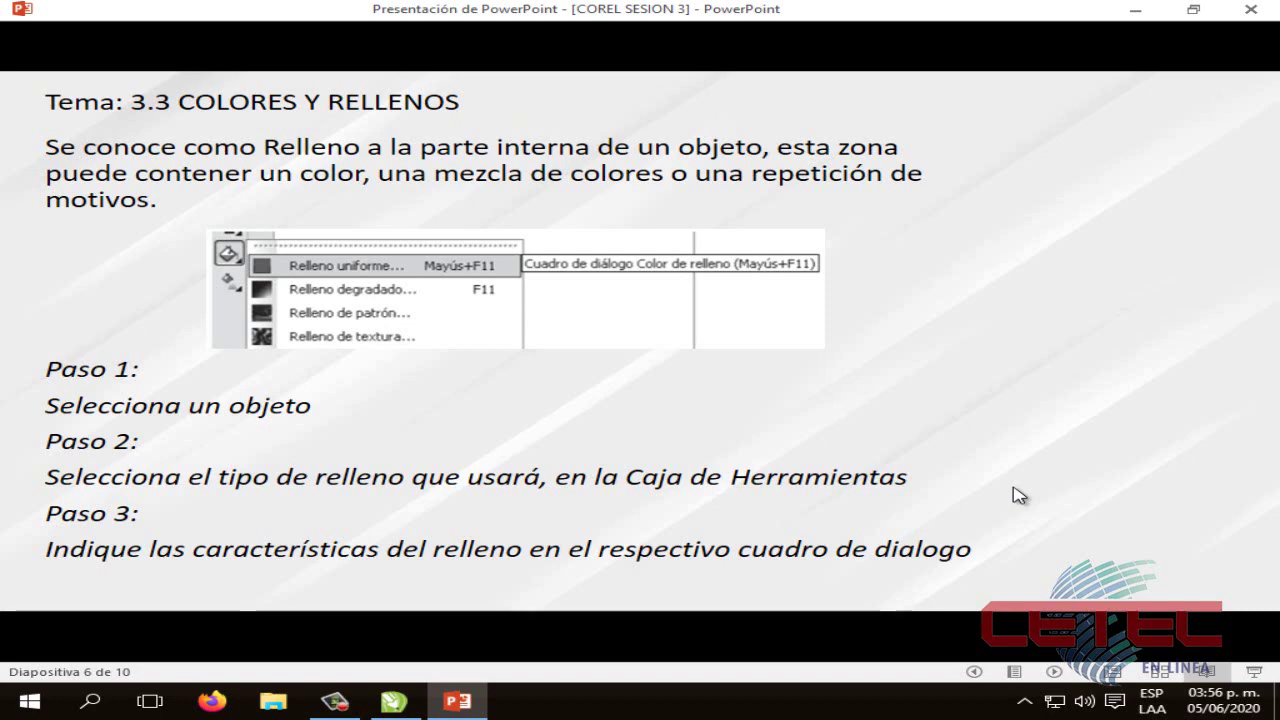
Advance the presentation to the slide about fill types that explains Relleno Uniforme.
{"action": "key", "text": "Right"}
{"action": "key", "text": "Left"}
{"action": "key", "text": "Right"}
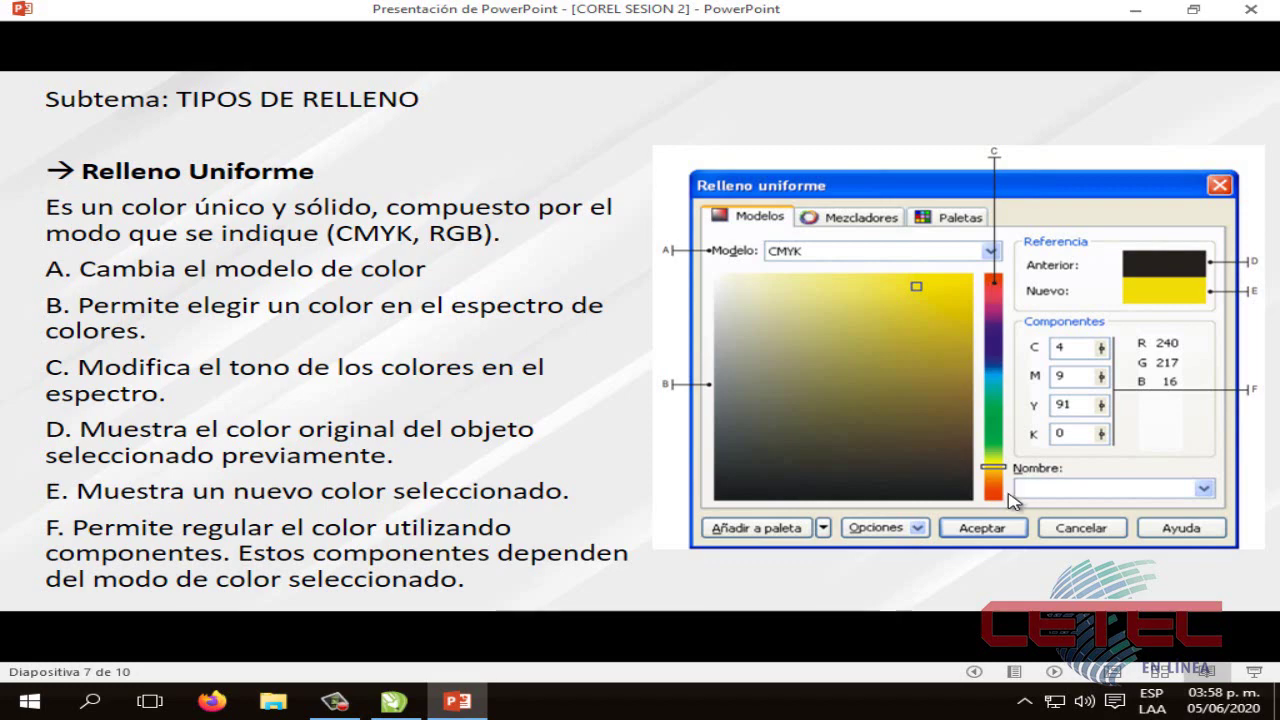
Switch to CorelDRAW and draw a square about 142 mm wide, positioned near the centre of the page.
{"action": "left_click", "coordinate": [395, 701]}
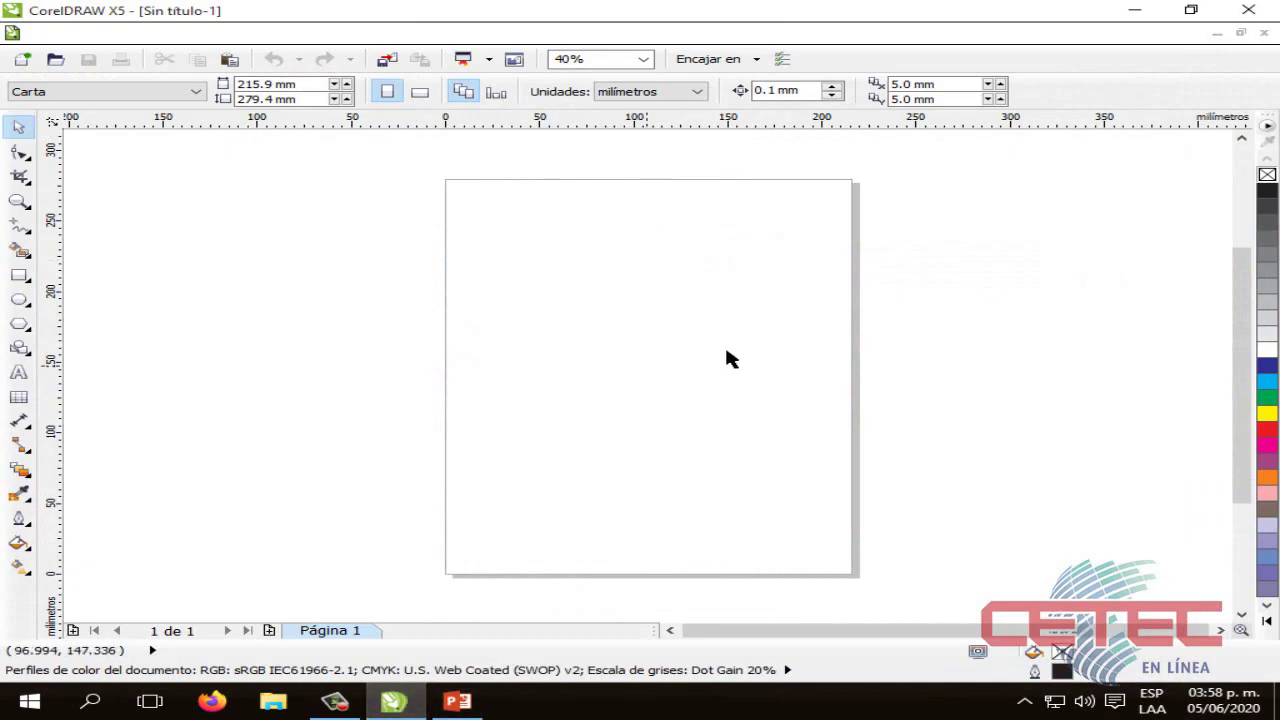
{"action": "scroll", "coordinate": [728, 349], "scroll_direction": "up", "scroll_amount": 2}
{"action": "scroll", "coordinate": [817, 343], "scroll_direction": "down", "scroll_amount": 2}
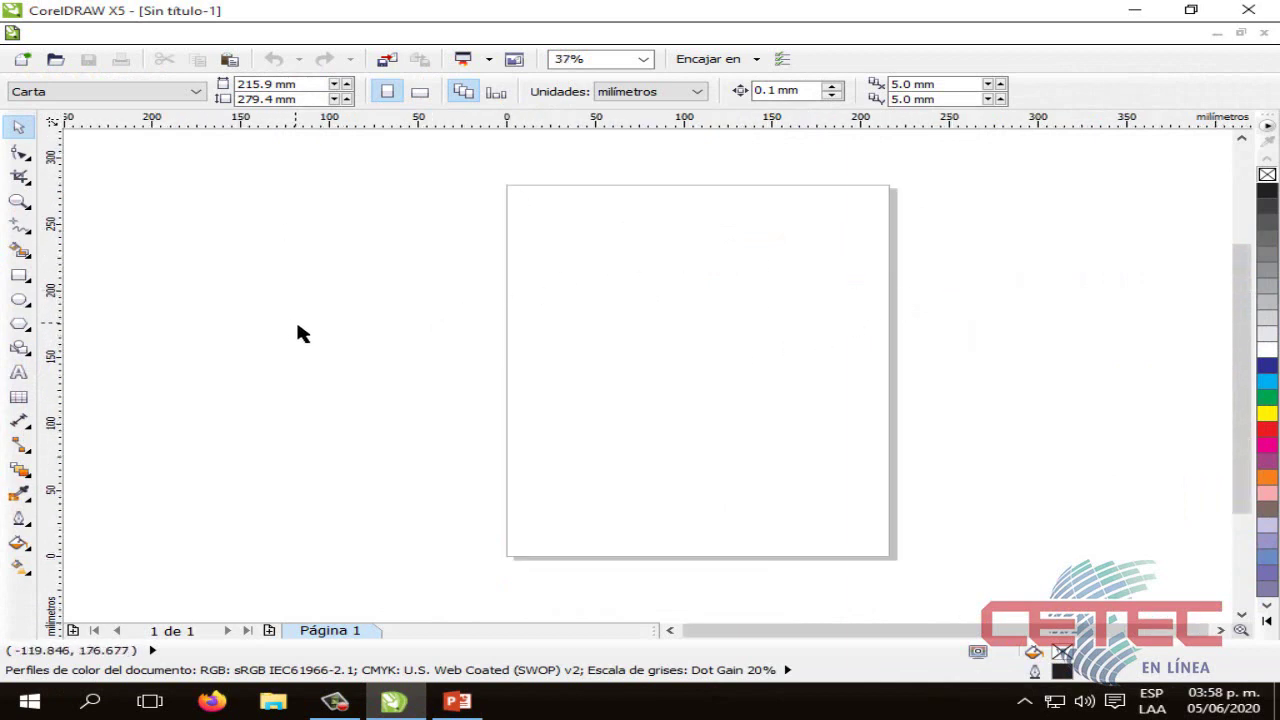
{"action": "left_click", "coordinate": [29, 280]}
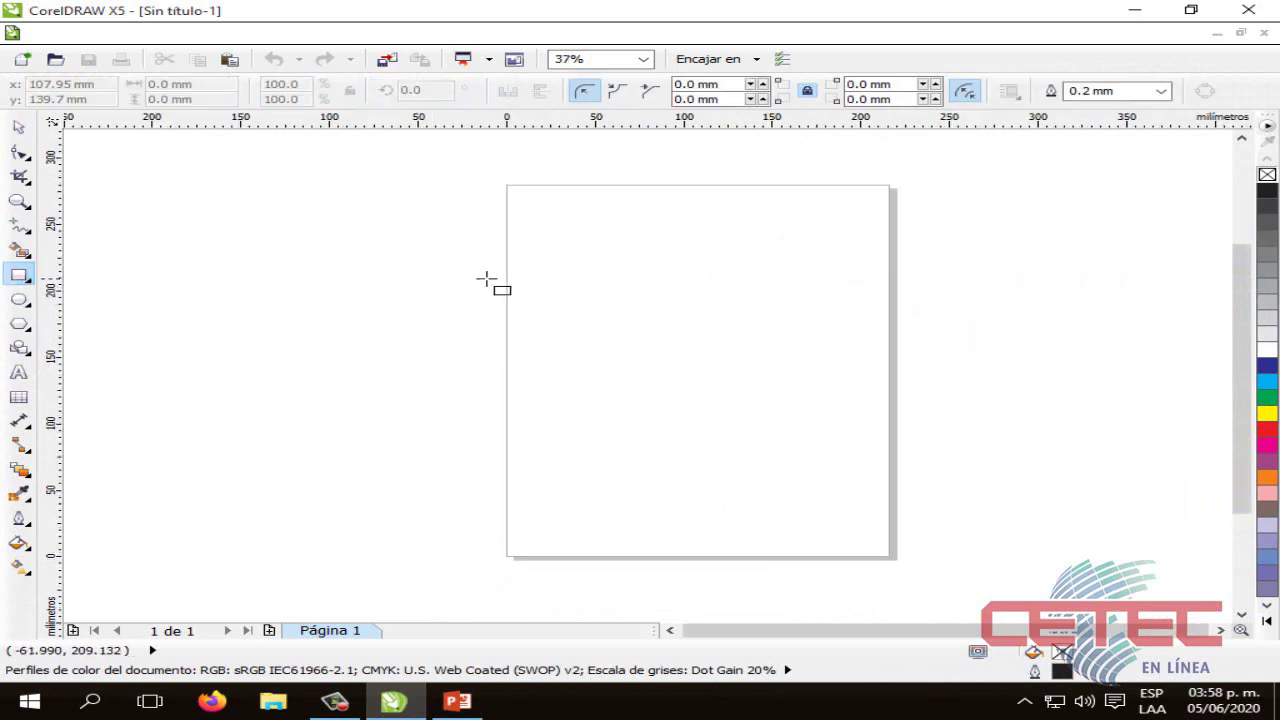
{"action": "left_click_drag", "start_coordinate": [586, 277], "coordinate": [838, 449]}
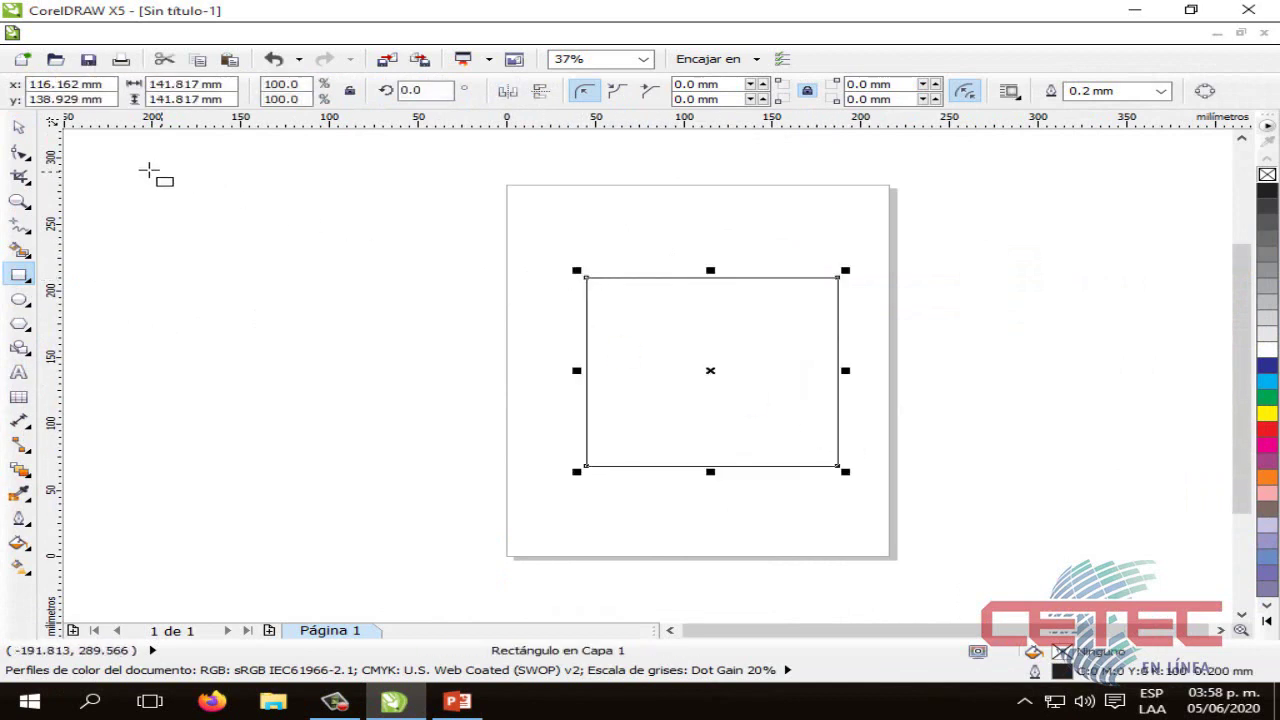
{"action": "left_click", "coordinate": [18, 126]}
{"action": "left_click_drag", "start_coordinate": [761, 311], "coordinate": [749, 301]}
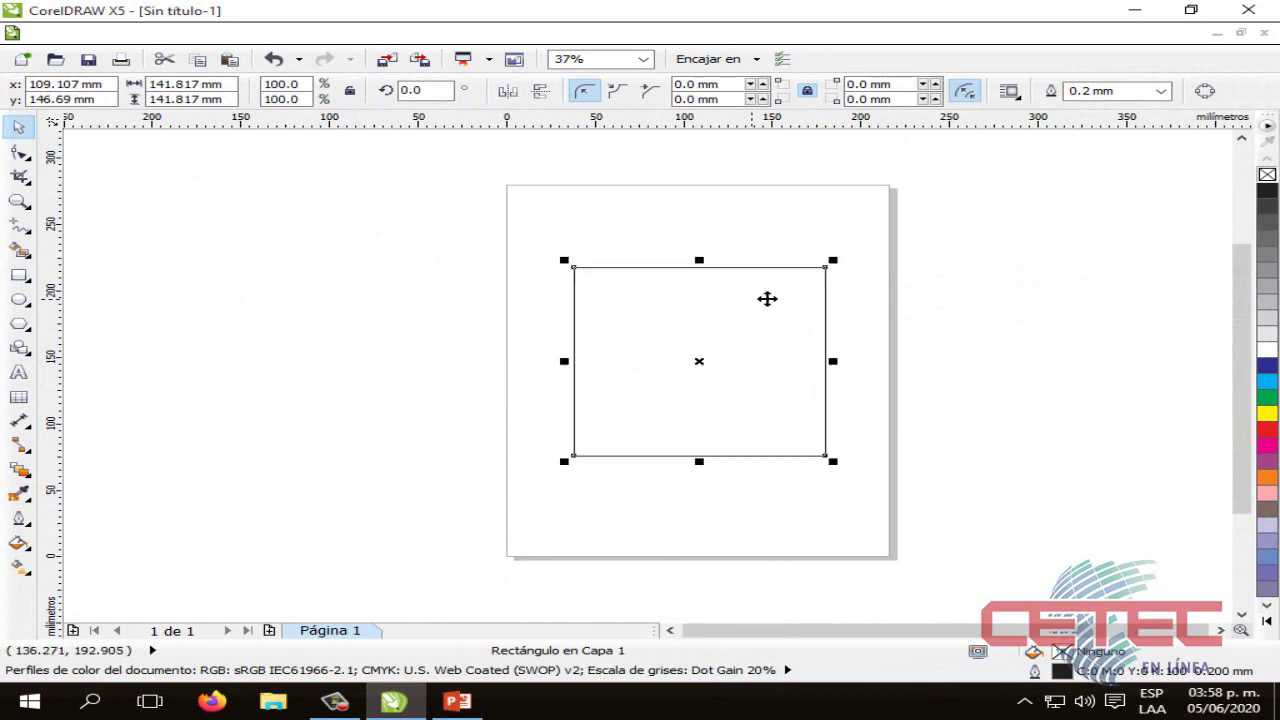
{"action": "left_click", "coordinate": [854, 310]}
Open the uniform fill settings for the square, keeping the dialog partly clear of the shape.
{"action": "scroll", "coordinate": [857, 333], "scroll_direction": "up", "scroll_amount": 2}
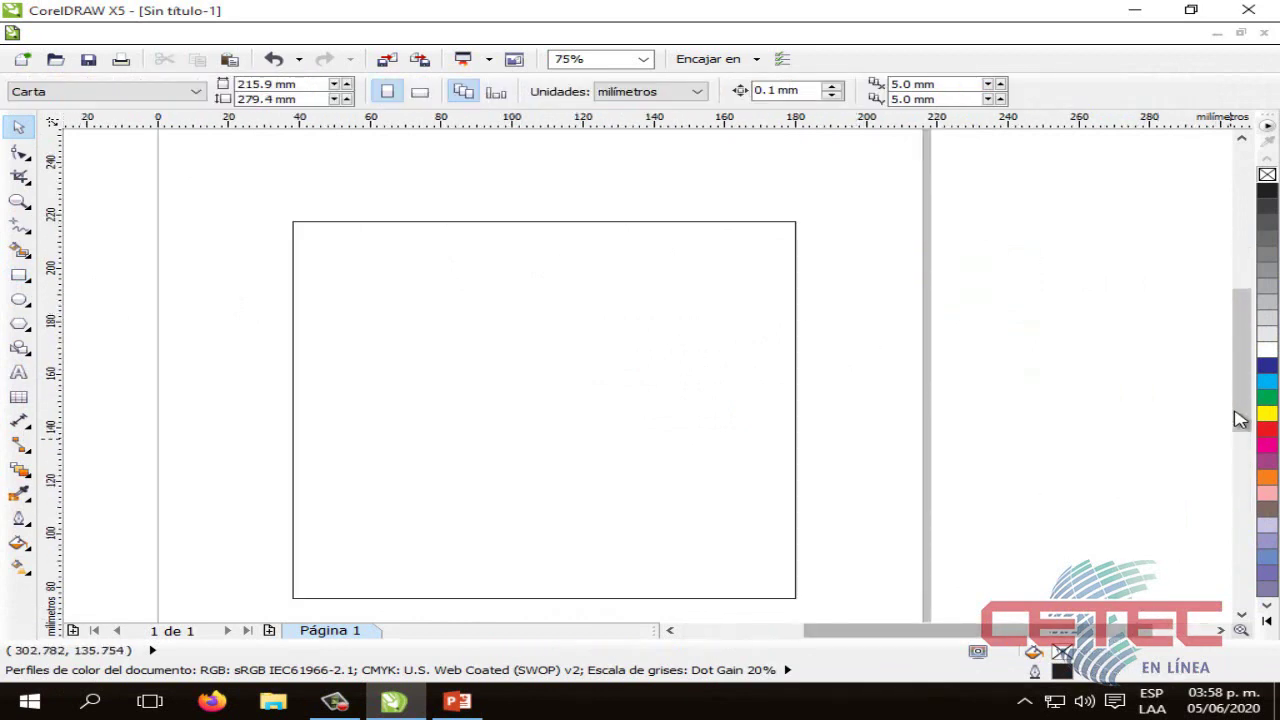
{"action": "scroll", "coordinate": [1240, 417], "scroll_direction": "down", "scroll_amount": 2}
{"action": "left_click_drag", "start_coordinate": [1048, 630], "coordinate": [971, 571]}
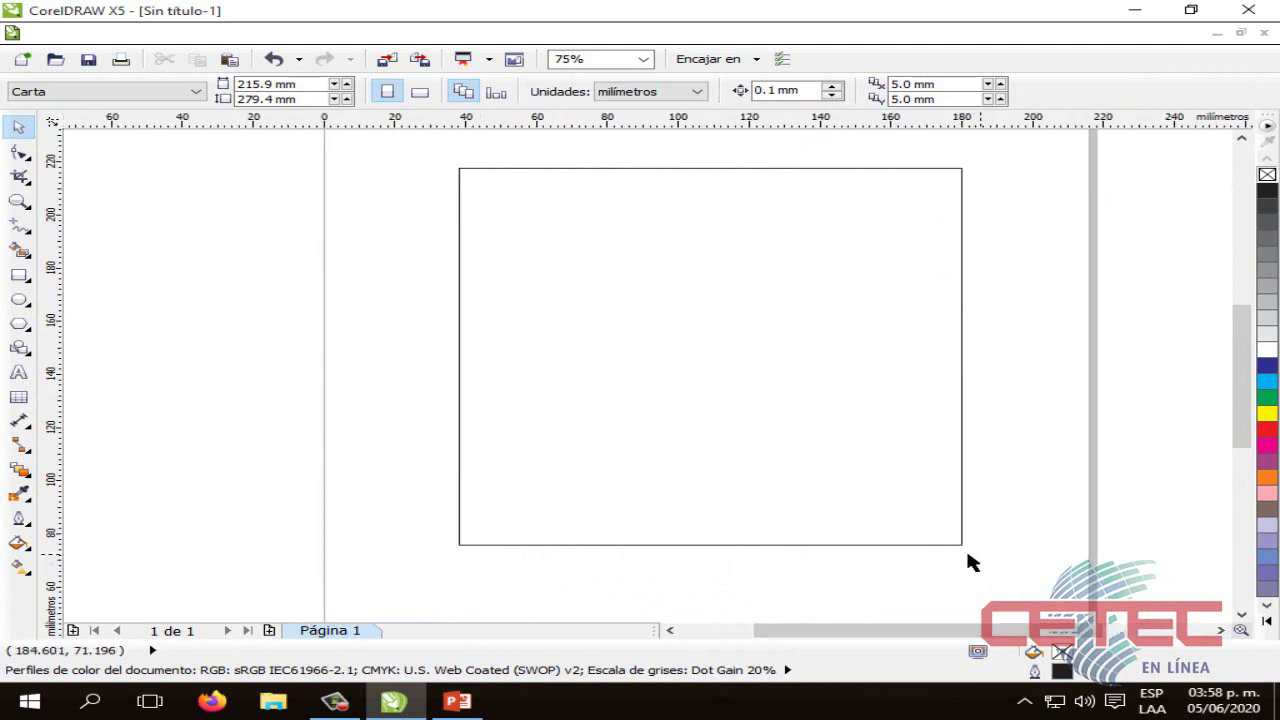
{"action": "left_click", "coordinate": [820, 432]}
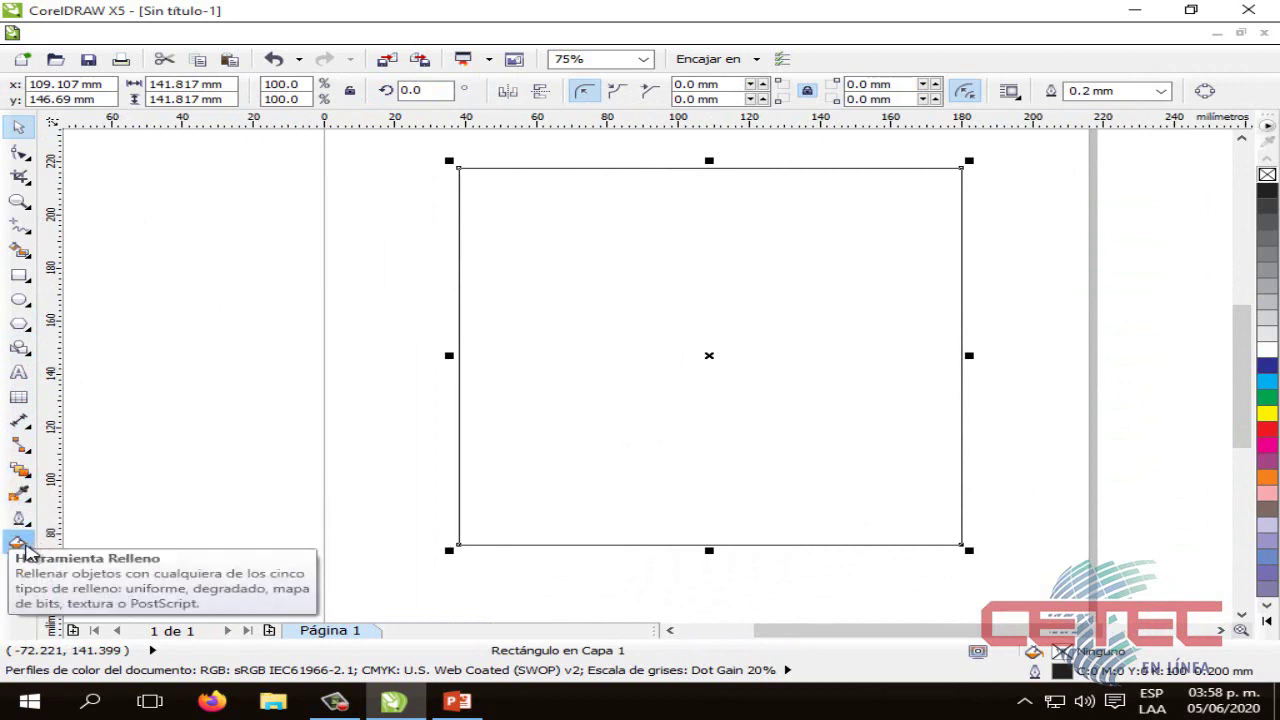
{"action": "left_click", "coordinate": [19, 543]}
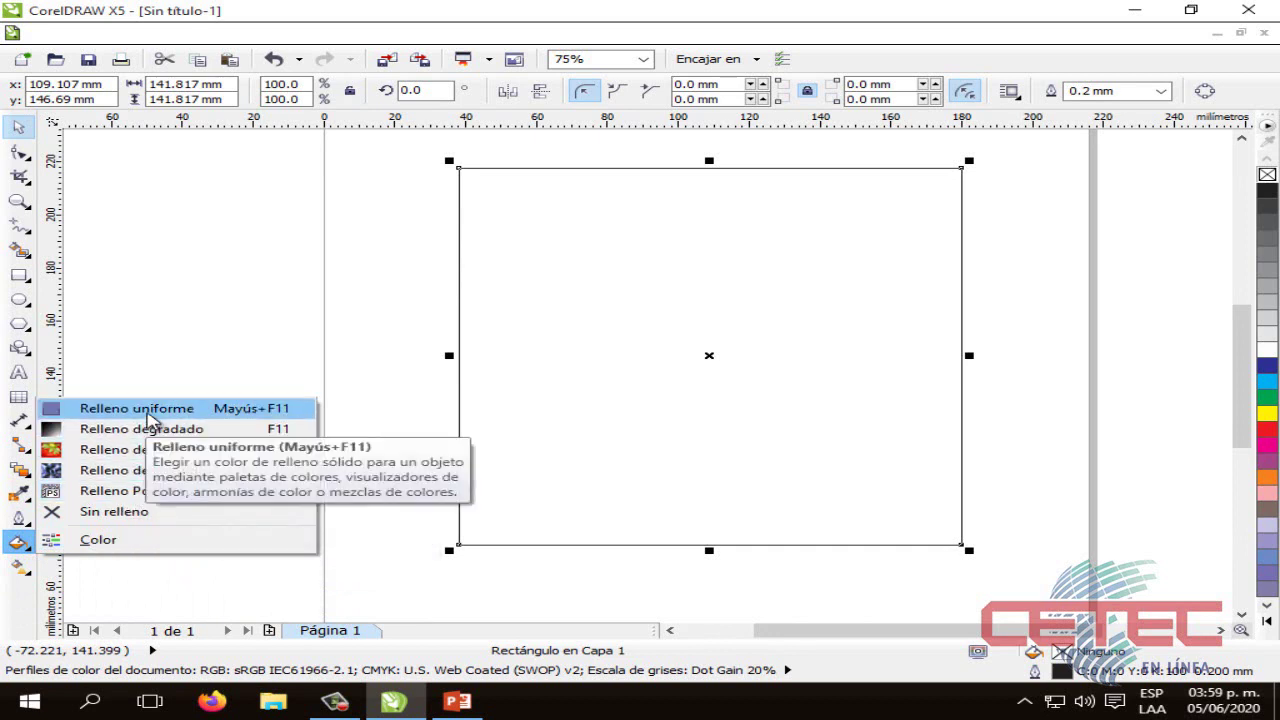
{"action": "left_click", "coordinate": [147, 410]}
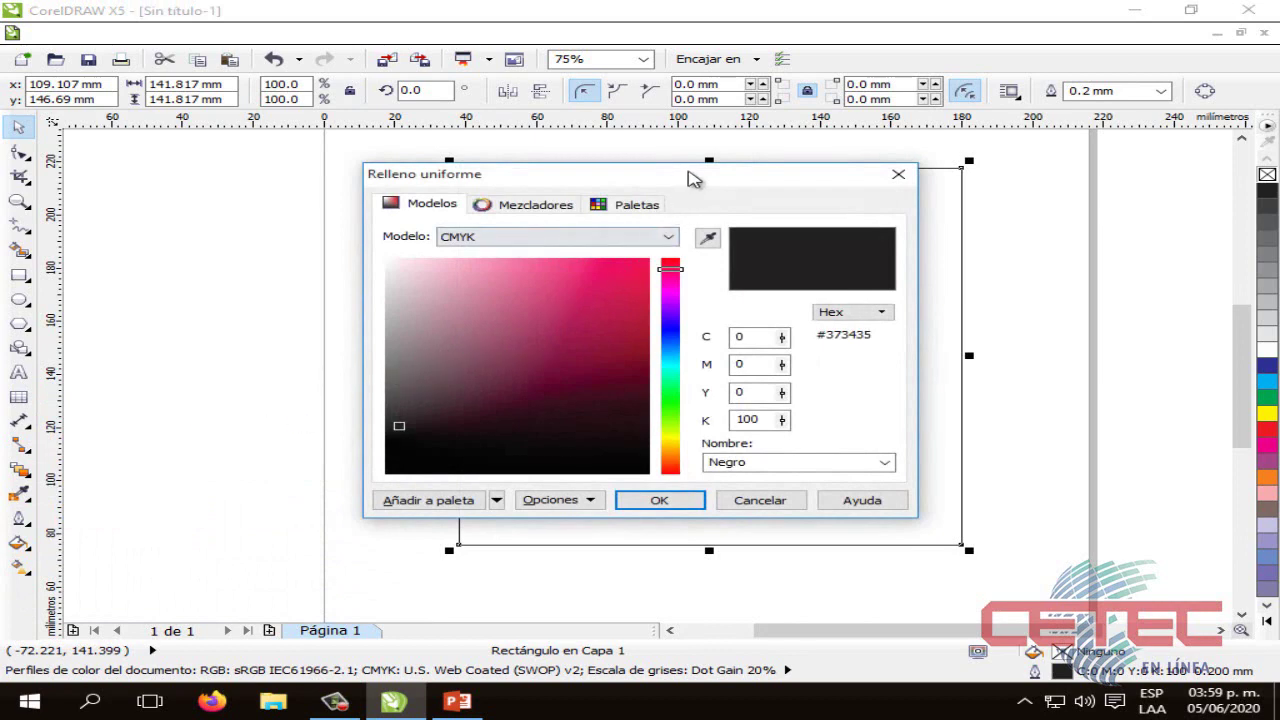
{"action": "left_click_drag", "start_coordinate": [695, 178], "coordinate": [940, 213]}
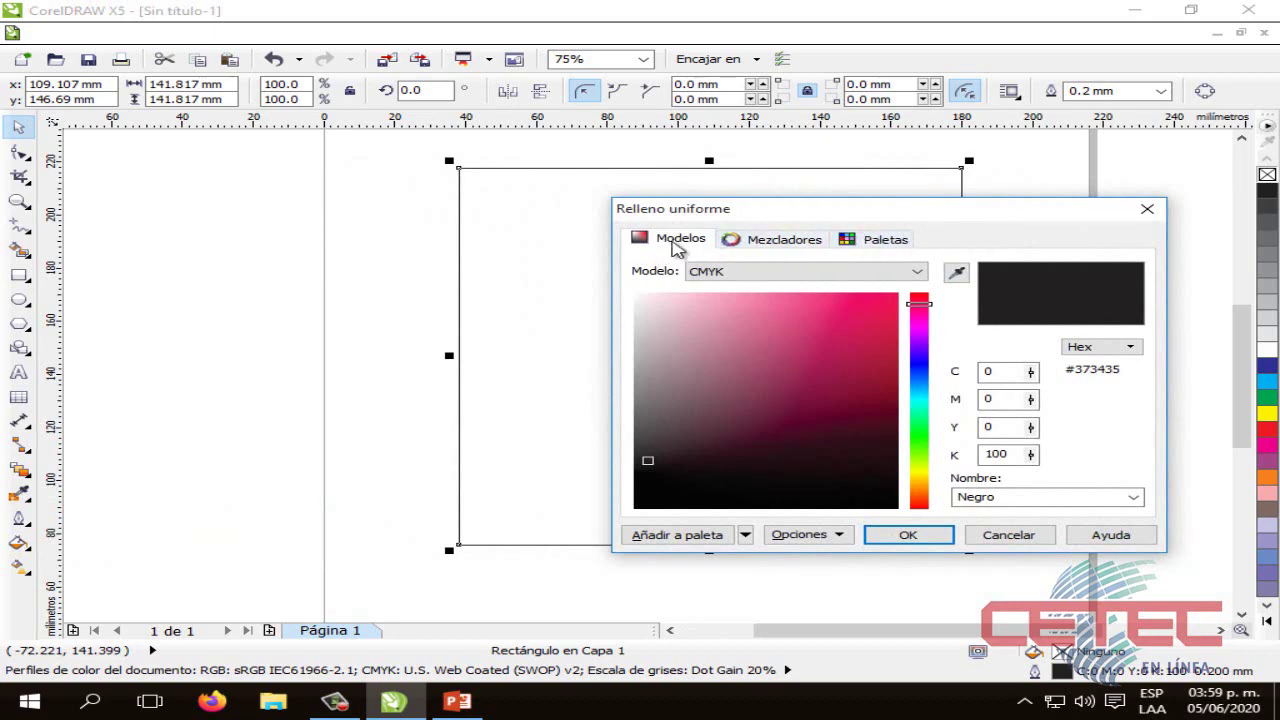
Look through the colour mixers and palettes available for a uniform fill, returning to the colour models.
{"action": "left_click", "coordinate": [767, 246]}
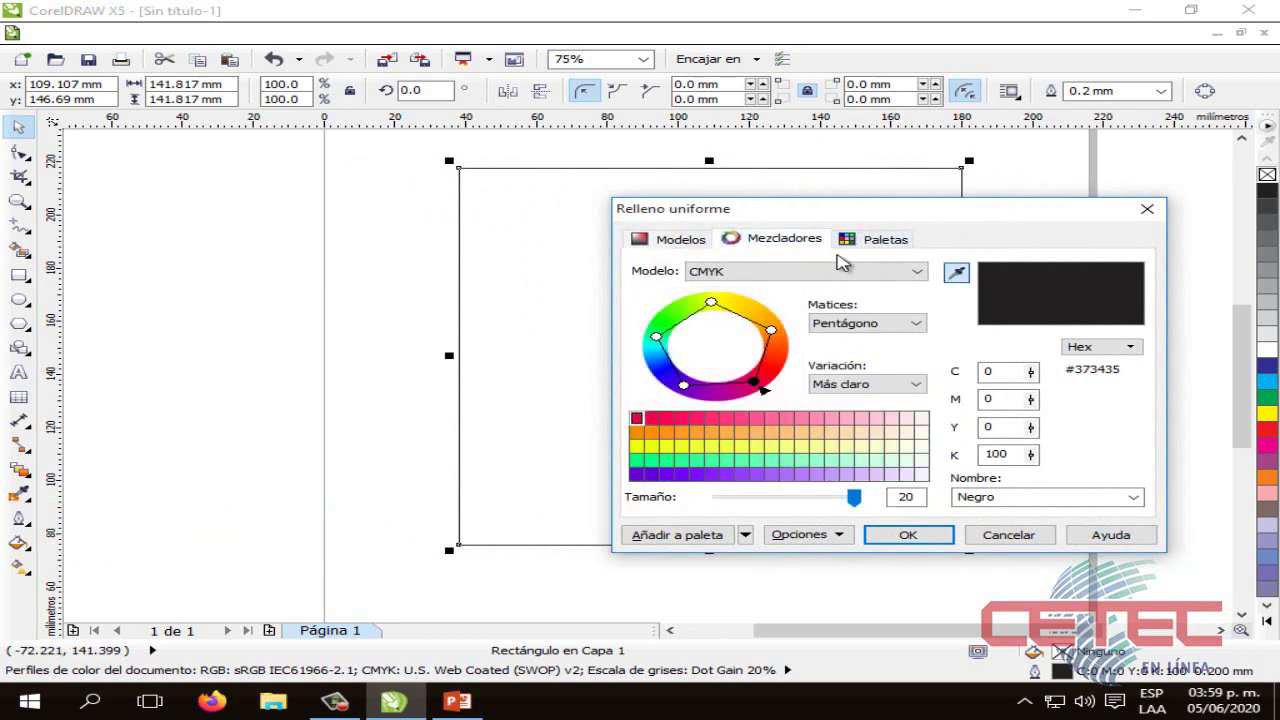
{"action": "left_click", "coordinate": [870, 248]}
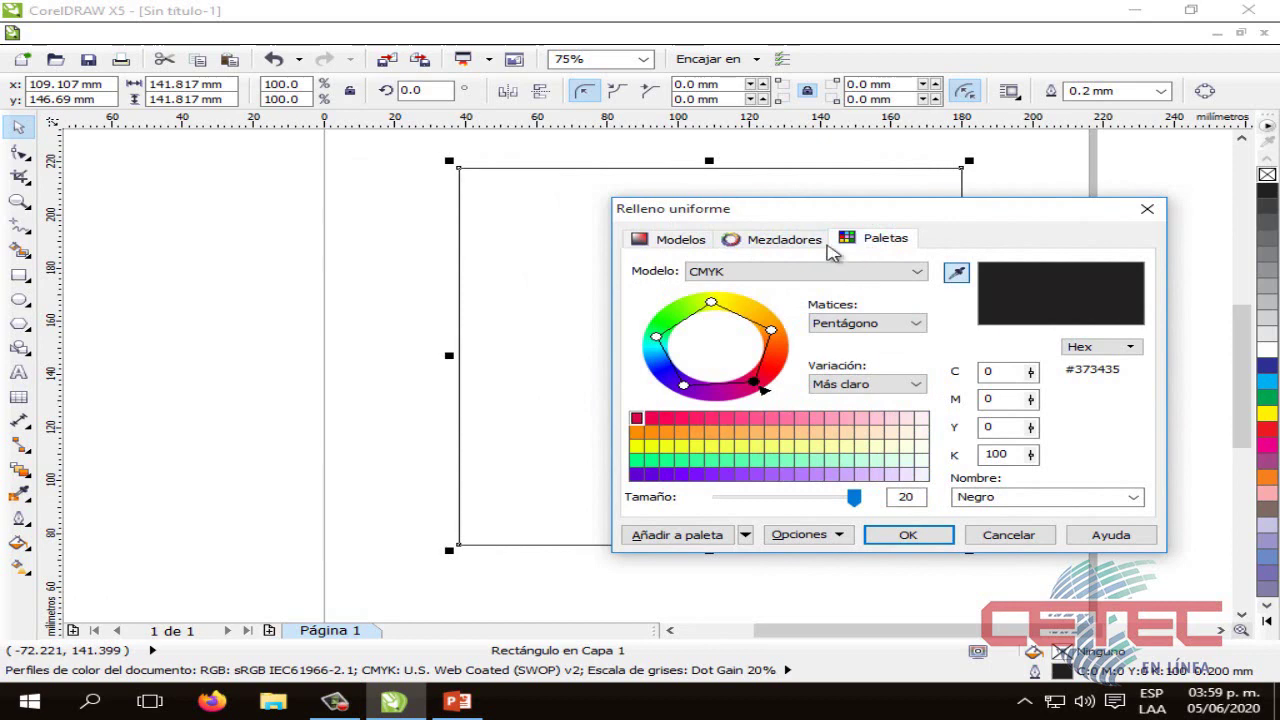
{"action": "left_click", "coordinate": [824, 248]}
{"action": "left_click", "coordinate": [868, 248]}
{"action": "left_click", "coordinate": [790, 246]}
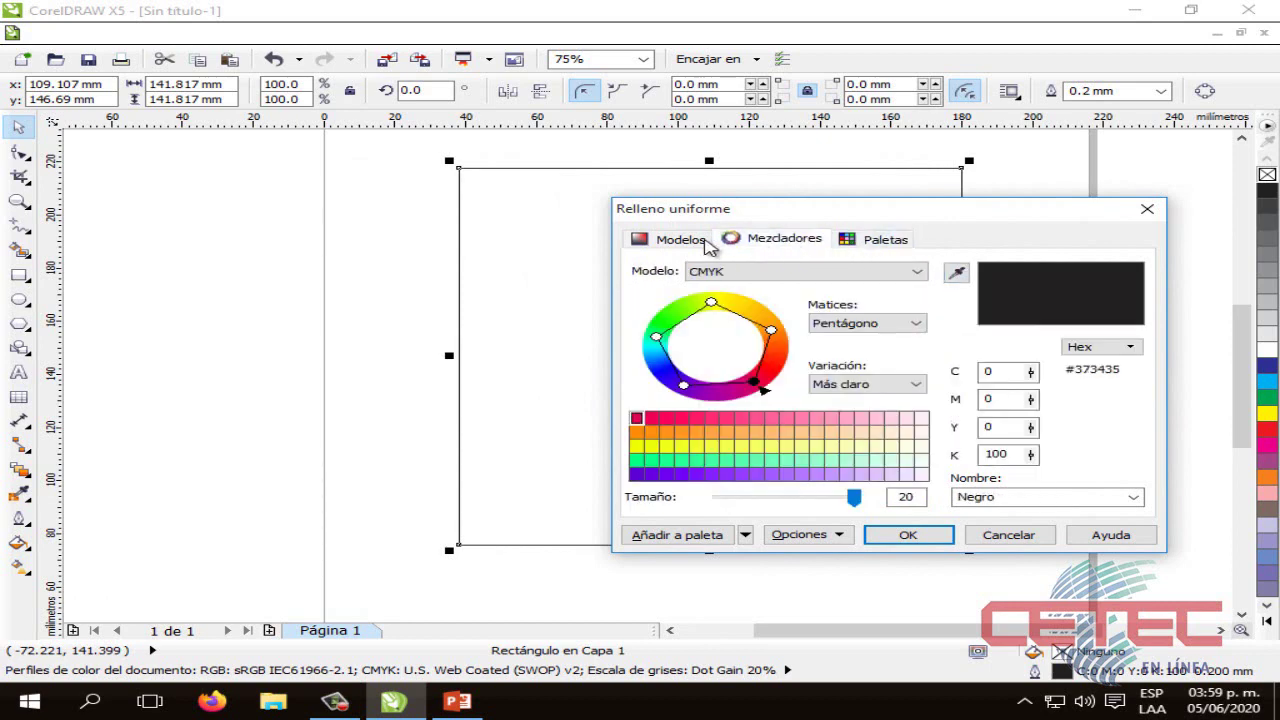
{"action": "left_click", "coordinate": [705, 244]}
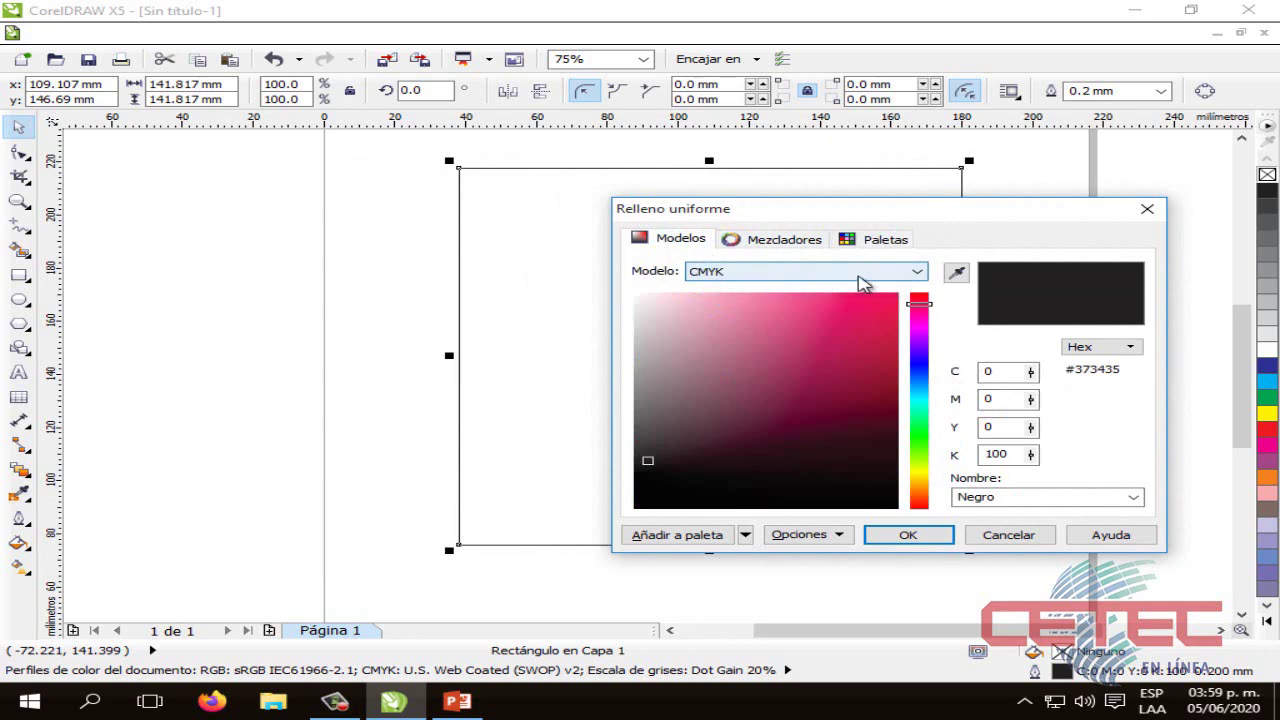
Fill the square with a pinkish red in the CMYK model, with values C 0, M 100, Y 54, K 0.
{"action": "left_click", "coordinate": [862, 284]}
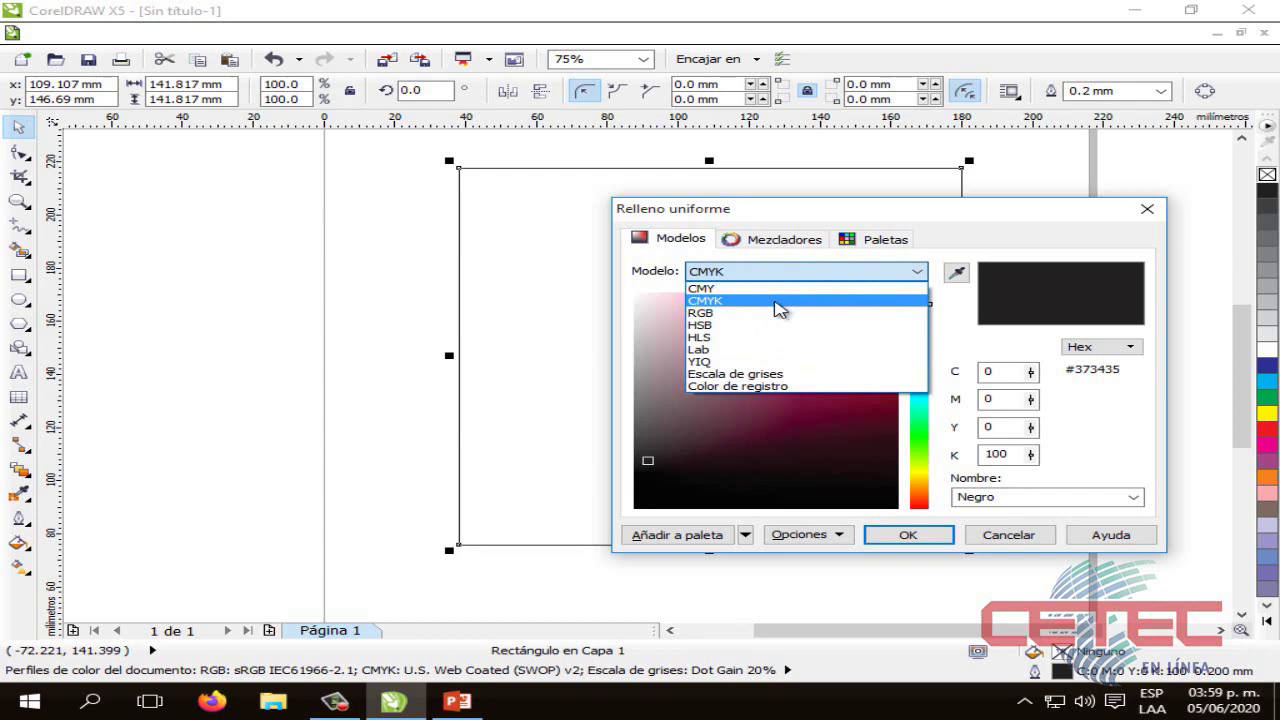
{"action": "left_click", "coordinate": [779, 309]}
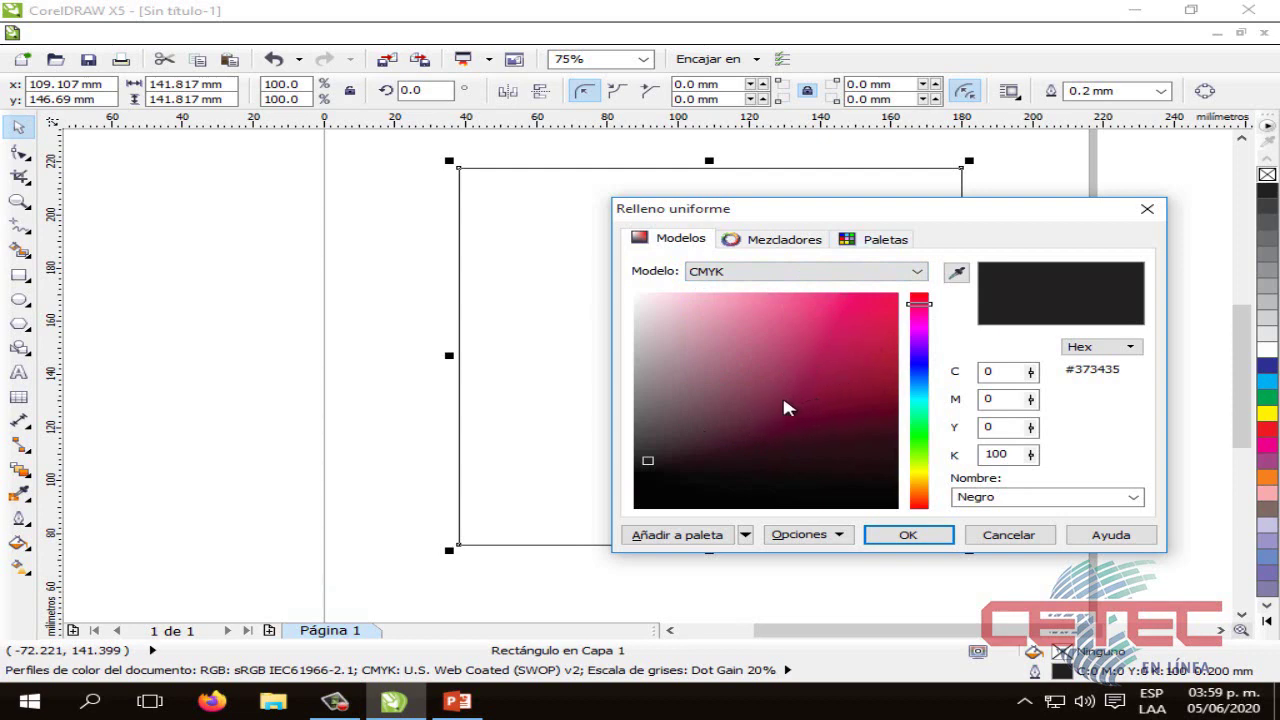
{"action": "mouse_move", "coordinate": [652, 468]}
{"action": "left_mouse_down"}
{"action": "mouse_move", "coordinate": [808, 391]}
{"action": "mouse_move", "coordinate": [814, 363]}
{"action": "mouse_move", "coordinate": [778, 347]}
{"action": "mouse_move", "coordinate": [674, 446]}
{"action": "mouse_move", "coordinate": [817, 406]}
{"action": "mouse_move", "coordinate": [857, 360]}
{"action": "mouse_move", "coordinate": [856, 332]}
{"action": "mouse_move", "coordinate": [803, 320]}
{"action": "mouse_move", "coordinate": [714, 343]}
{"action": "mouse_move", "coordinate": [866, 300]}
{"action": "mouse_move", "coordinate": [889, 323]}
{"action": "mouse_move", "coordinate": [720, 346]}
{"action": "mouse_move", "coordinate": [834, 423]}
{"action": "mouse_move", "coordinate": [863, 331]}
{"action": "mouse_move", "coordinate": [734, 368]}
{"action": "mouse_move", "coordinate": [837, 320]}
{"action": "mouse_move", "coordinate": [877, 334]}
{"action": "mouse_move", "coordinate": [743, 414]}
{"action": "mouse_move", "coordinate": [880, 331]}
{"action": "mouse_move", "coordinate": [885, 300]}
{"action": "left_mouse_up"}
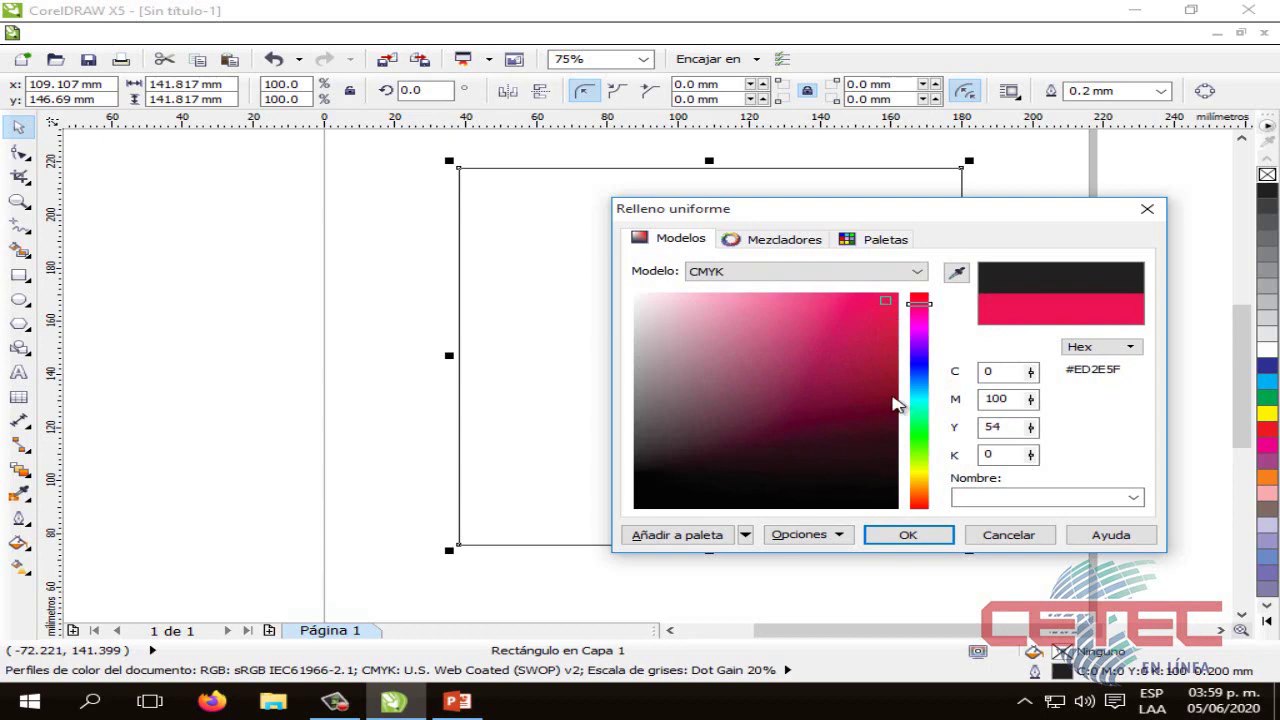
{"action": "key", "text": "Return"}
{"action": "left_click", "coordinate": [840, 345]}
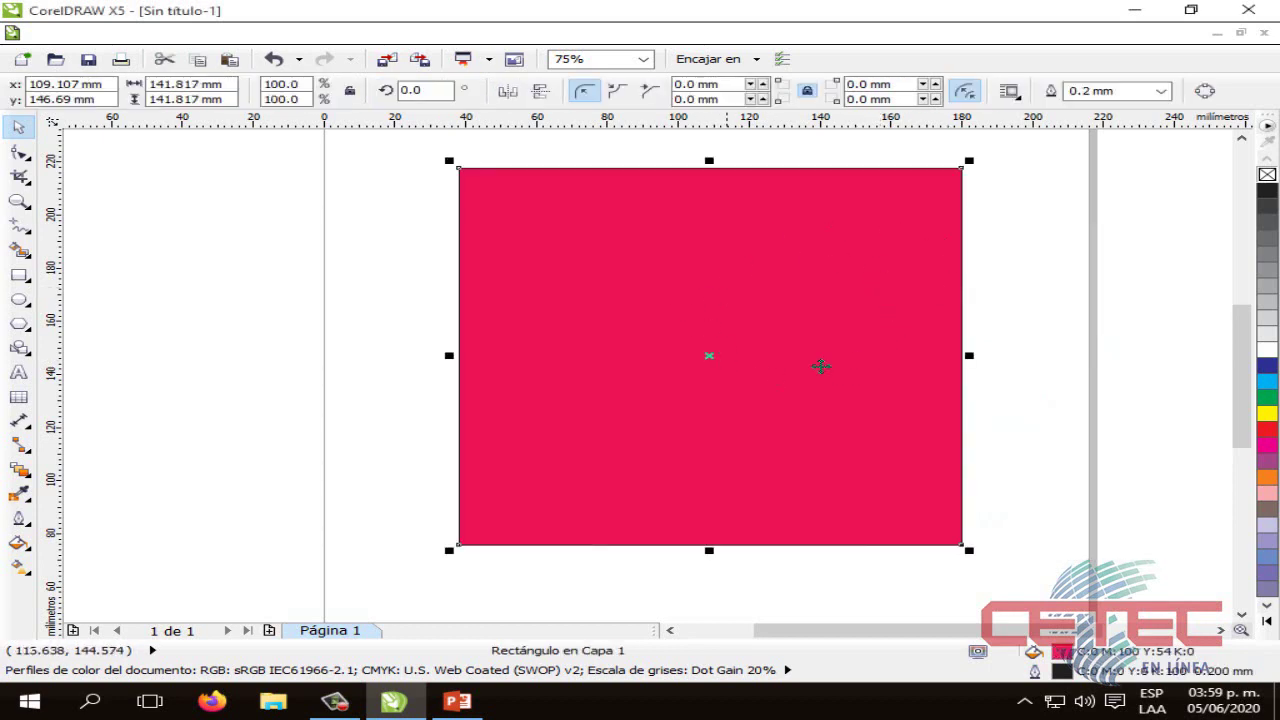
{"action": "left_click", "coordinate": [957, 443]}
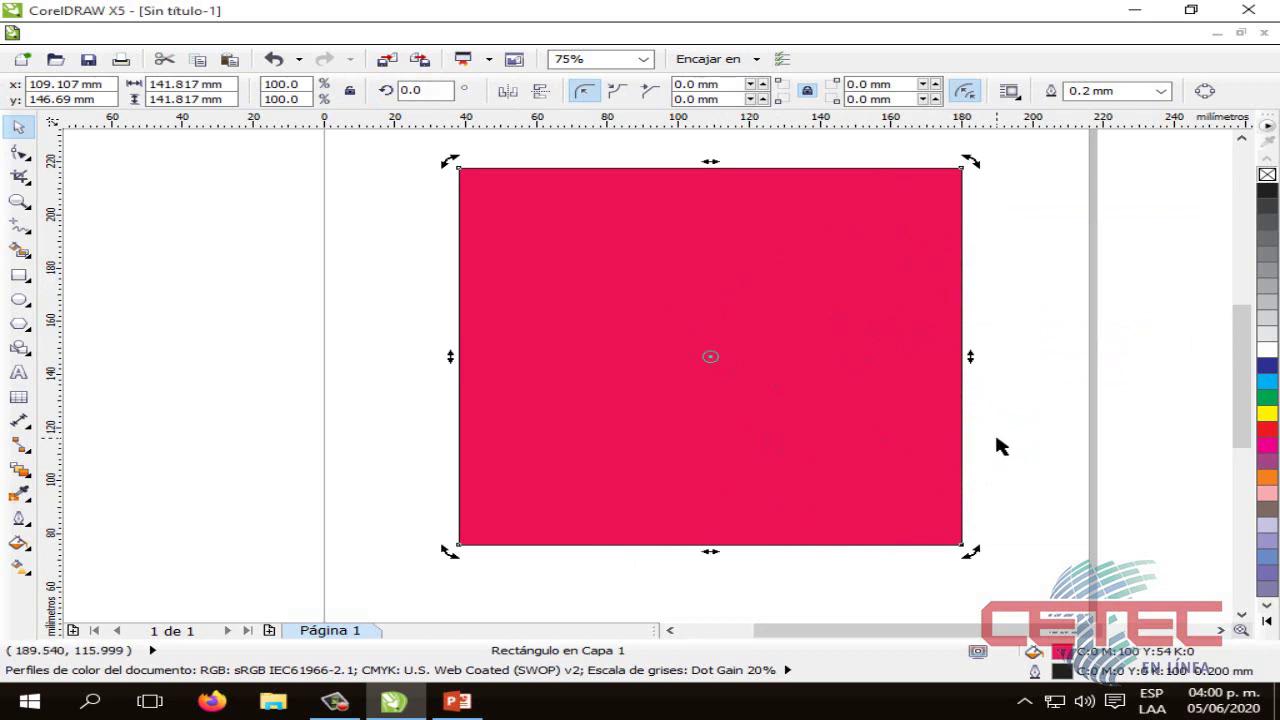
{"action": "left_click", "coordinate": [998, 447]}
Reopen the square's uniform fill settings and examine the palette swatches and the hue schemes of the colour mixer.
{"action": "left_click", "coordinate": [789, 374]}
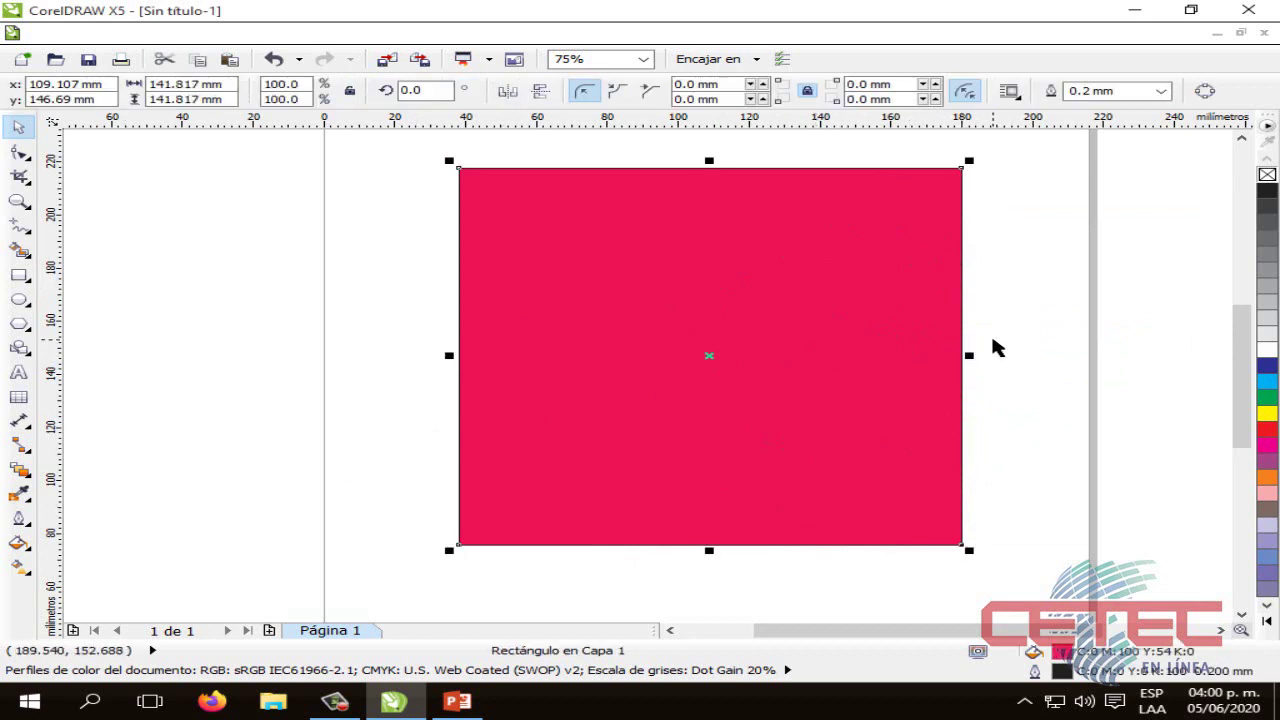
{"action": "left_click", "coordinate": [18, 543]}
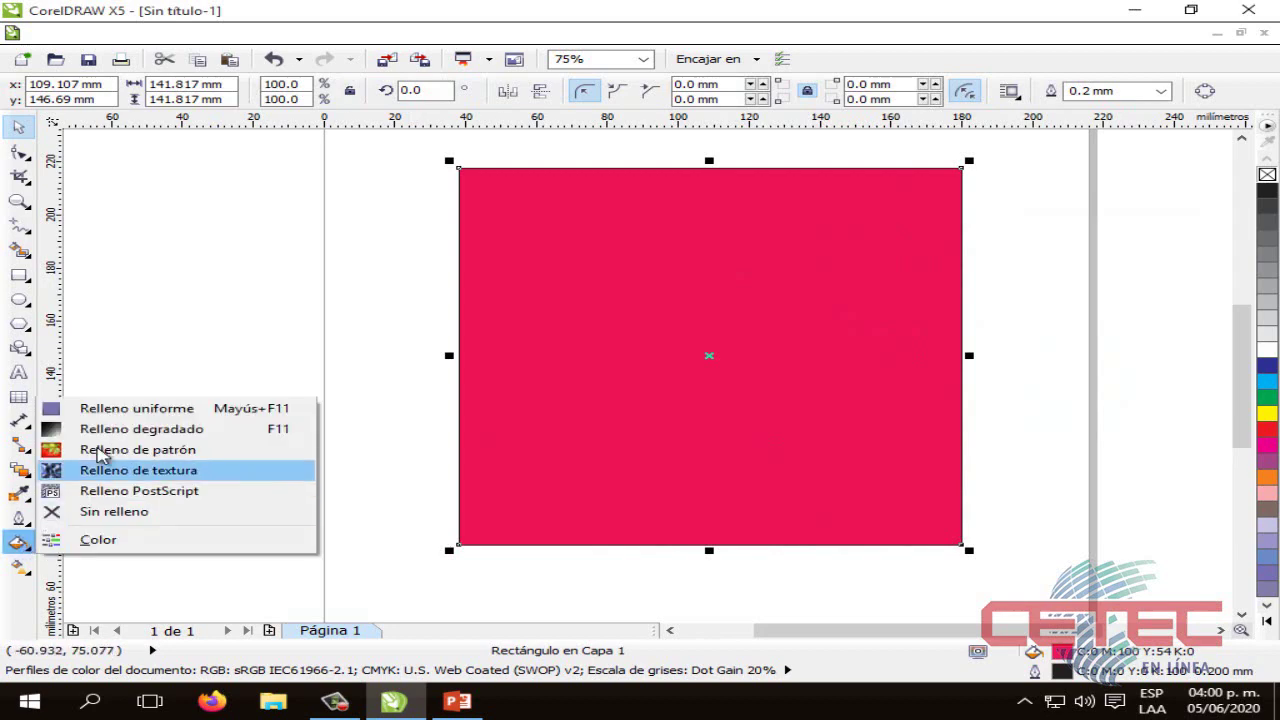
{"action": "left_click", "coordinate": [120, 409]}
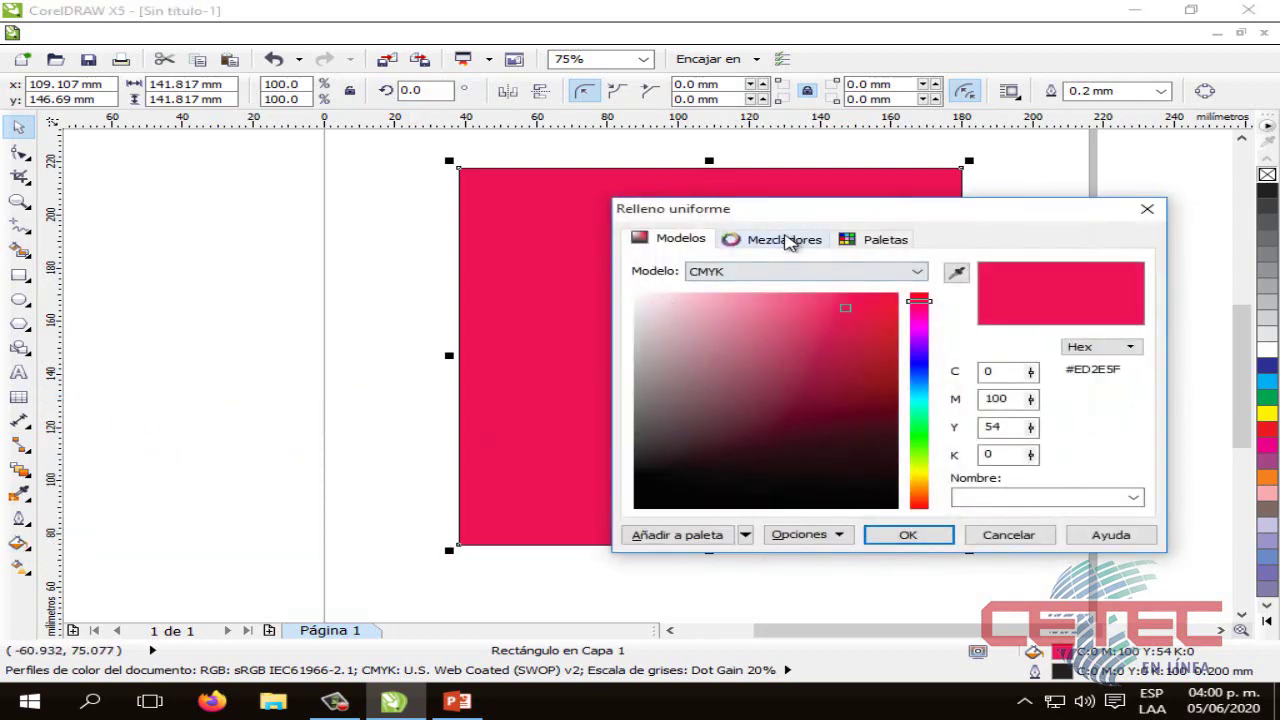
{"action": "left_click", "coordinate": [785, 240]}
{"action": "left_click", "coordinate": [868, 244]}
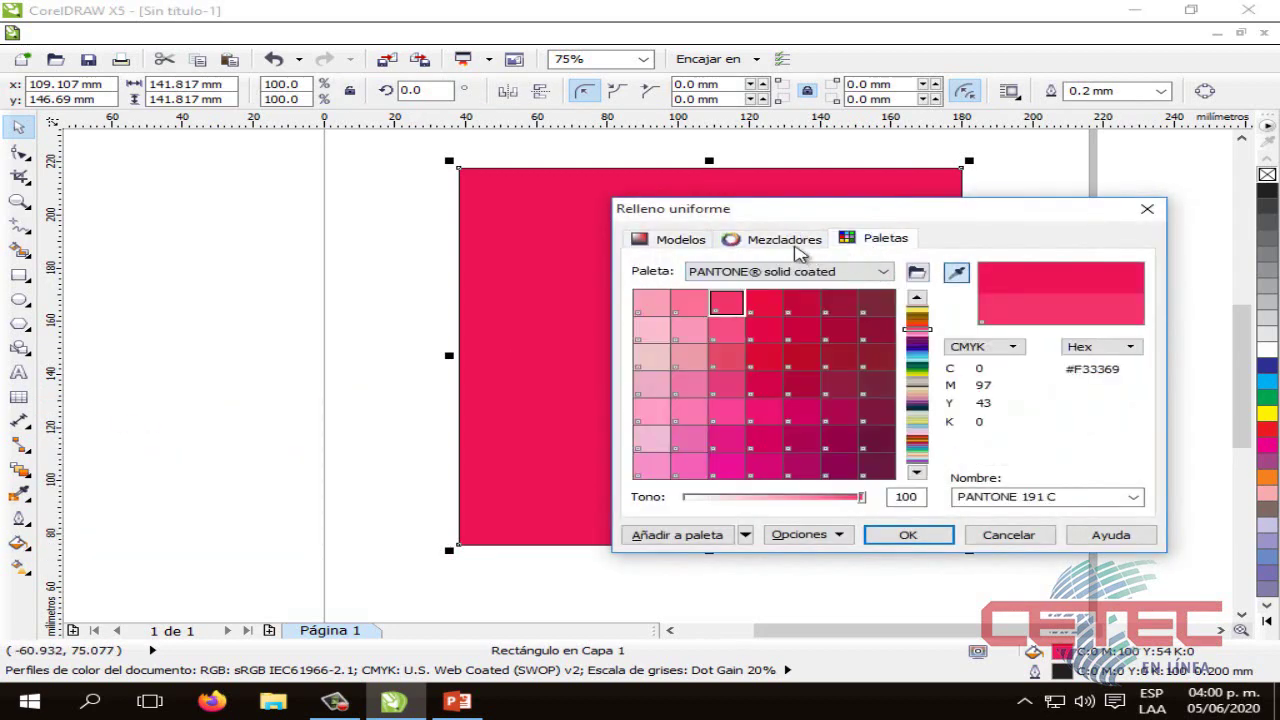
{"action": "left_click", "coordinate": [797, 248]}
{"action": "left_click", "coordinate": [852, 243]}
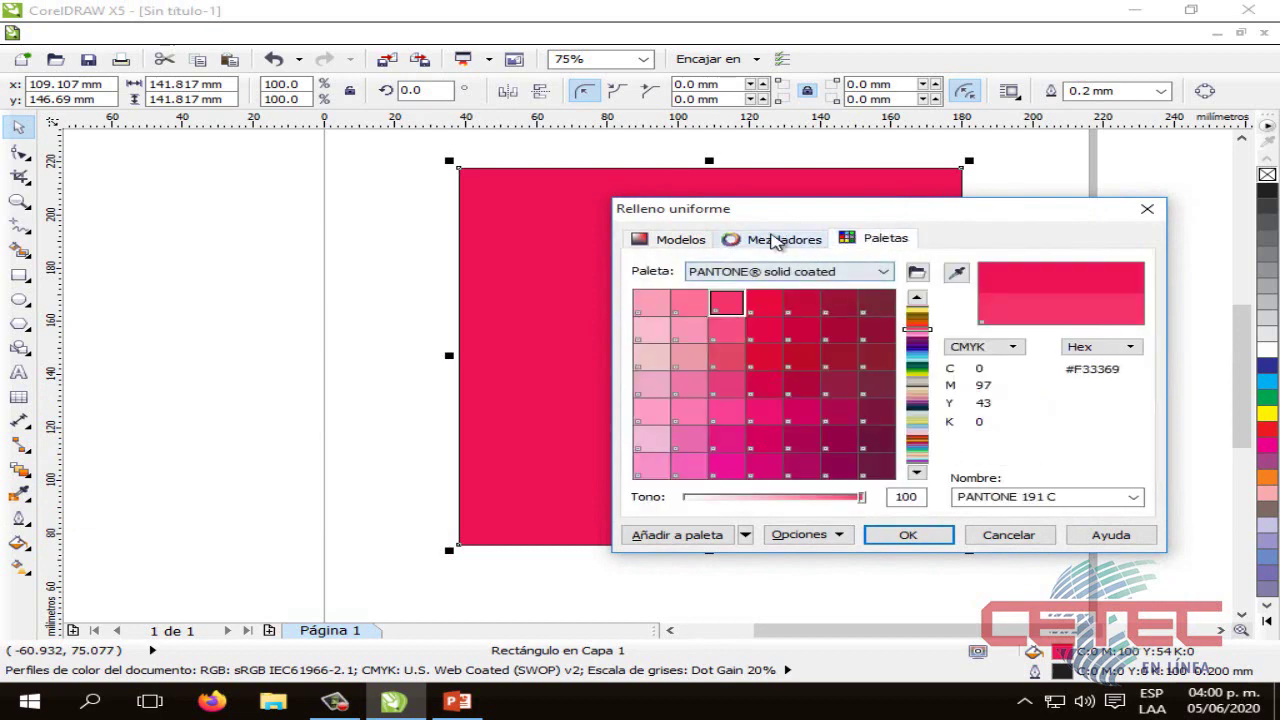
{"action": "left_click", "coordinate": [775, 243]}
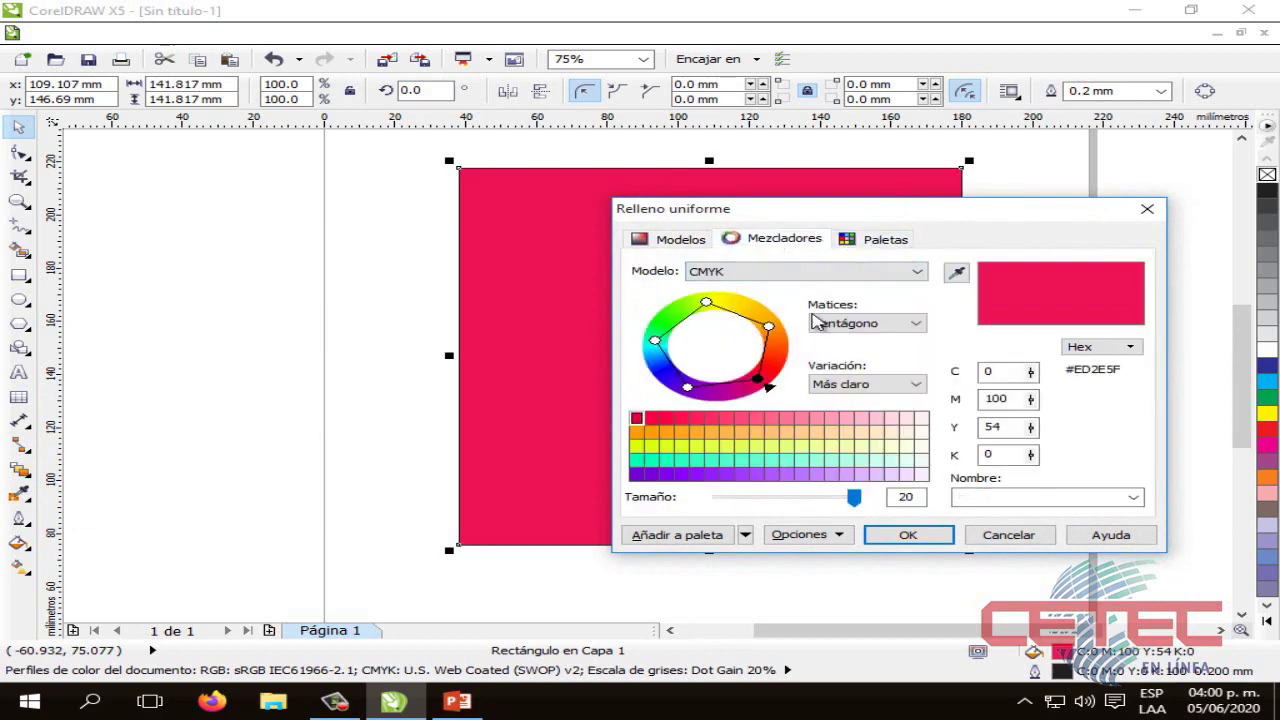
{"action": "left_click", "coordinate": [907, 327]}
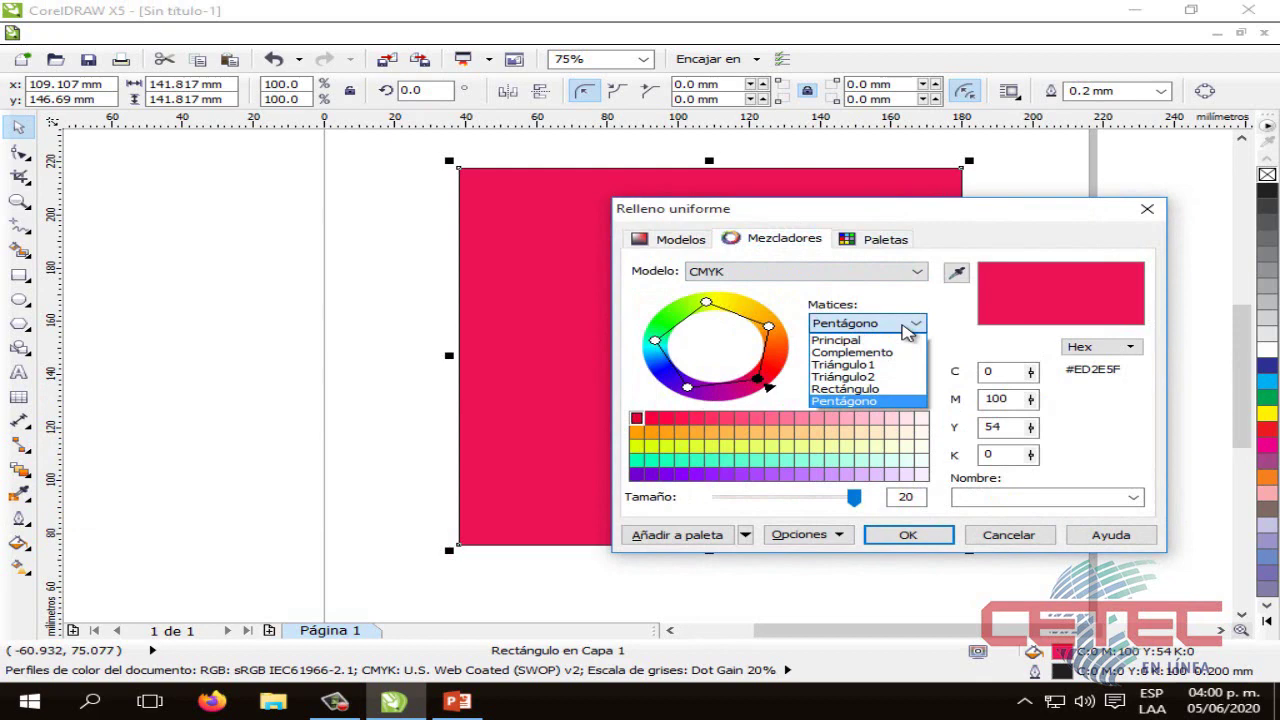
{"action": "left_click", "coordinate": [904, 328]}
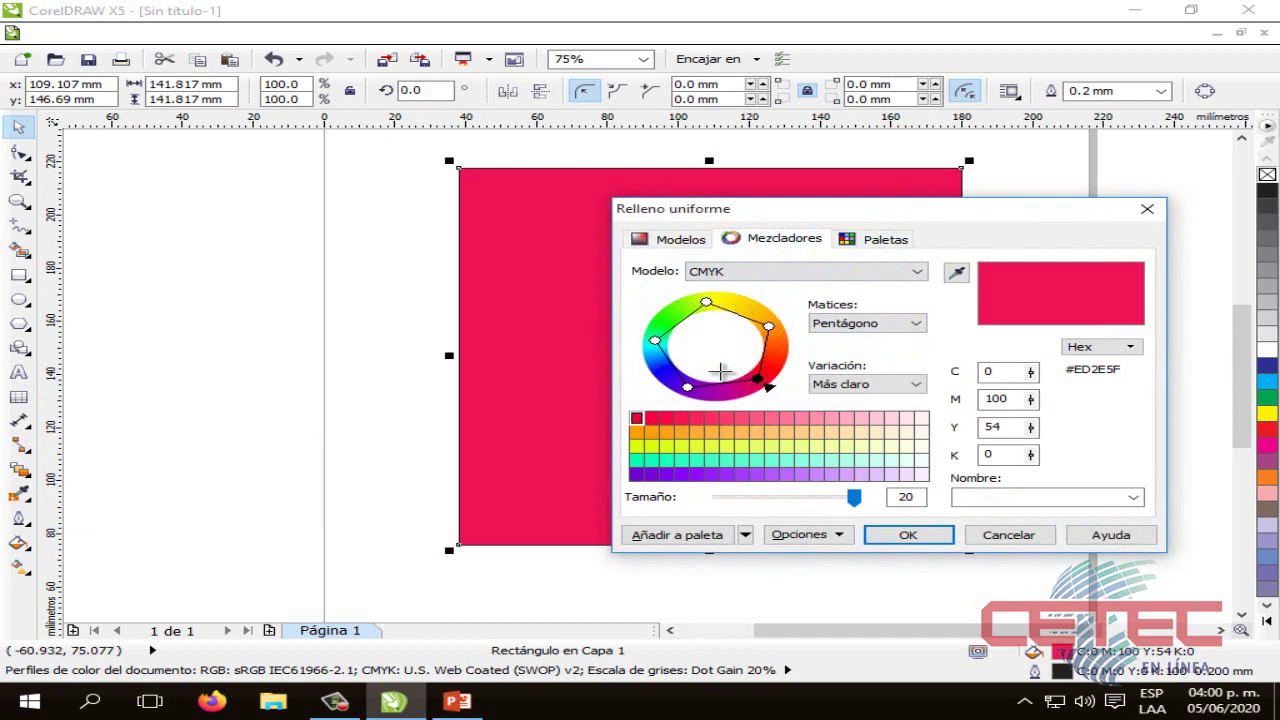
Shift the hue in the CMYK colour model to recolour the square green with C 58, M 0, Y 100, K 0.
{"action": "left_click", "coordinate": [680, 242]}
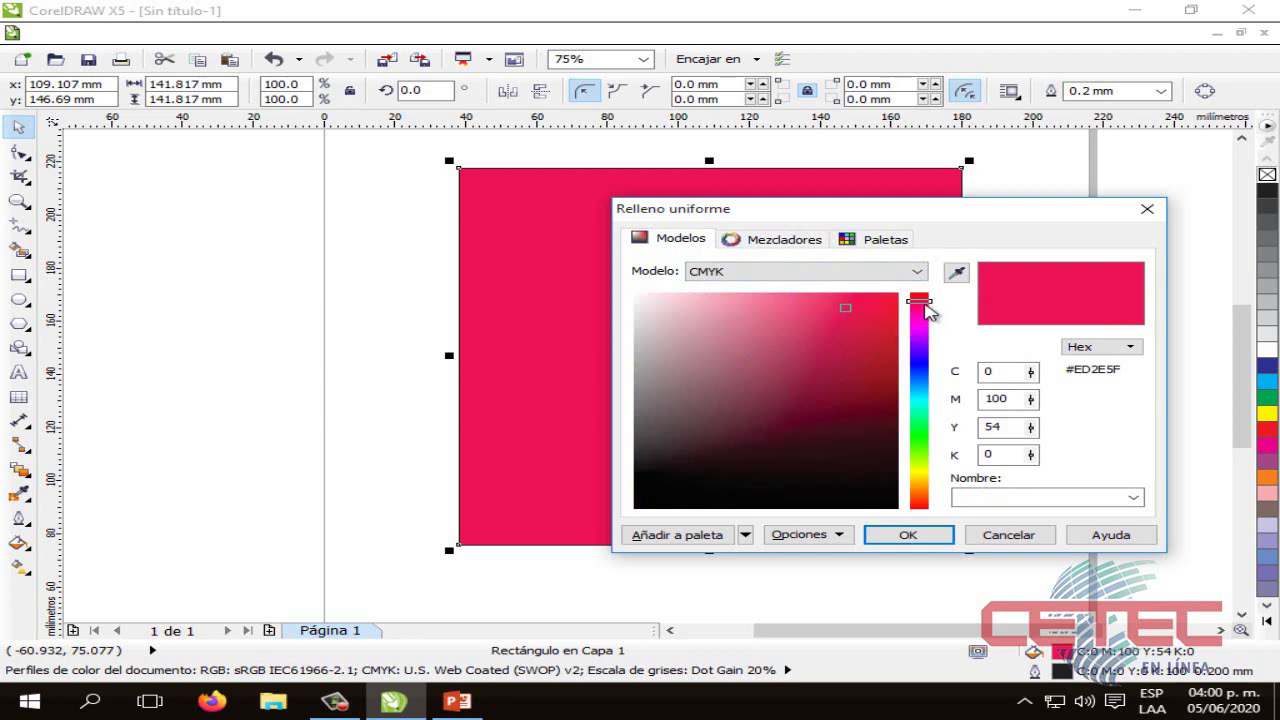
{"action": "mouse_move", "coordinate": [923, 302]}
{"action": "left_mouse_down"}
{"action": "mouse_move", "coordinate": [932, 476]}
{"action": "mouse_move", "coordinate": [941, 455]}
{"action": "left_mouse_up"}
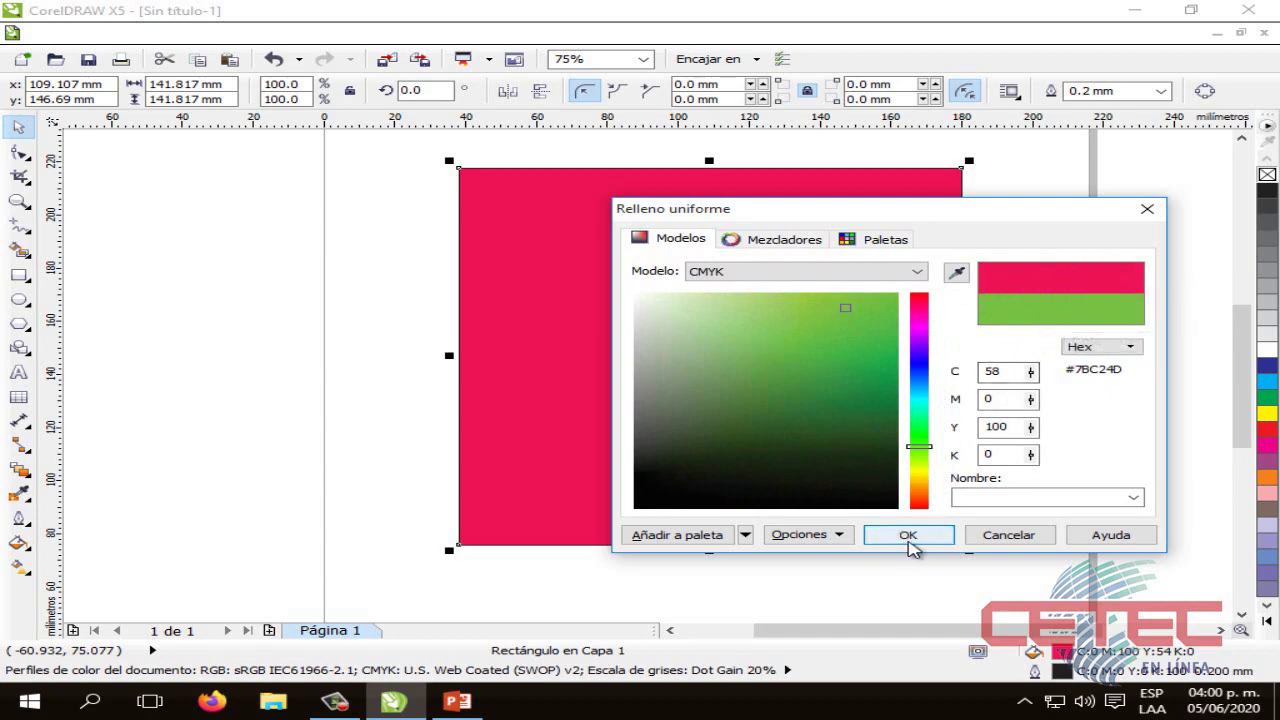
{"action": "left_click", "coordinate": [909, 535]}
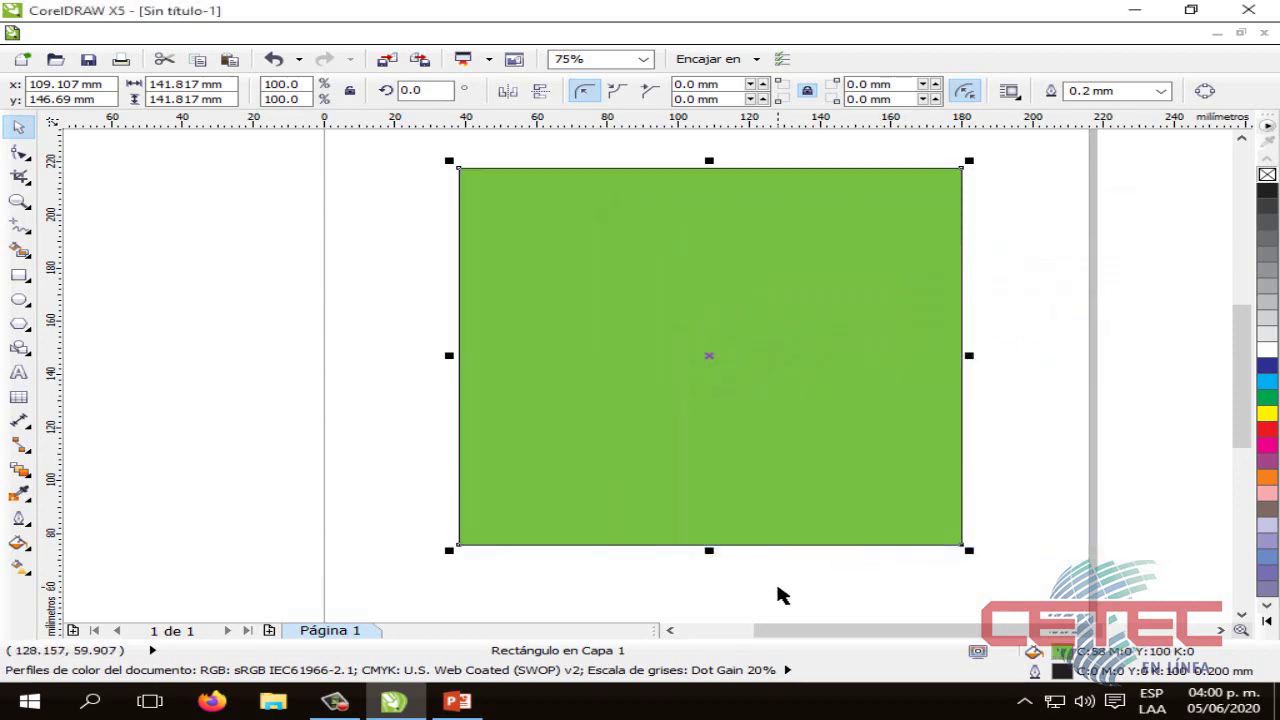
{"action": "left_click", "coordinate": [782, 596]}
Recolour the square with a uniform yellow fill in the CMYK model, with values C 4, M 0, Y 100, K 0.
{"action": "left_click", "coordinate": [962, 346]}
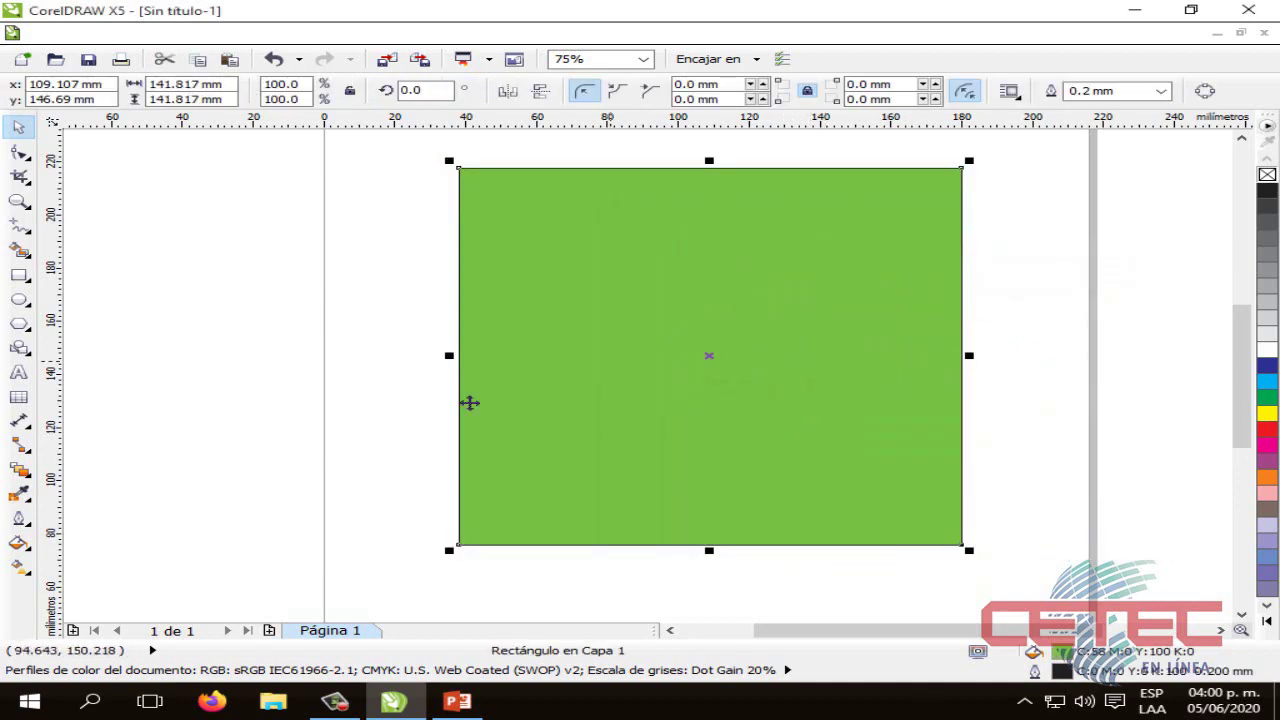
{"action": "left_click", "coordinate": [18, 542]}
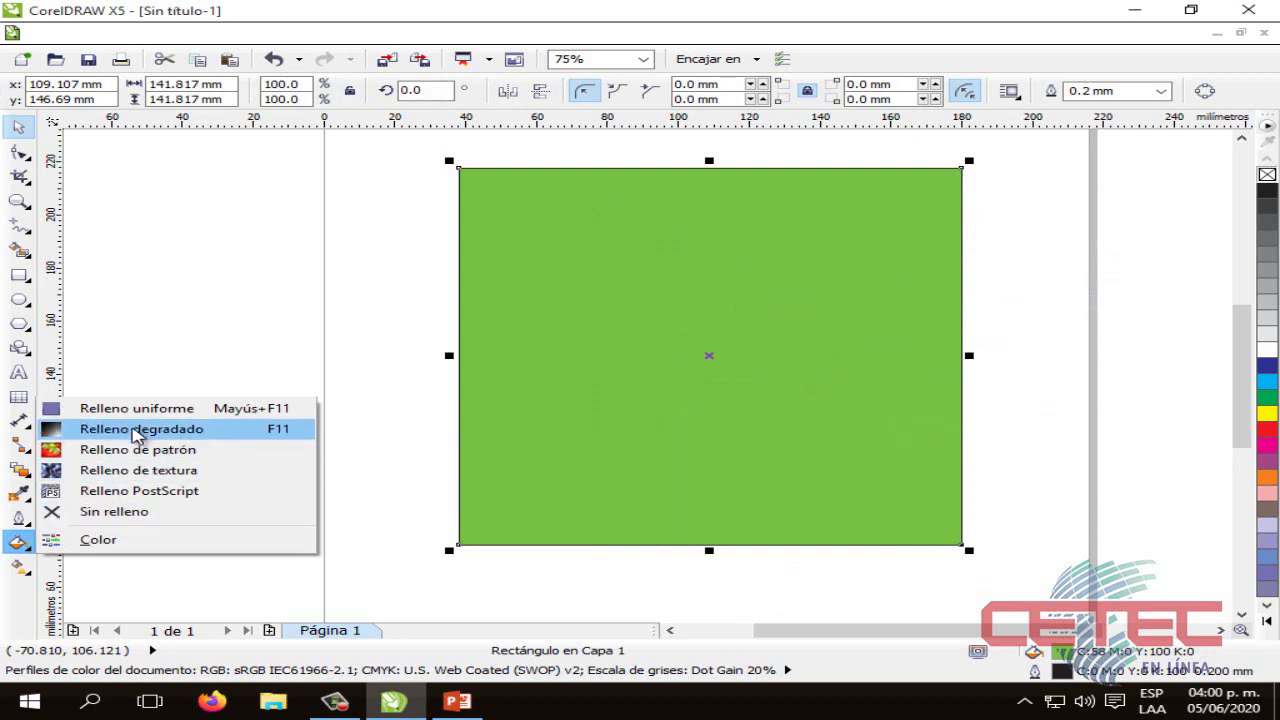
{"action": "left_click", "coordinate": [138, 410]}
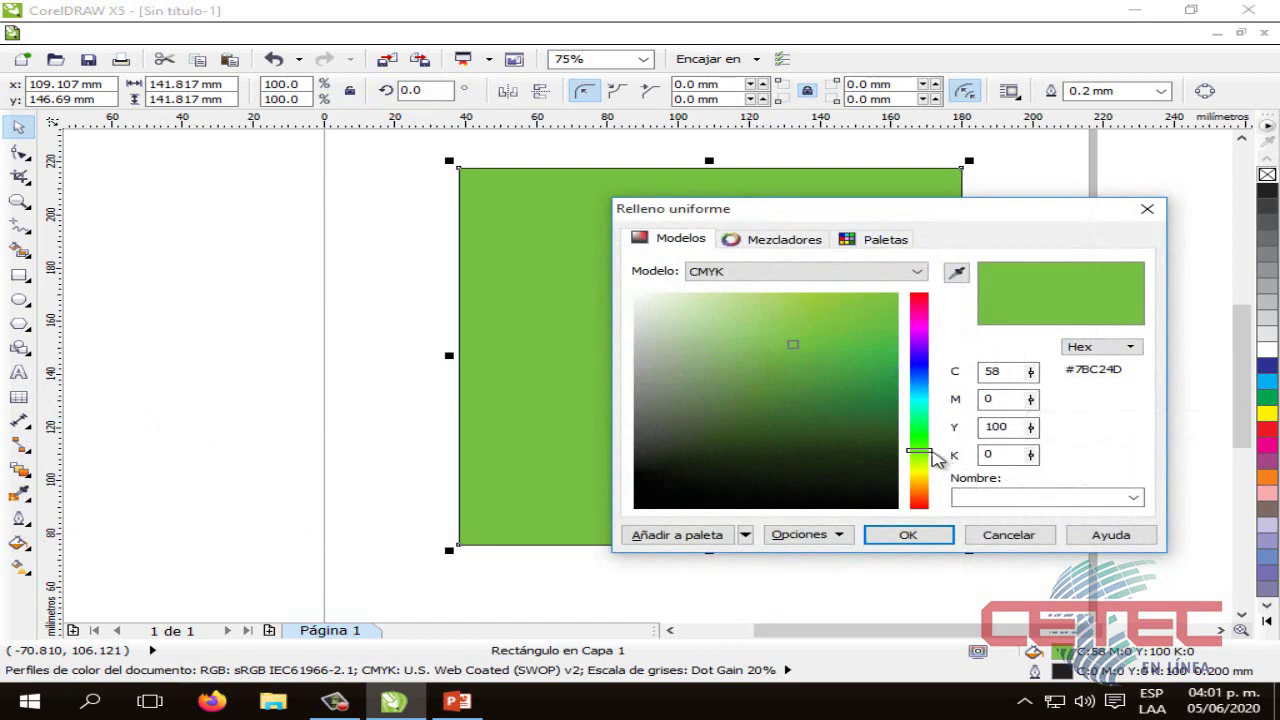
{"action": "mouse_move", "coordinate": [935, 458]}
{"action": "left_mouse_down"}
{"action": "mouse_move", "coordinate": [938, 485]}
{"action": "mouse_move", "coordinate": [937, 468]}
{"action": "left_mouse_up"}
{"action": "left_click_drag", "start_coordinate": [782, 341], "coordinate": [920, 263]}
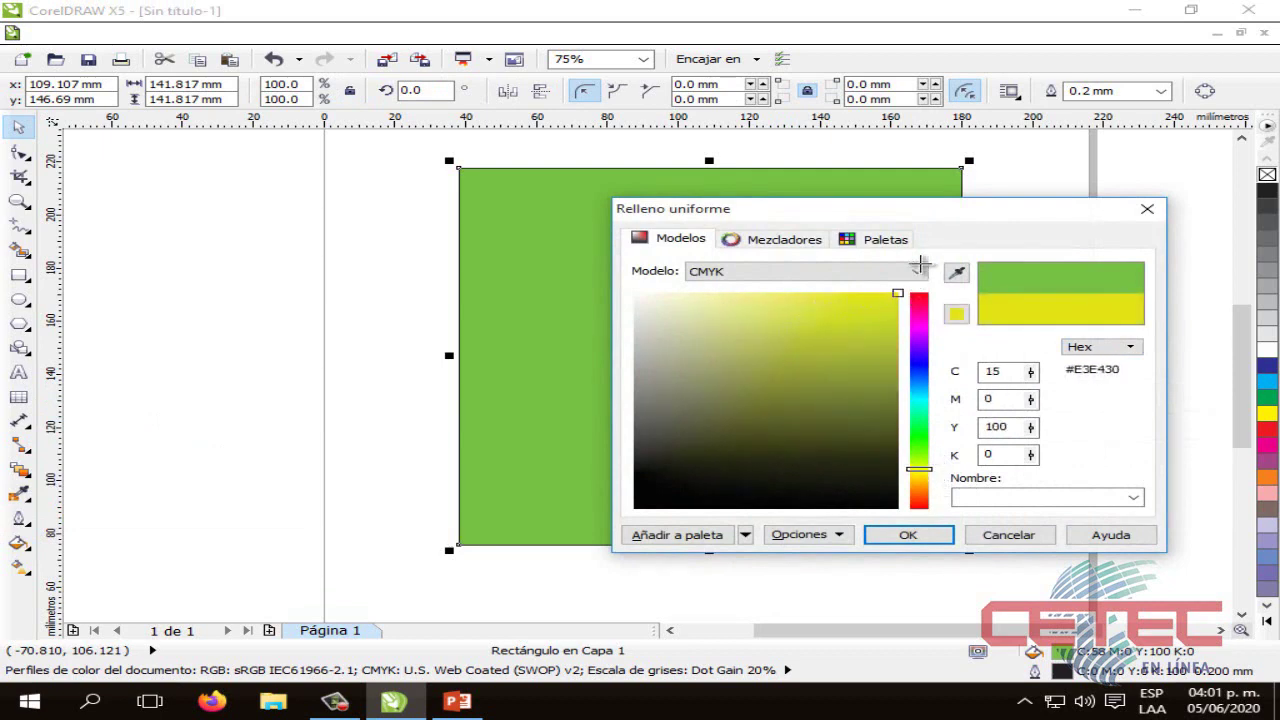
{"action": "left_click_drag", "start_coordinate": [921, 469], "coordinate": [922, 478]}
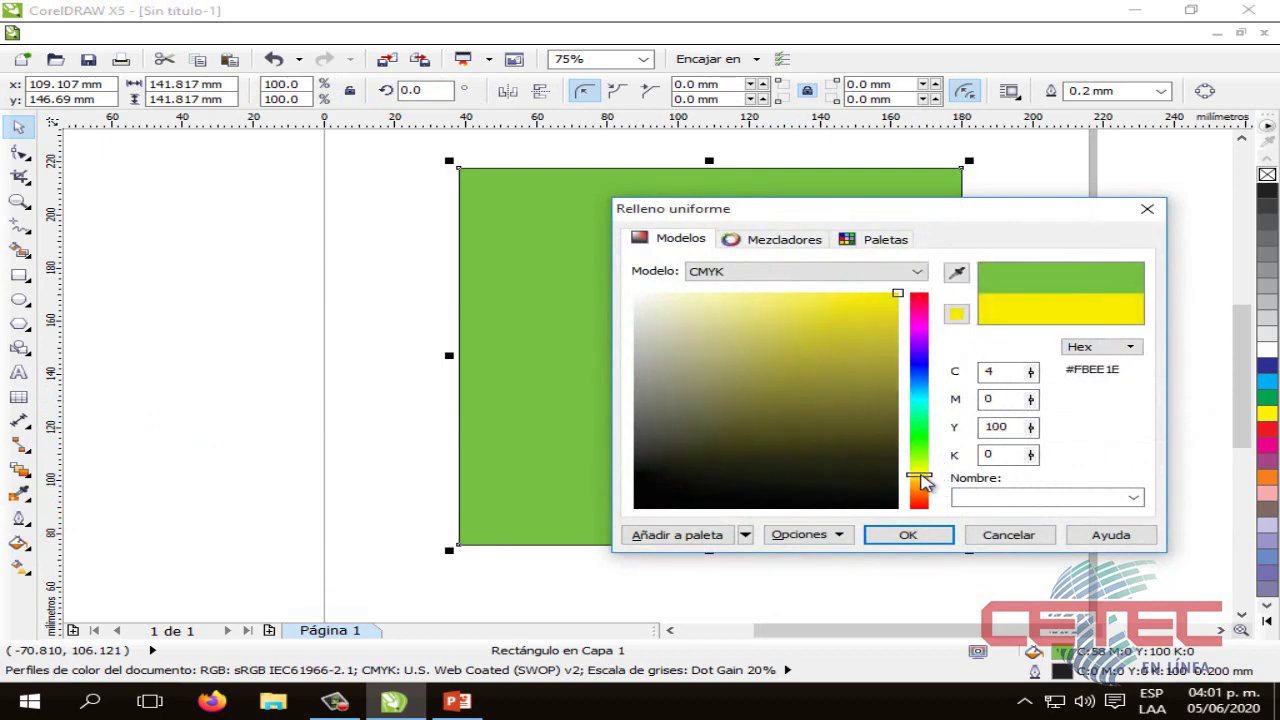
{"action": "left_click", "coordinate": [907, 534]}
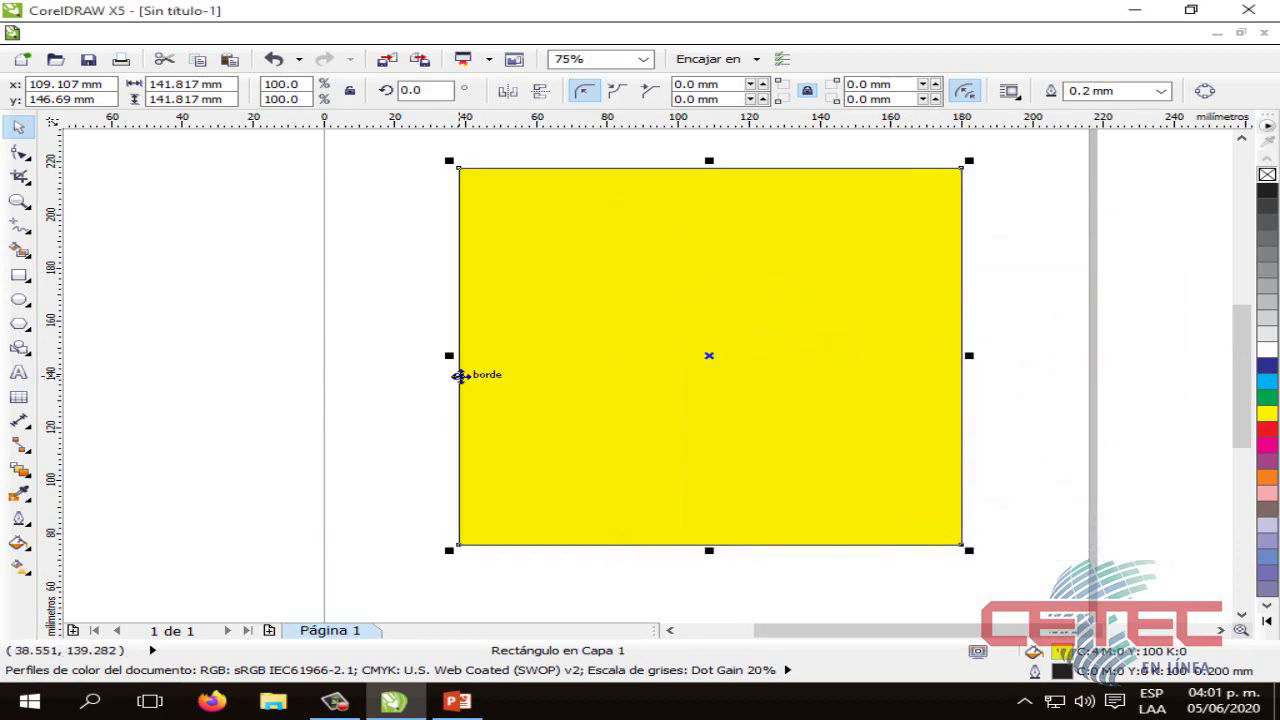
Open the uniform fill with nothing selected, examine the default options for graphics and text, and close without applying.
{"action": "left_click", "coordinate": [403, 360]}
{"action": "left_click", "coordinate": [18, 543]}
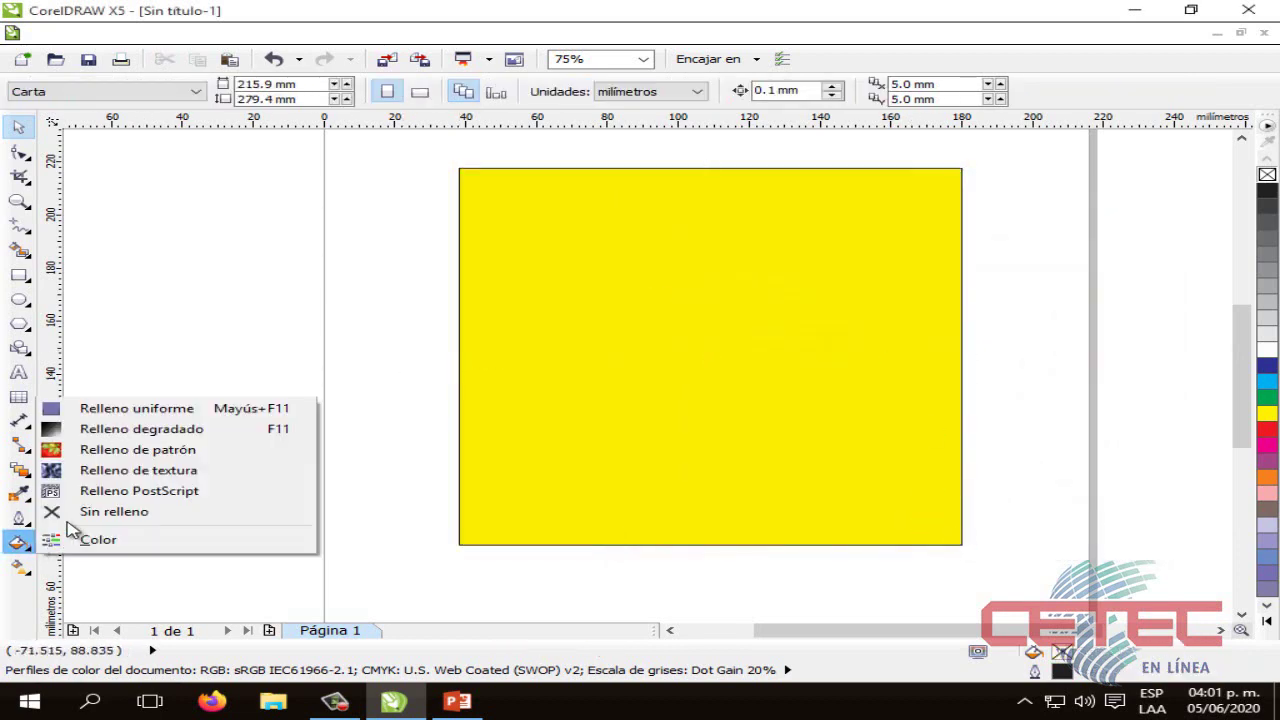
{"action": "left_click", "coordinate": [115, 410]}
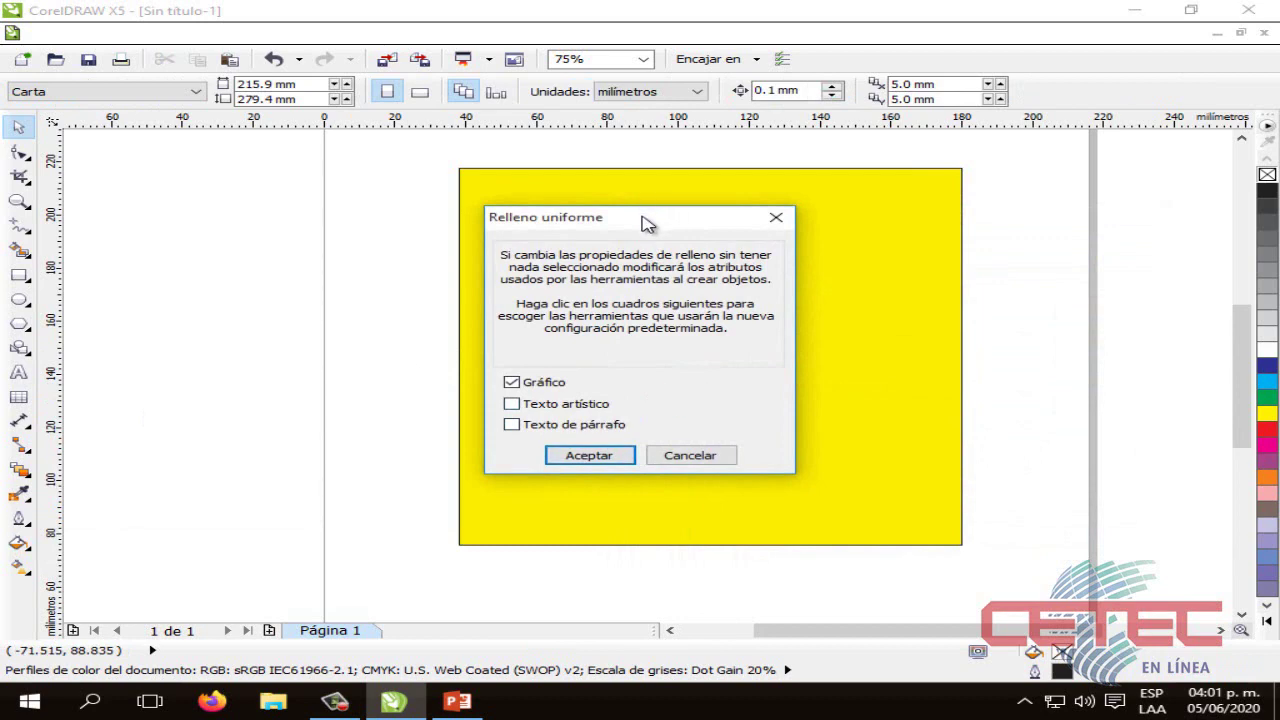
{"action": "left_click_drag", "start_coordinate": [645, 222], "coordinate": [717, 239]}
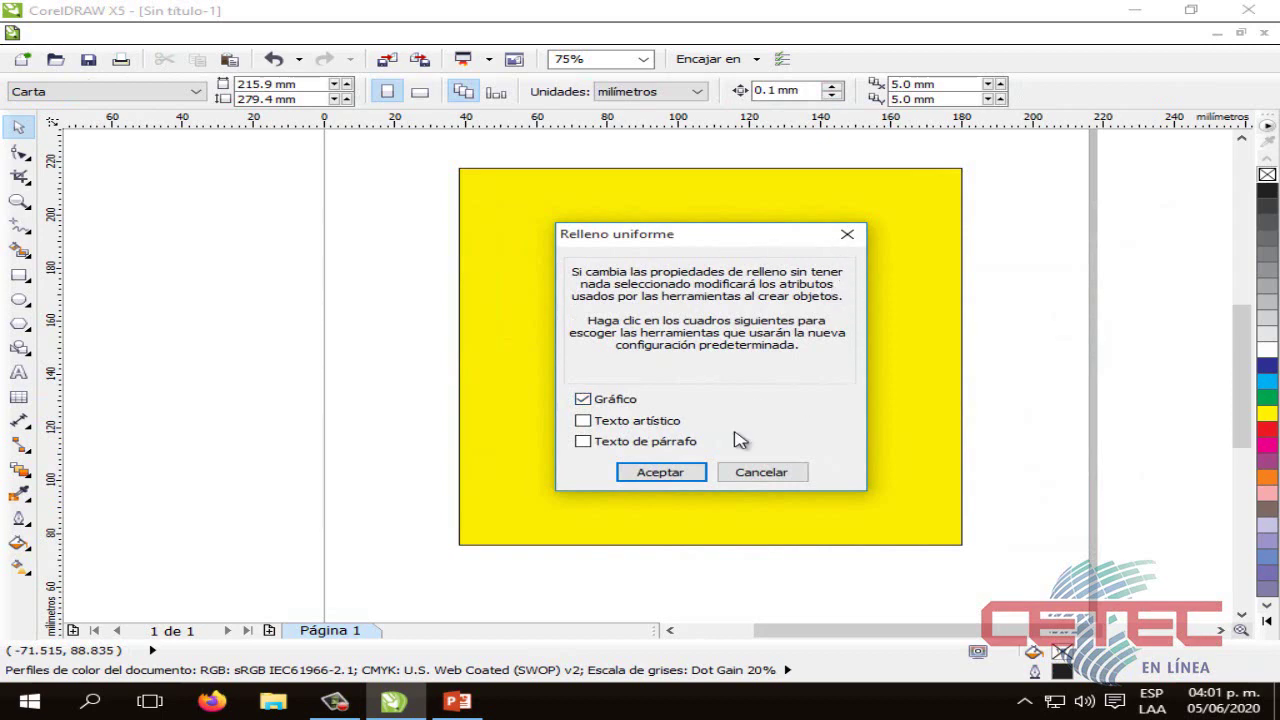
{"action": "left_click", "coordinate": [847, 235]}
Reselect the square and review its uniform fill settings, closing them without changing the colour.
{"action": "left_click", "coordinate": [666, 343]}
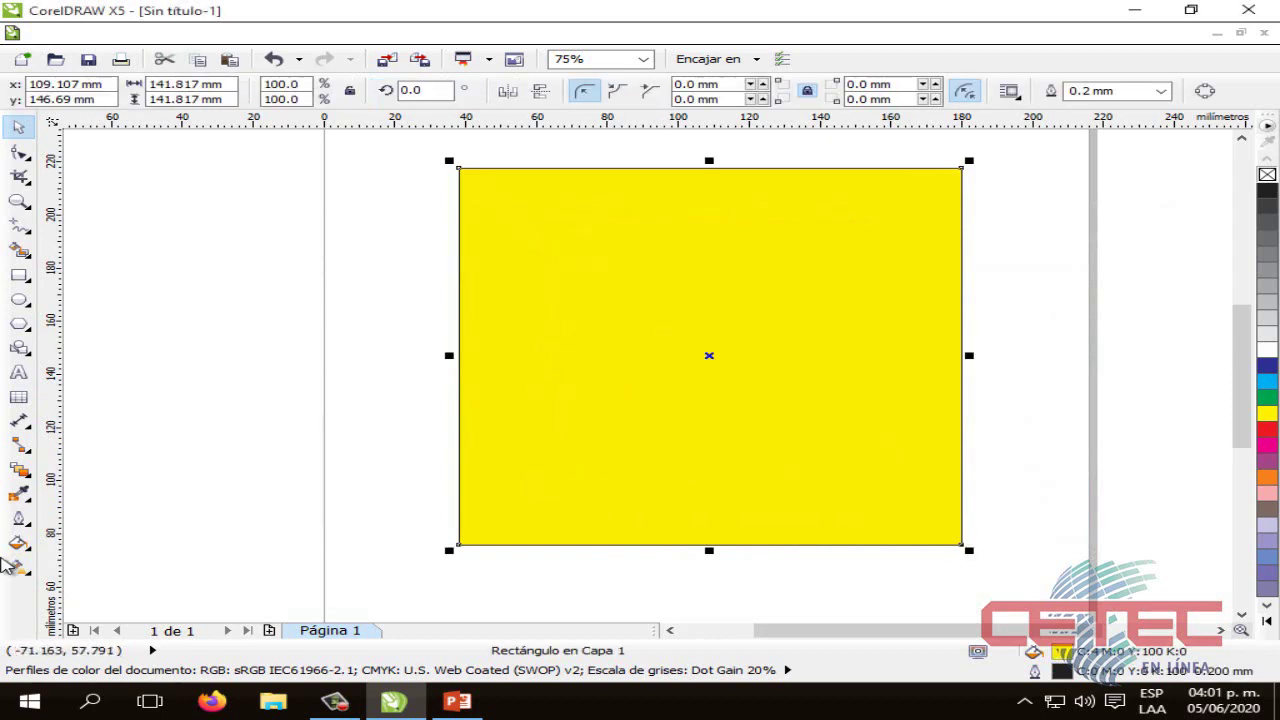
{"action": "left_click", "coordinate": [18, 542]}
{"action": "left_click", "coordinate": [137, 408]}
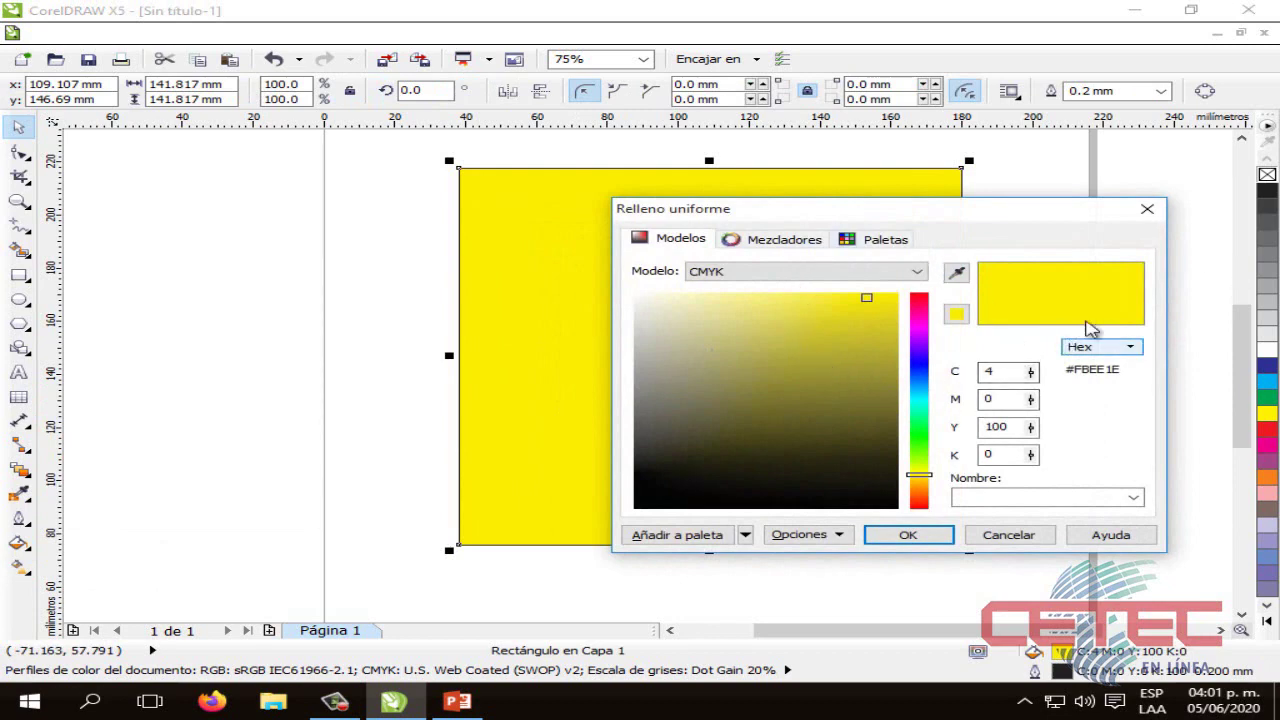
{"action": "left_click", "coordinate": [1143, 208]}
{"action": "left_click", "coordinate": [967, 255]}
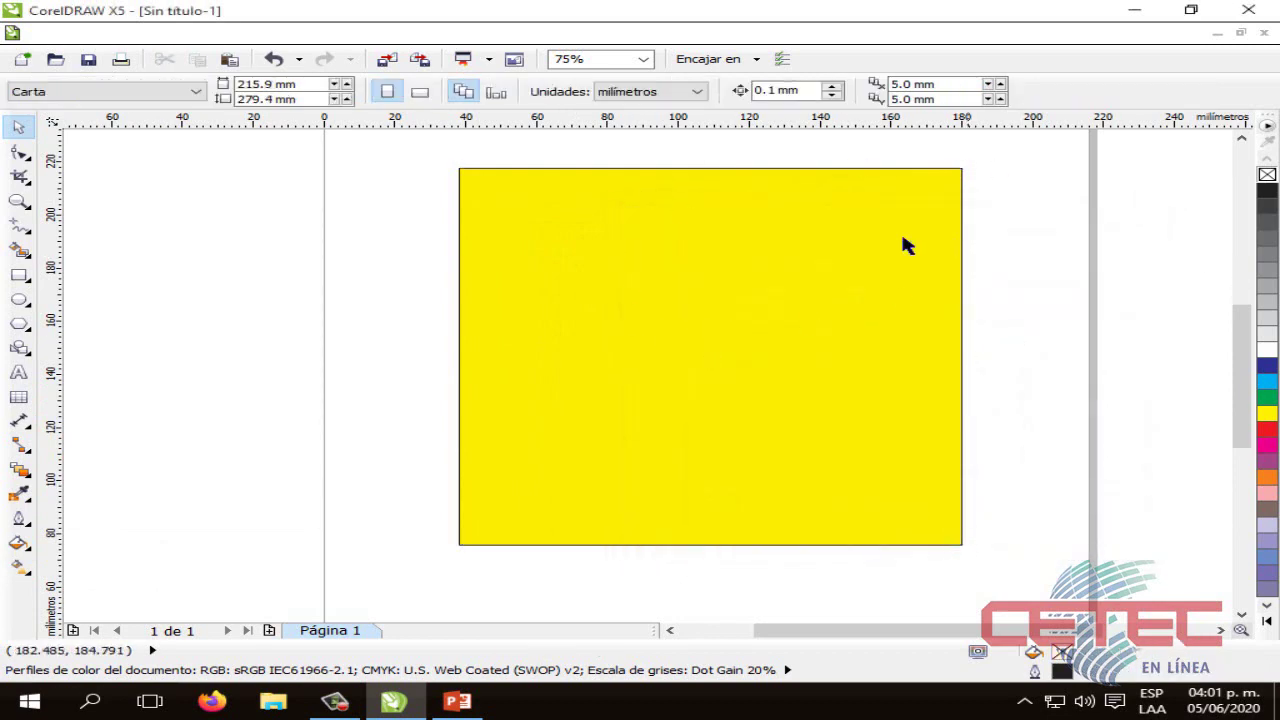
{"action": "left_click", "coordinate": [903, 246]}
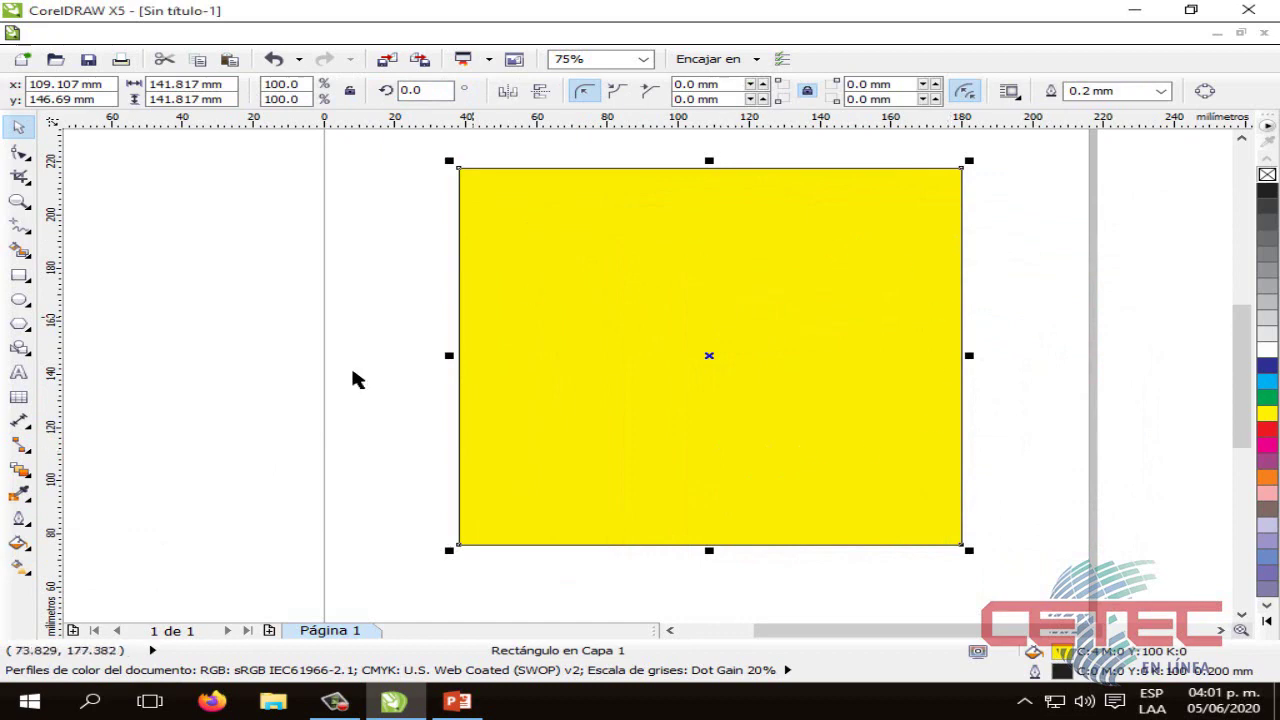
{"action": "left_click", "coordinate": [19, 543]}
{"action": "left_click", "coordinate": [171, 420]}
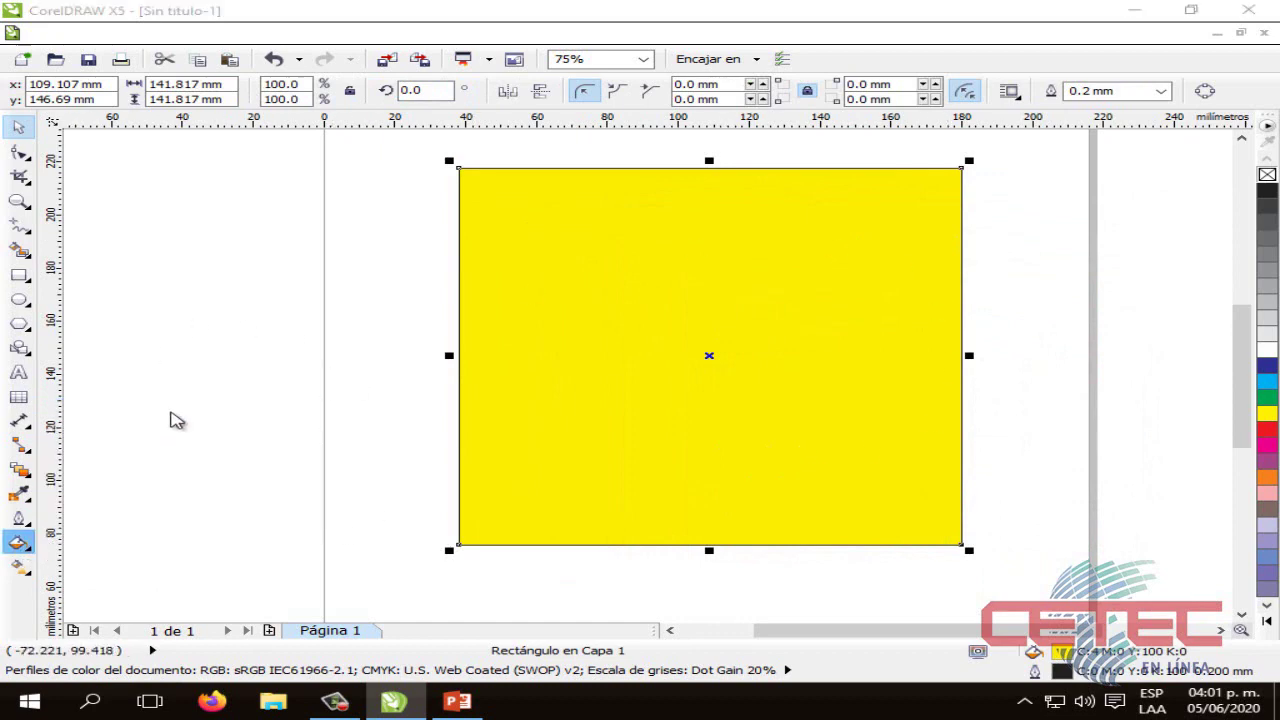
{"action": "left_click", "coordinate": [1145, 208]}
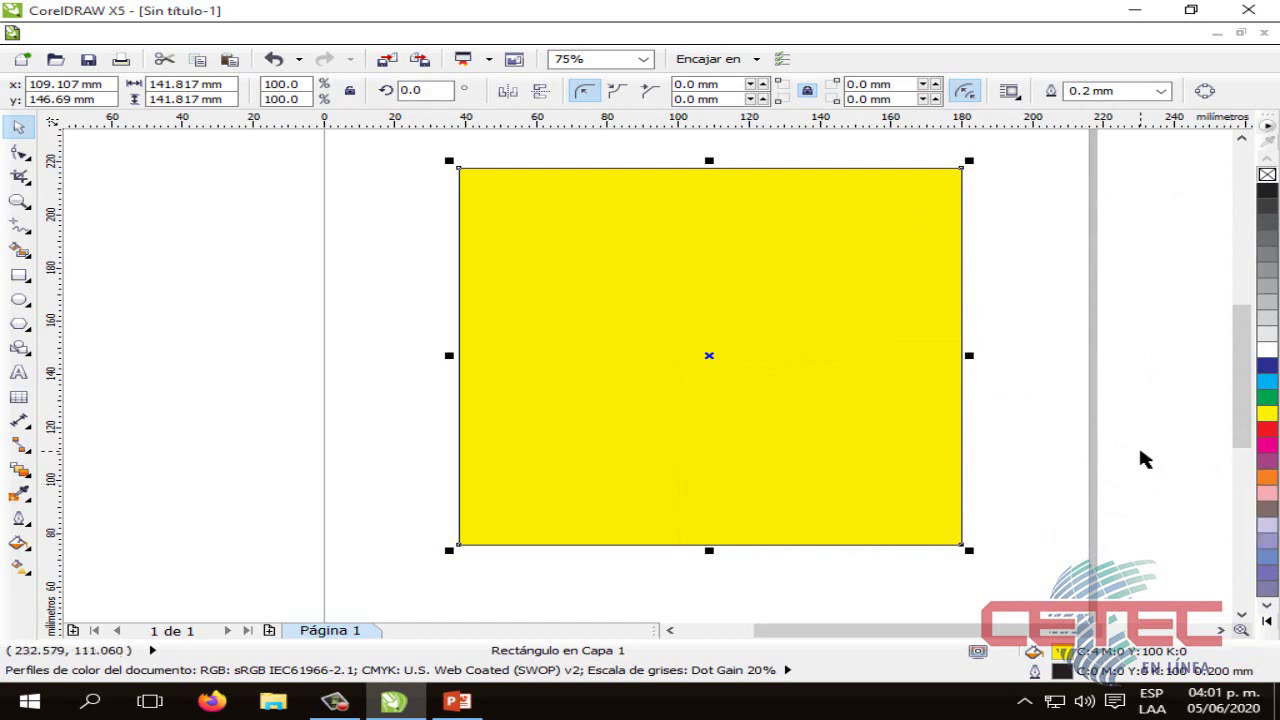
{"action": "left_click", "coordinate": [1066, 451]}
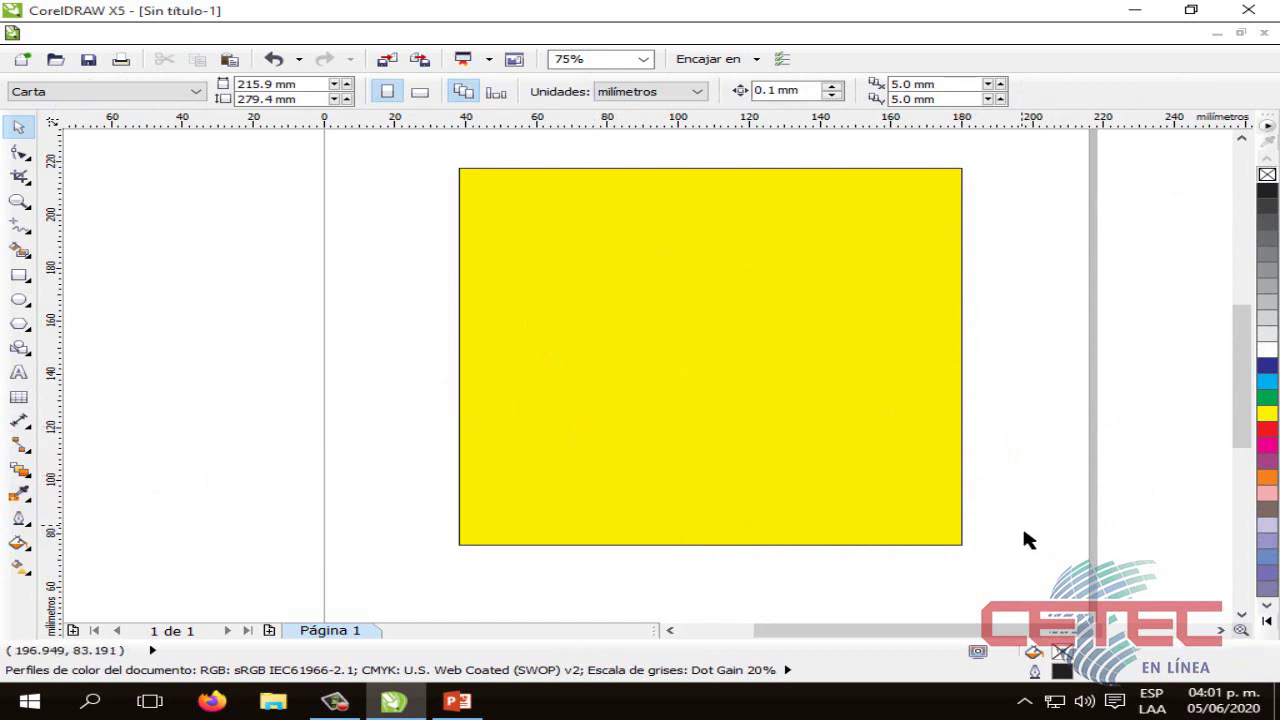
Fill the square with the palette's orange swatch, C 0, M 60, Y 100, K 0, and deselect it.
{"action": "left_click", "coordinate": [958, 497]}
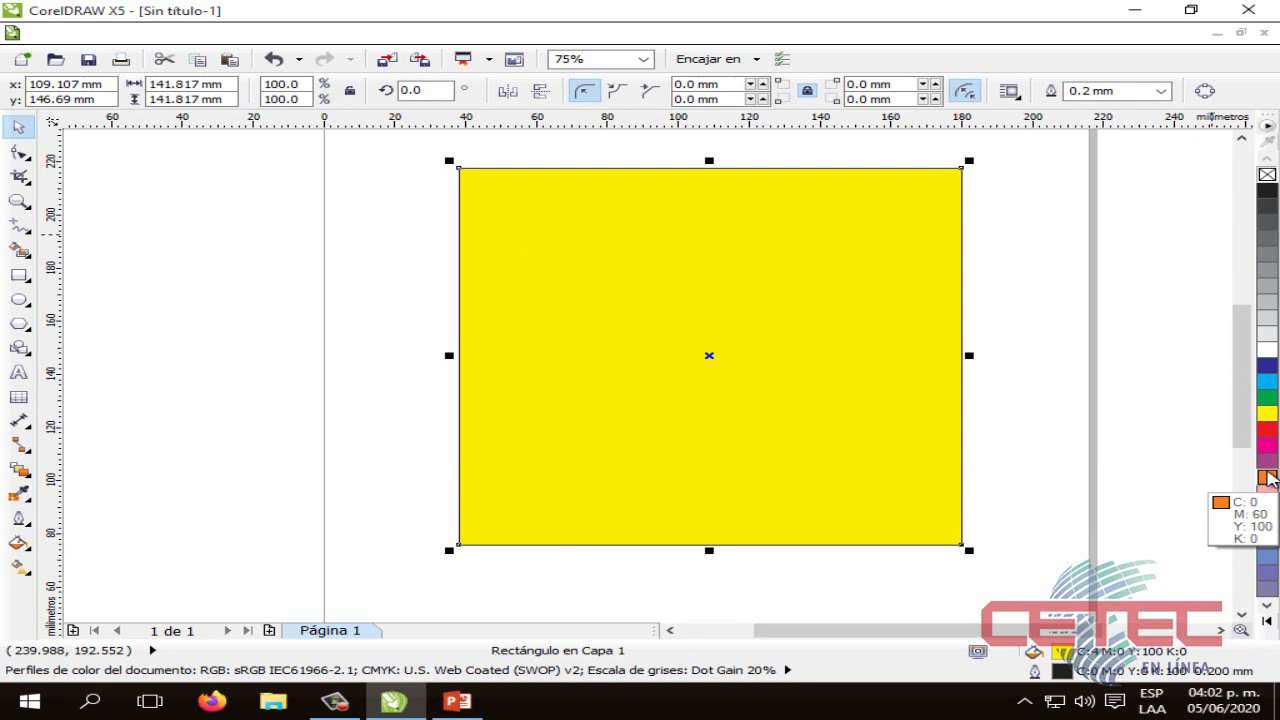
{"action": "left_click", "coordinate": [1268, 478]}
{"action": "left_click", "coordinate": [1057, 463]}
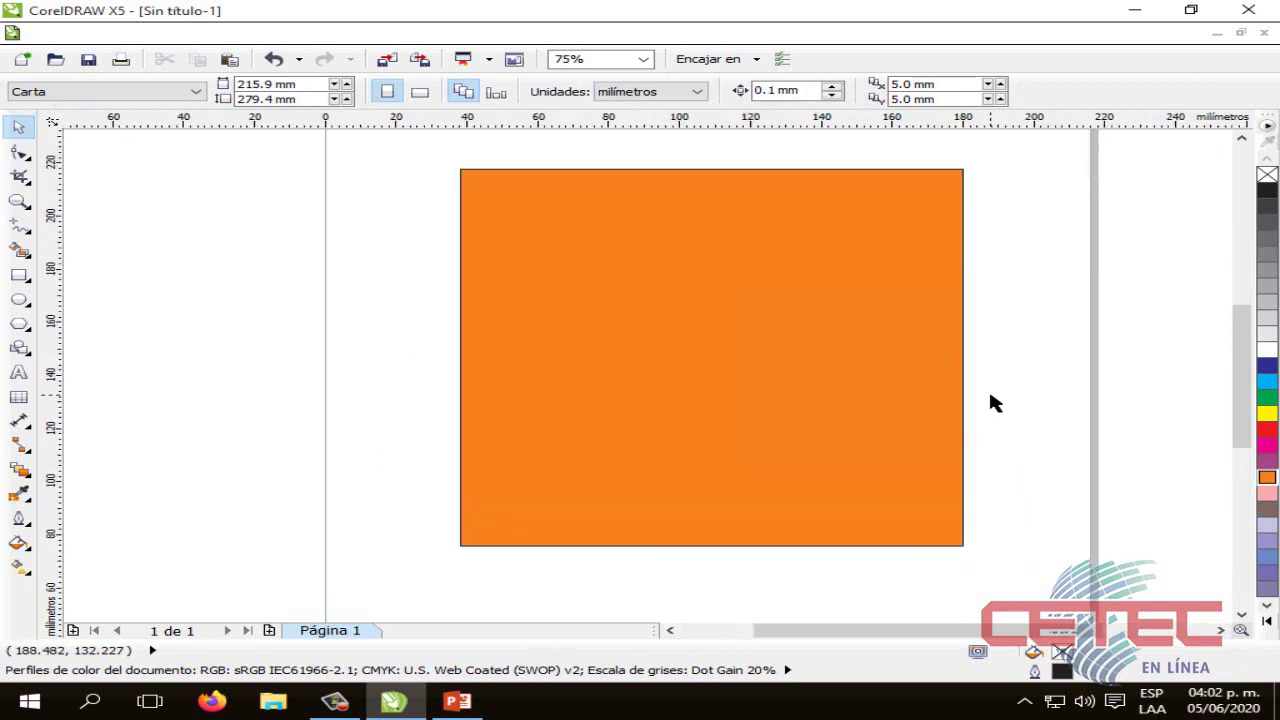
{"action": "scroll", "coordinate": [988, 400], "scroll_direction": "up", "scroll_amount": 1}
{"action": "scroll", "coordinate": [895, 399], "scroll_direction": "down", "scroll_amount": 1}
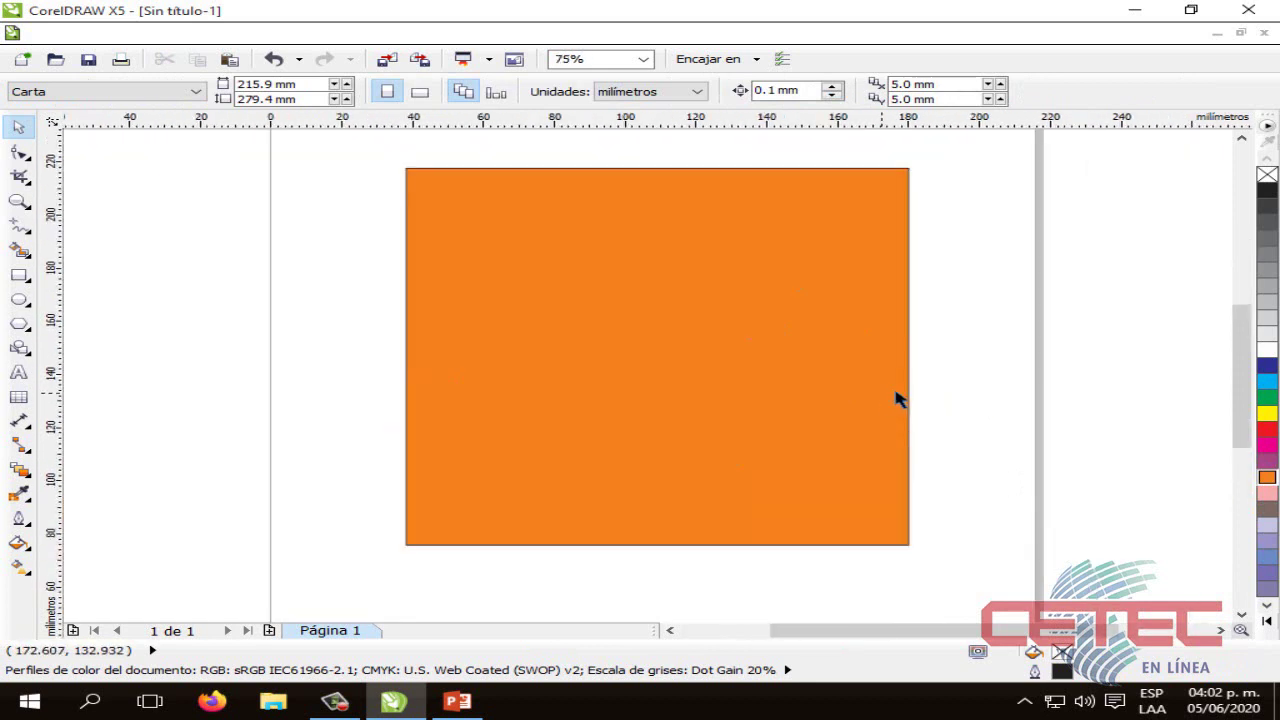
{"action": "left_click_drag", "start_coordinate": [894, 630], "coordinate": [864, 630]}
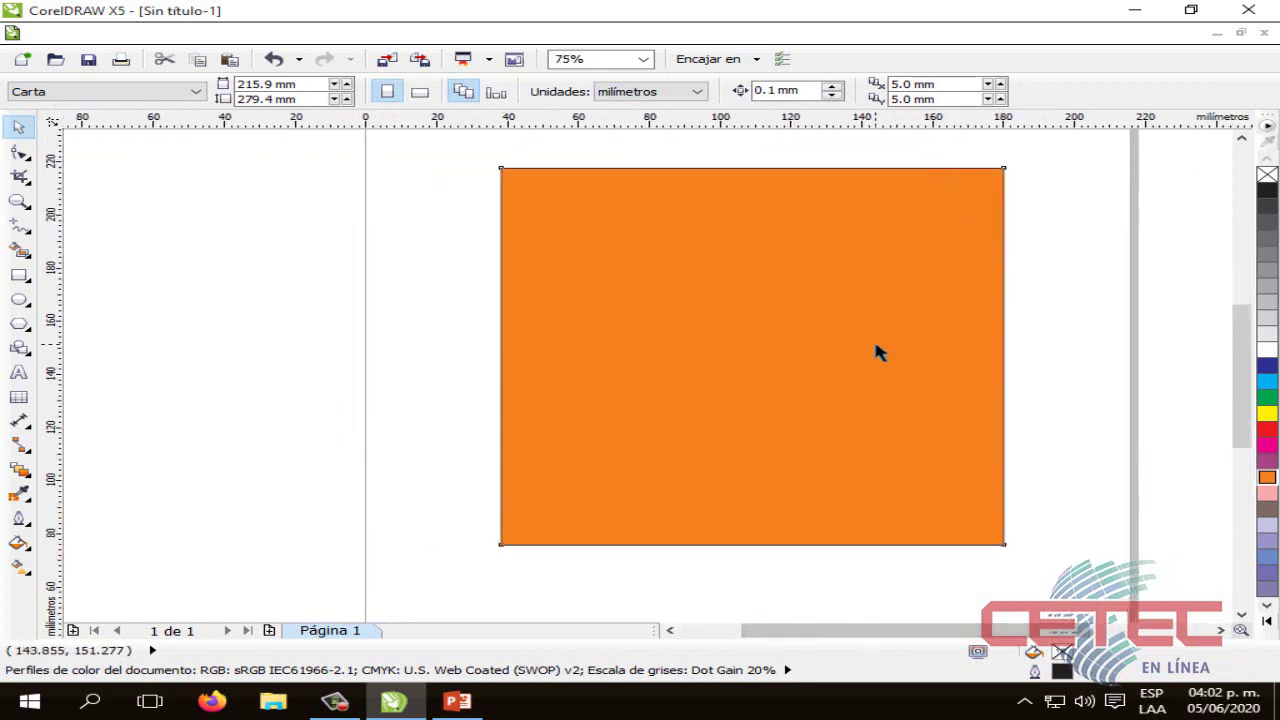
{"action": "left_click", "coordinate": [877, 349]}
{"action": "left_click", "coordinate": [1050, 268]}
{"action": "left_click", "coordinate": [880, 277]}
{"action": "left_click", "coordinate": [1018, 241]}
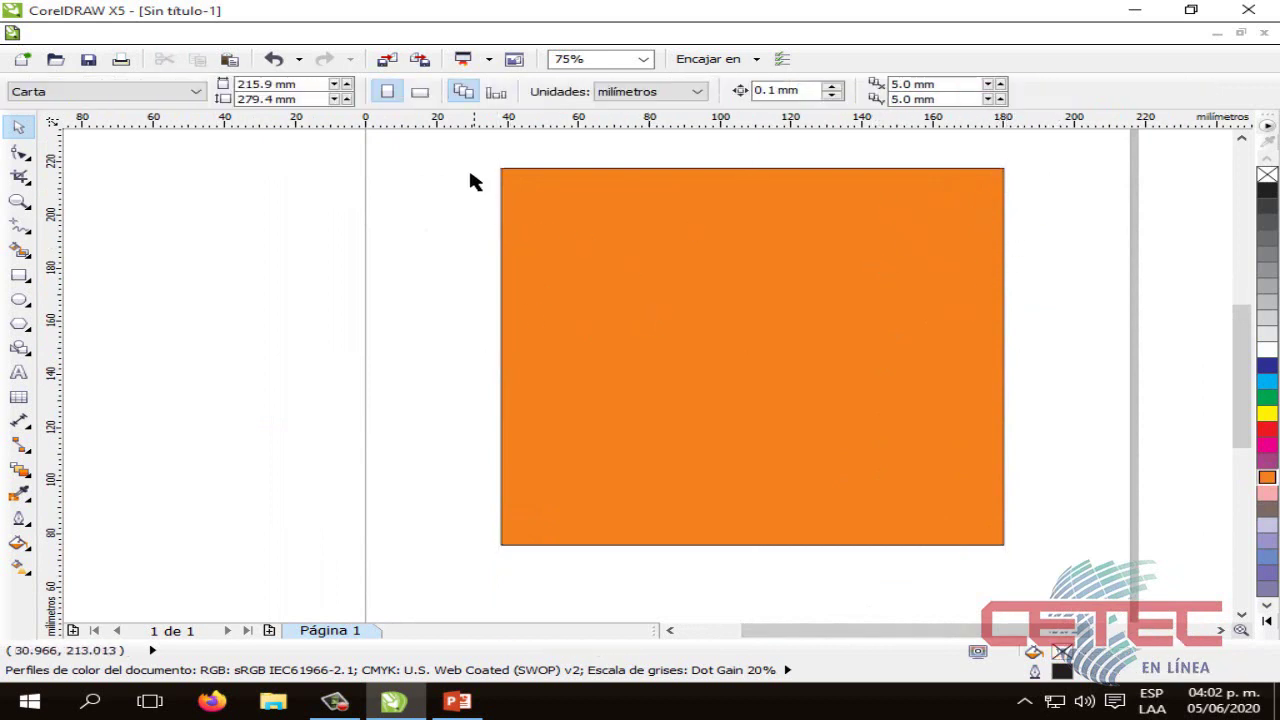
{"action": "left_click_drag", "start_coordinate": [617, 265], "coordinate": [1104, 545]}
{"action": "left_click", "coordinate": [1062, 505]}
Colour the square's outline with the same palette orange as its fill, C 0, M 60, Y 100, K 0.
{"action": "left_click", "coordinate": [855, 316]}
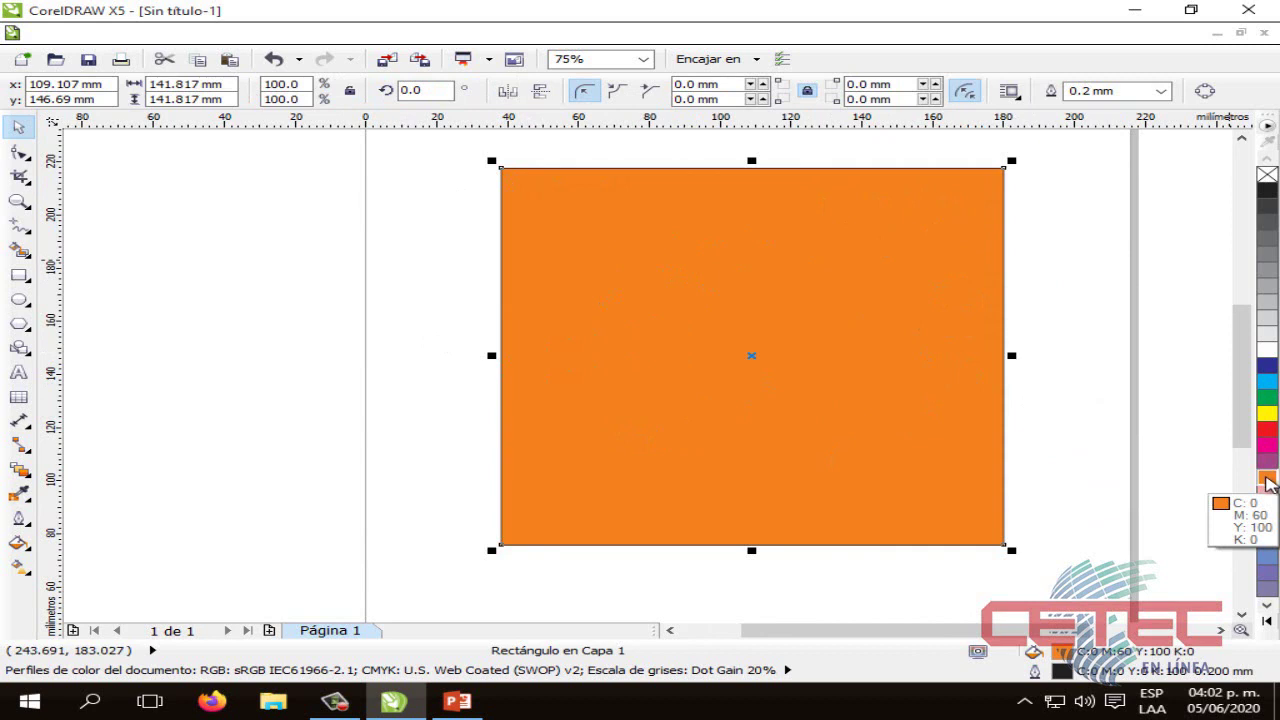
{"action": "right_click", "coordinate": [1267, 483]}
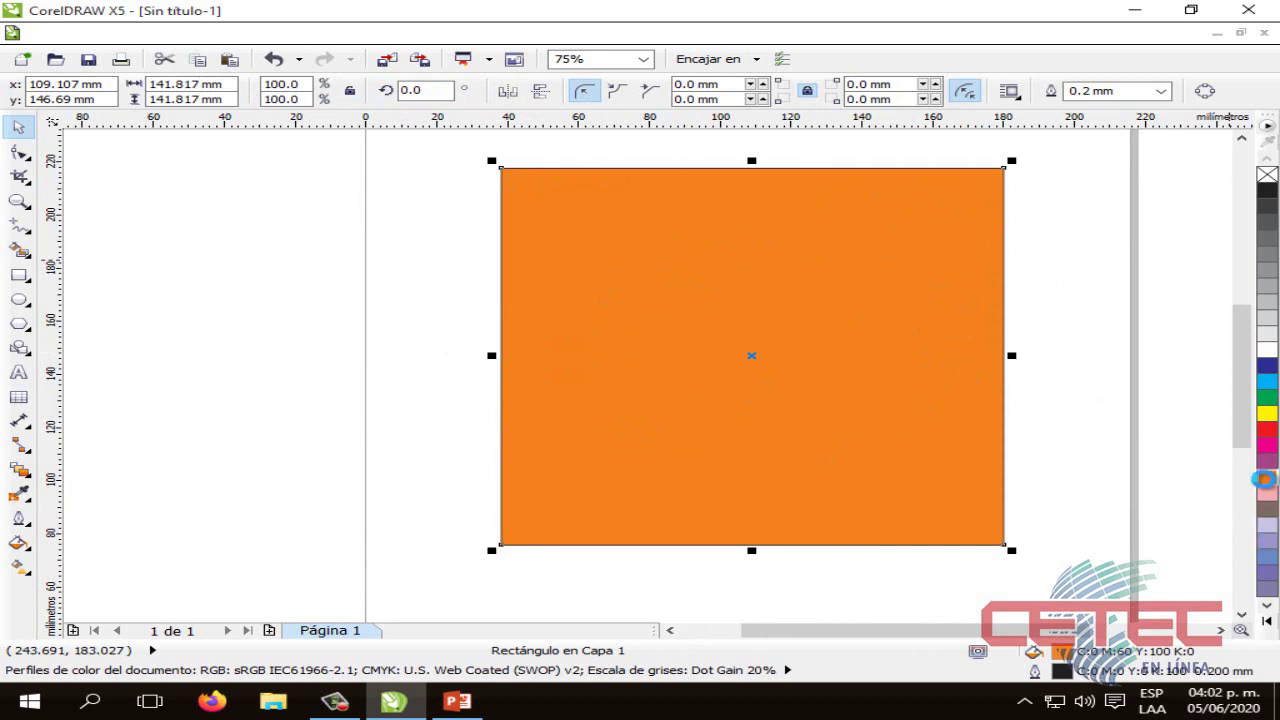
{"action": "left_click", "coordinate": [1048, 430]}
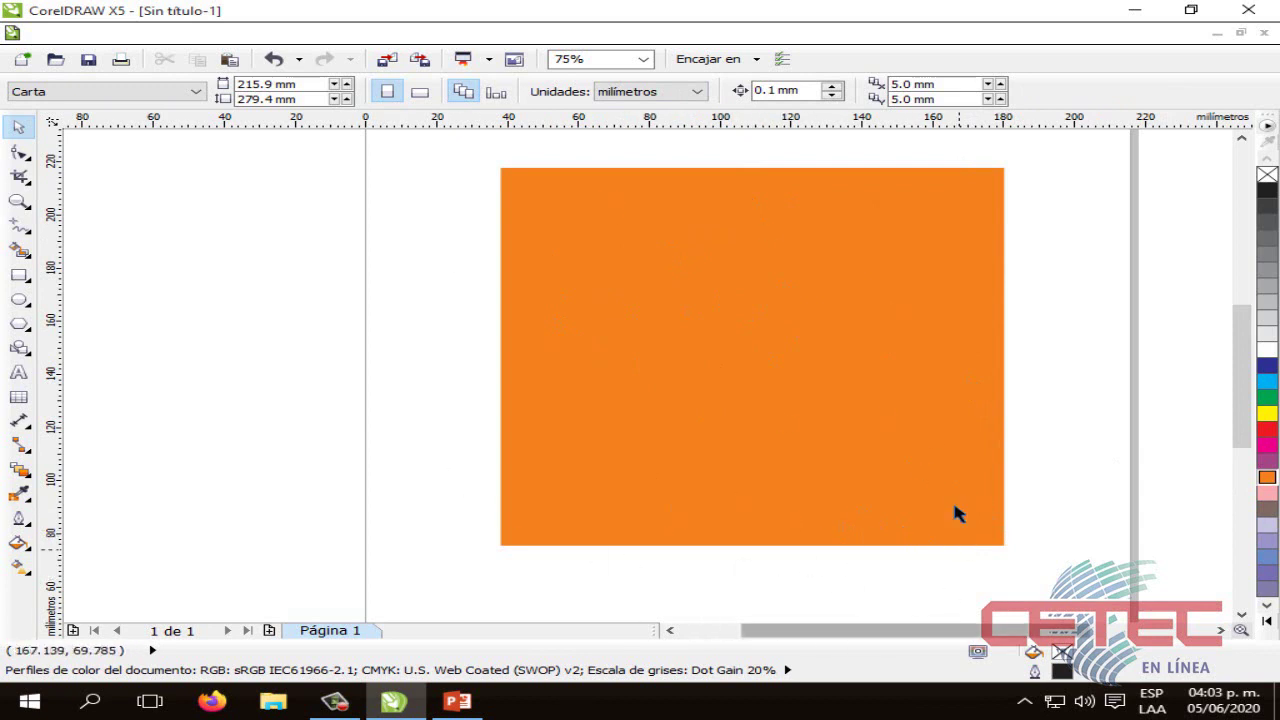
Give the square a cyan fill, C 100, M 0, Y 0, K 0, and a yellow outline, C 0, M 0, Y 100, K 0.
{"action": "left_click", "coordinate": [828, 367]}
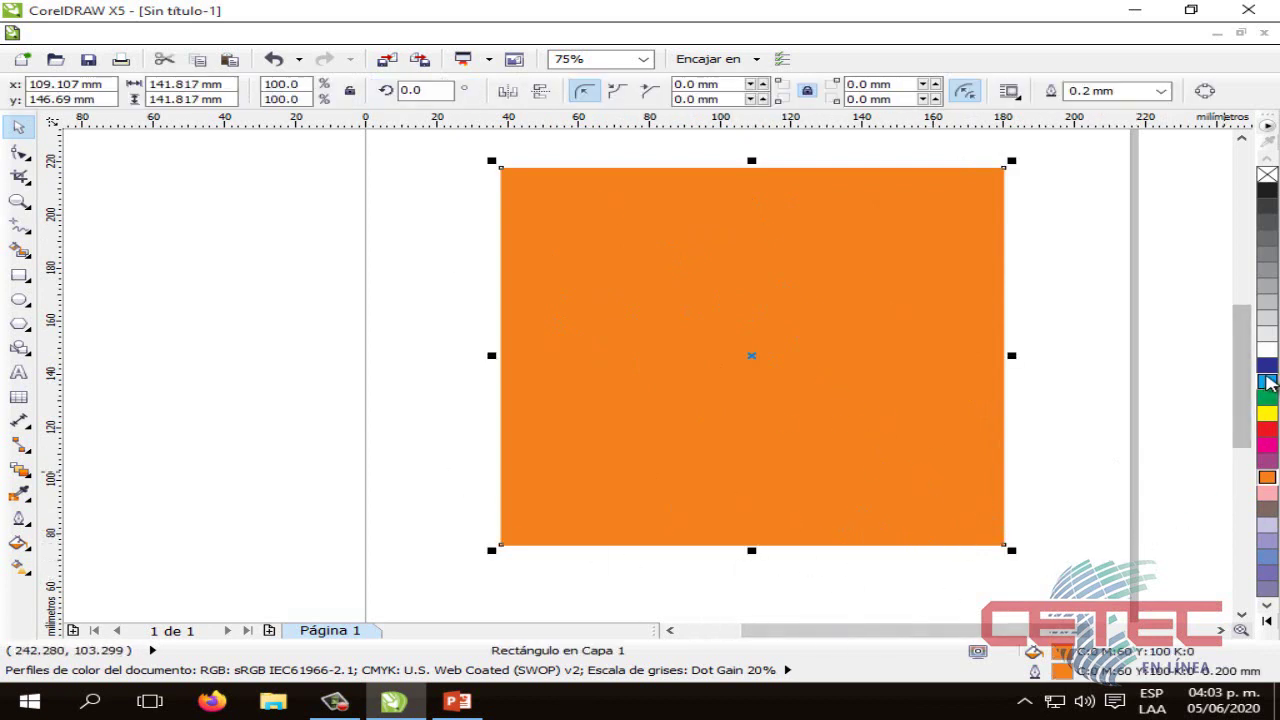
{"action": "left_click", "coordinate": [1266, 386]}
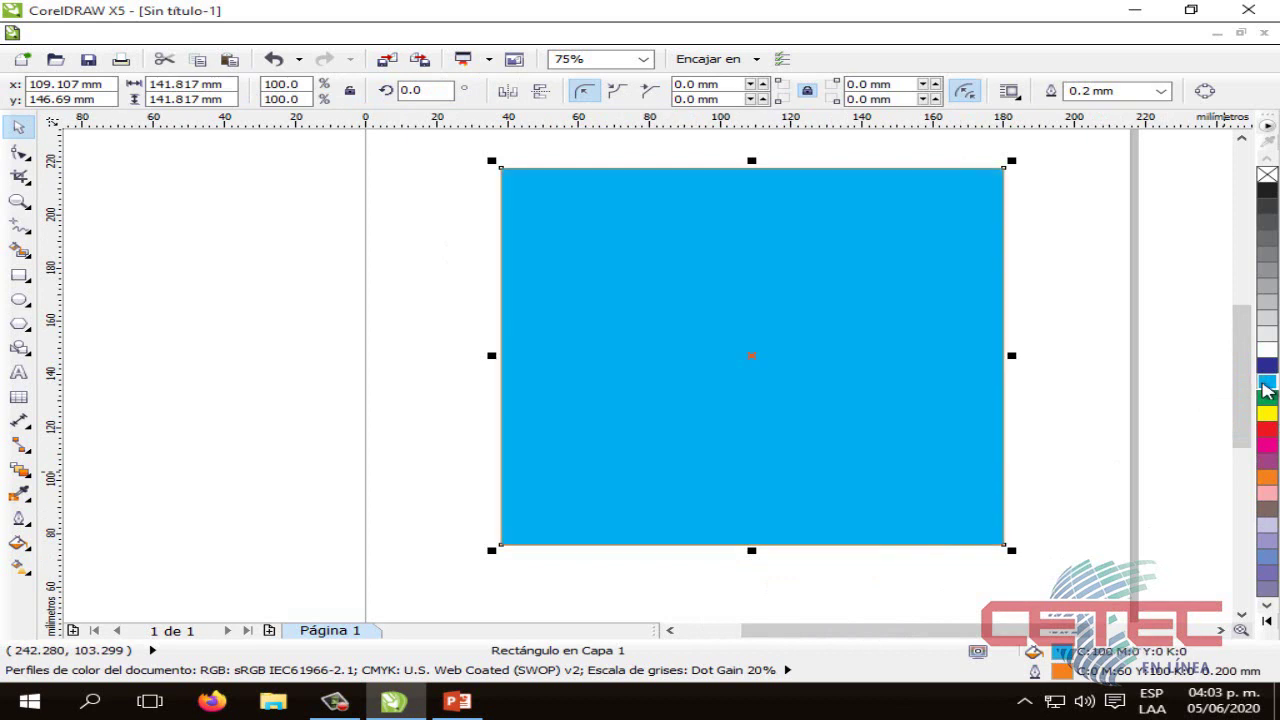
{"action": "right_click", "coordinate": [1266, 413]}
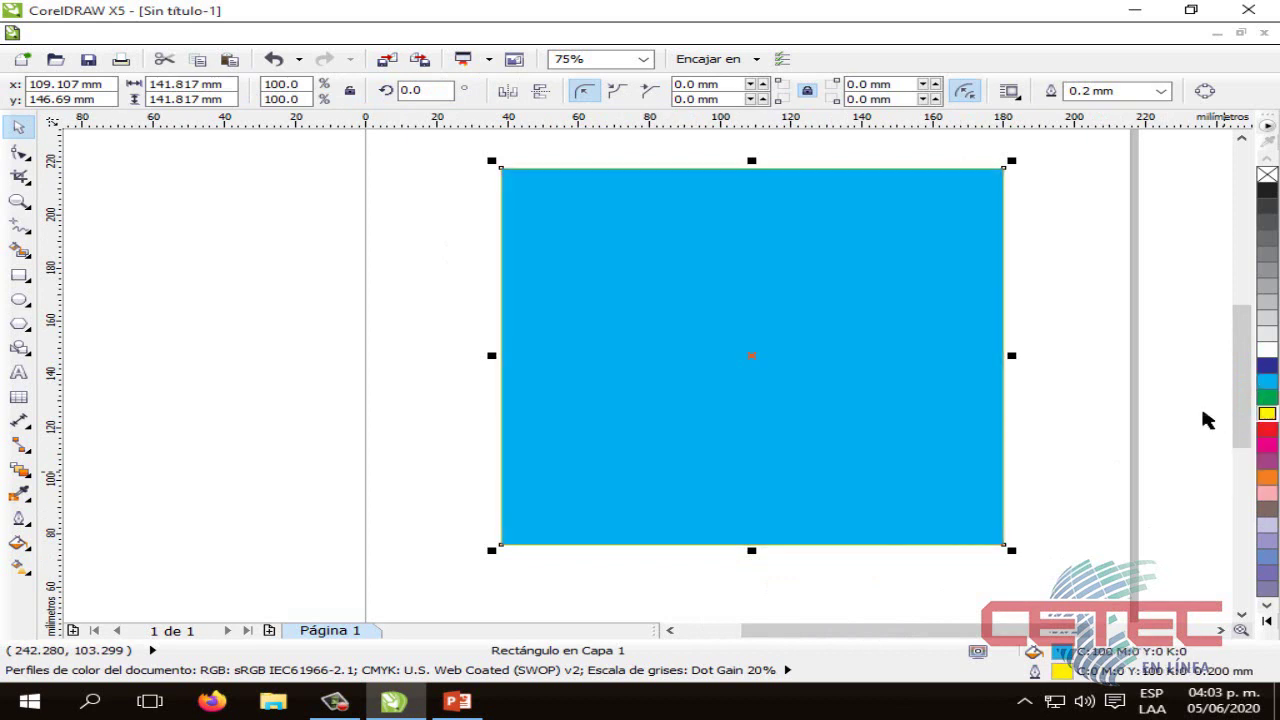
{"action": "left_click", "coordinate": [1075, 410]}
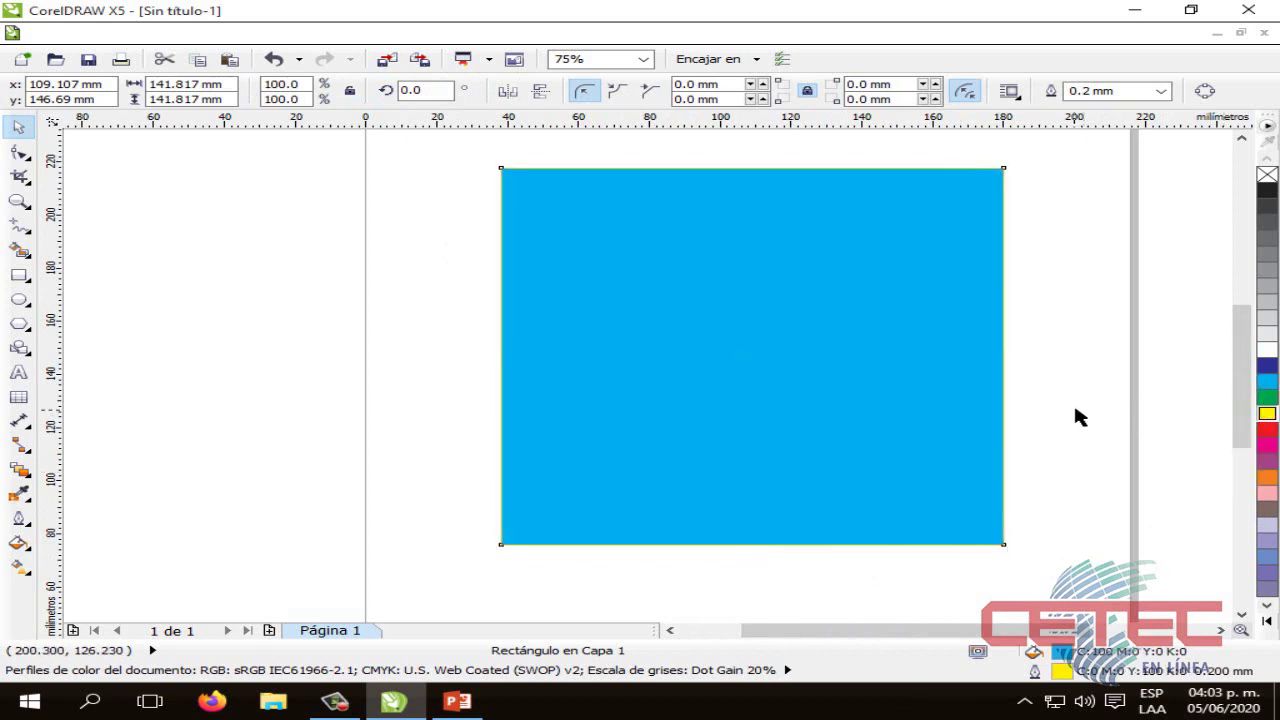
{"action": "left_click_drag", "start_coordinate": [1059, 569], "coordinate": [443, 171]}
{"action": "left_click", "coordinate": [1070, 578]}
{"action": "left_click", "coordinate": [857, 426]}
{"action": "left_click", "coordinate": [1020, 370]}
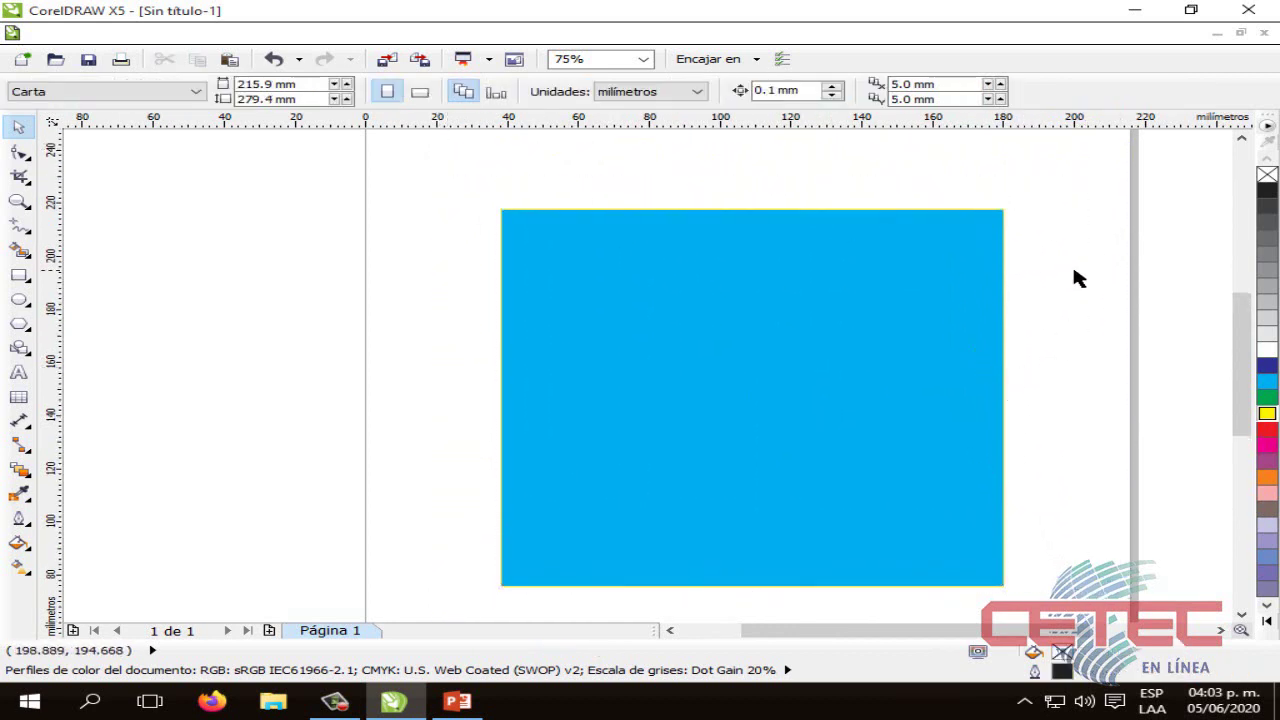
{"action": "left_click_drag", "start_coordinate": [1246, 344], "coordinate": [1248, 359]}
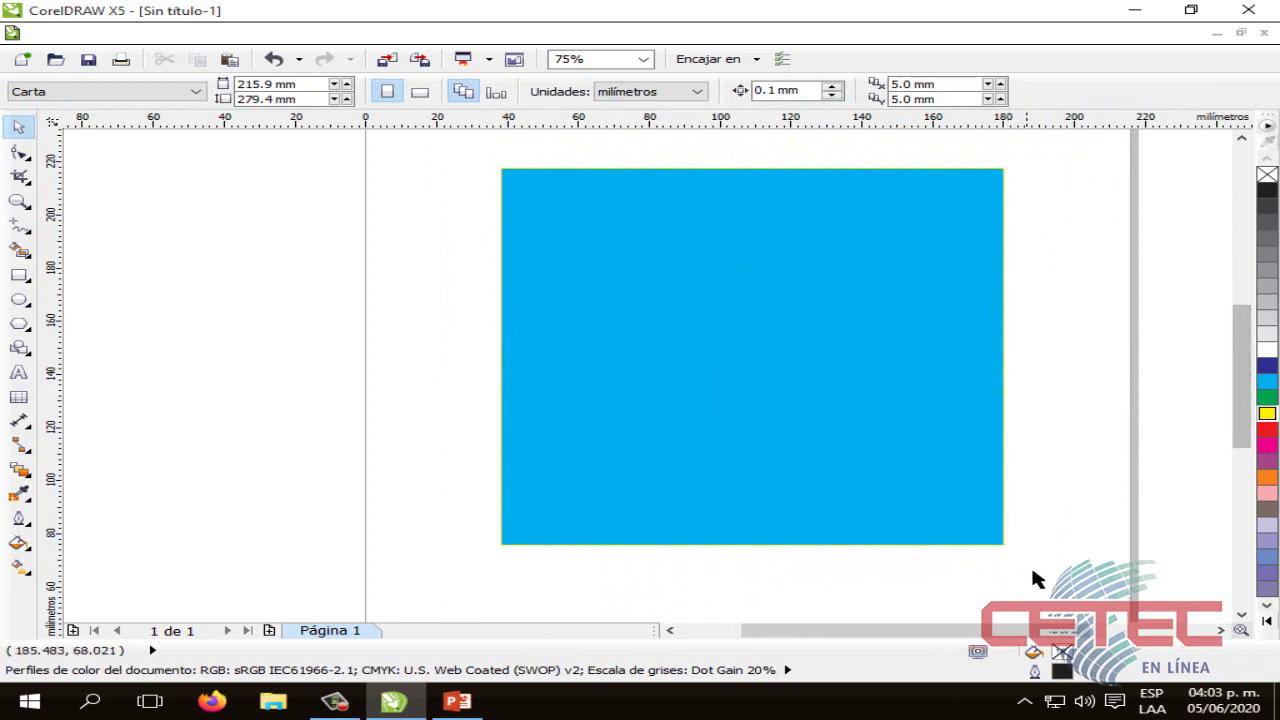
{"action": "left_click_drag", "start_coordinate": [1034, 572], "coordinate": [461, 156]}
{"action": "left_click_drag", "start_coordinate": [460, 155], "coordinate": [1062, 578]}
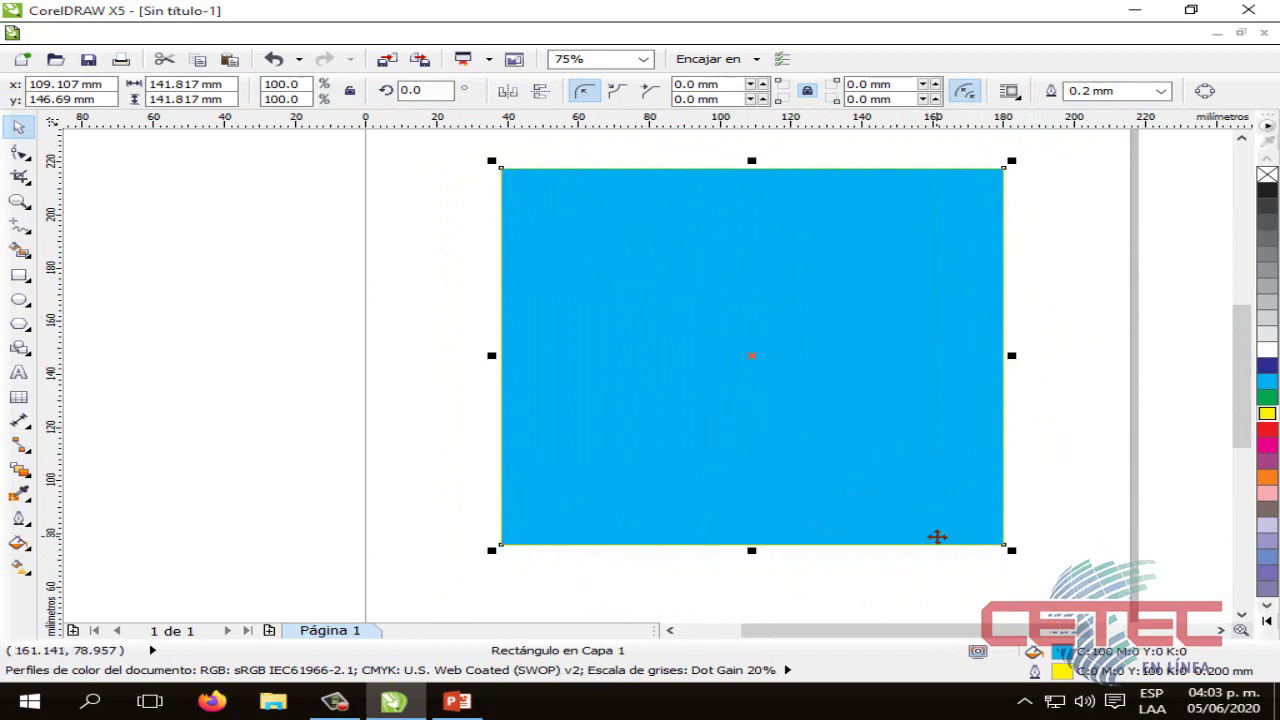
{"action": "left_click", "coordinate": [1052, 487]}
Remove the outline from the square, keeping its cyan fill.
{"action": "left_click", "coordinate": [945, 492]}
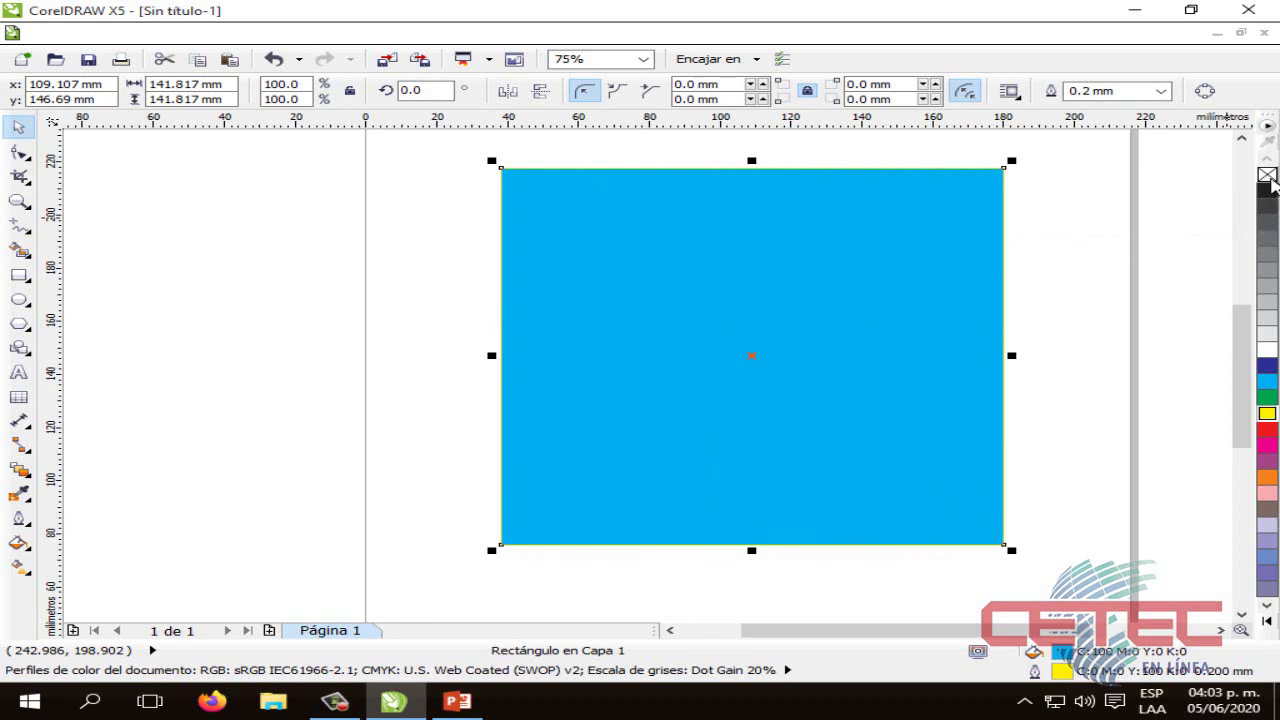
{"action": "left_click", "coordinate": [1033, 215]}
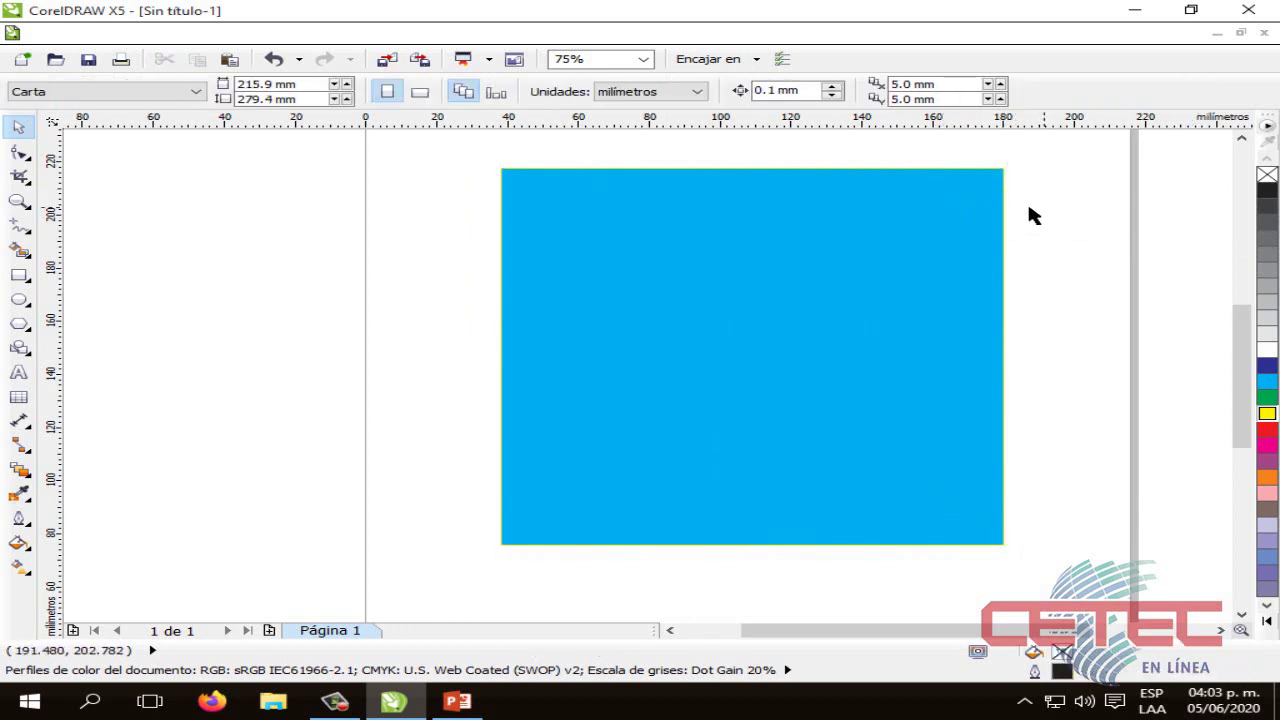
{"action": "left_click", "coordinate": [960, 200]}
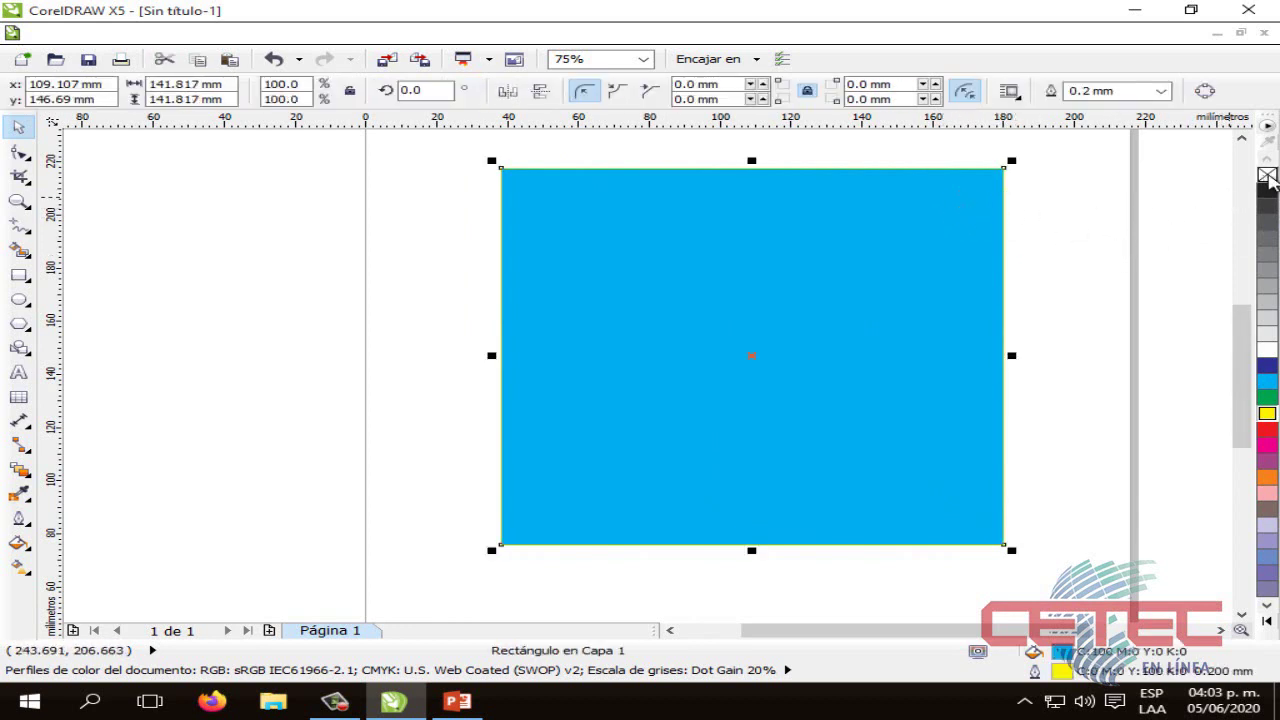
{"action": "right_click", "coordinate": [1267, 176]}
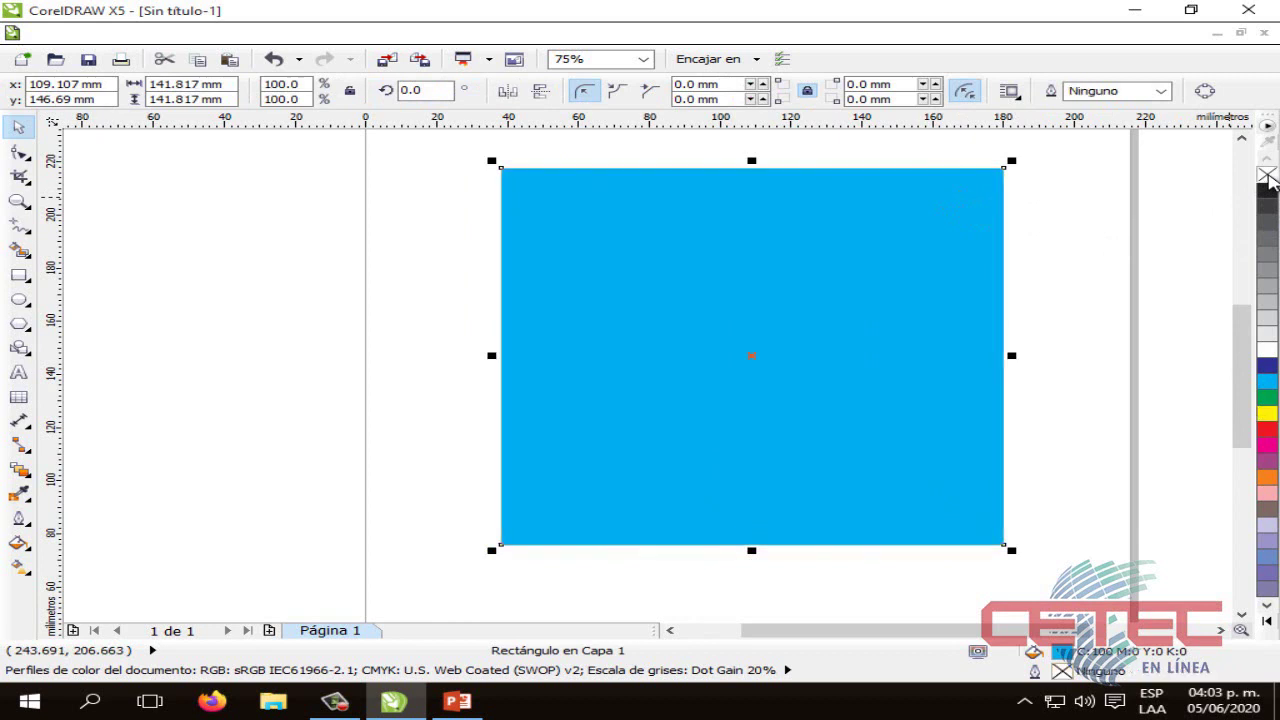
Fill the square with the palette's yellow, C 0, M 0, Y 100, K 0, and give its outline the same yellow.
{"action": "left_click", "coordinate": [1070, 234]}
{"action": "left_click_drag", "start_coordinate": [1040, 562], "coordinate": [452, 173]}
{"action": "left_click", "coordinate": [794, 317]}
{"action": "left_click", "coordinate": [1267, 413]}
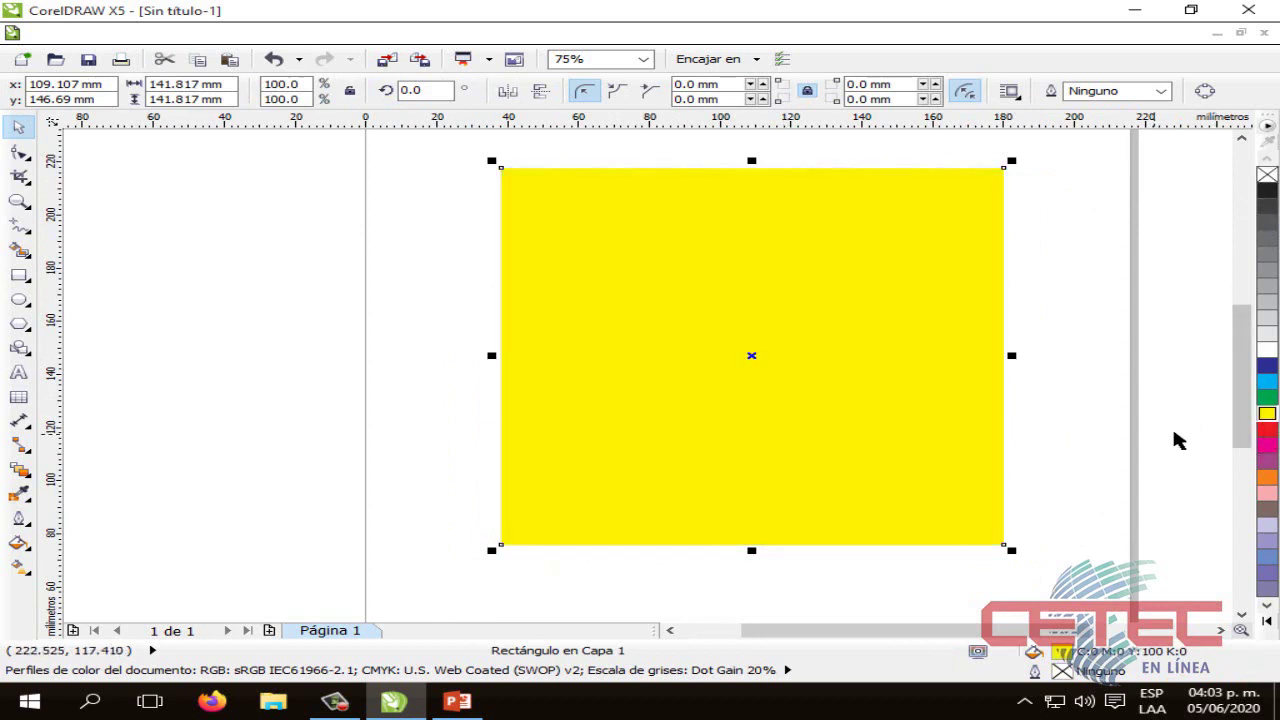
{"action": "right_click", "coordinate": [1267, 413]}
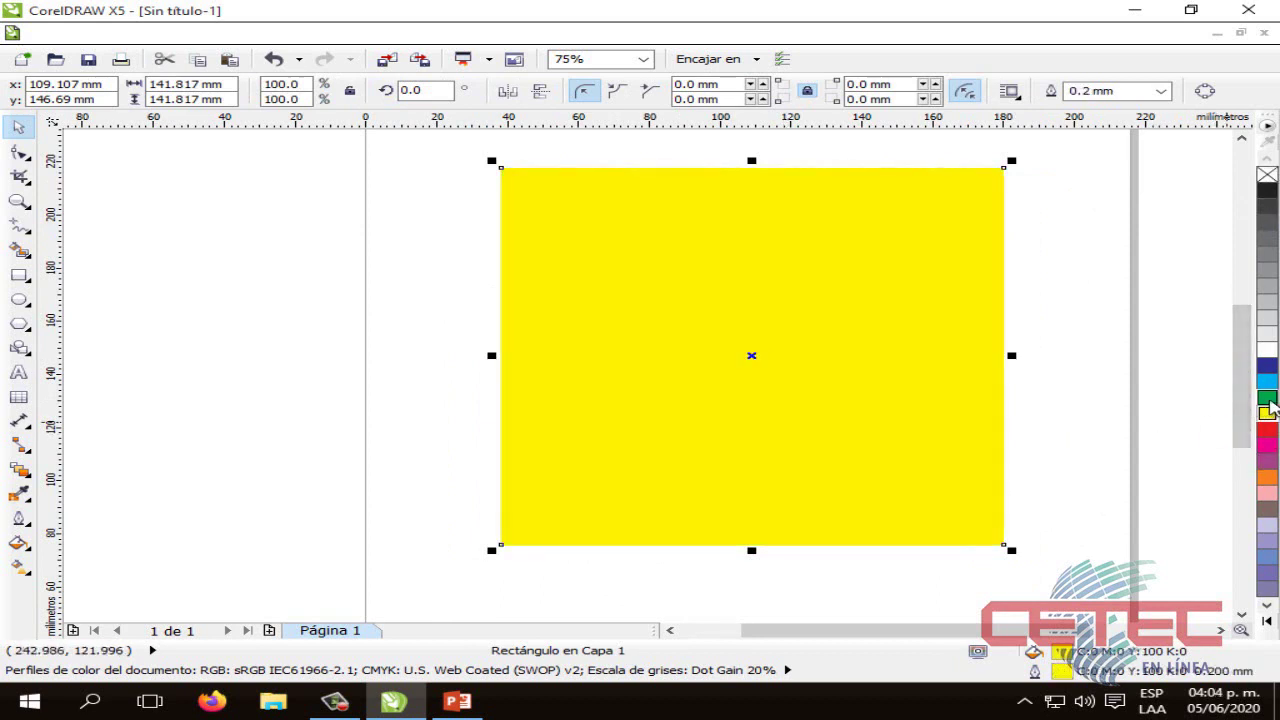
Change the square's fill to the palette's cyan, C 100, M 0, Y 0, K 0.
{"action": "left_click", "coordinate": [1267, 382]}
{"action": "left_click", "coordinate": [1085, 388]}
{"action": "left_click", "coordinate": [946, 394]}
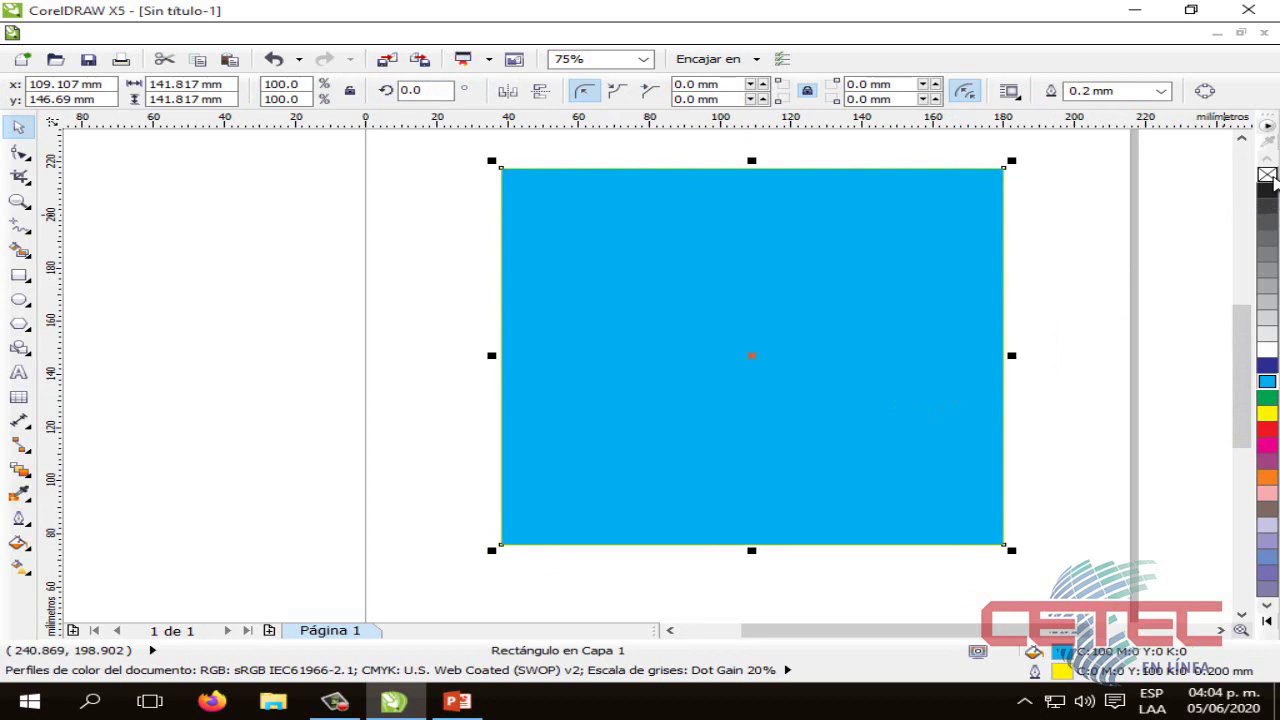
Remove the square's fill, keeping its yellow outline, and leave the square deselected.
{"action": "left_click", "coordinate": [1267, 175]}
{"action": "left_click", "coordinate": [1073, 290]}
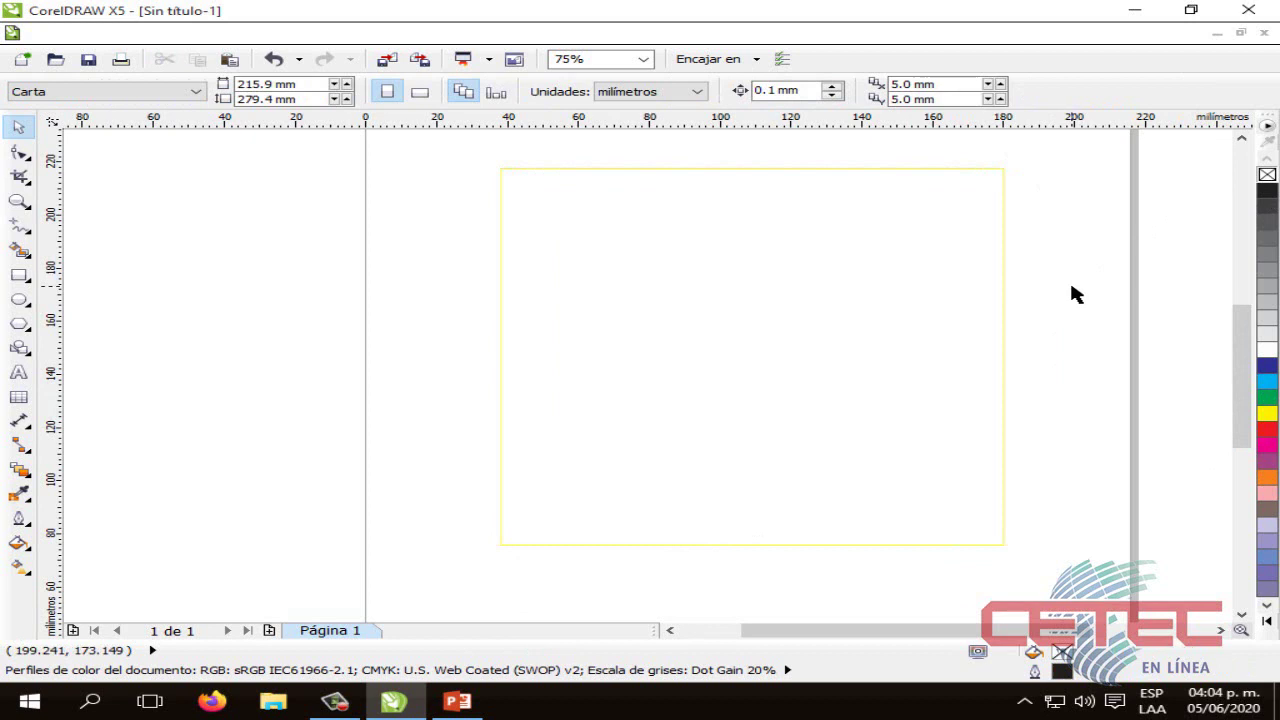
{"action": "left_click", "coordinate": [933, 320]}
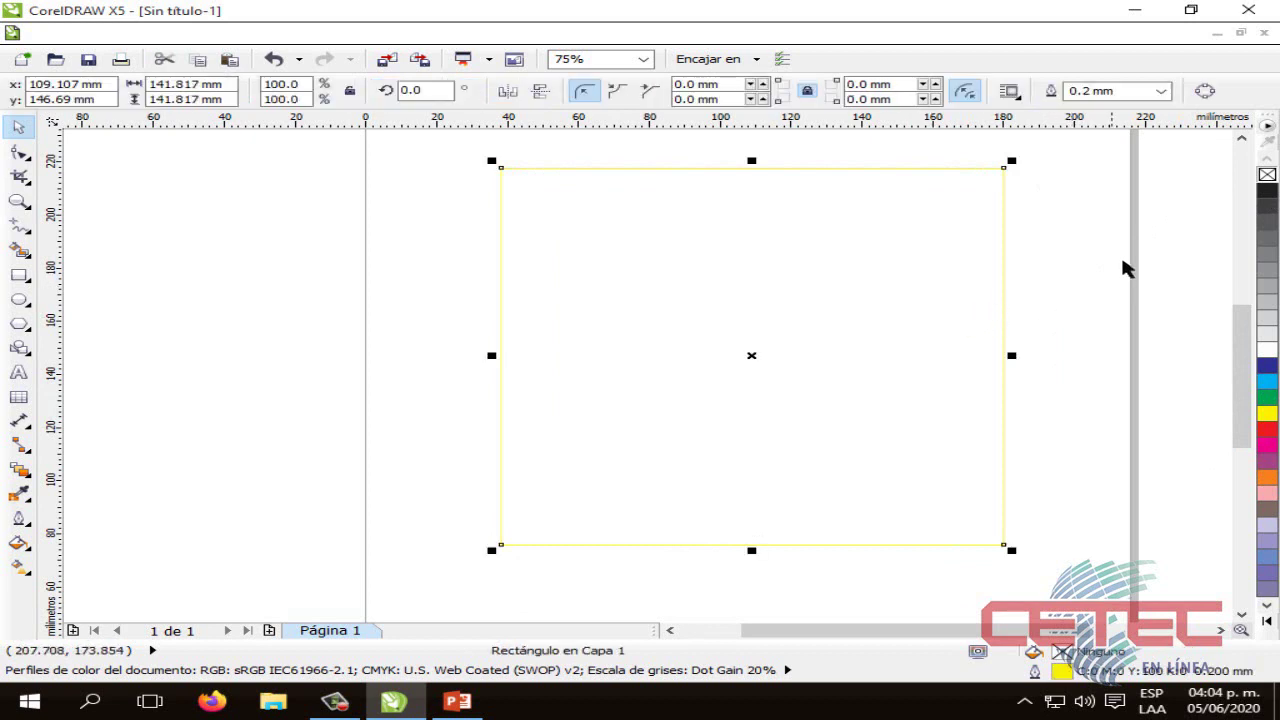
{"action": "left_click", "coordinate": [1076, 280]}
{"action": "left_click", "coordinate": [949, 289]}
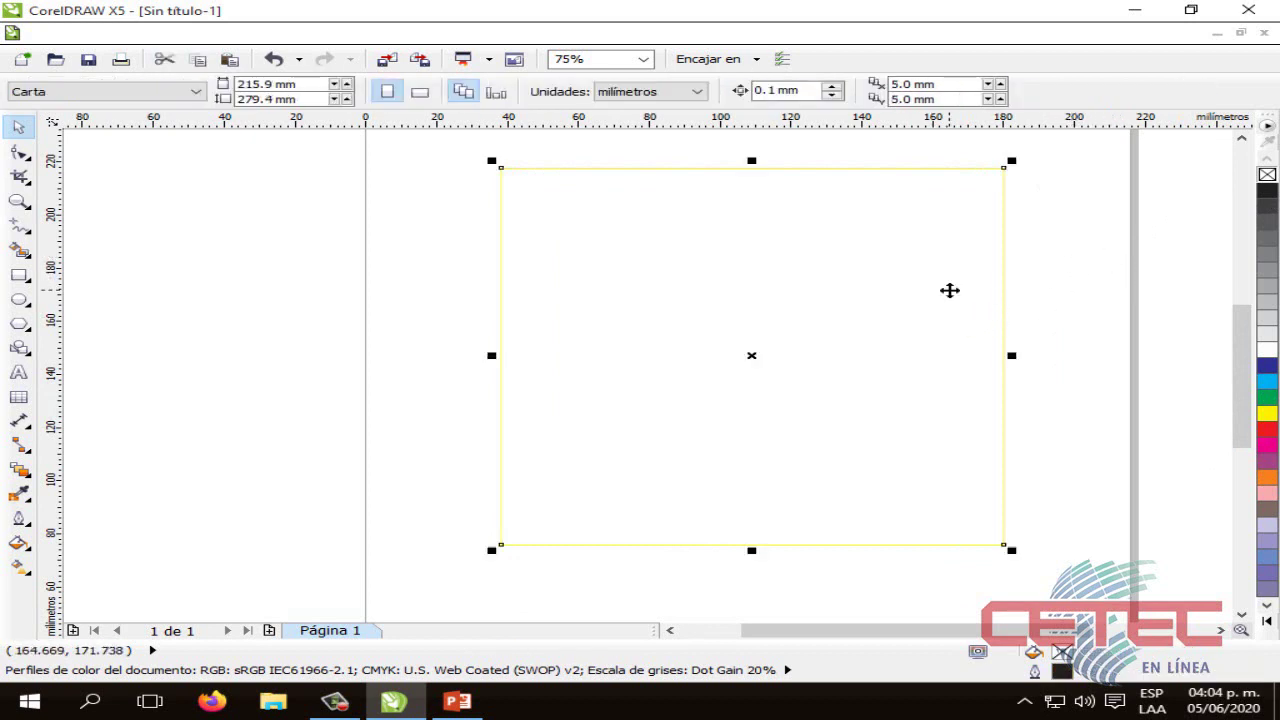
{"action": "left_click", "coordinate": [1036, 262]}
{"action": "left_click", "coordinate": [966, 260]}
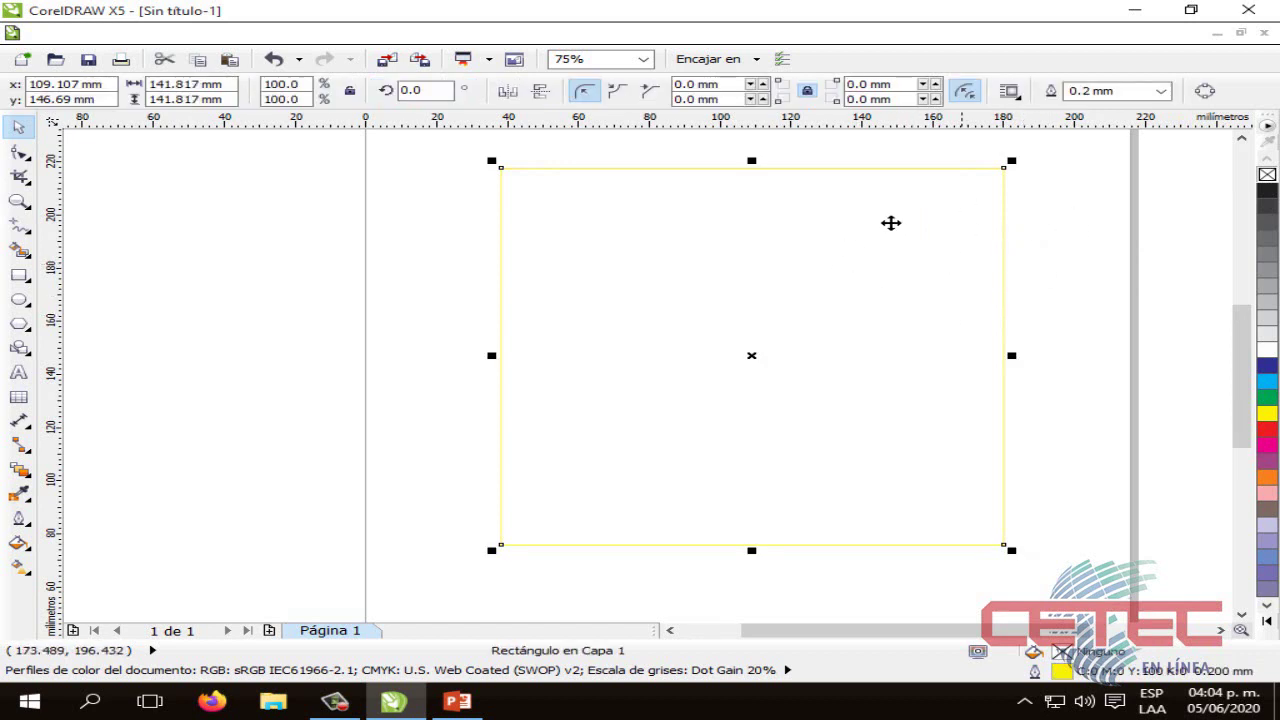
{"action": "left_click", "coordinate": [891, 222]}
Switch to the COREL SESION 2 presentation in PowerPoint, read the Relleno Uniforme and Relleno Degradado slides, and return to CorelDRAW.
{"action": "left_click", "coordinate": [457, 701]}
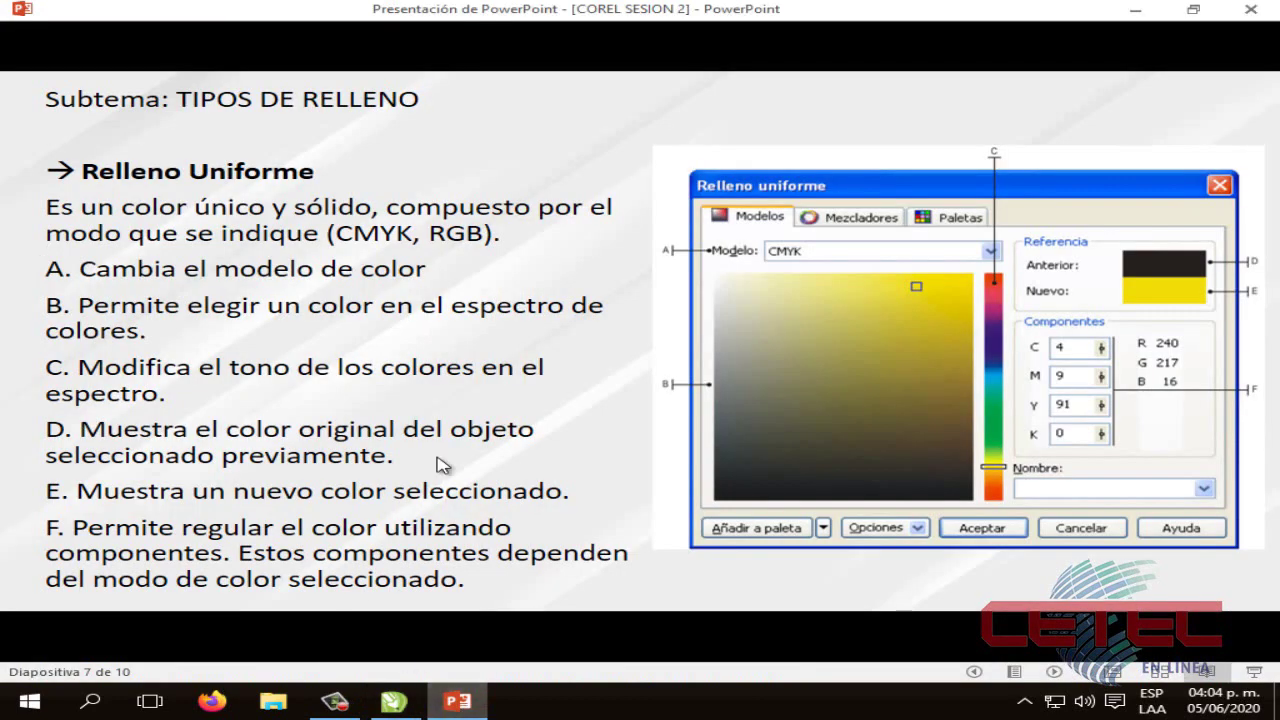
{"action": "left_click", "coordinate": [786, 563]}
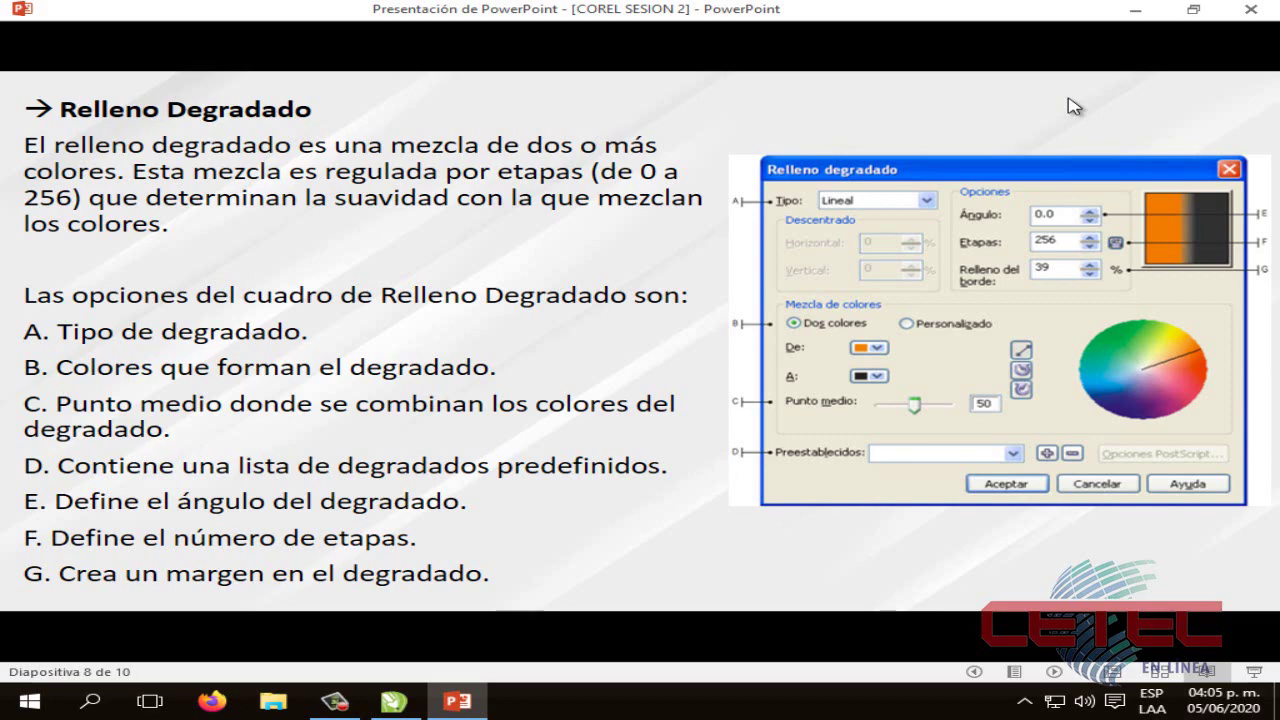
{"action": "left_click", "coordinate": [460, 700]}
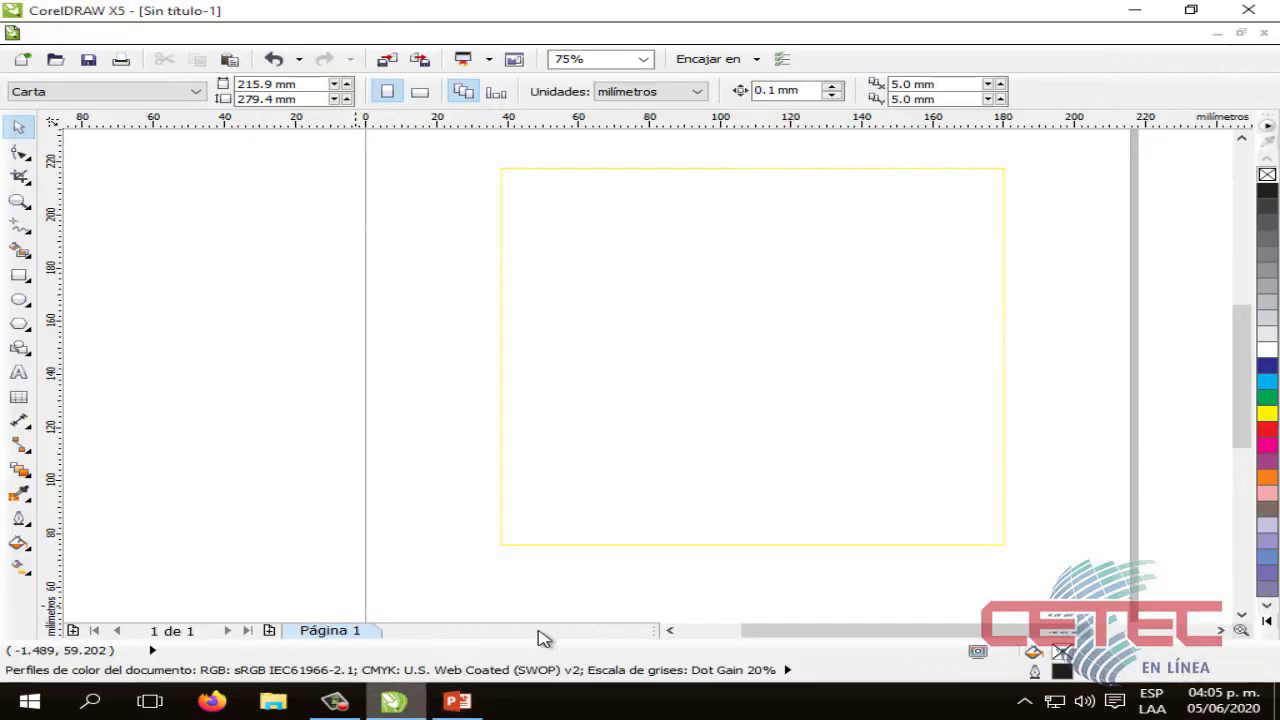
Colour the square's outline black, C 0, M 0, Y 0, K 100, and deselect the square.
{"action": "left_click", "coordinate": [669, 320]}
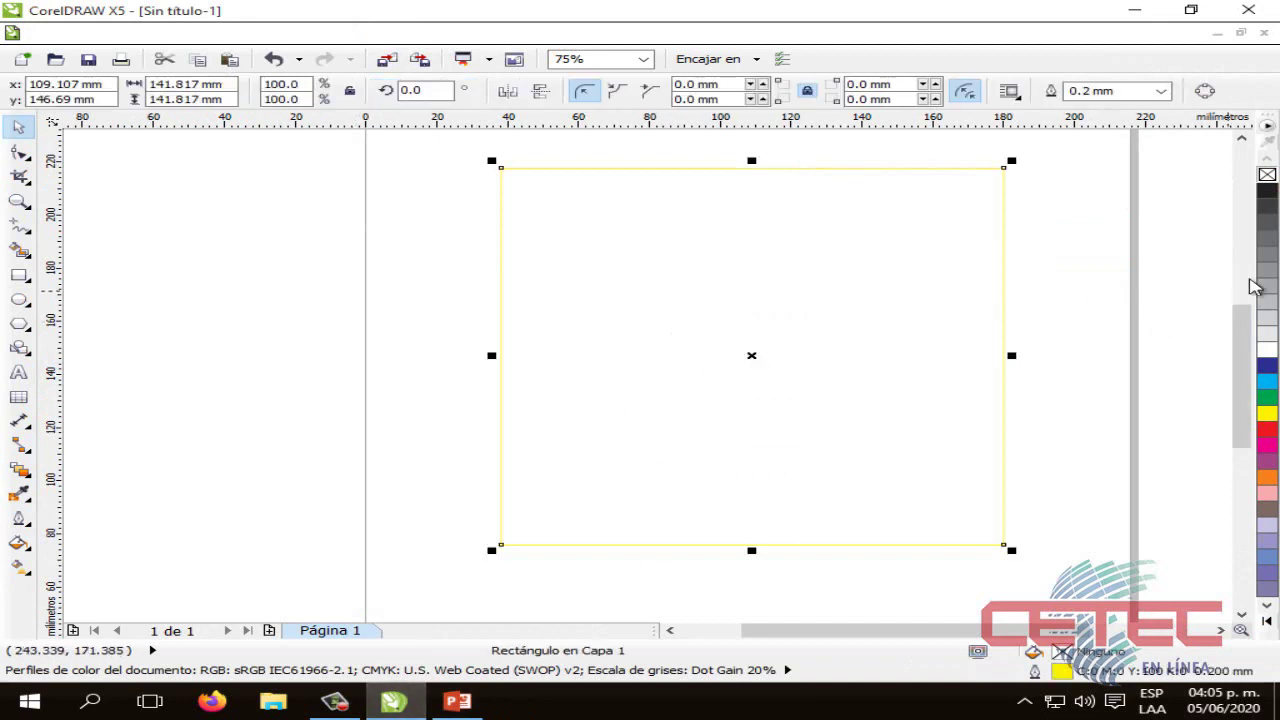
{"action": "right_click", "coordinate": [1267, 190]}
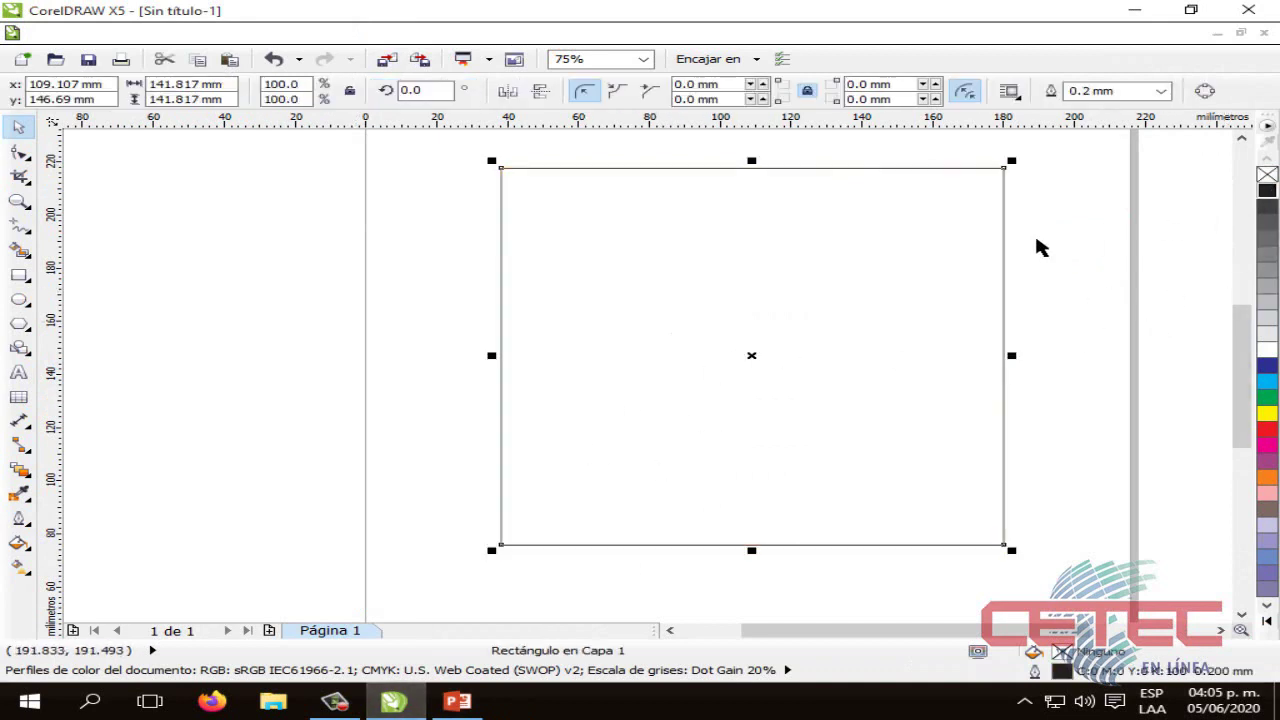
{"action": "left_click", "coordinate": [1028, 243]}
{"action": "key", "text": "Tab"}
{"action": "left_click", "coordinate": [1096, 234]}
{"action": "left_click", "coordinate": [580, 303]}
{"action": "left_click", "coordinate": [486, 323]}
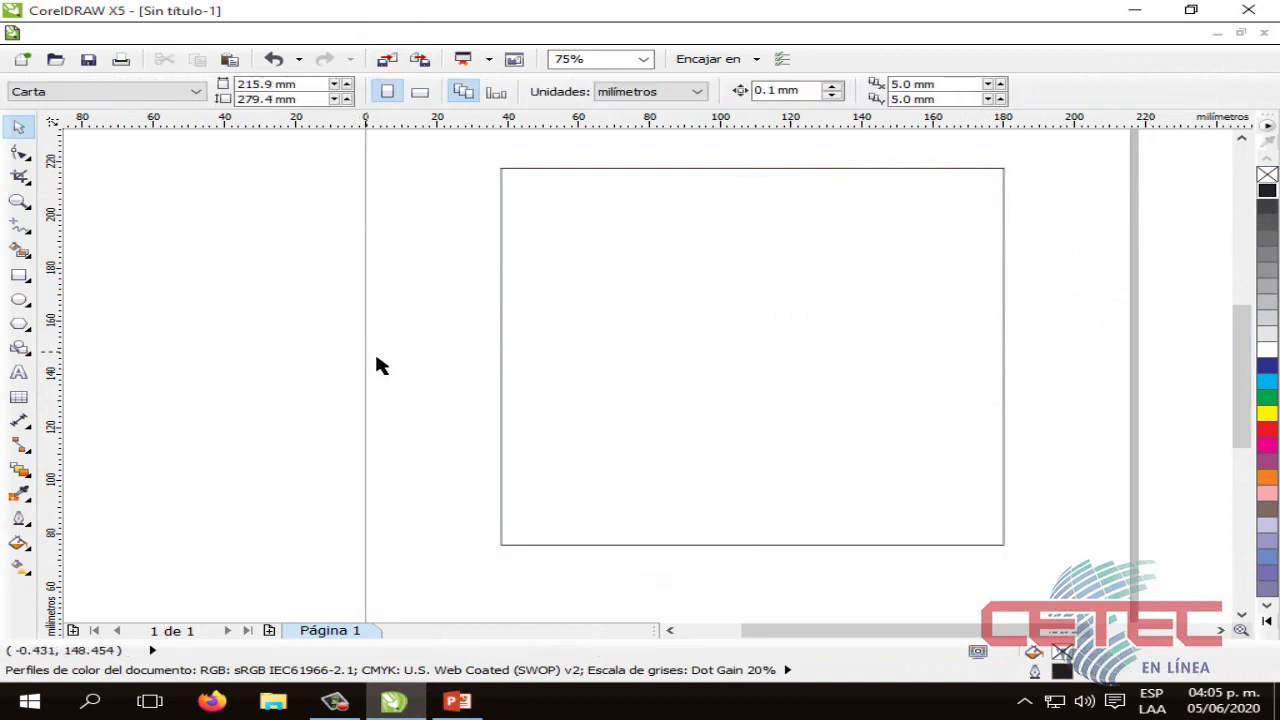
Start a gradient fill on the square and review the available gradient types, keeping Lineal.
{"action": "left_click", "coordinate": [691, 346]}
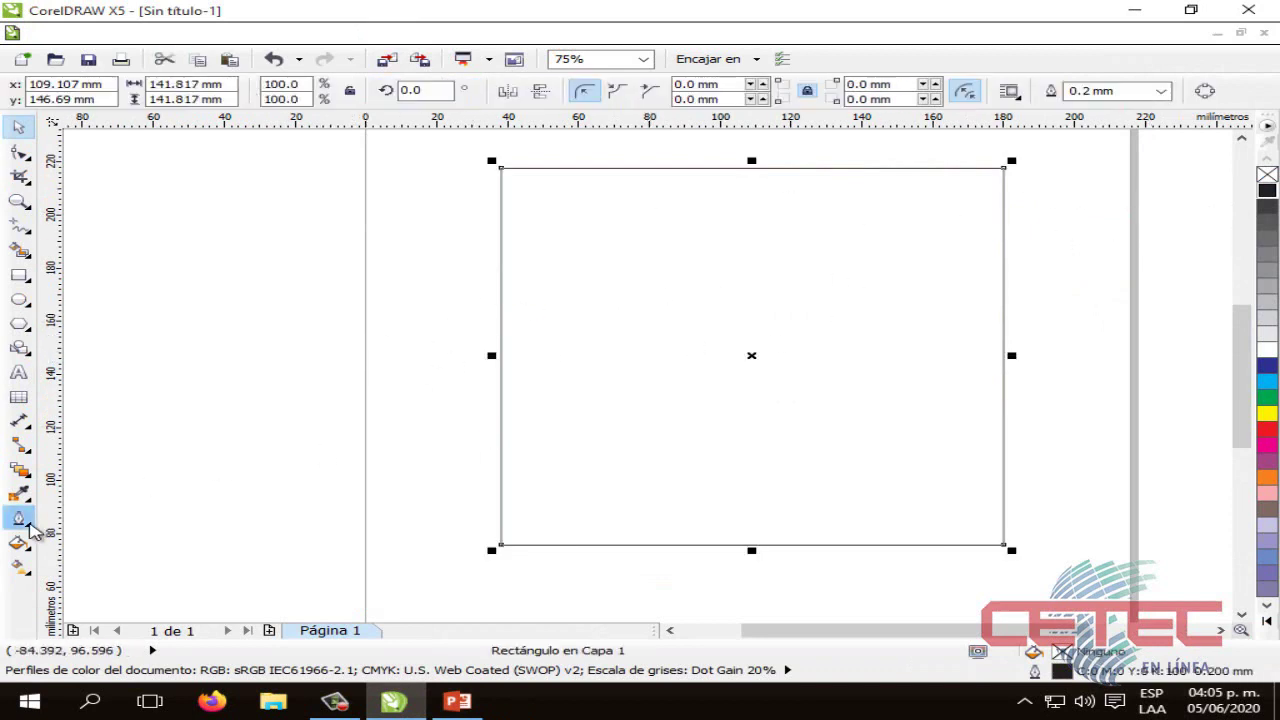
{"action": "left_click", "coordinate": [18, 542]}
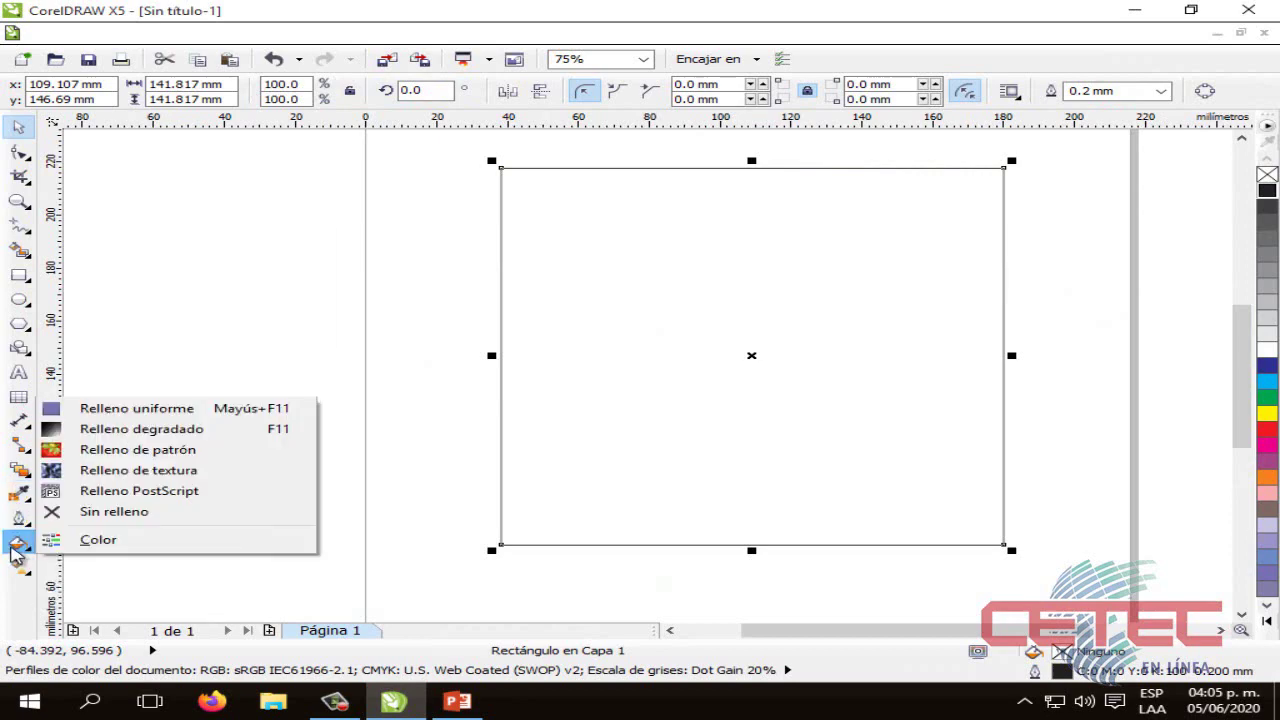
{"action": "left_click", "coordinate": [125, 429]}
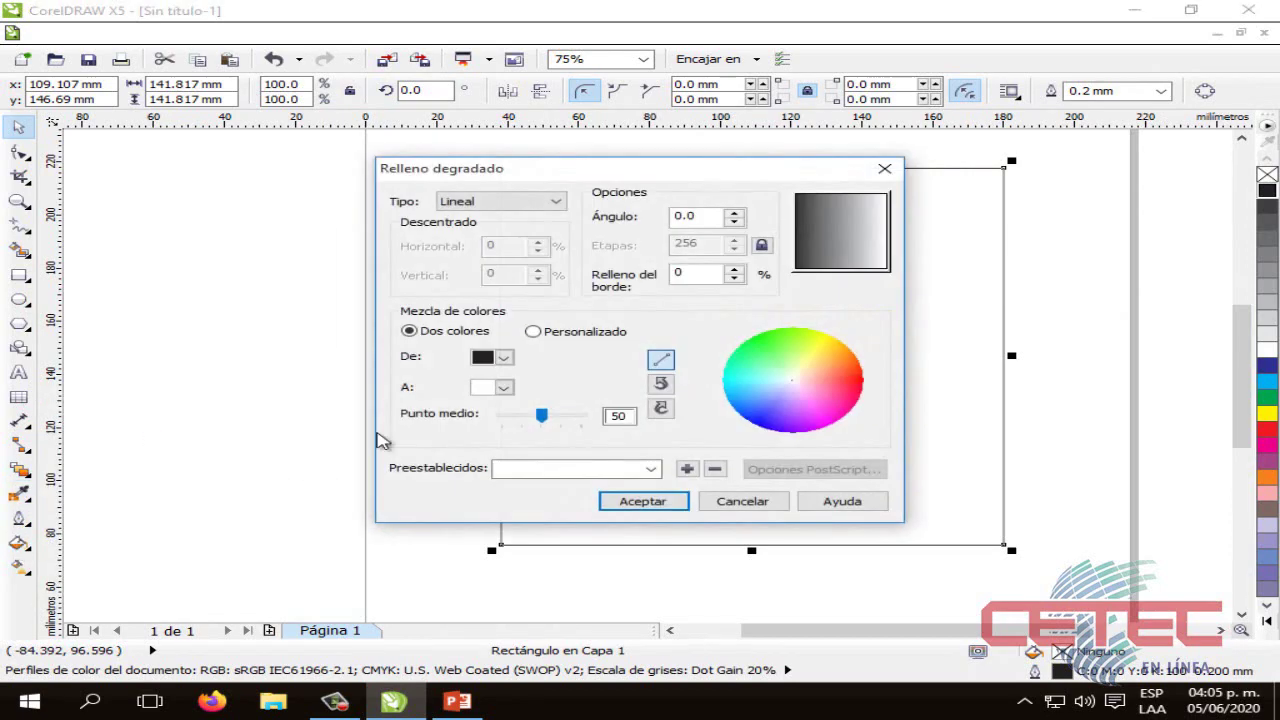
{"action": "left_click_drag", "start_coordinate": [614, 169], "coordinate": [659, 189]}
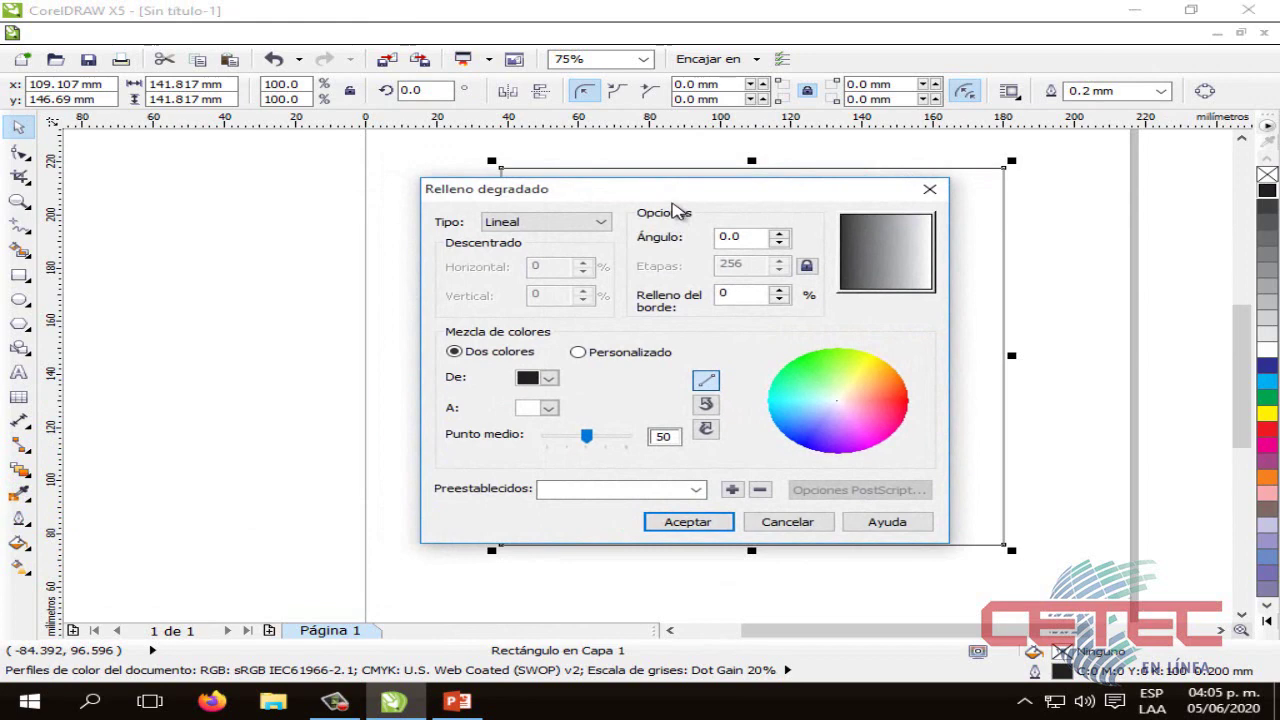
{"action": "left_click", "coordinate": [603, 227]}
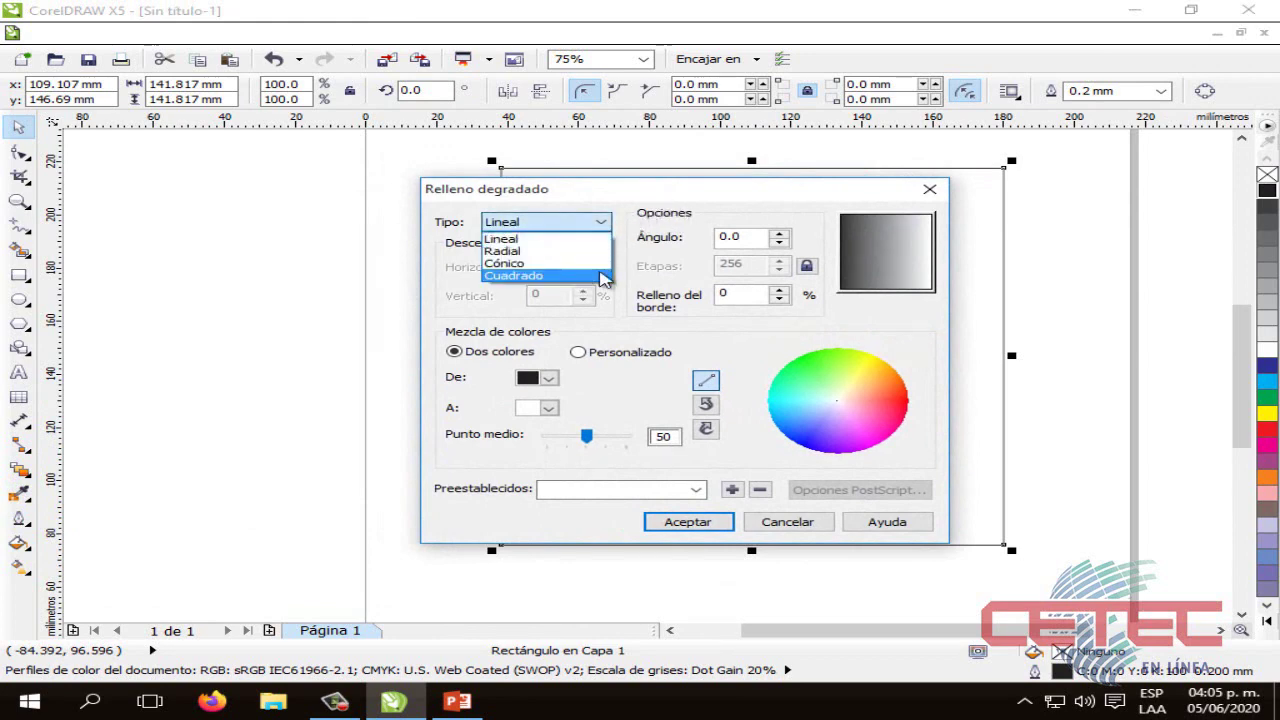
{"action": "left_click", "coordinate": [632, 188]}
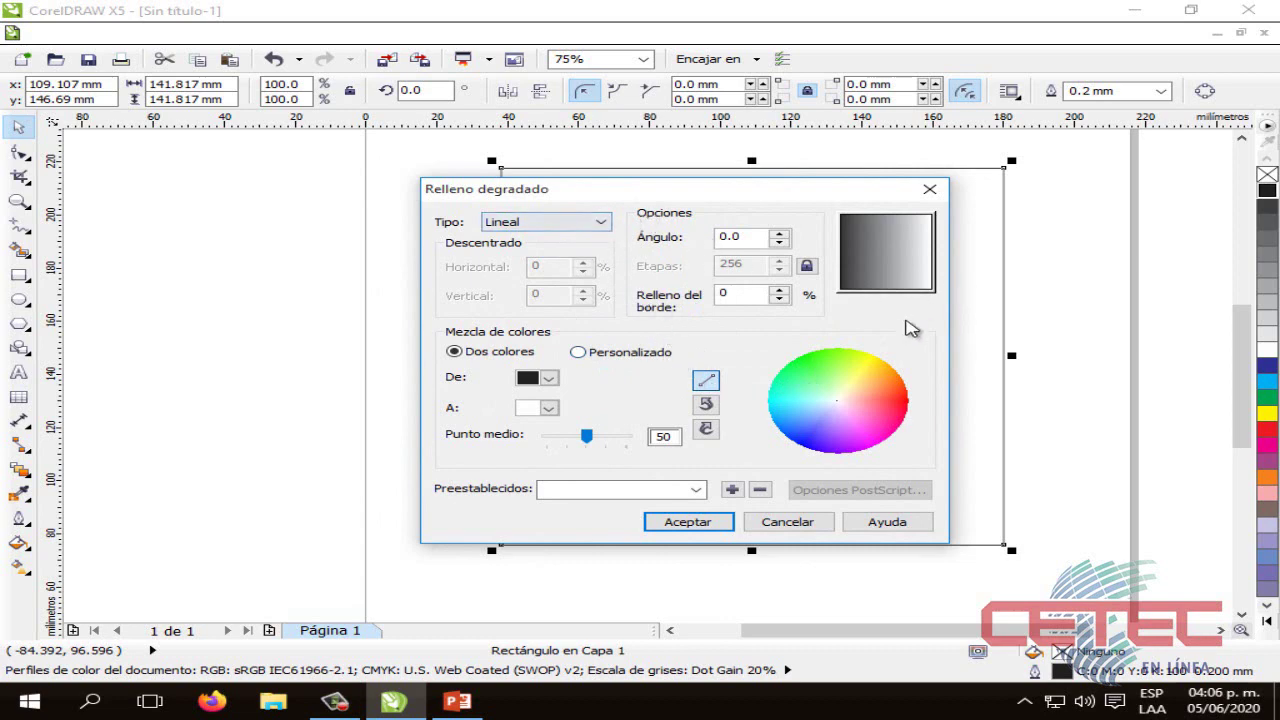
Set the linear gradient's angle to -180 degrees and its midpoint to 44.
{"action": "left_click_drag", "start_coordinate": [900, 256], "coordinate": [849, 253]}
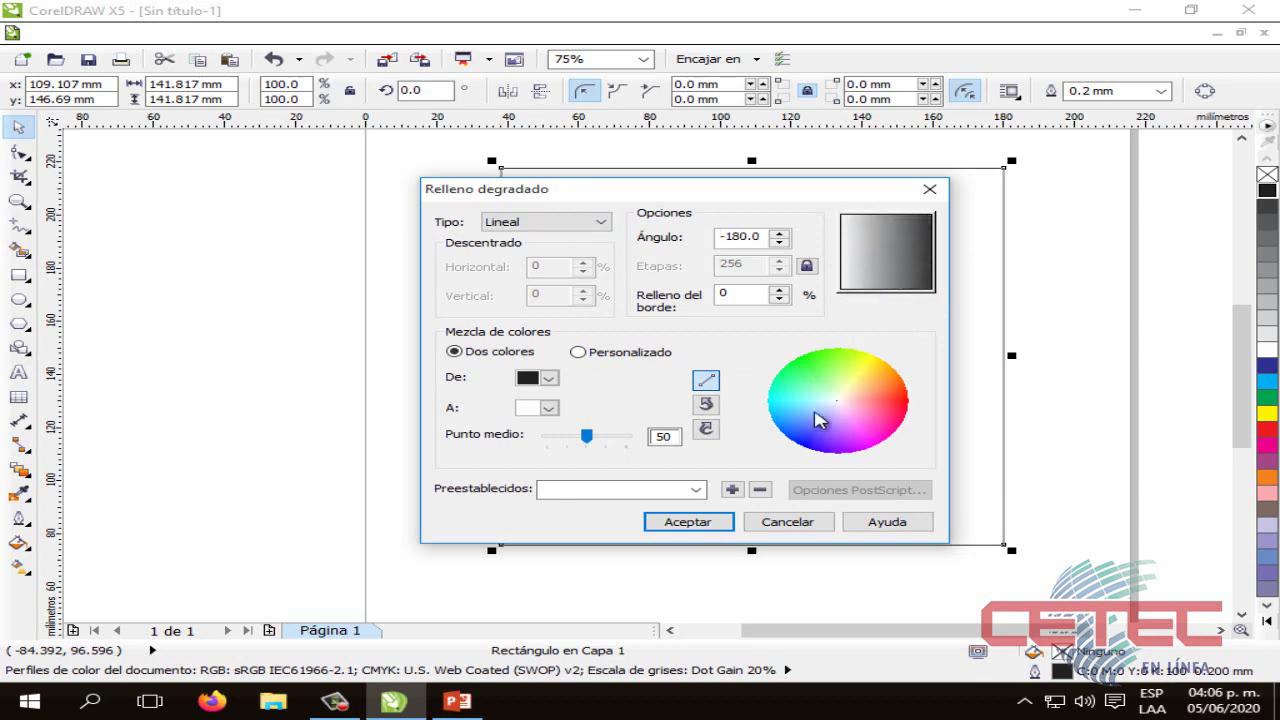
{"action": "left_click_drag", "start_coordinate": [587, 437], "coordinate": [514, 437]}
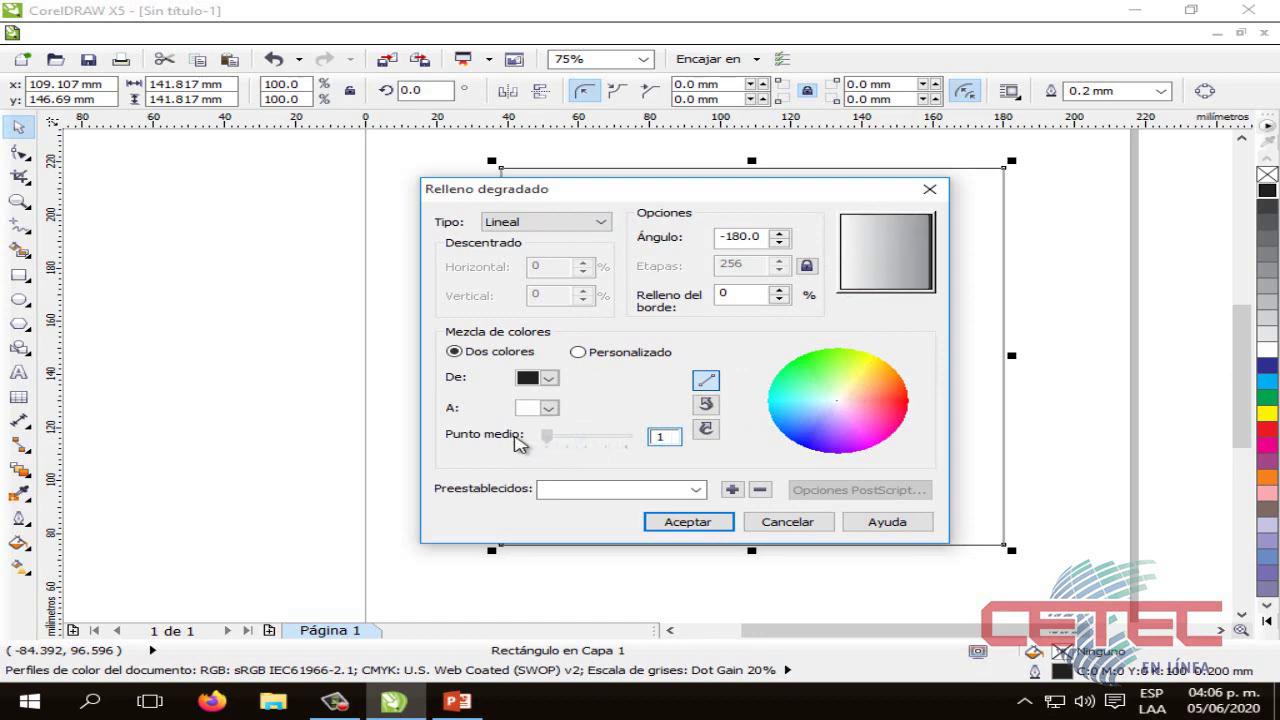
{"action": "left_click_drag", "start_coordinate": [517, 443], "coordinate": [583, 447]}
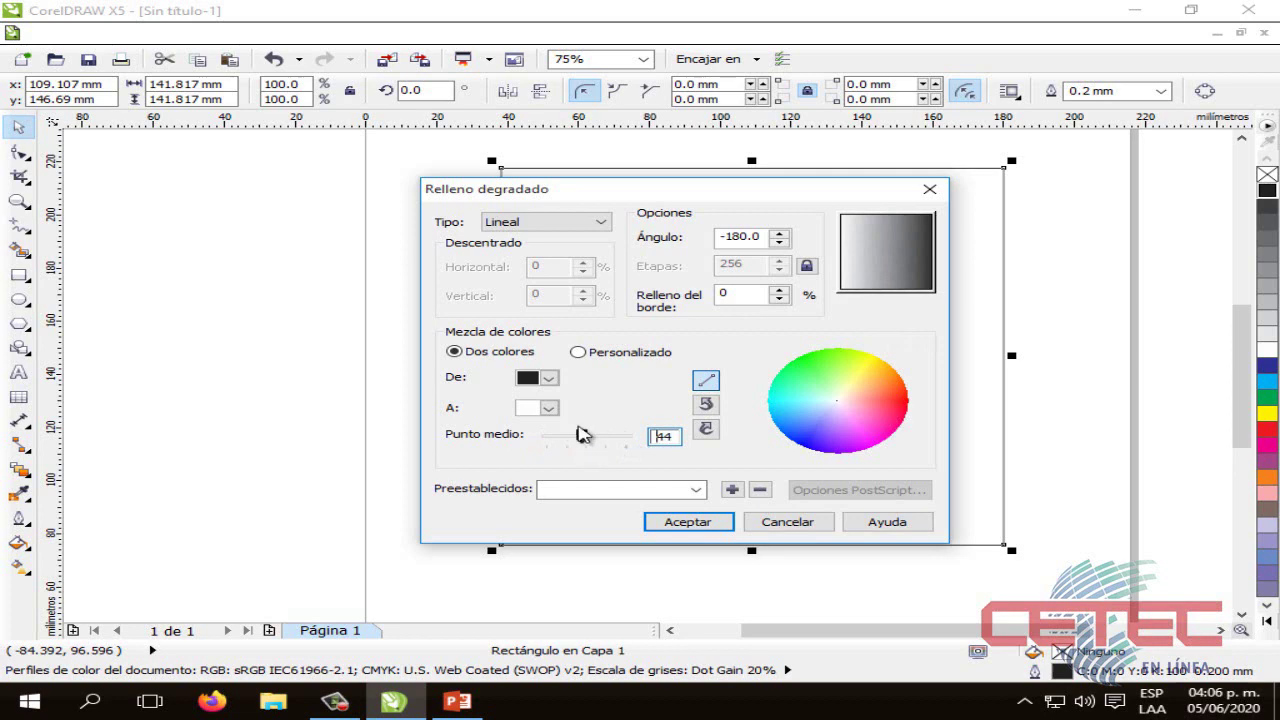
Inspect the custom colour blend, return to the two-colour blend, and set its colours from yellow to red.
{"action": "left_click", "coordinate": [577, 353]}
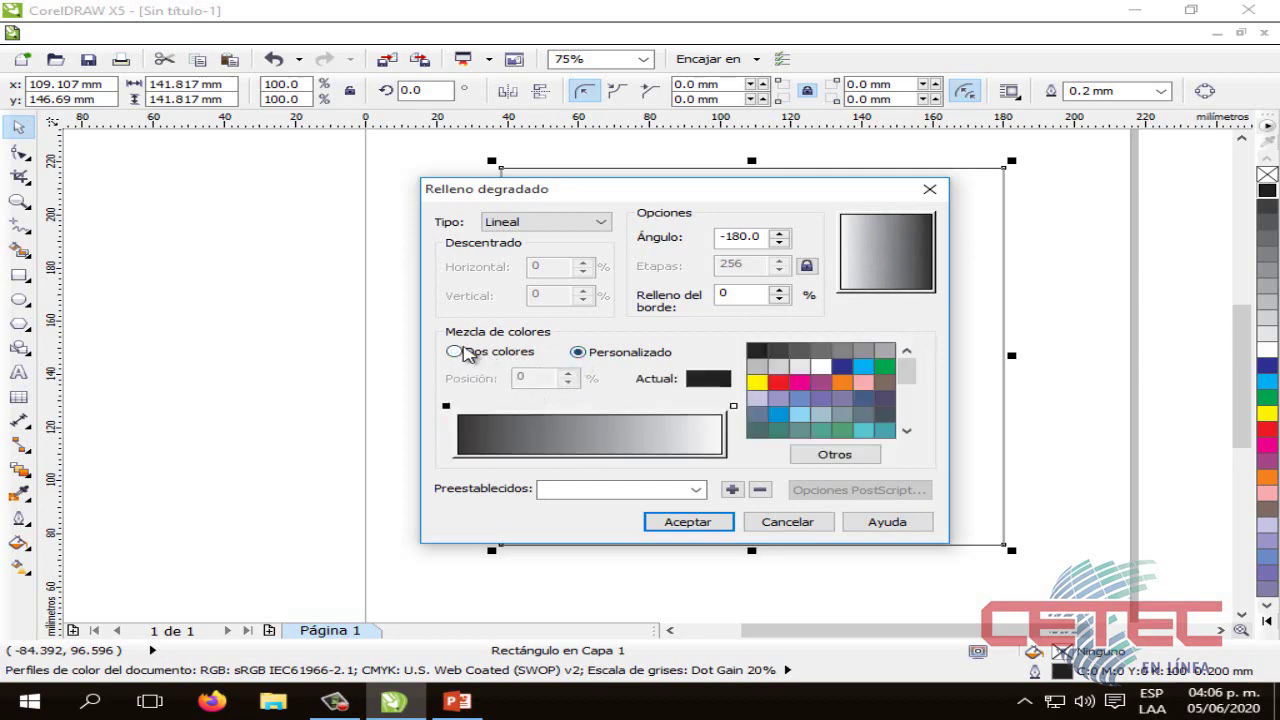
{"action": "left_click", "coordinate": [456, 352]}
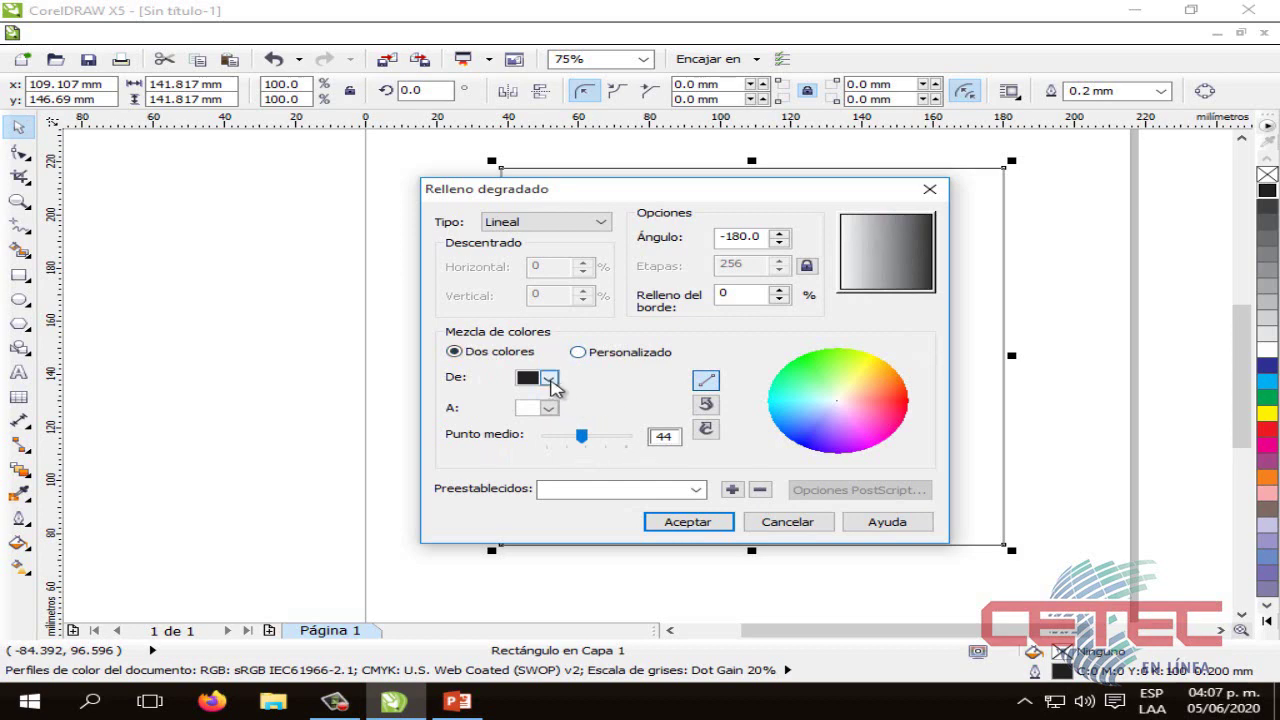
{"action": "left_click", "coordinate": [547, 379]}
{"action": "left_click", "coordinate": [566, 425]}
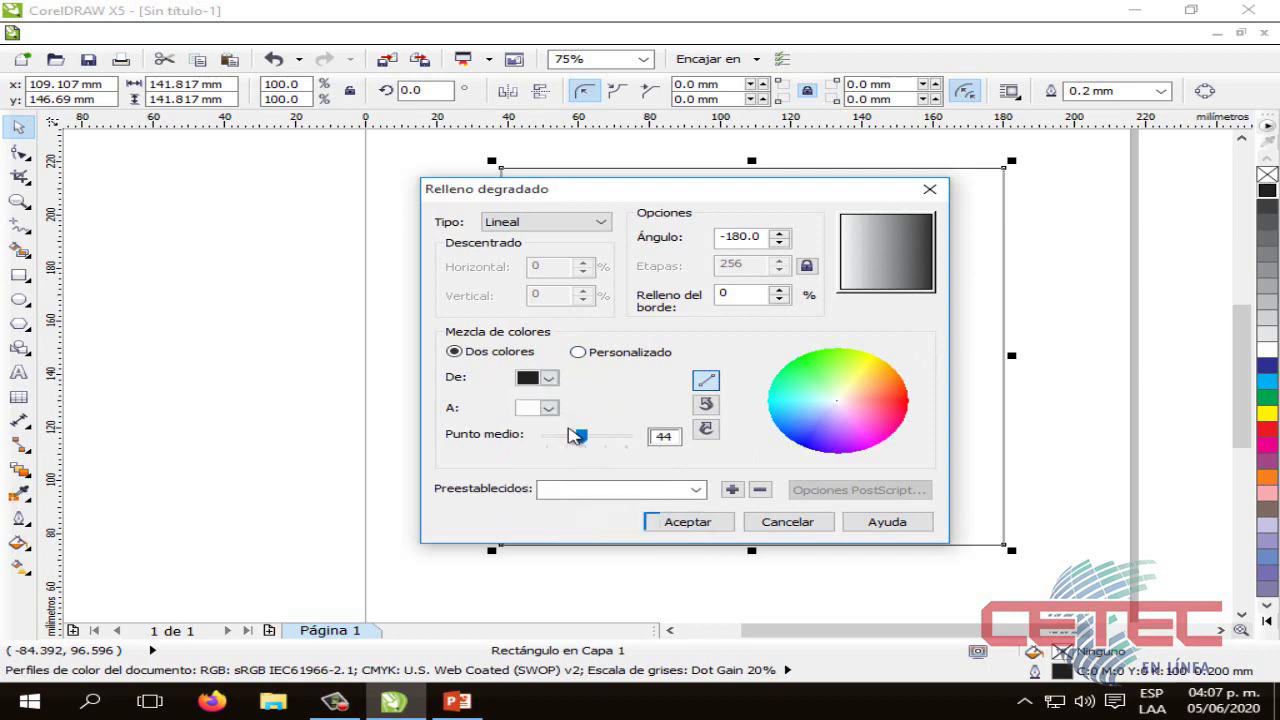
{"action": "left_click", "coordinate": [550, 409]}
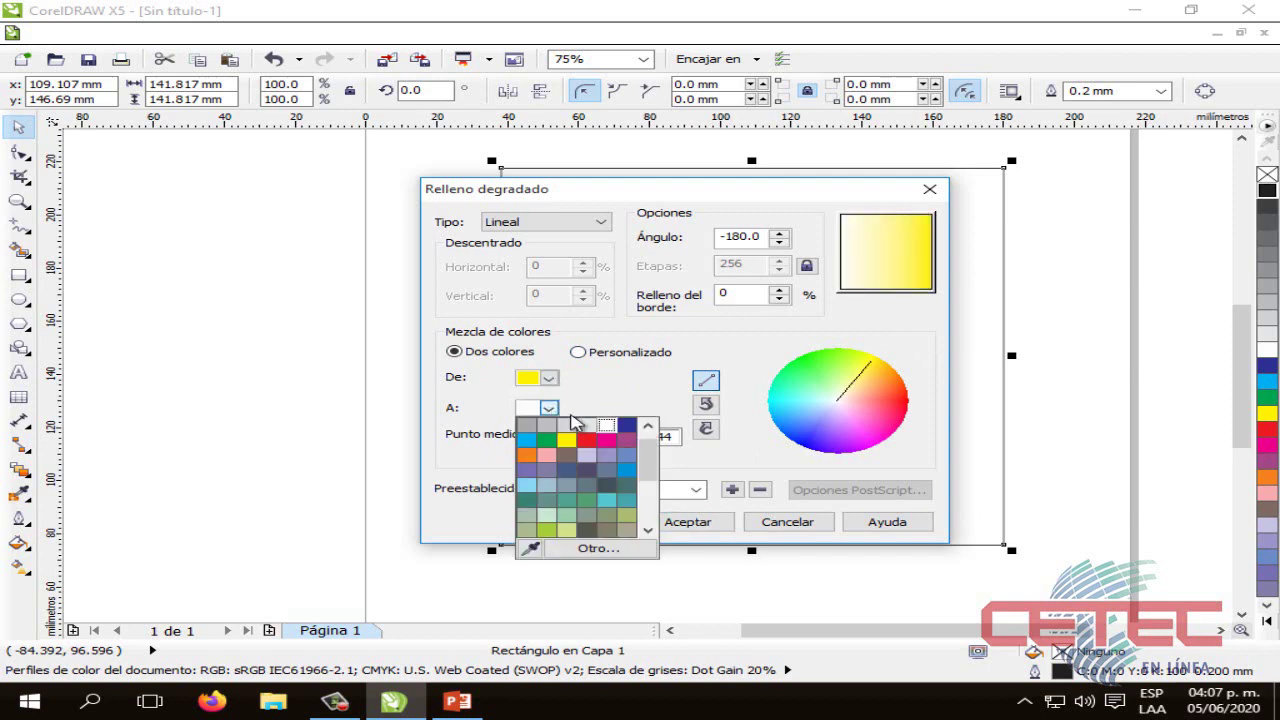
{"action": "left_click", "coordinate": [587, 439]}
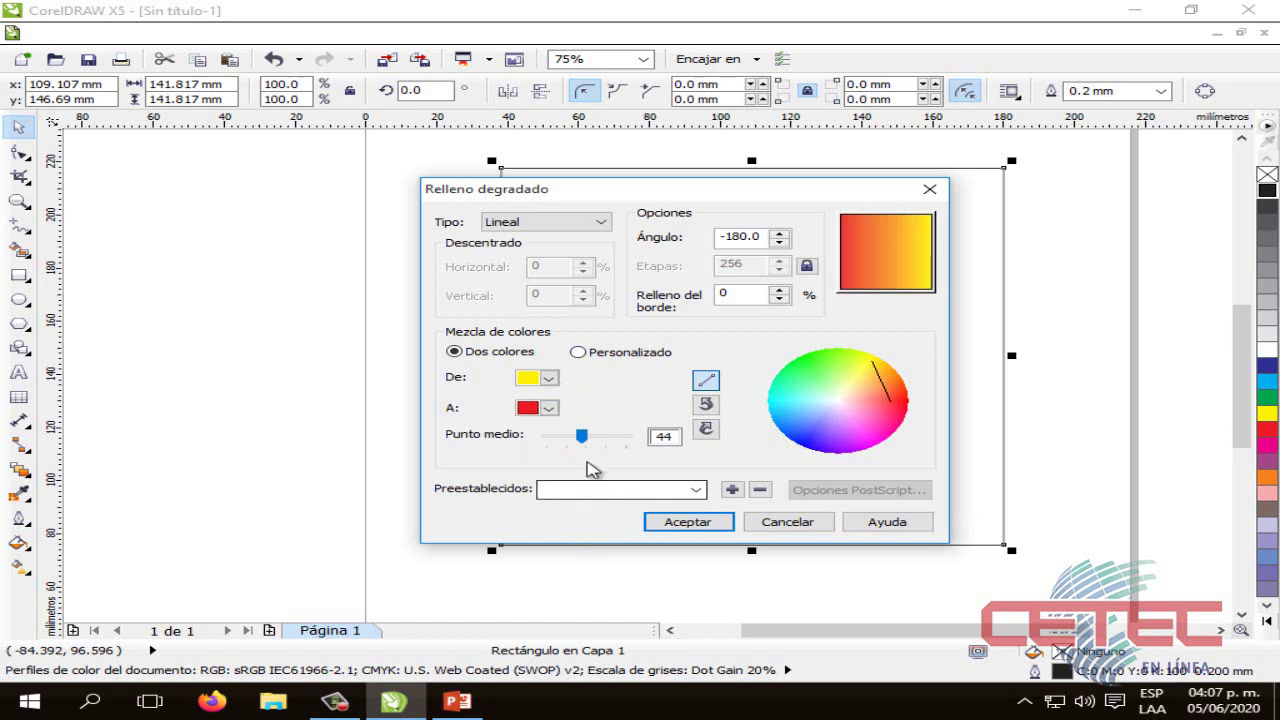
Try the yellow-to-red gradient's midpoint at 1 and 50, and set its angle to 161.6 degrees.
{"action": "left_click_drag", "start_coordinate": [590, 444], "coordinate": [546, 444]}
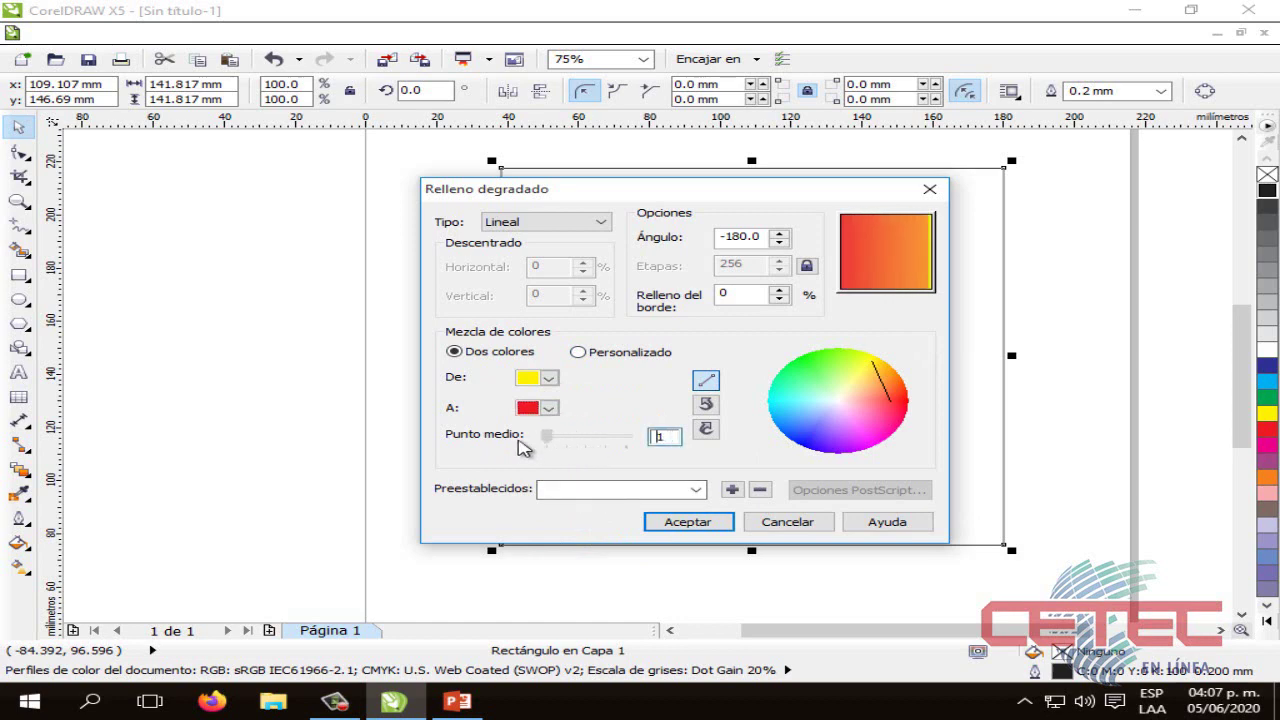
{"action": "left_click_drag", "start_coordinate": [530, 449], "coordinate": [590, 450]}
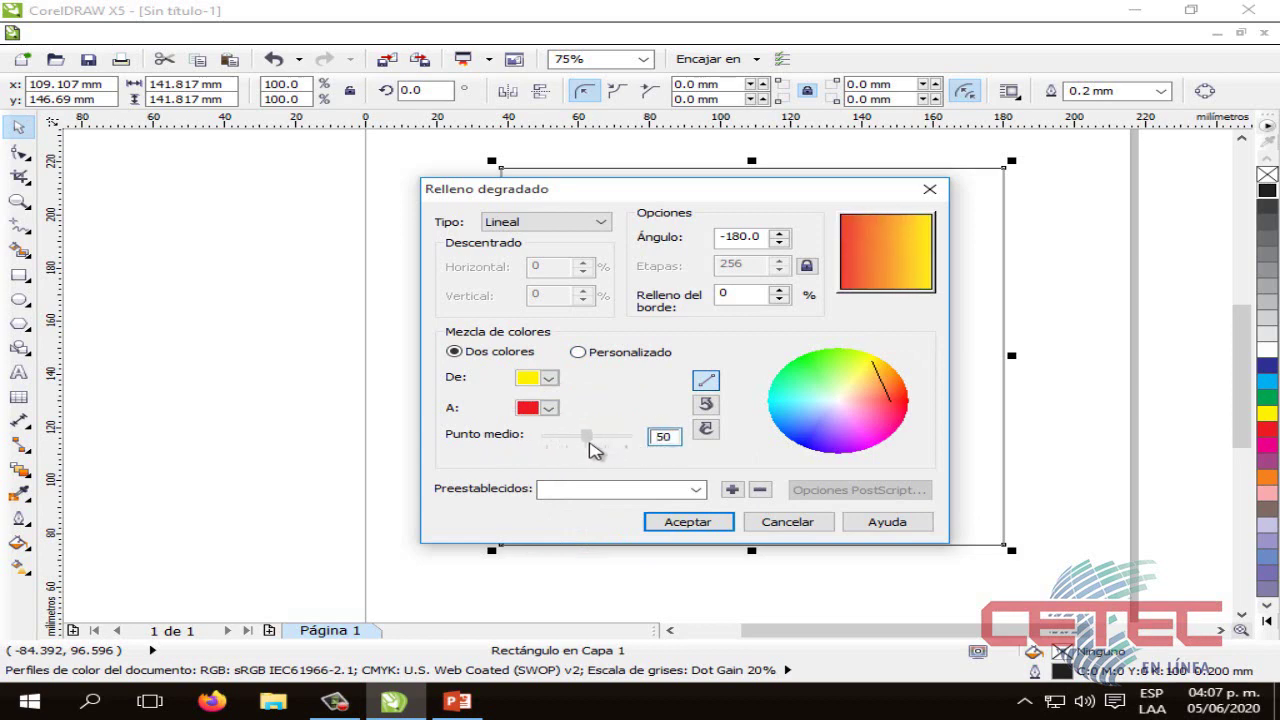
{"action": "mouse_move", "coordinate": [857, 251]}
{"action": "left_mouse_down"}
{"action": "mouse_move", "coordinate": [905, 270]}
{"action": "mouse_move", "coordinate": [858, 243]}
{"action": "mouse_move", "coordinate": [858, 262]}
{"action": "mouse_move", "coordinate": [916, 243]}
{"action": "mouse_move", "coordinate": [918, 256]}
{"action": "mouse_move", "coordinate": [882, 268]}
{"action": "mouse_move", "coordinate": [860, 258]}
{"action": "mouse_move", "coordinate": [936, 243]}
{"action": "mouse_move", "coordinate": [897, 283]}
{"action": "mouse_move", "coordinate": [884, 250]}
{"action": "mouse_move", "coordinate": [896, 304]}
{"action": "mouse_move", "coordinate": [881, 253]}
{"action": "mouse_move", "coordinate": [849, 317]}
{"action": "mouse_move", "coordinate": [878, 250]}
{"action": "mouse_move", "coordinate": [920, 245]}
{"action": "mouse_move", "coordinate": [869, 241]}
{"action": "mouse_move", "coordinate": [882, 232]}
{"action": "mouse_move", "coordinate": [866, 246]}
{"action": "left_mouse_up"}
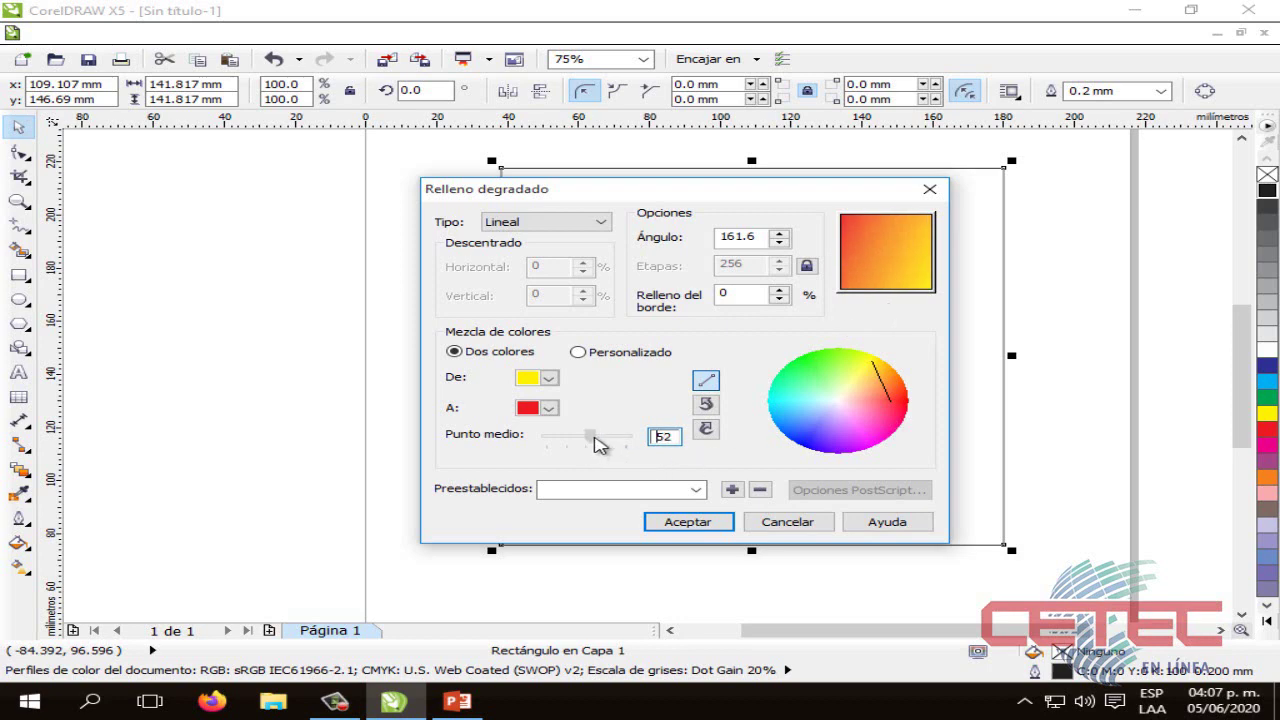
Try gradient midpoints of 99 and 1, set the midpoint to 50, and apply the gradient to the square.
{"action": "left_click_drag", "start_coordinate": [598, 445], "coordinate": [632, 437]}
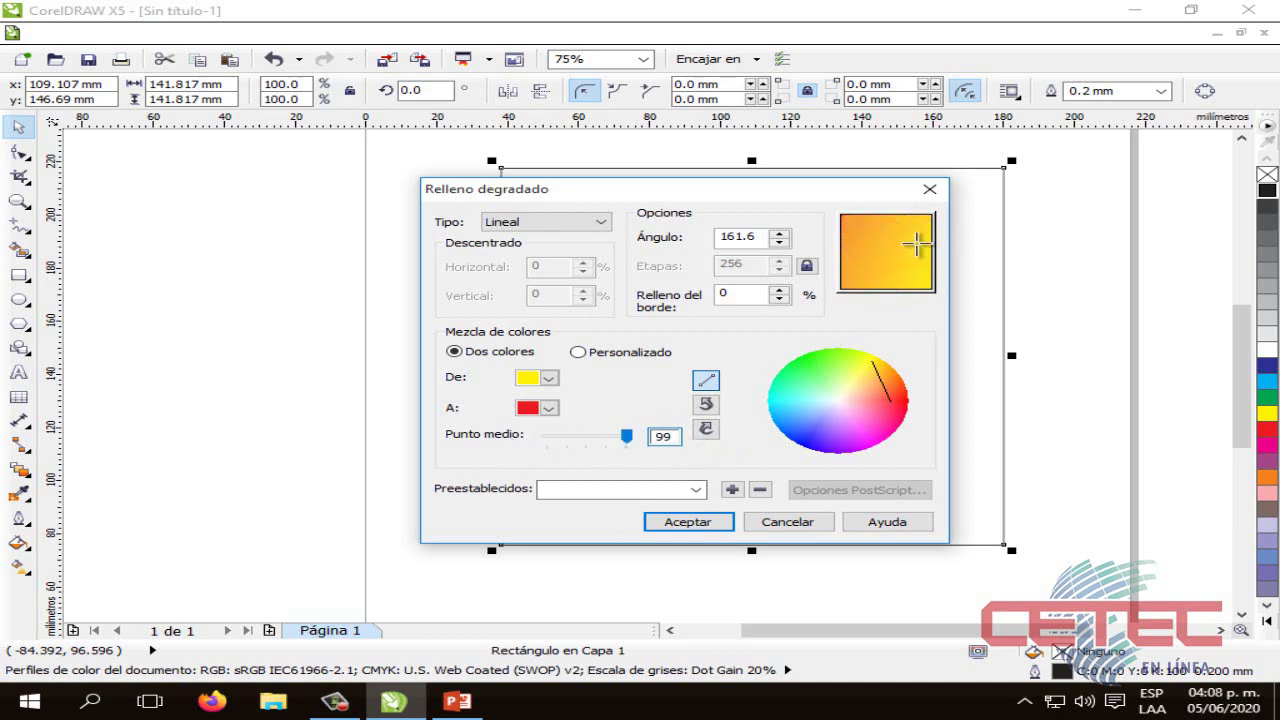
{"action": "left_click_drag", "start_coordinate": [628, 440], "coordinate": [490, 442]}
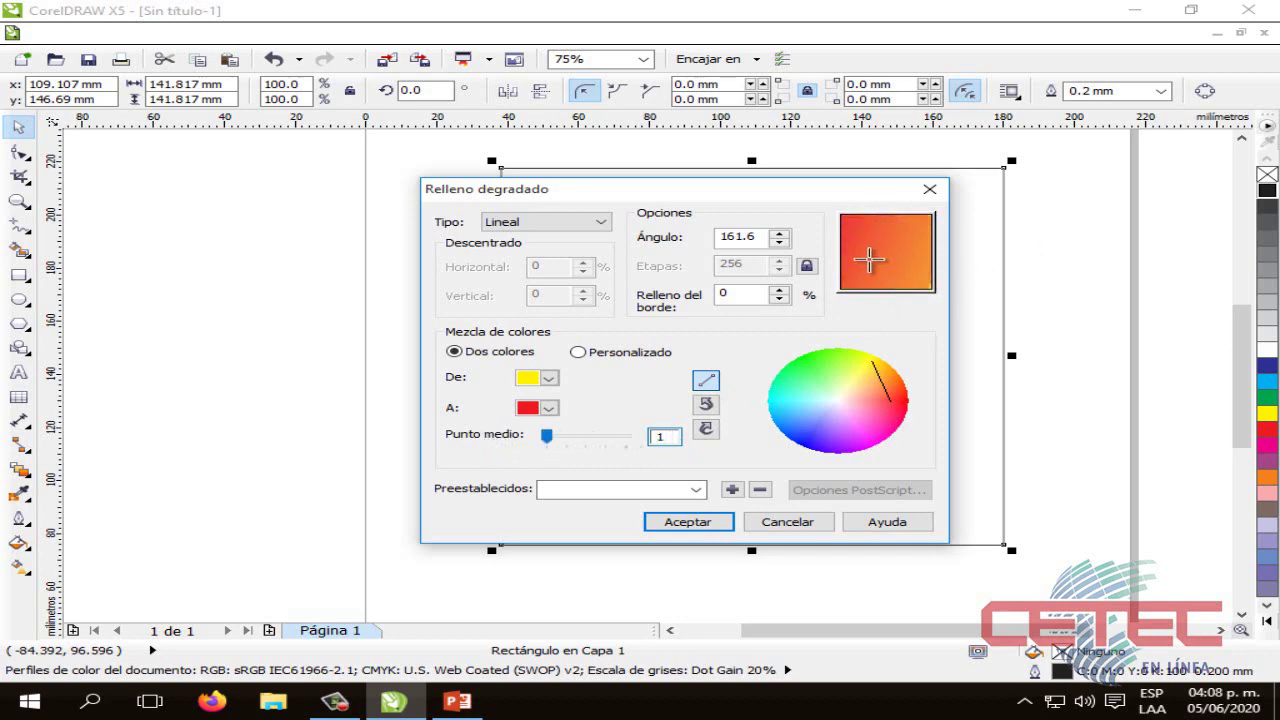
{"action": "left_click_drag", "start_coordinate": [548, 446], "coordinate": [663, 437]}
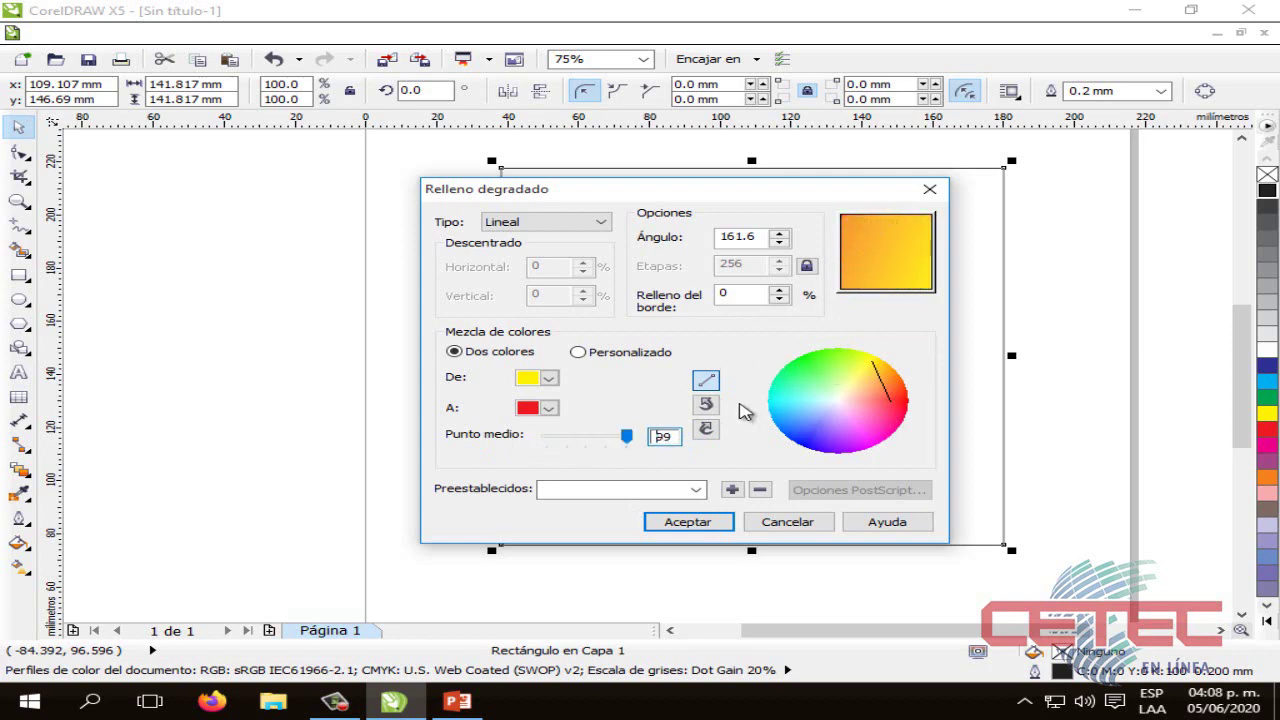
{"action": "left_click_drag", "start_coordinate": [622, 446], "coordinate": [592, 440]}
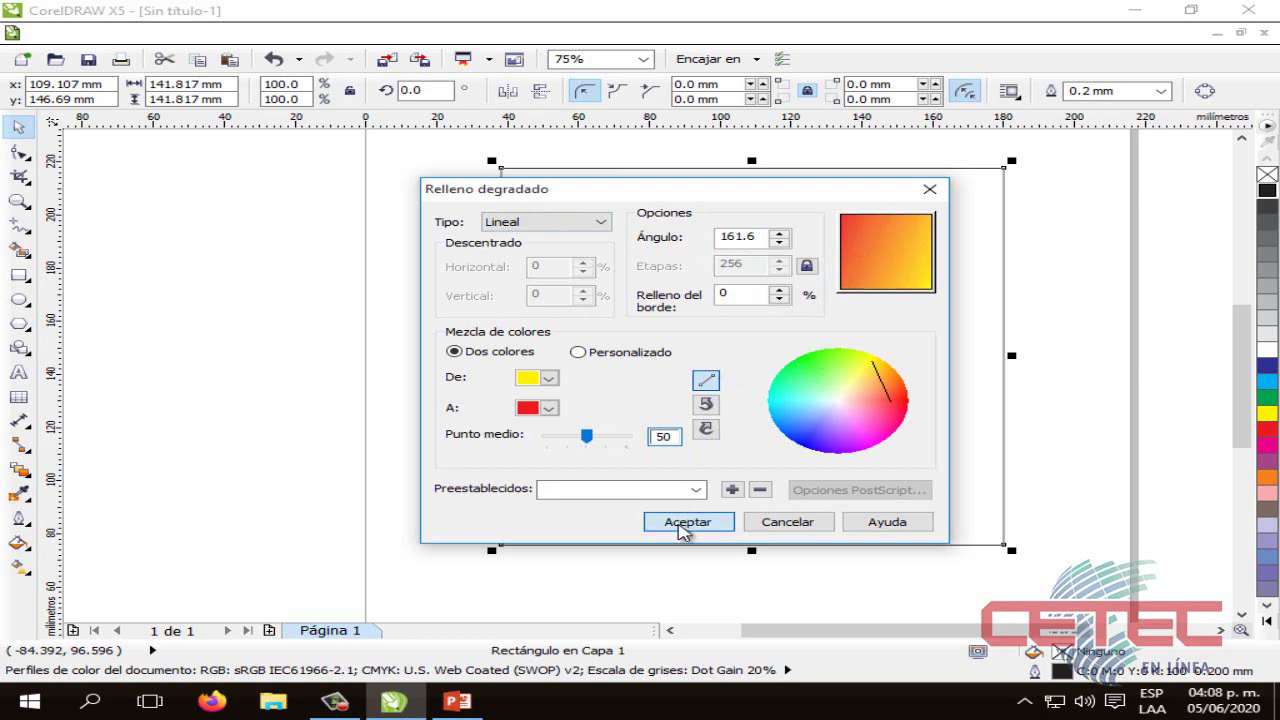
{"action": "left_click", "coordinate": [686, 522]}
{"action": "left_click", "coordinate": [435, 235]}
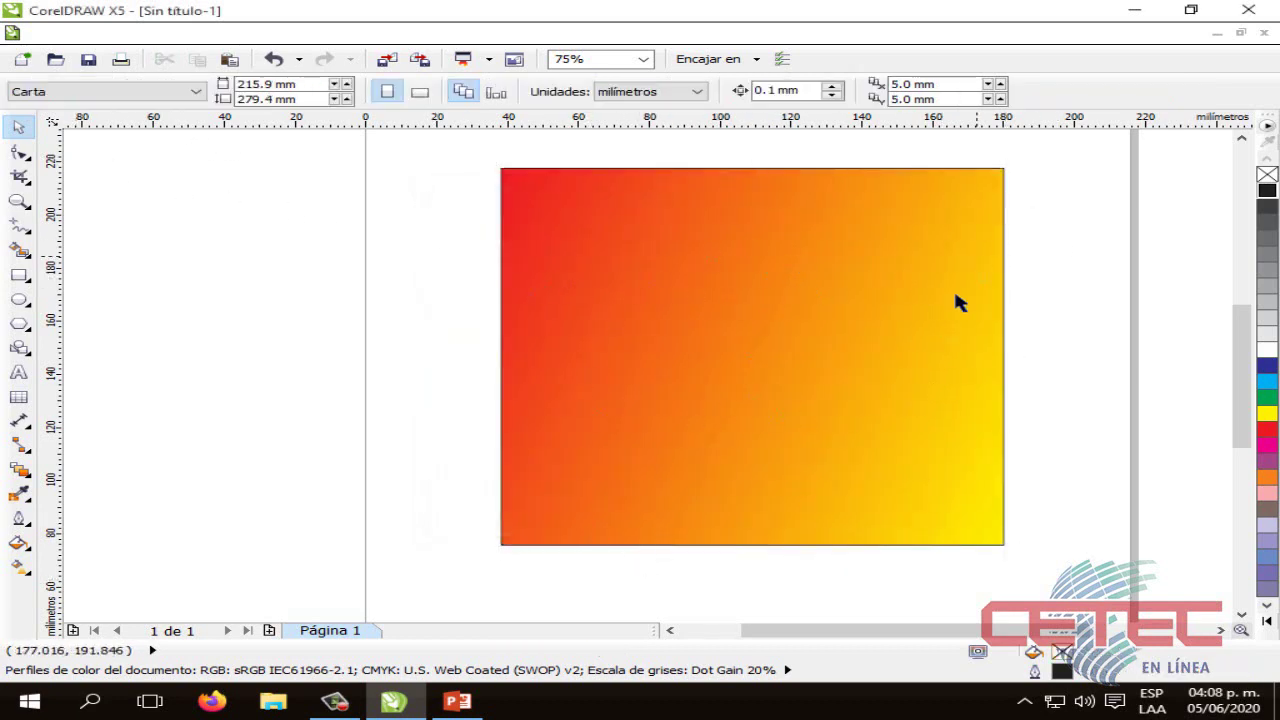
Apply a radial yellow-to-red gradient to the square, with its centre offset -4% horizontally and -1% vertically.
{"action": "left_click", "coordinate": [955, 240]}
{"action": "left_click", "coordinate": [1040, 278]}
{"action": "left_click", "coordinate": [720, 397]}
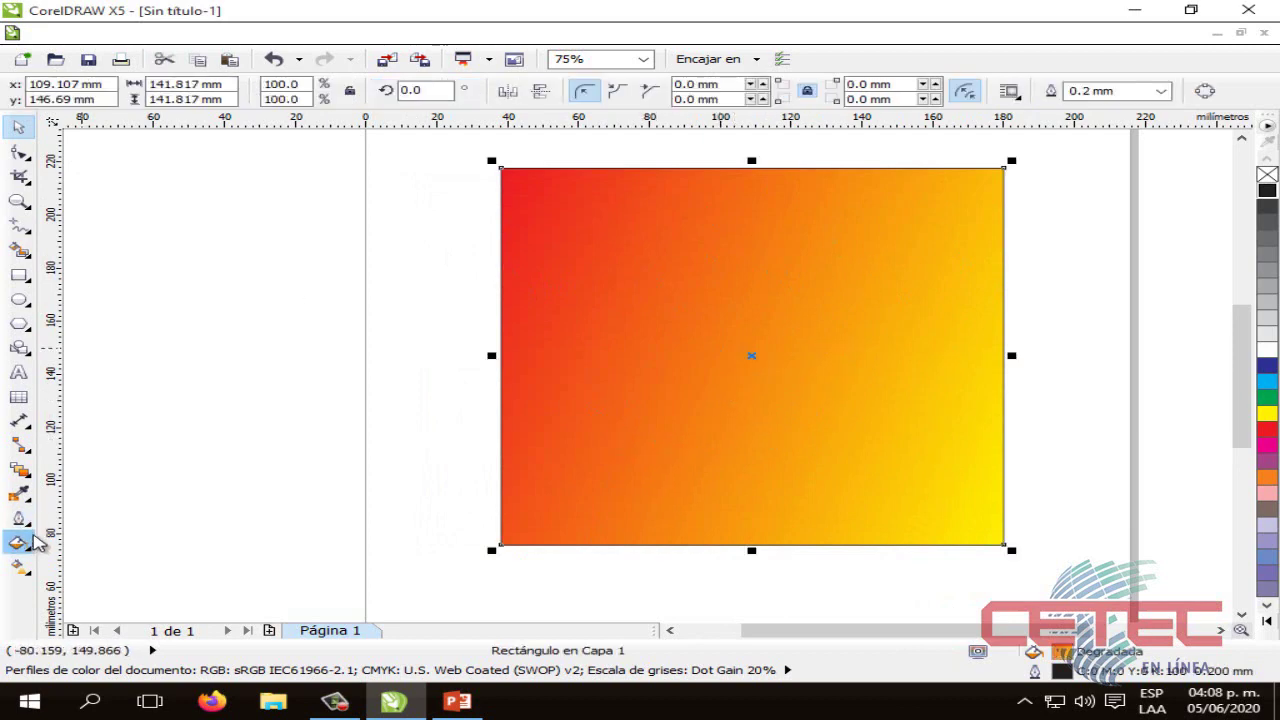
{"action": "left_click", "coordinate": [19, 542]}
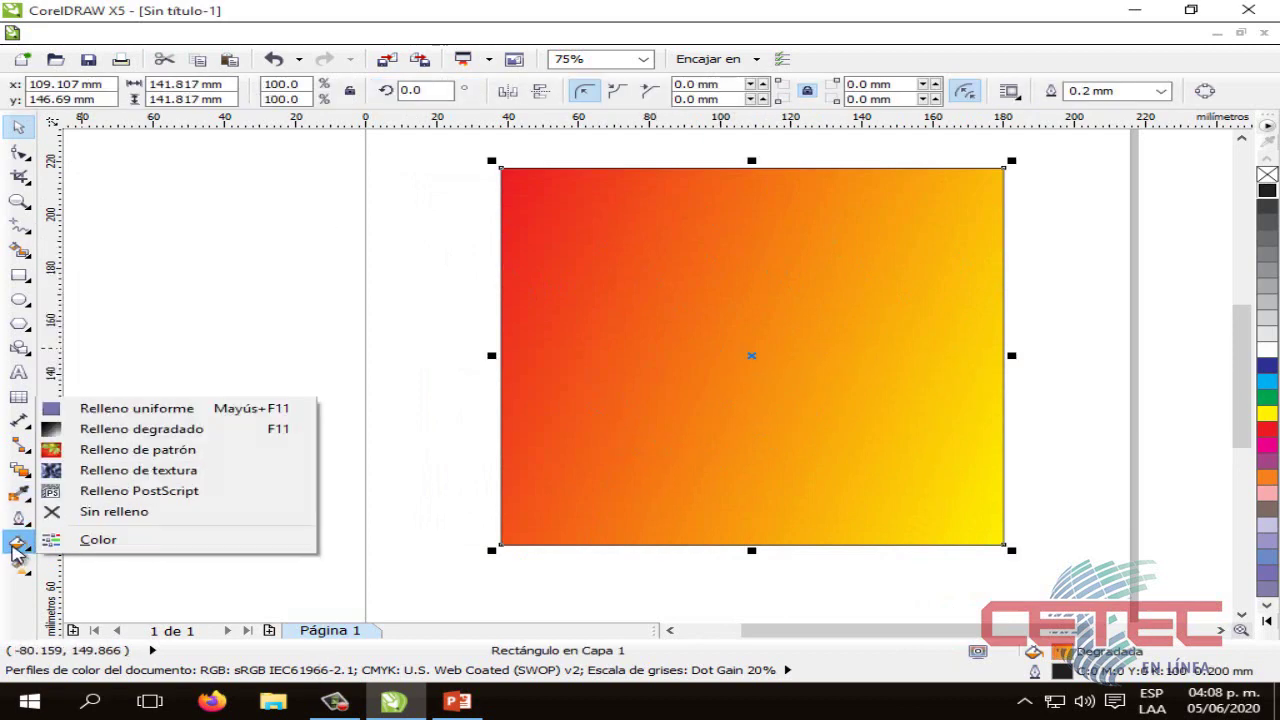
{"action": "left_click", "coordinate": [141, 430]}
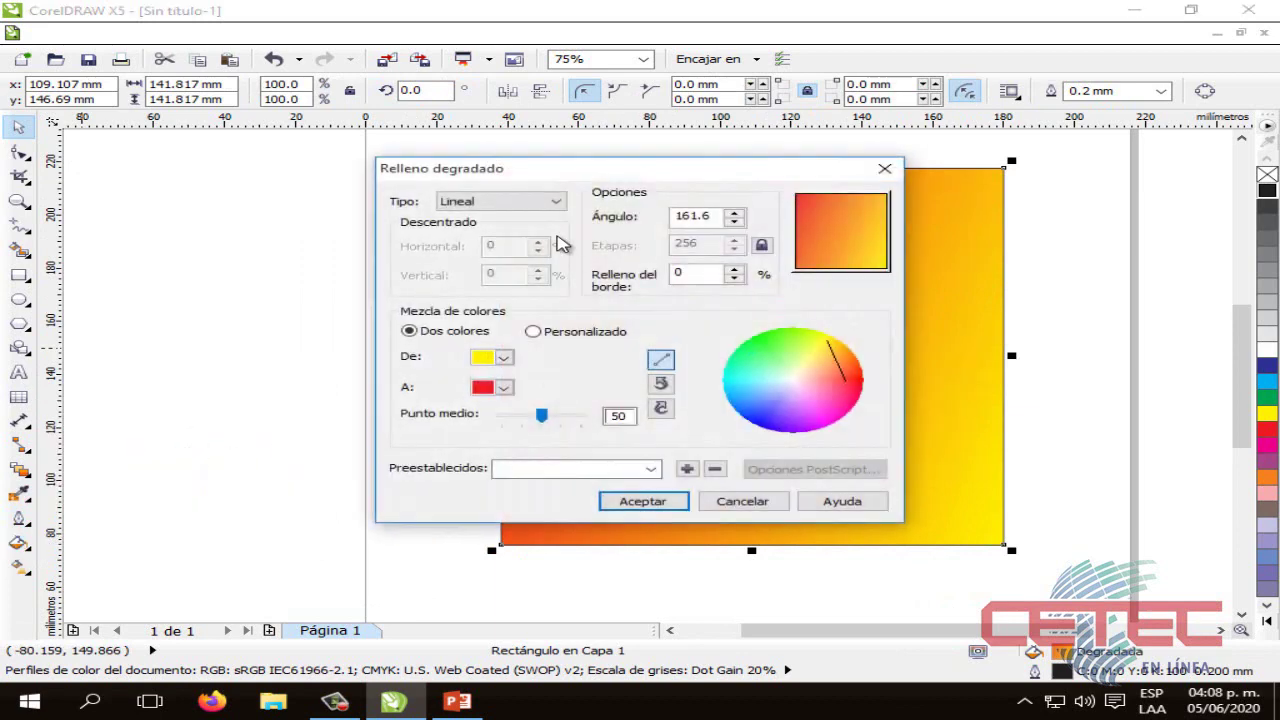
{"action": "left_click", "coordinate": [555, 201]}
{"action": "left_click", "coordinate": [530, 232]}
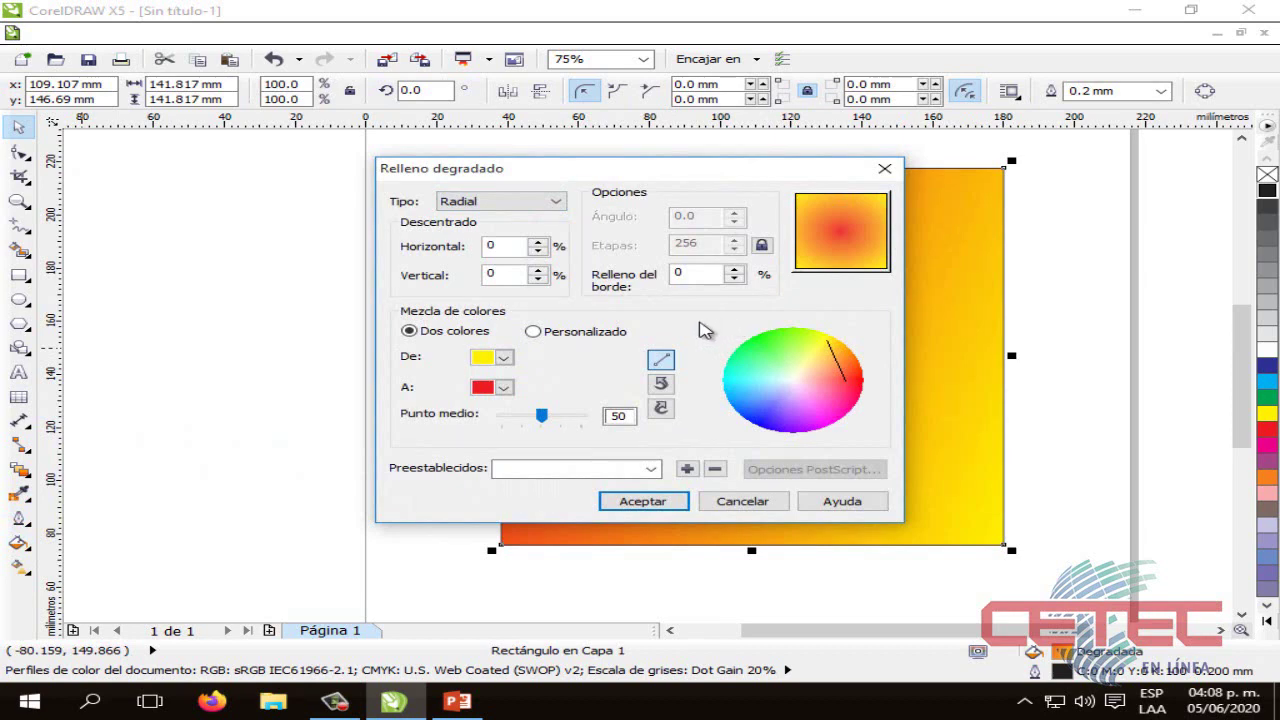
{"action": "left_click_drag", "start_coordinate": [820, 250], "coordinate": [869, 229]}
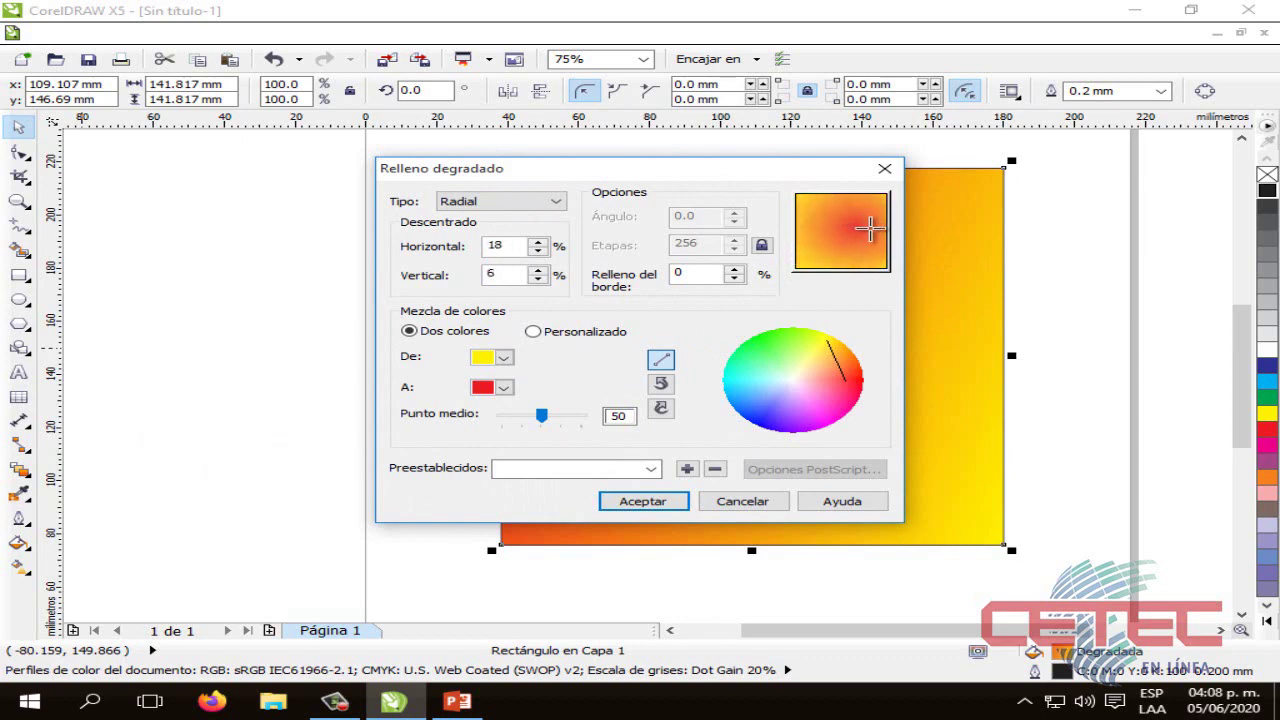
{"action": "left_click_drag", "start_coordinate": [869, 229], "coordinate": [838, 234]}
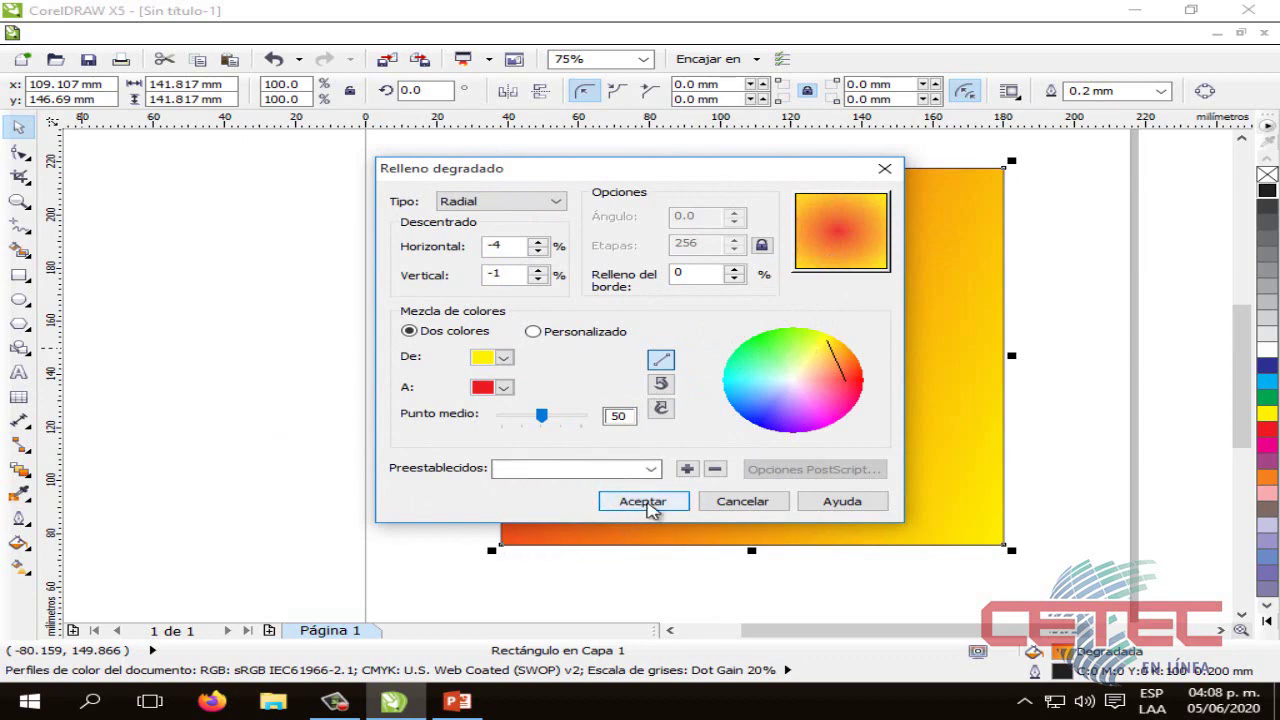
{"action": "left_click", "coordinate": [642, 501]}
{"action": "left_click", "coordinate": [460, 472]}
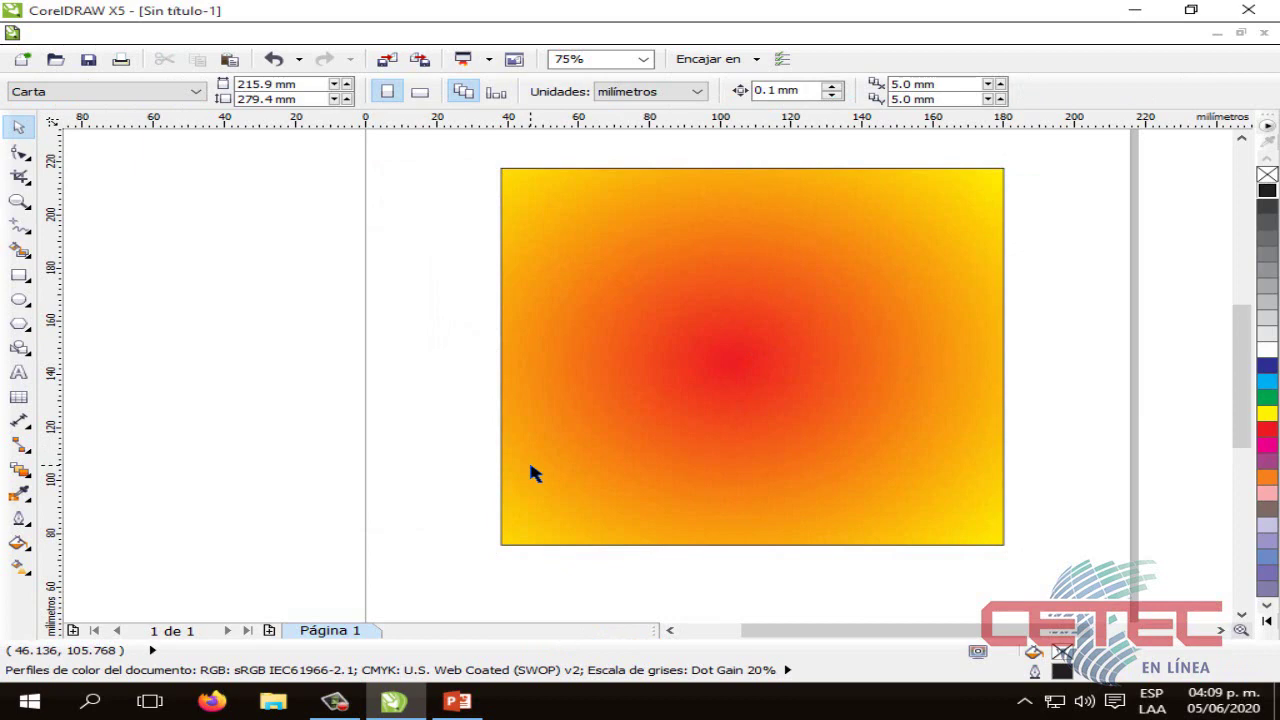
Move the square's radial gradient centre to a -52% horizontal and -59% vertical offset.
{"action": "left_click", "coordinate": [610, 440]}
{"action": "left_click", "coordinate": [18, 567]}
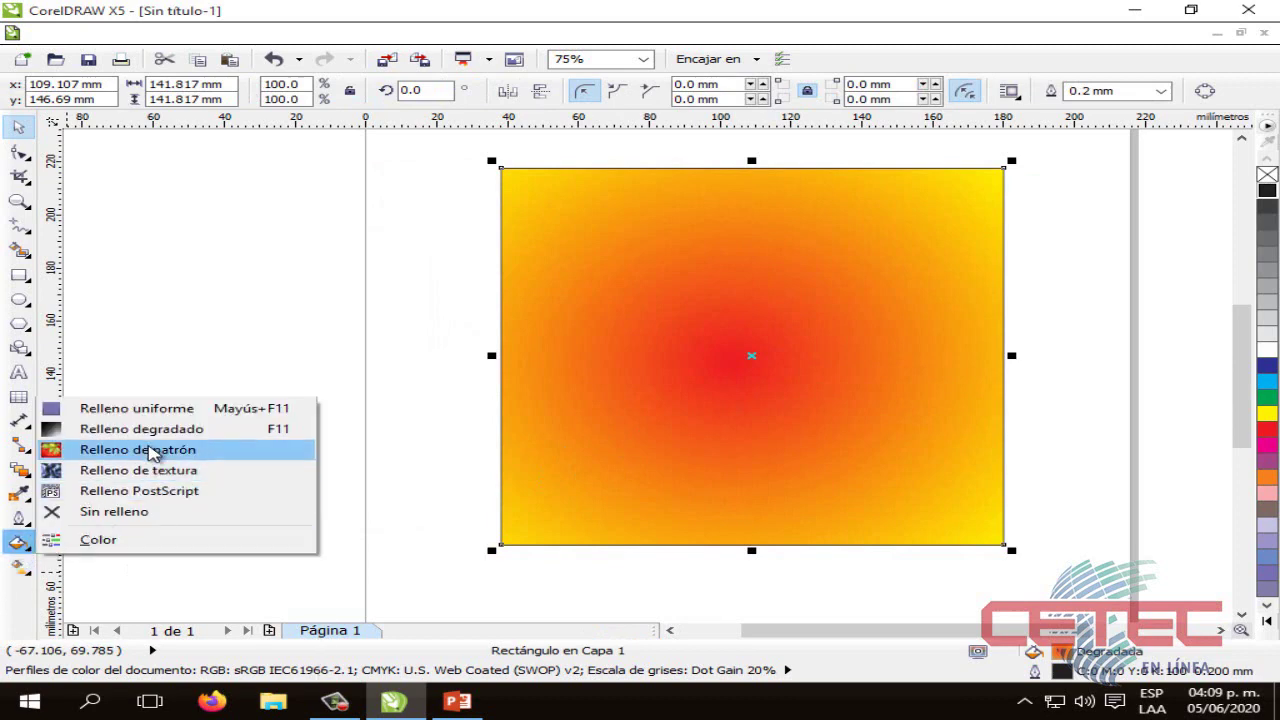
{"action": "left_click", "coordinate": [140, 424]}
{"action": "left_click_drag", "start_coordinate": [800, 248], "coordinate": [800, 285]}
{"action": "left_click", "coordinate": [640, 501]}
{"action": "left_click", "coordinate": [452, 498]}
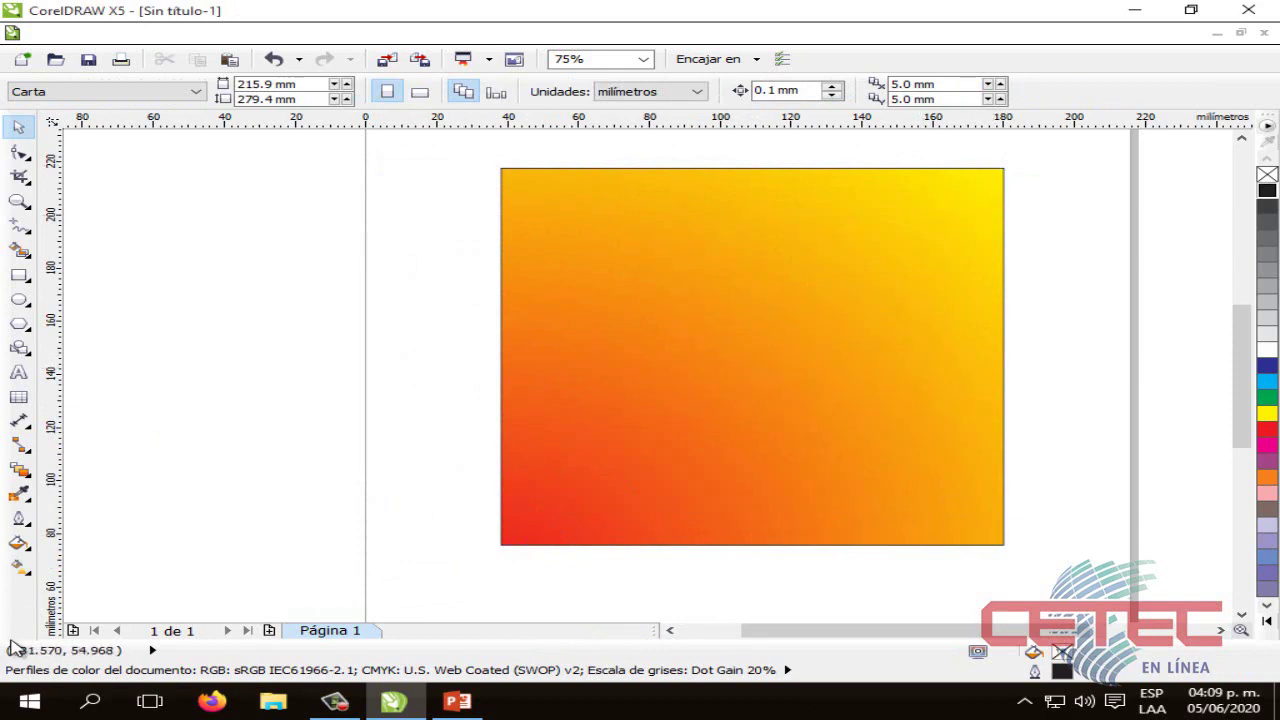
{"action": "left_click", "coordinate": [20, 545]}
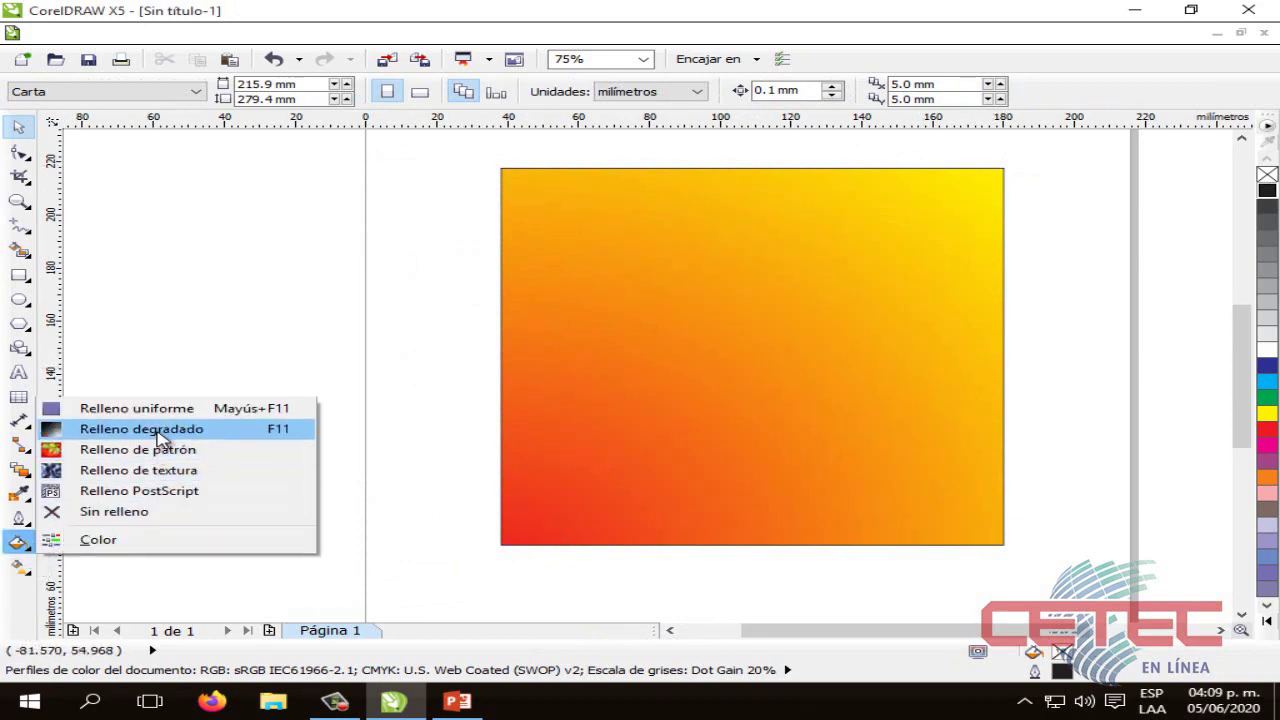
{"action": "left_click", "coordinate": [163, 434]}
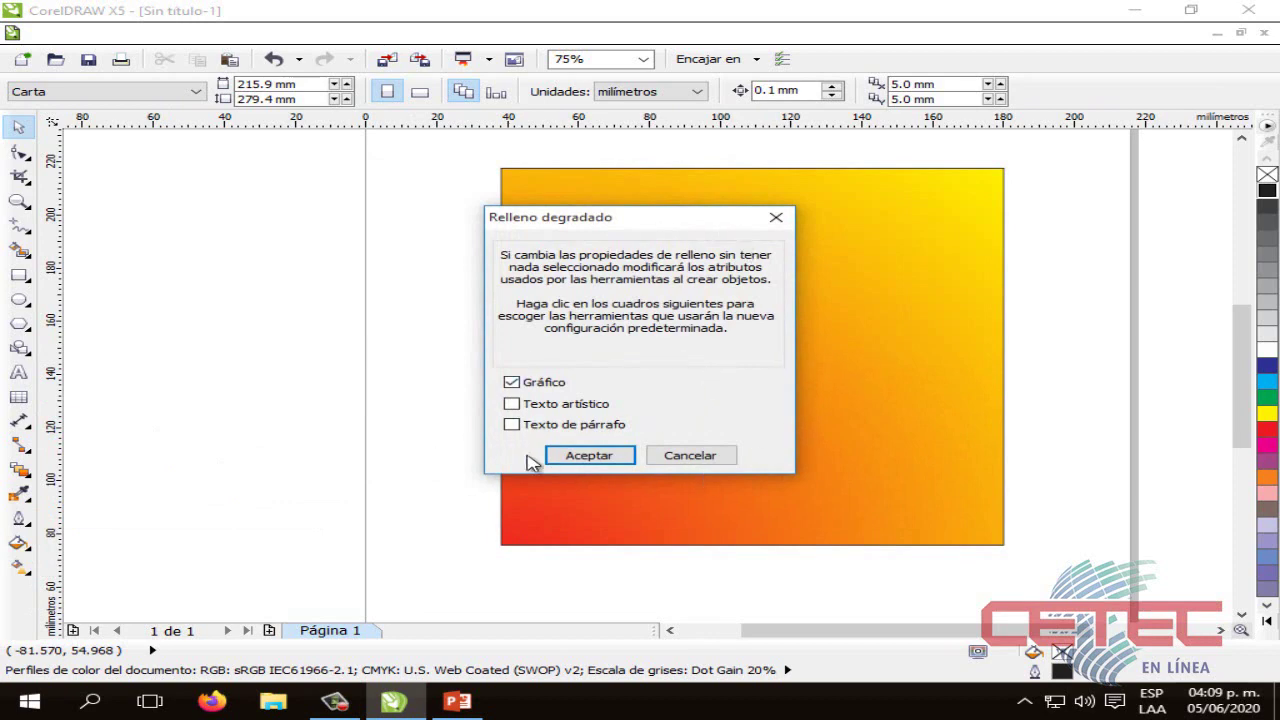
{"action": "left_click", "coordinate": [776, 217]}
Change the square's gradient to conical (Cónico), with its centre offset 40% horizontally and -17% vertically.
{"action": "left_click", "coordinate": [924, 300]}
{"action": "left_click", "coordinate": [20, 543]}
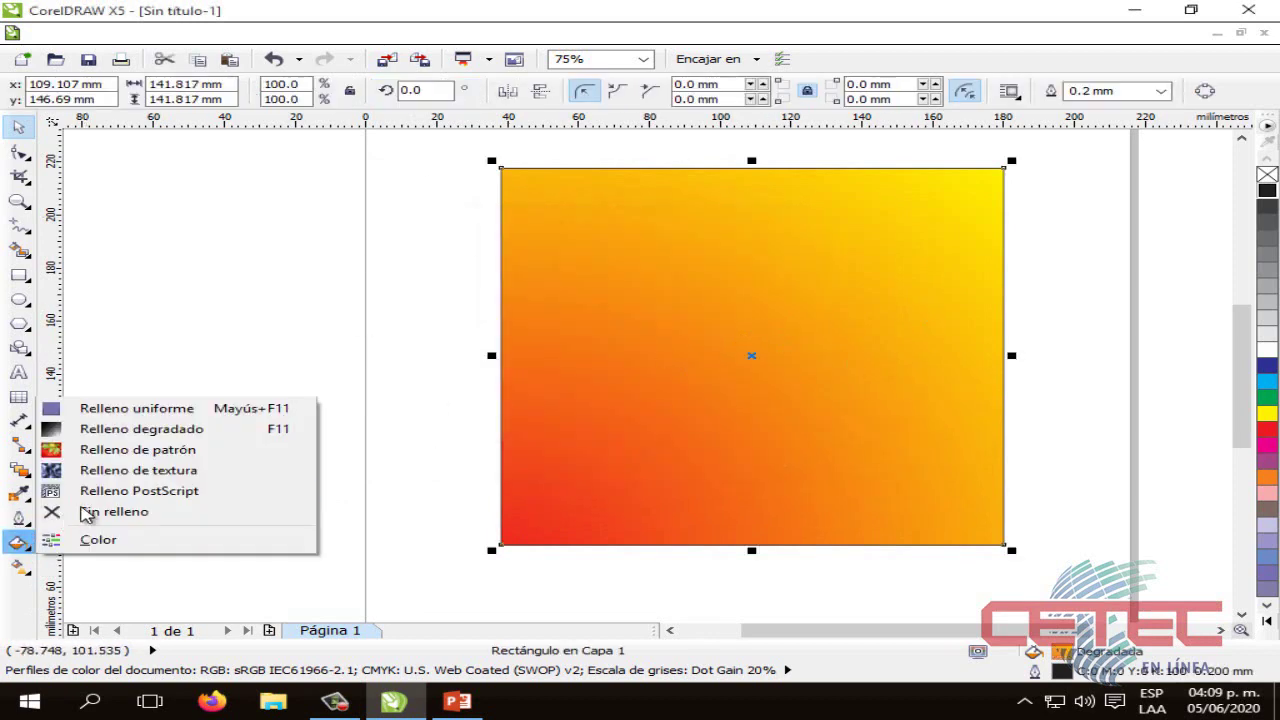
{"action": "left_click", "coordinate": [160, 430]}
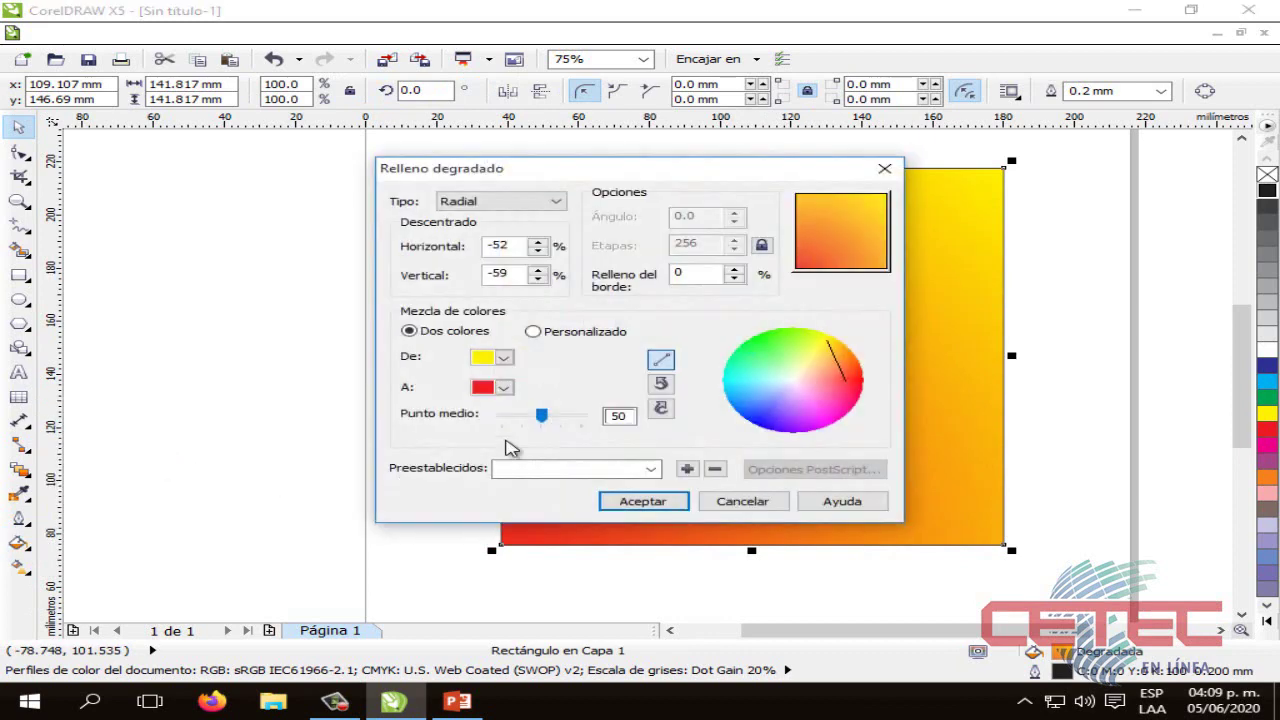
{"action": "left_click", "coordinate": [555, 202]}
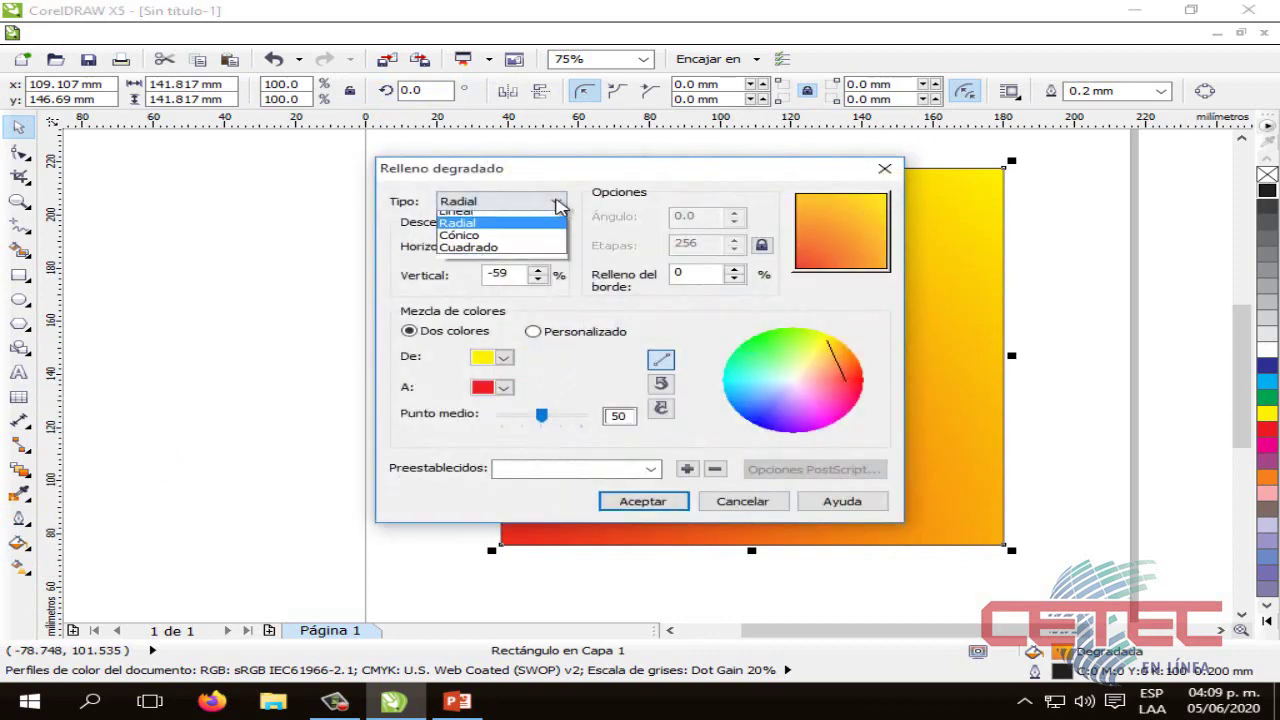
{"action": "left_click", "coordinate": [513, 242]}
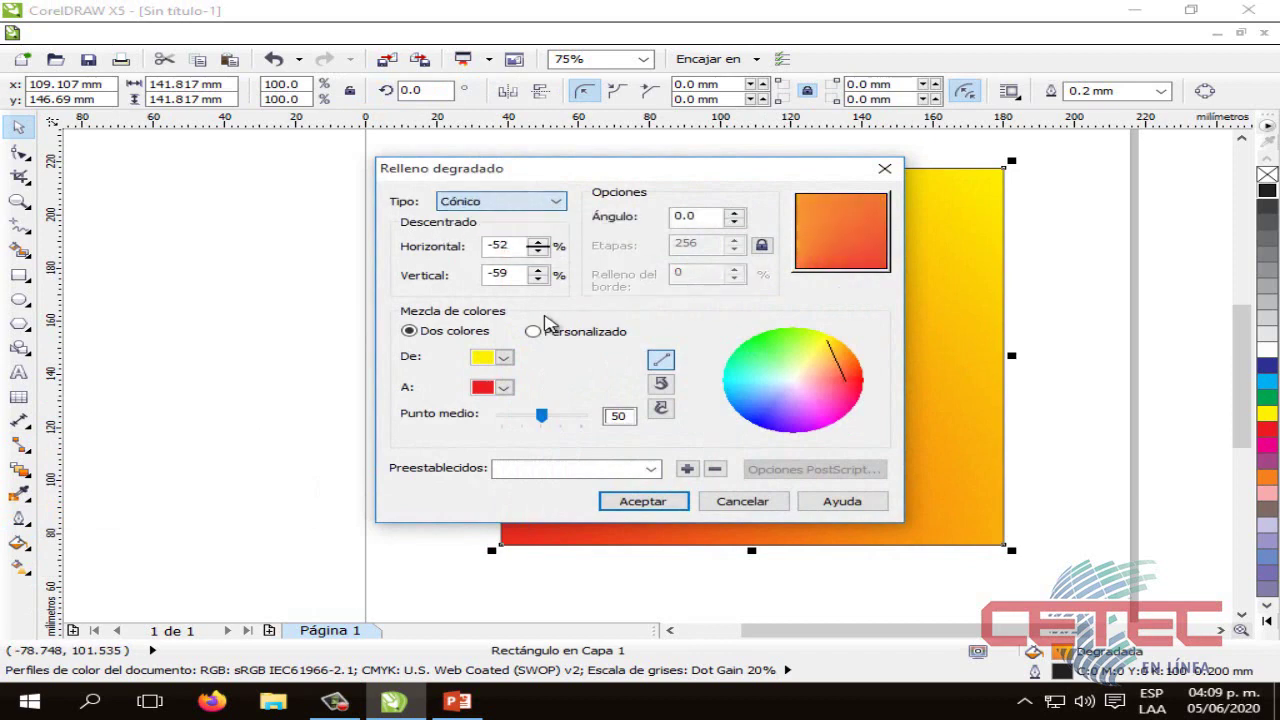
{"action": "left_click", "coordinate": [866, 218]}
{"action": "left_click_drag", "start_coordinate": [866, 218], "coordinate": [878, 243]}
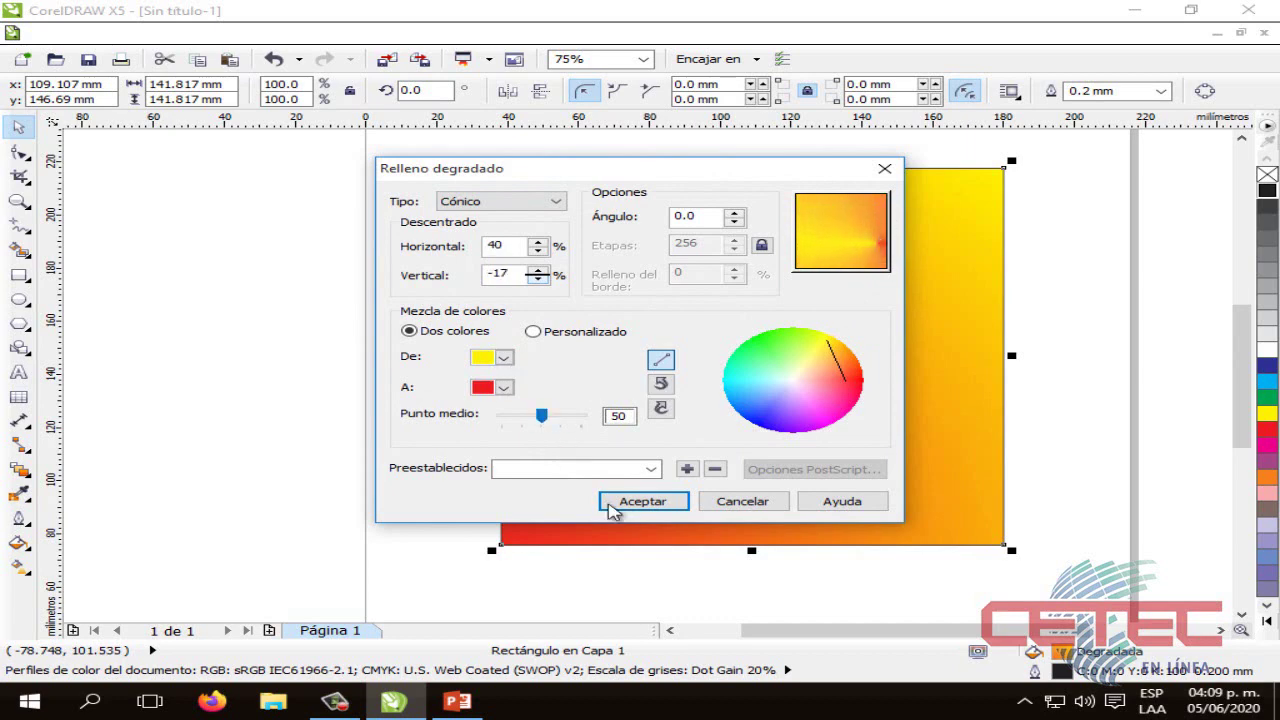
{"action": "left_click", "coordinate": [618, 503]}
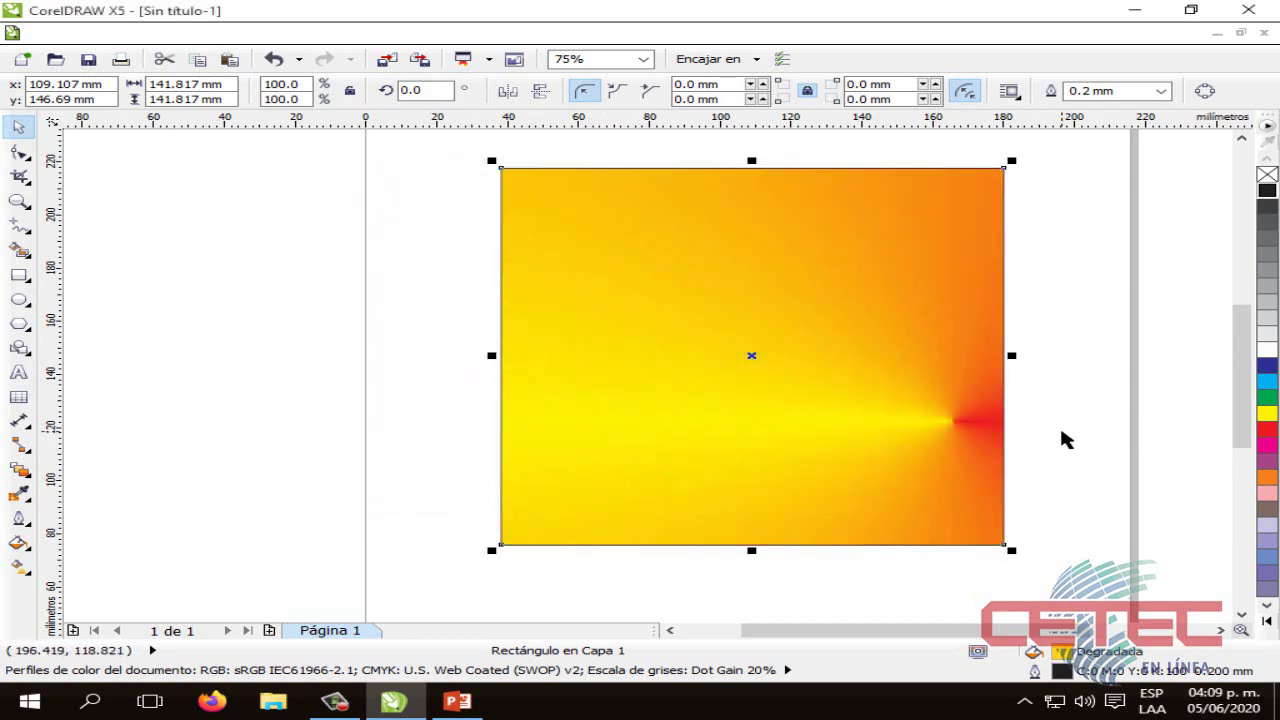
Move the square about 2.5 mm to the left and 1.4 mm up, and deselect it.
{"action": "left_click", "coordinate": [1063, 437]}
{"action": "mouse_move", "coordinate": [954, 429]}
{"action": "left_mouse_down"}
{"action": "mouse_move", "coordinate": [906, 414]}
{"action": "mouse_move", "coordinate": [958, 433]}
{"action": "mouse_move", "coordinate": [941, 434]}
{"action": "left_mouse_up"}
{"action": "left_click", "coordinate": [1035, 448]}
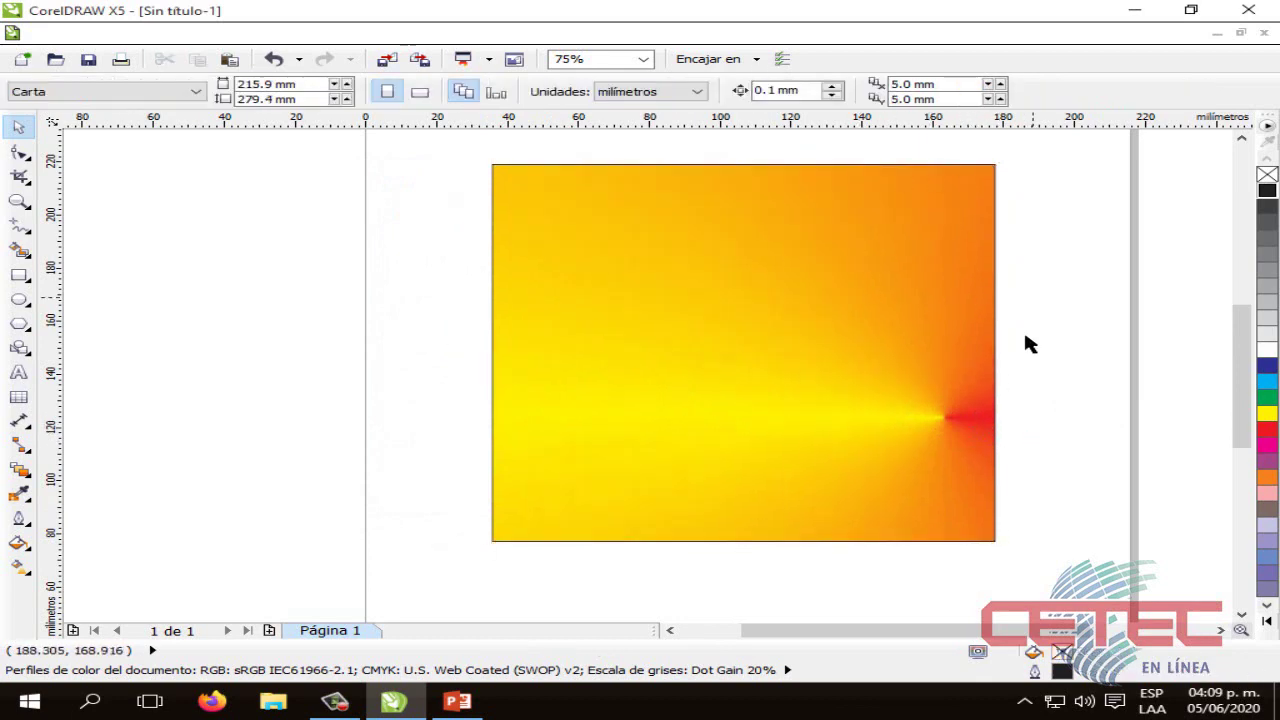
Set the gradient type of the square's fill to Cuadrado.
{"action": "left_click", "coordinate": [20, 543]}
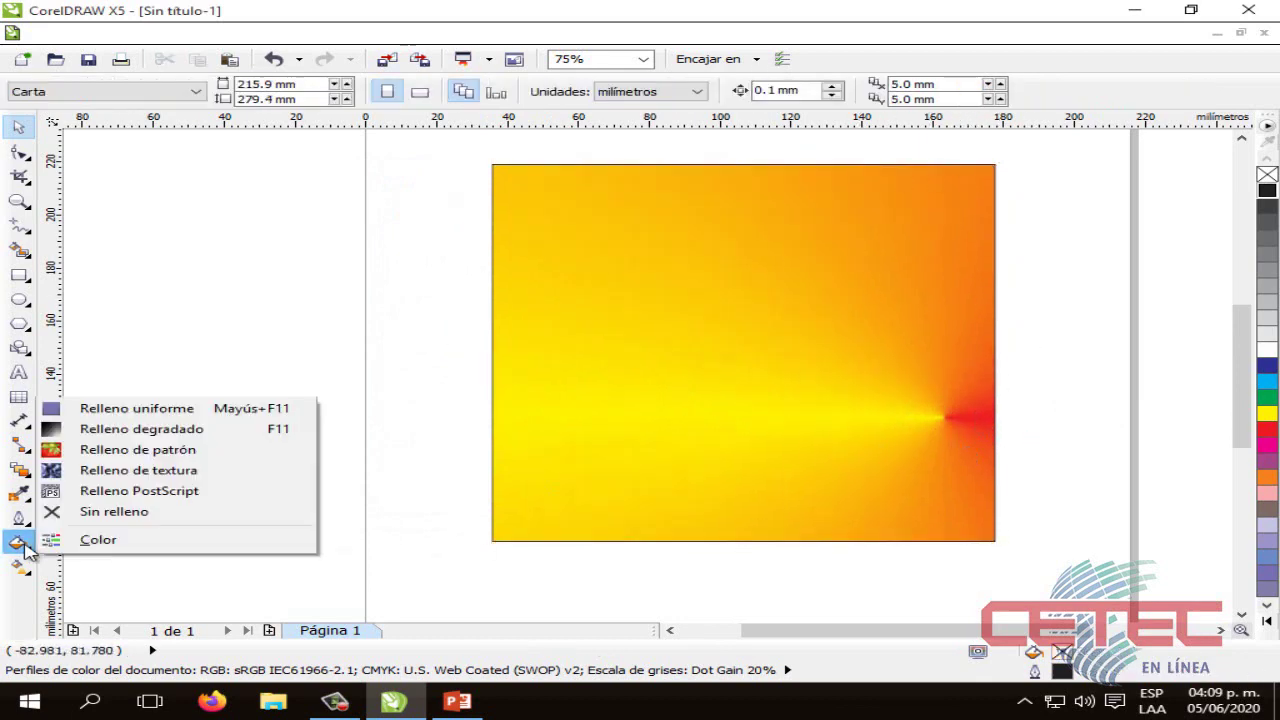
{"action": "left_click", "coordinate": [673, 420]}
{"action": "left_click", "coordinate": [673, 420]}
{"action": "left_click", "coordinate": [18, 518]}
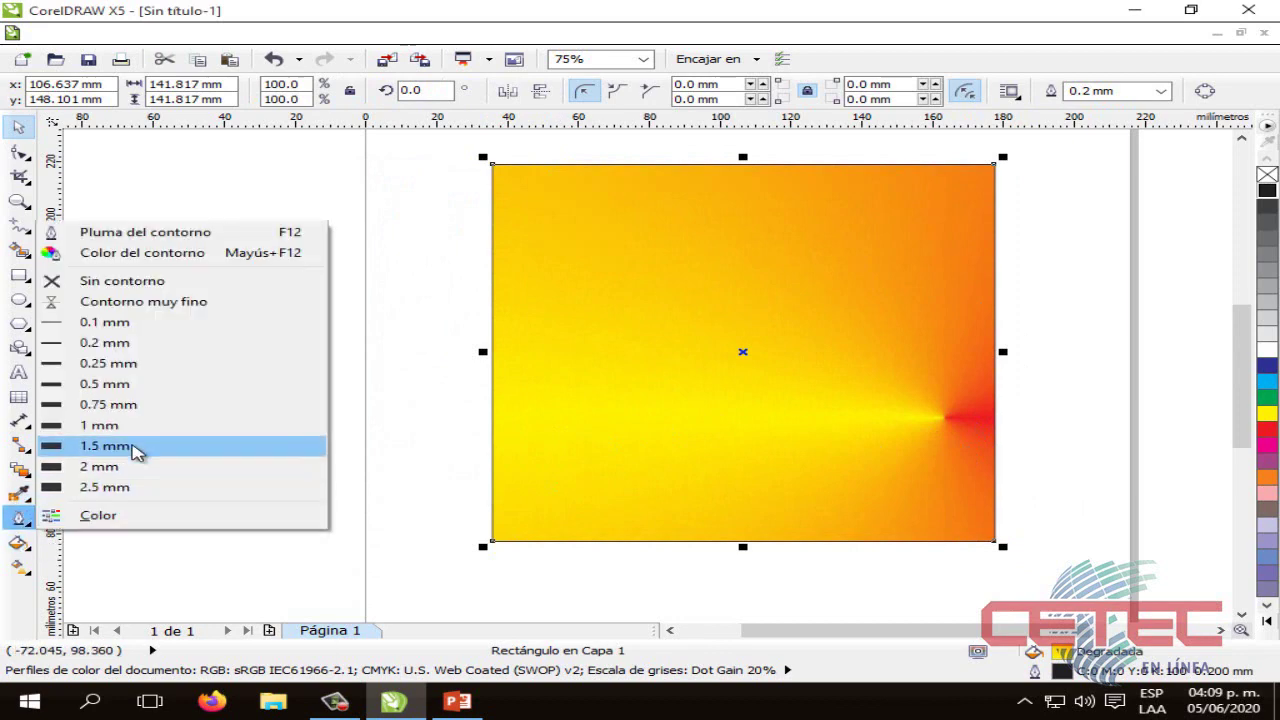
{"action": "left_click", "coordinate": [18, 518]}
{"action": "left_click", "coordinate": [18, 518]}
{"action": "left_click", "coordinate": [50, 541]}
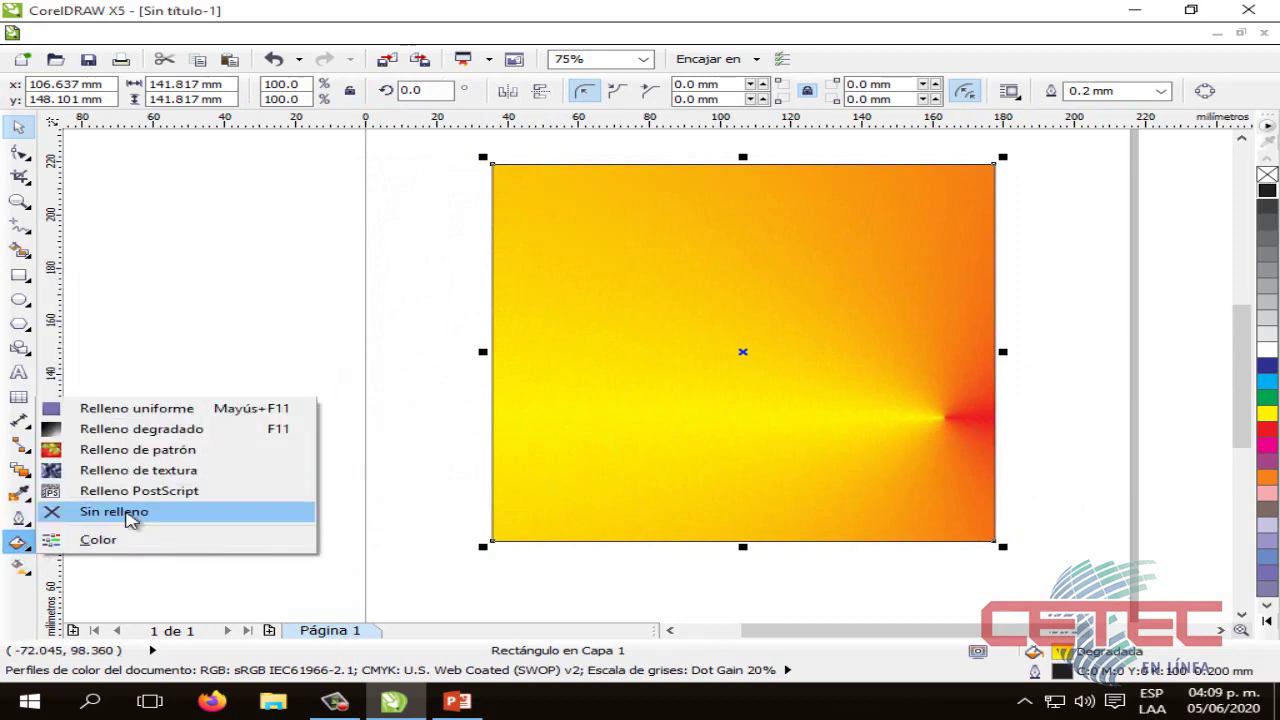
{"action": "left_click", "coordinate": [186, 434]}
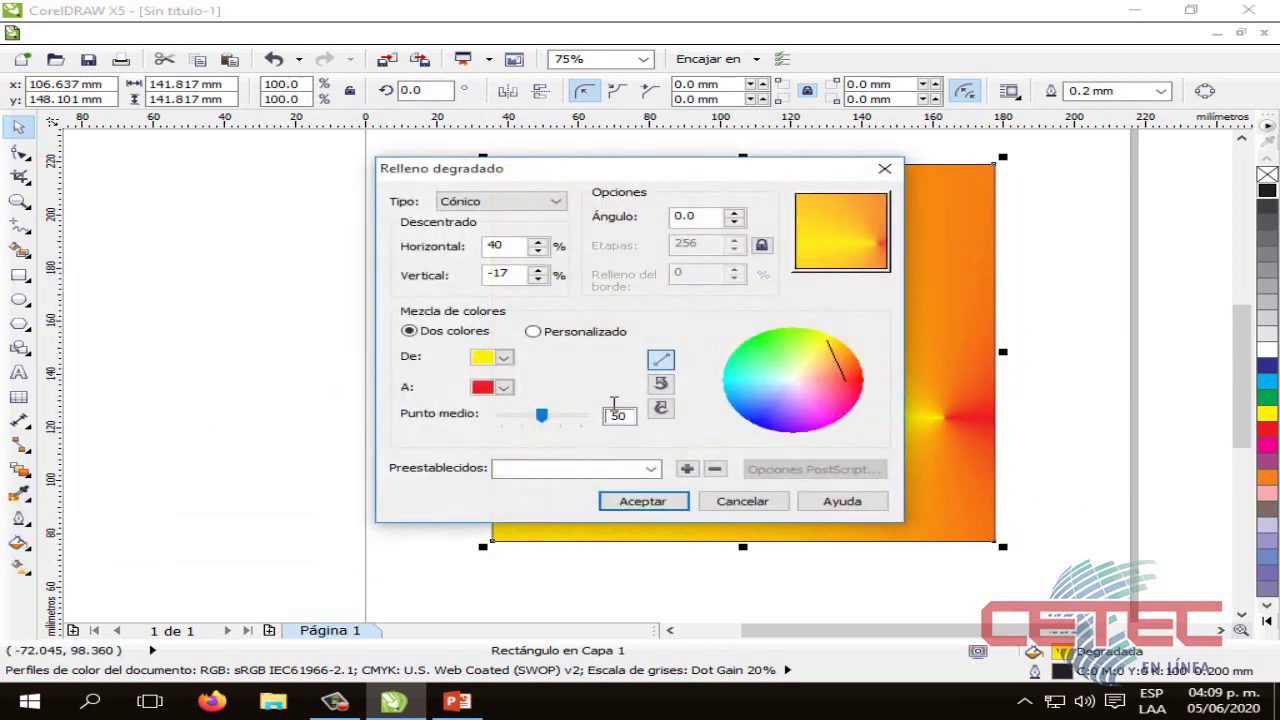
{"action": "left_click", "coordinate": [538, 204]}
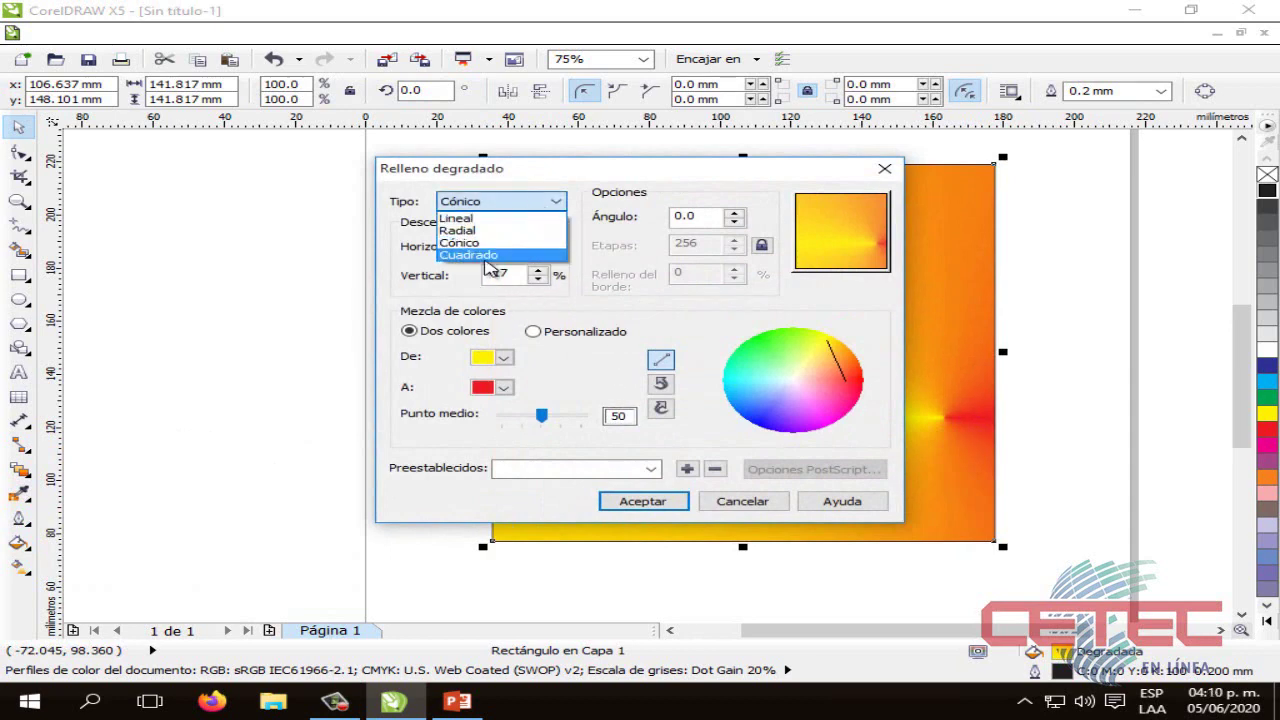
{"action": "left_click", "coordinate": [468, 256]}
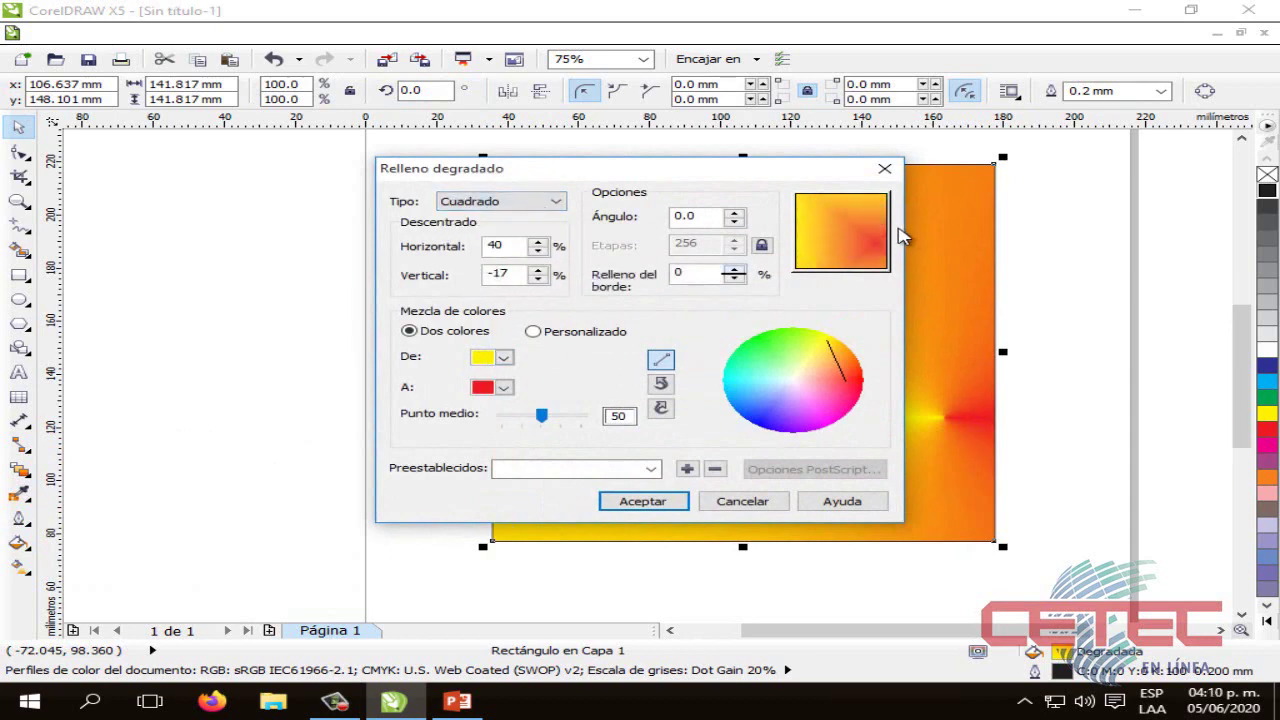
Centre the square-type gradient with 0% horizontal and vertical offset, and apply it to the shape.
{"action": "left_click", "coordinate": [855, 245]}
{"action": "mouse_move", "coordinate": [855, 245]}
{"action": "left_mouse_down"}
{"action": "mouse_move", "coordinate": [828, 223]}
{"action": "mouse_move", "coordinate": [839, 231]}
{"action": "left_mouse_up"}
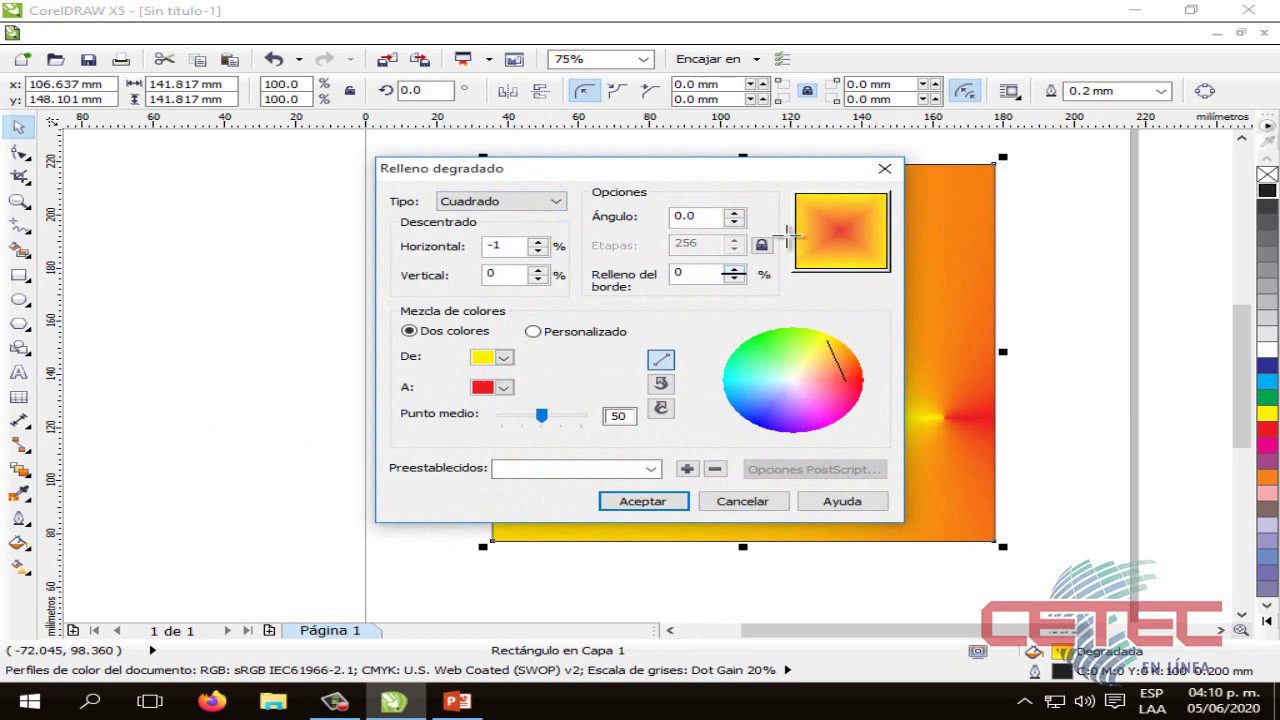
{"action": "left_click", "coordinate": [538, 242]}
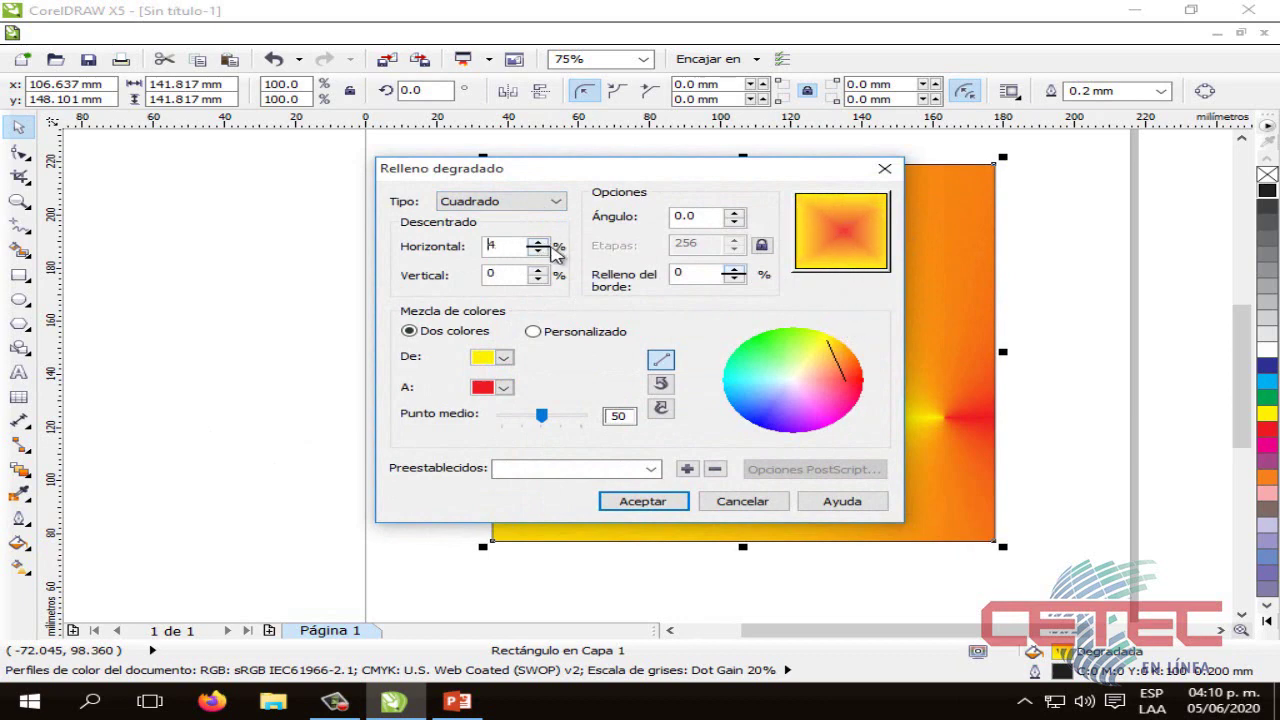
{"action": "left_click", "coordinate": [537, 251]}
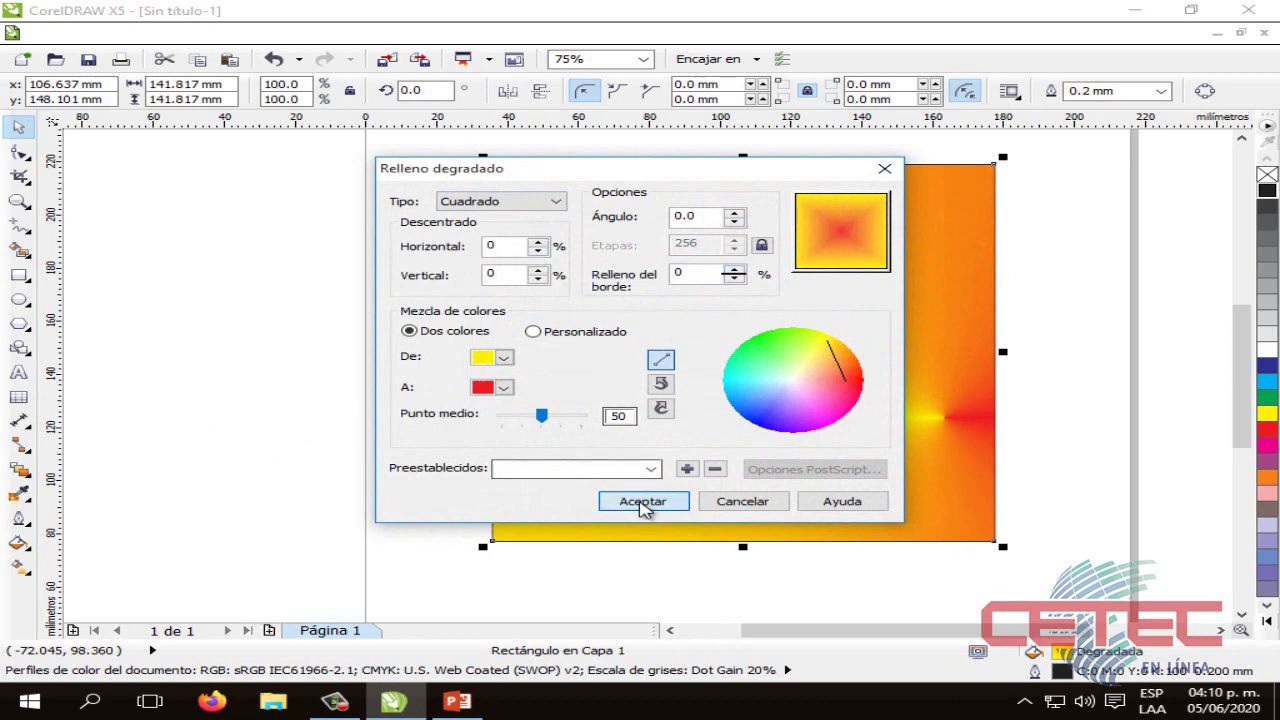
{"action": "left_click", "coordinate": [644, 504]}
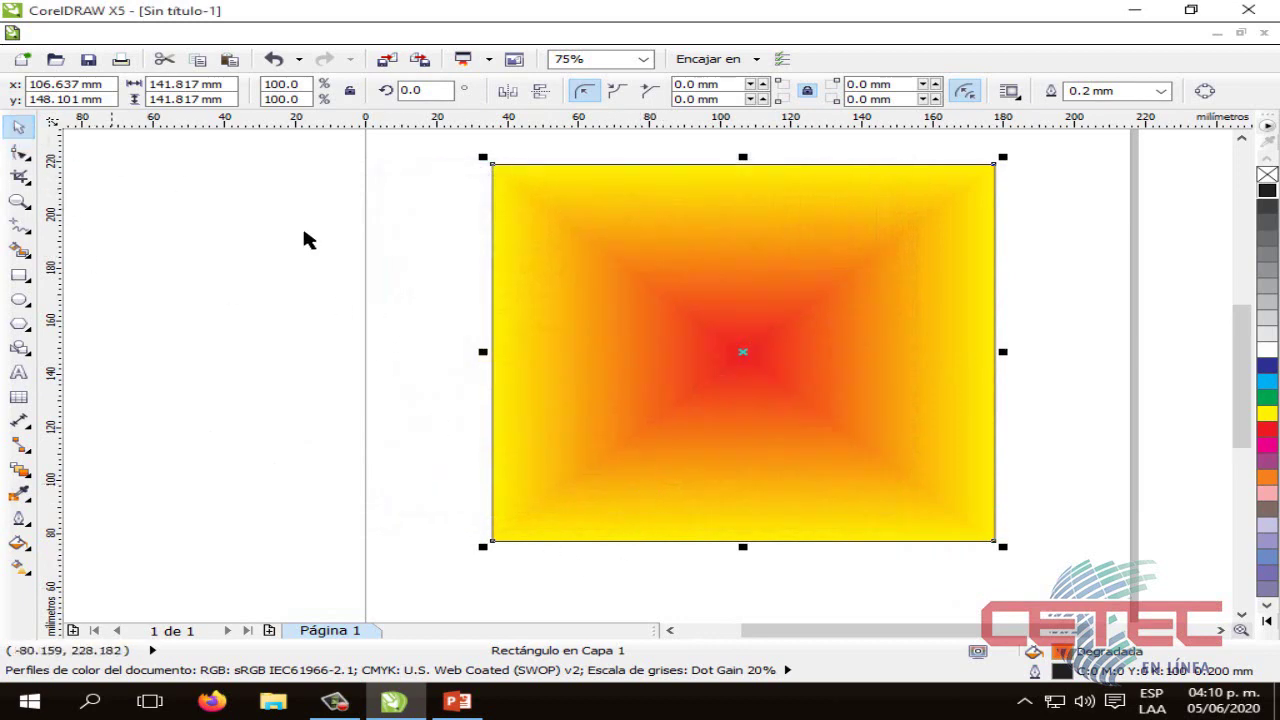
{"action": "left_click", "coordinate": [455, 292]}
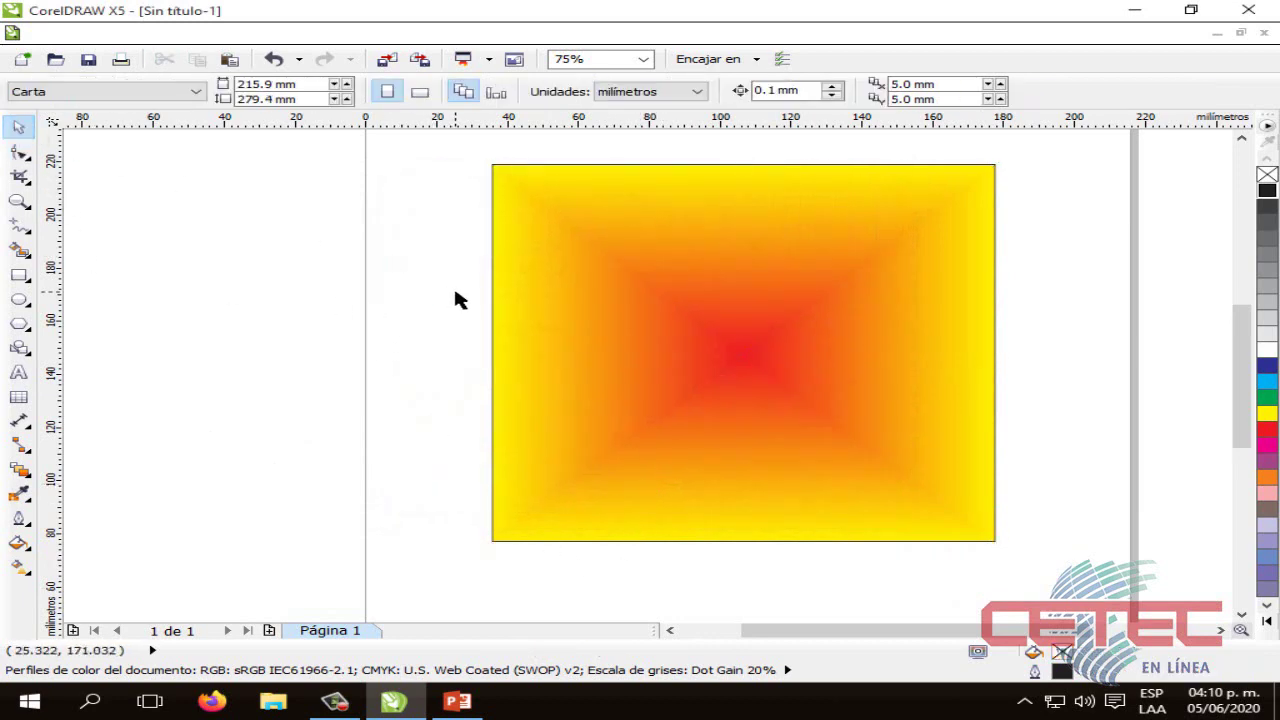
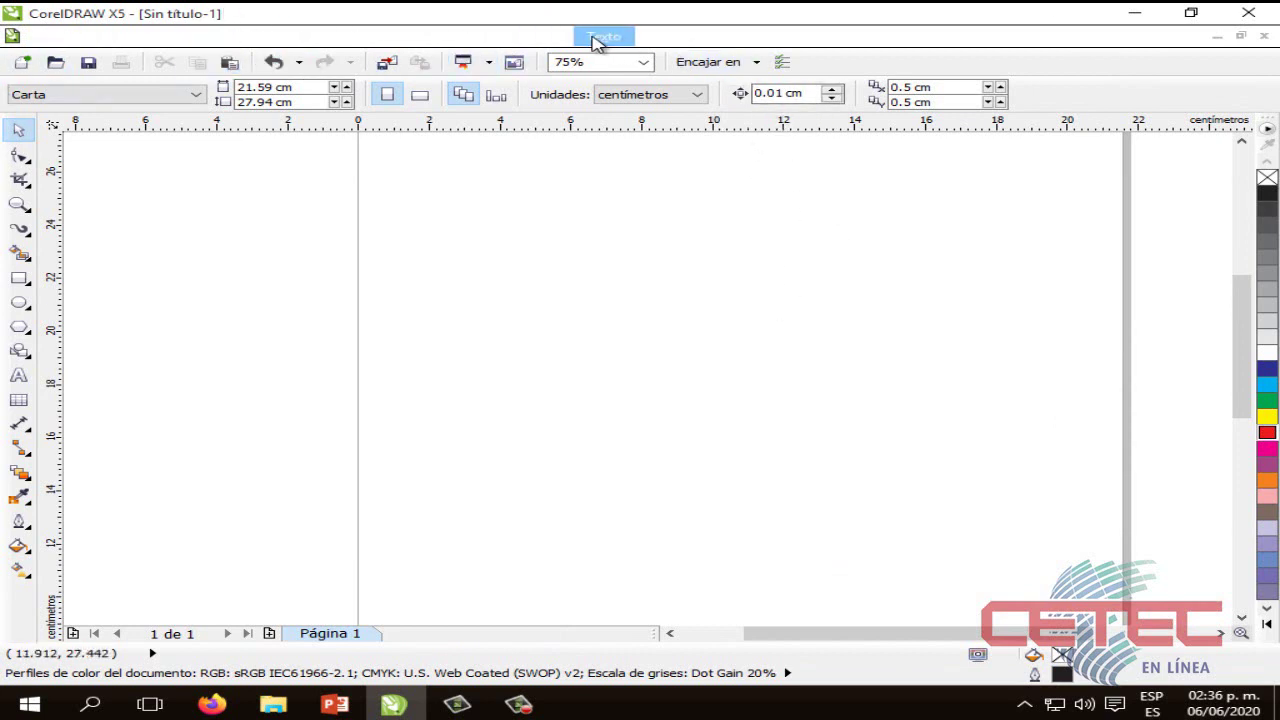
{"action": "left_click", "coordinate": [597, 38]}
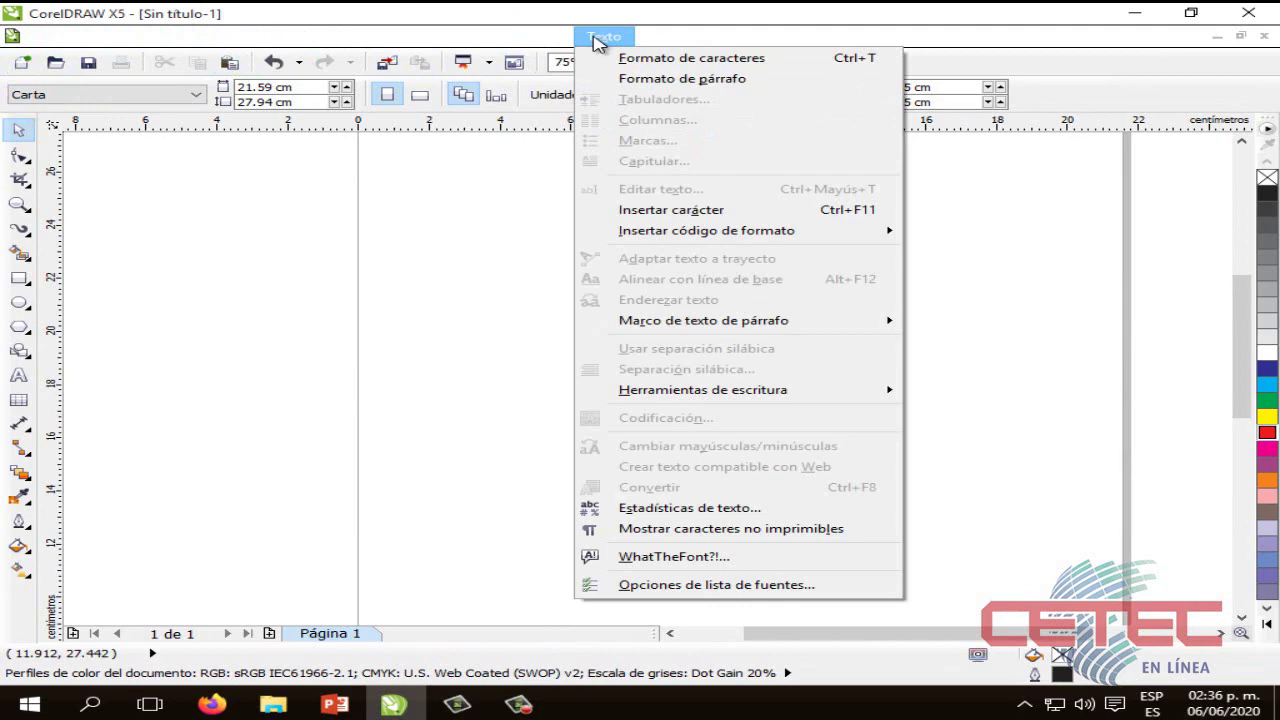
{"action": "mouse_move", "coordinate": [625, 231]}
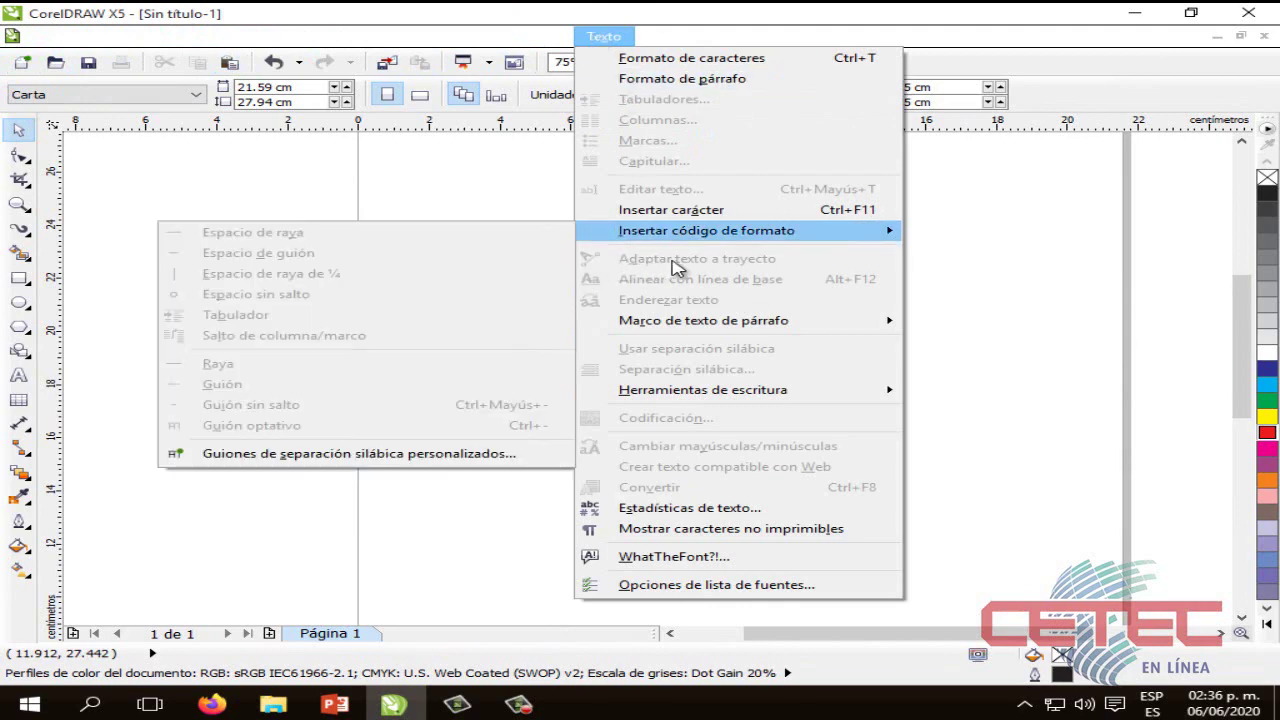
{"action": "left_click", "coordinate": [983, 306]}
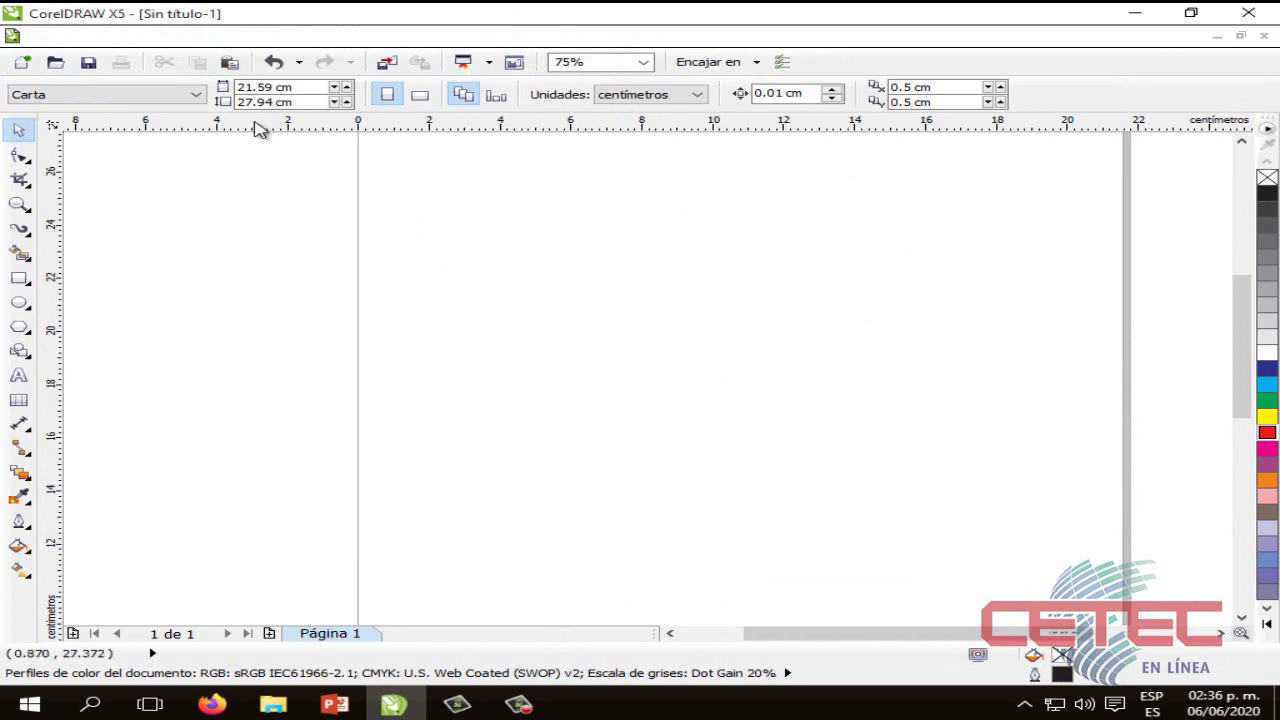
Draw a wavy artistic media stroke about 8.5 cm wide and 3 cm high using a rounded preset 0.8 cm thick, undoing the first attempt.
{"action": "left_click", "coordinate": [17, 232]}
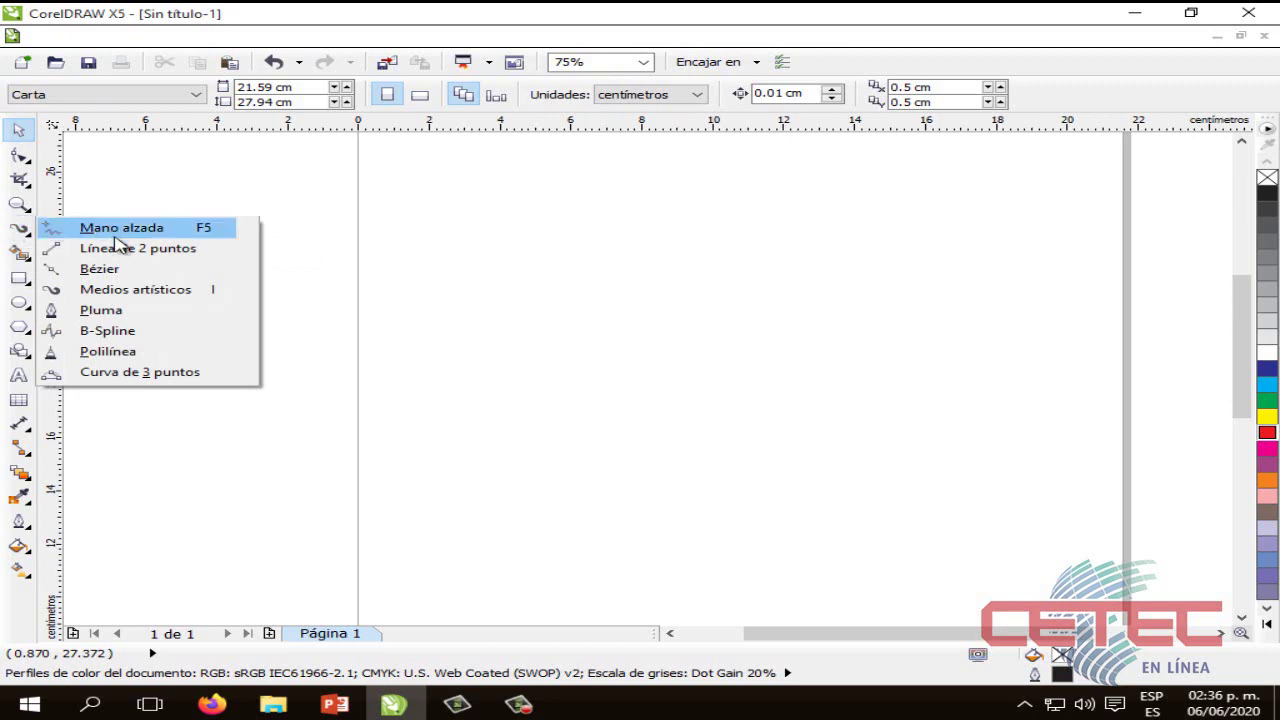
{"action": "left_click", "coordinate": [135, 290]}
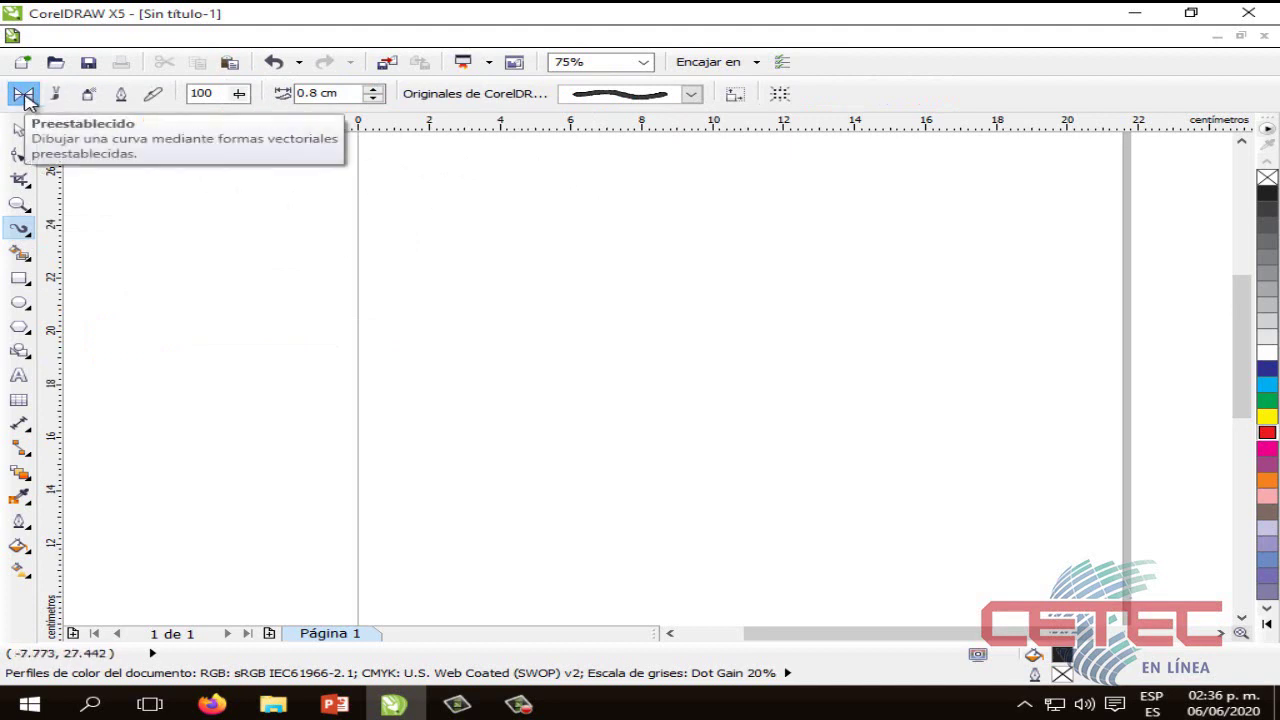
{"action": "left_click", "coordinate": [691, 93]}
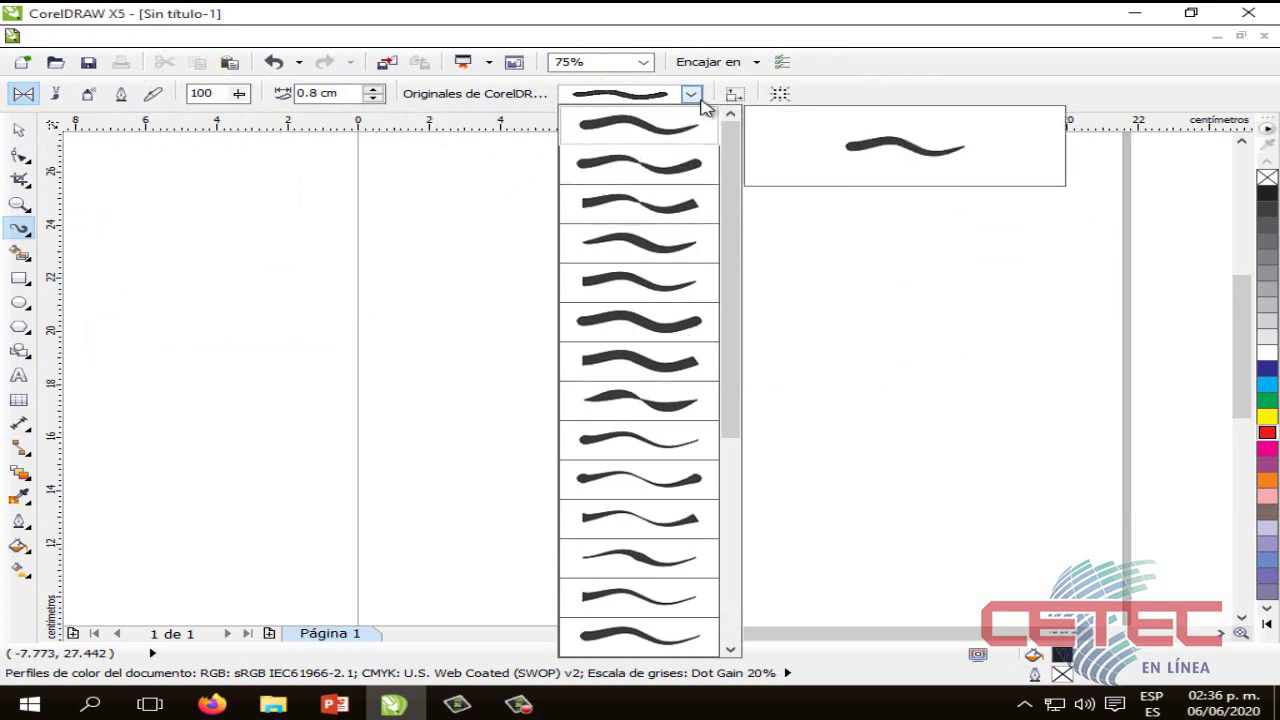
{"action": "left_click", "coordinate": [659, 325]}
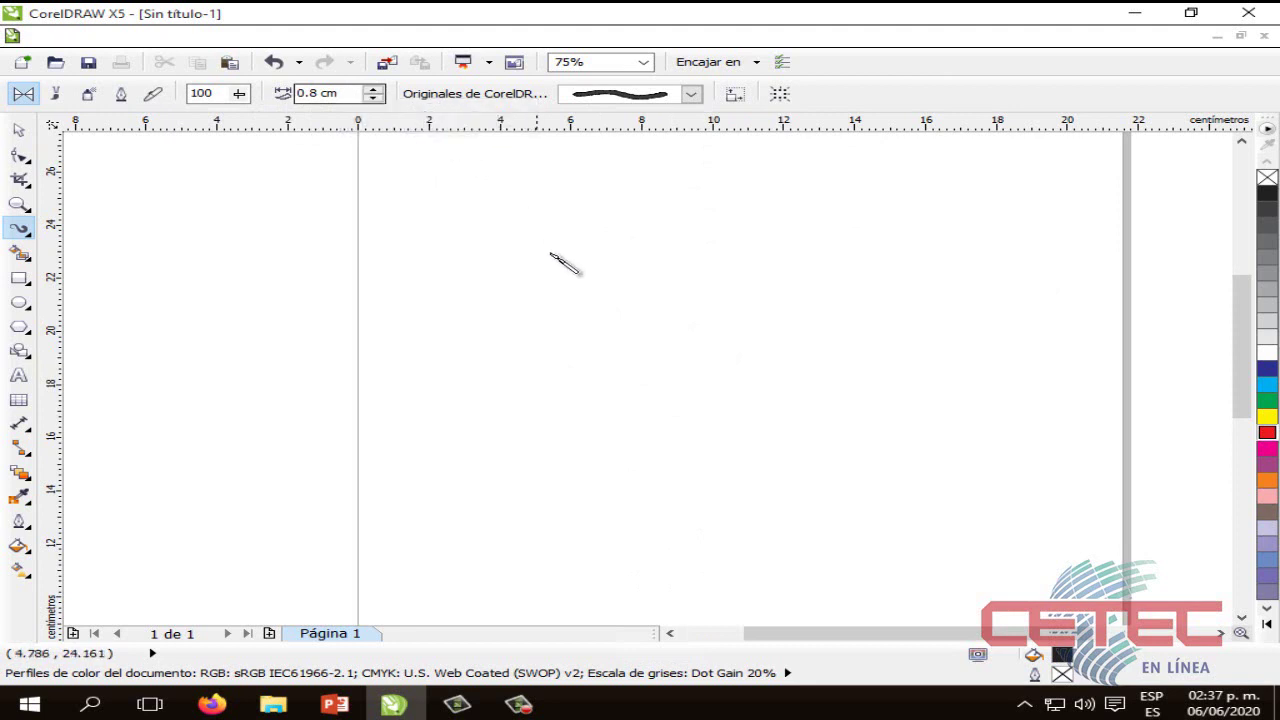
{"action": "mouse_move", "coordinate": [564, 390]}
{"action": "left_mouse_down"}
{"action": "mouse_move", "coordinate": [633, 361]}
{"action": "mouse_move", "coordinate": [702, 383]}
{"action": "mouse_move", "coordinate": [812, 387]}
{"action": "mouse_move", "coordinate": [897, 369]}
{"action": "left_mouse_up"}
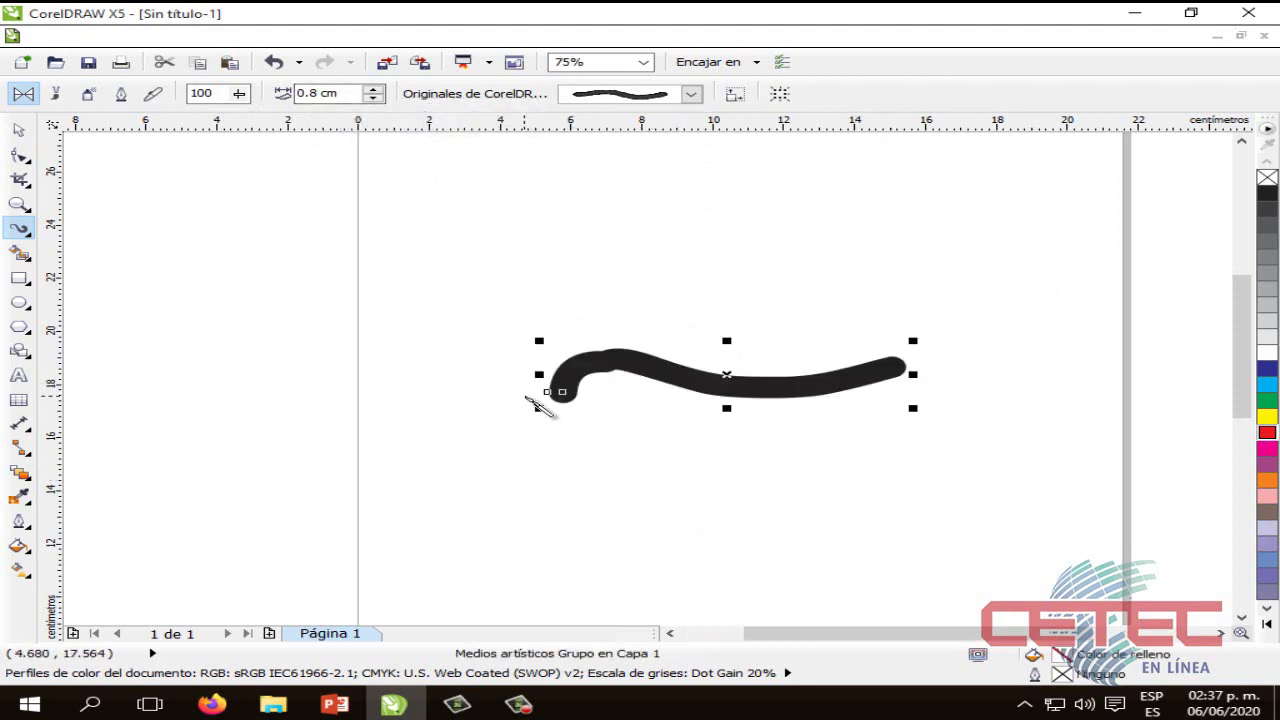
{"action": "key", "text": "ctrl+z"}
{"action": "mouse_move", "coordinate": [523, 396]}
{"action": "left_mouse_down"}
{"action": "mouse_move", "coordinate": [586, 351]}
{"action": "mouse_move", "coordinate": [723, 352]}
{"action": "mouse_move", "coordinate": [833, 320]}
{"action": "left_mouse_up"}
{"action": "left_click", "coordinate": [18, 130]}
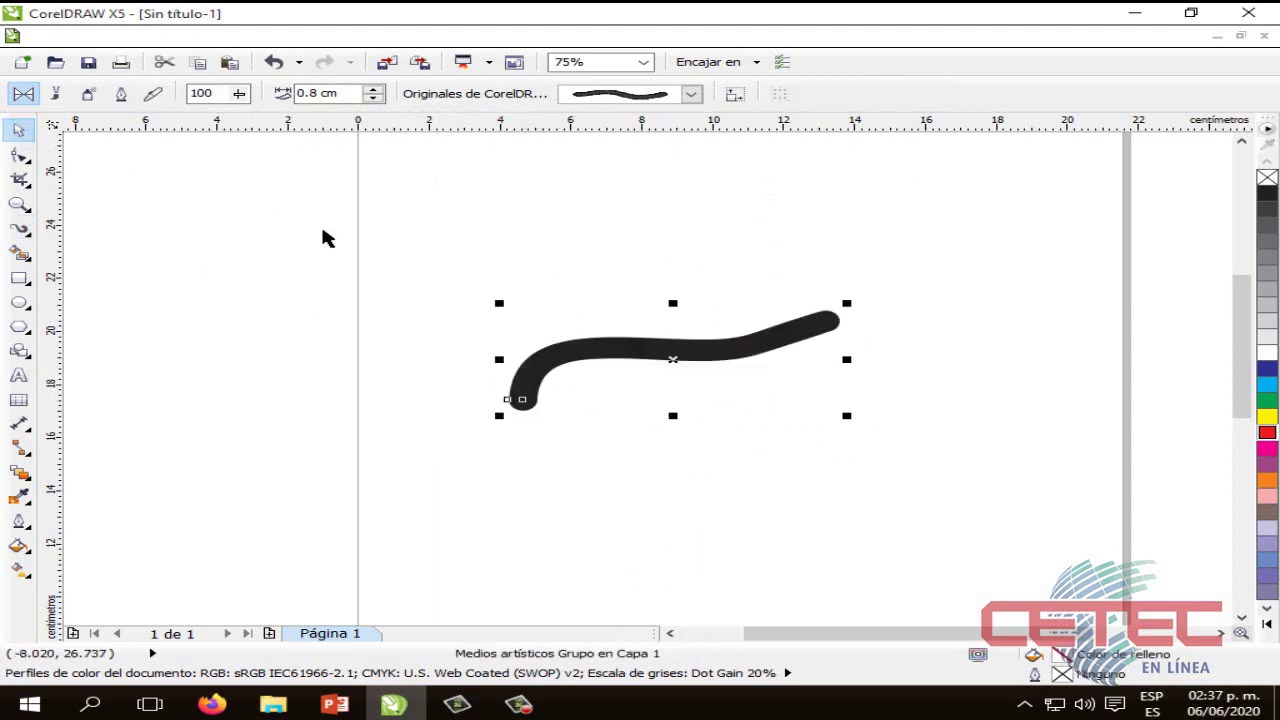
Move the stroke about 0.6 cm to the right and 0.9 cm down, and deselect it.
{"action": "mouse_move", "coordinate": [698, 342]}
{"action": "left_mouse_down"}
{"action": "mouse_move", "coordinate": [780, 346]}
{"action": "mouse_move", "coordinate": [768, 376]}
{"action": "left_mouse_up"}
{"action": "left_click", "coordinate": [714, 443]}
{"action": "left_click", "coordinate": [786, 343]}
{"action": "left_click", "coordinate": [705, 525]}
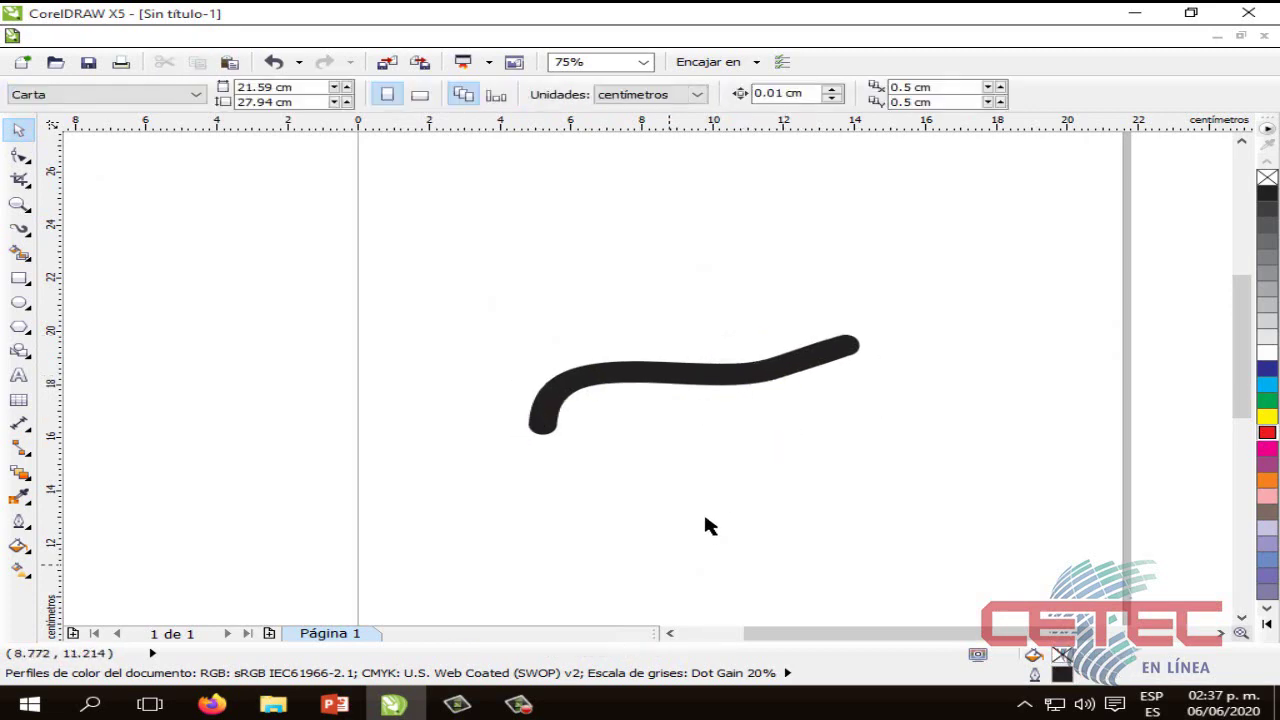
Scale the stroke up to about 13.2 by 4.6 cm and move it to the upper part of the page.
{"action": "left_click", "coordinate": [748, 382]}
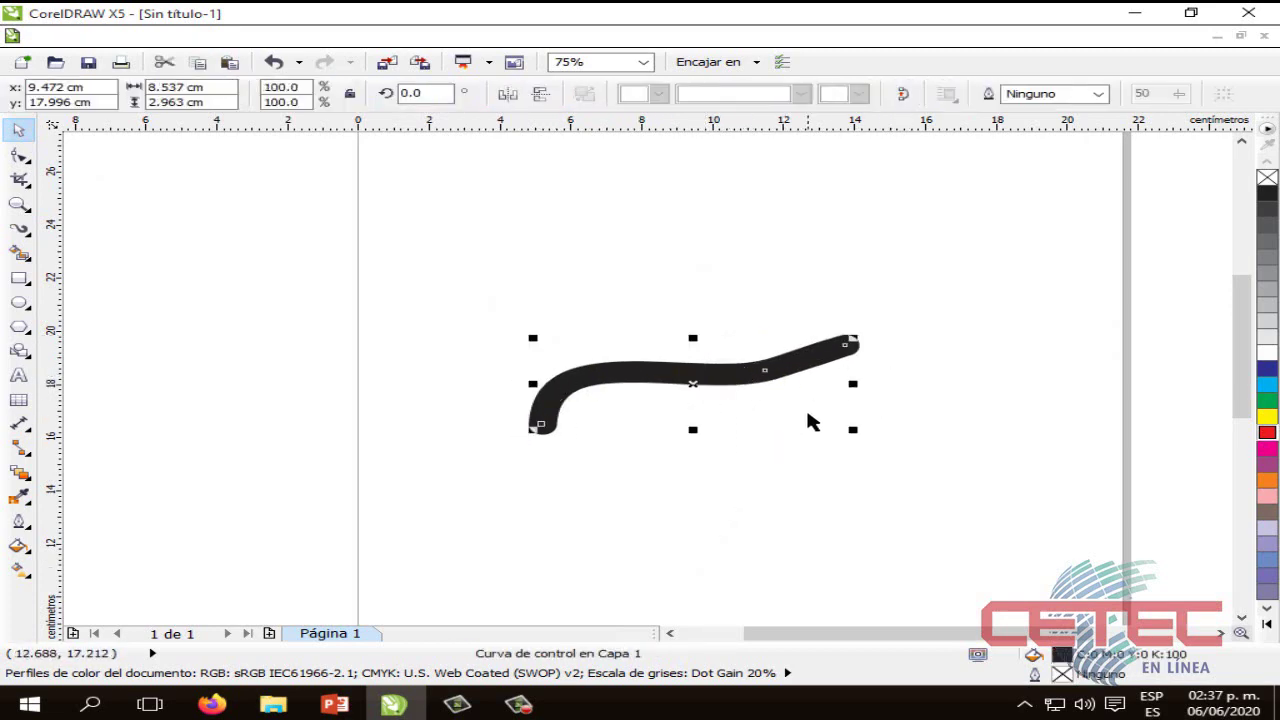
{"action": "left_click_drag", "start_coordinate": [848, 430], "coordinate": [1020, 520]}
{"action": "mouse_move", "coordinate": [840, 394]}
{"action": "left_mouse_down"}
{"action": "mouse_move", "coordinate": [805, 357]}
{"action": "mouse_move", "coordinate": [820, 274]}
{"action": "mouse_move", "coordinate": [797, 285]}
{"action": "left_mouse_up"}
{"action": "left_click", "coordinate": [845, 515]}
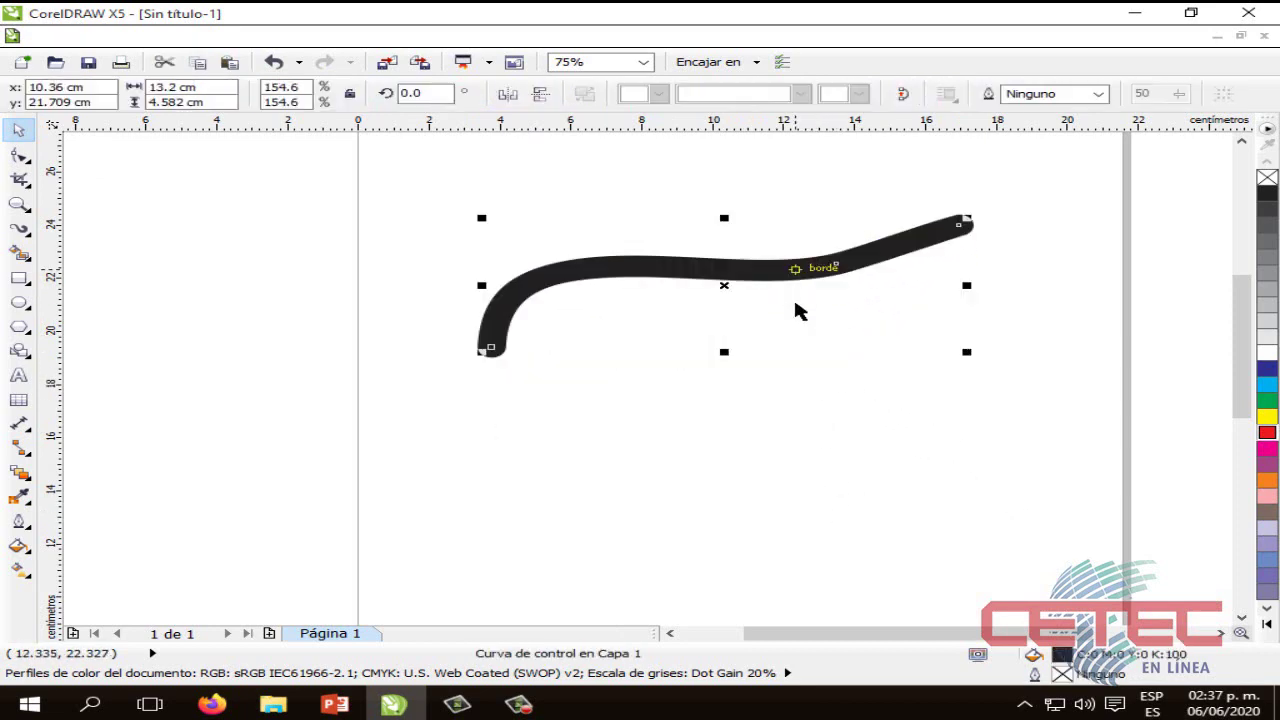
{"action": "left_click", "coordinate": [775, 285]}
{"action": "left_click", "coordinate": [786, 263]}
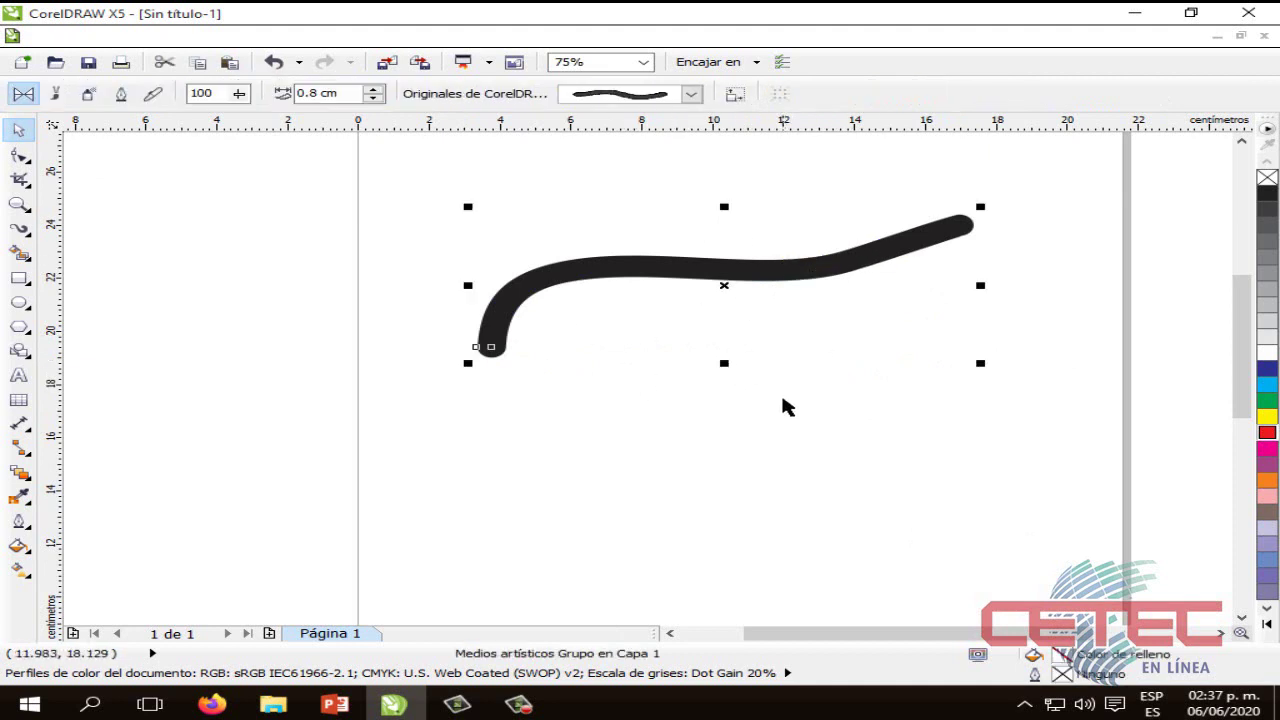
{"action": "left_click", "coordinate": [821, 400]}
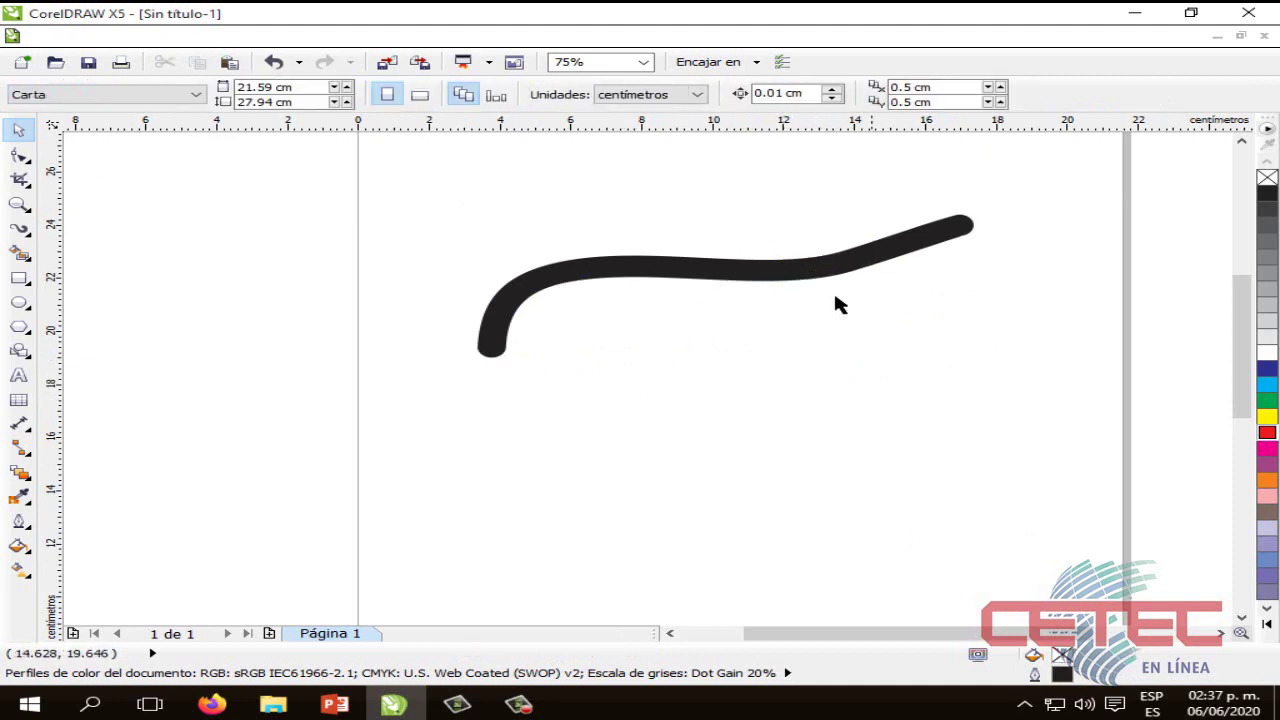
Give the stroke a yellow fill and a green outline.
{"action": "left_click", "coordinate": [873, 272]}
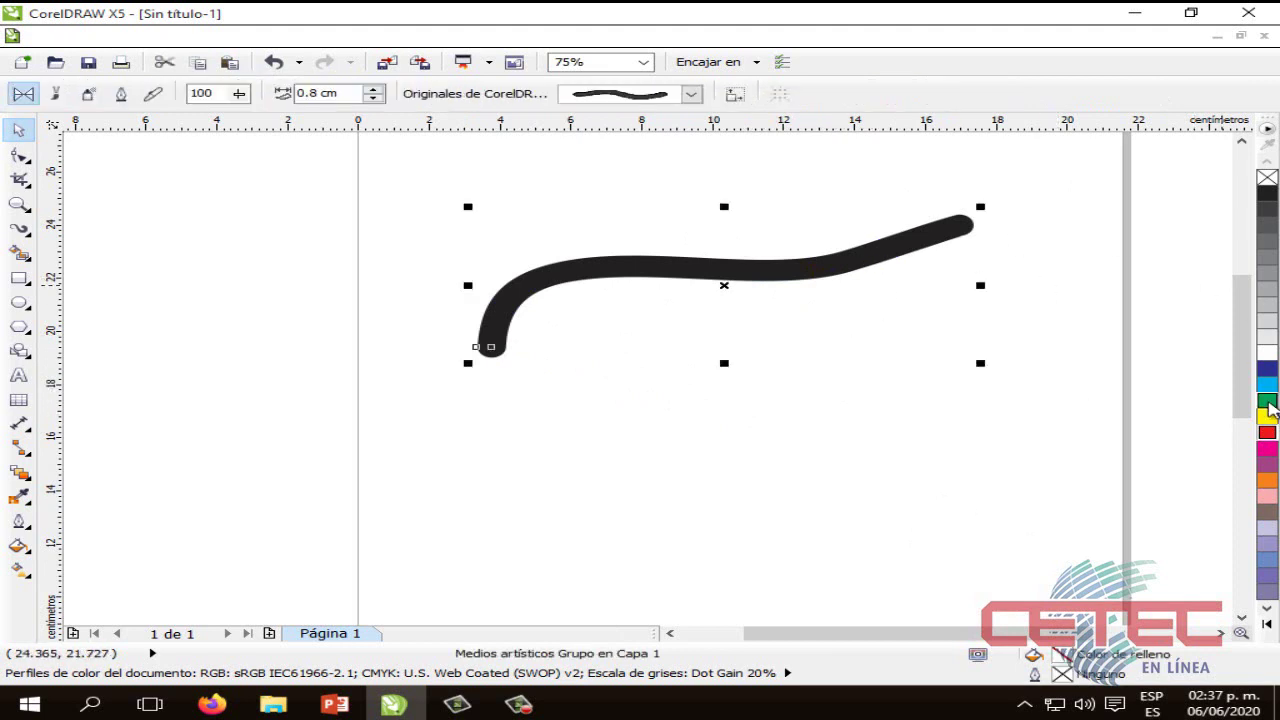
{"action": "left_click", "coordinate": [1267, 416]}
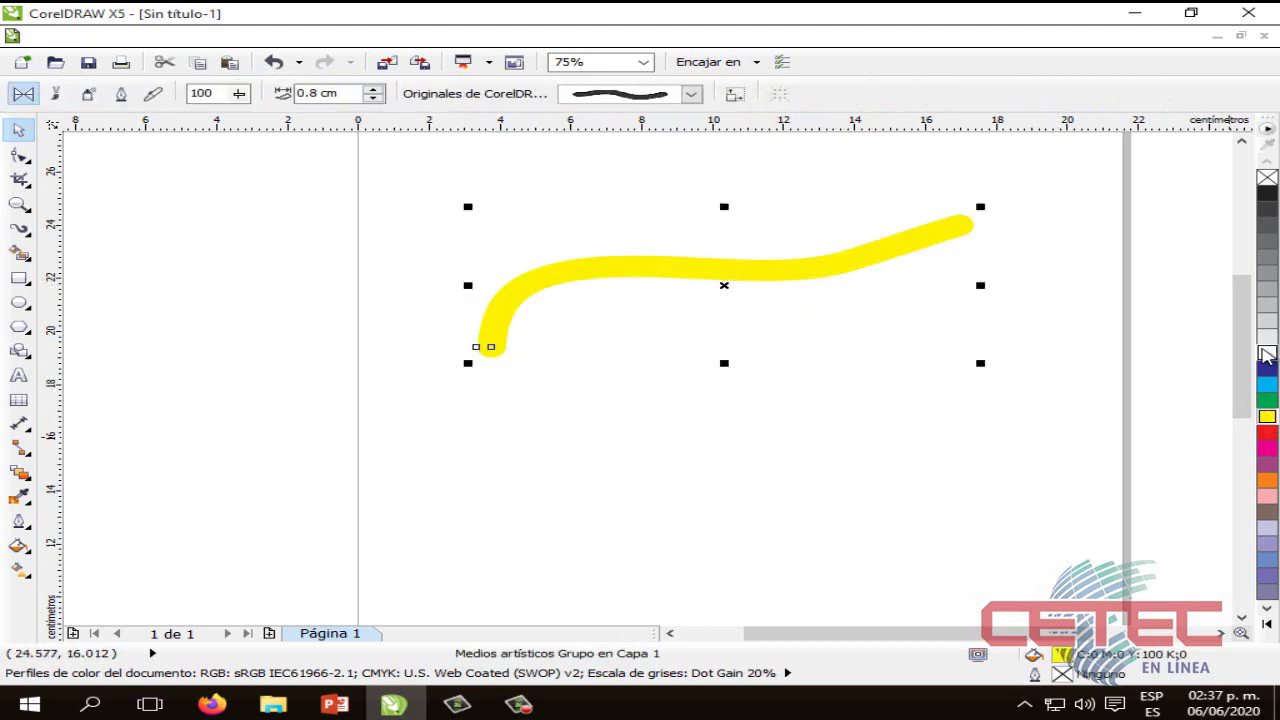
{"action": "right_click", "coordinate": [1262, 401]}
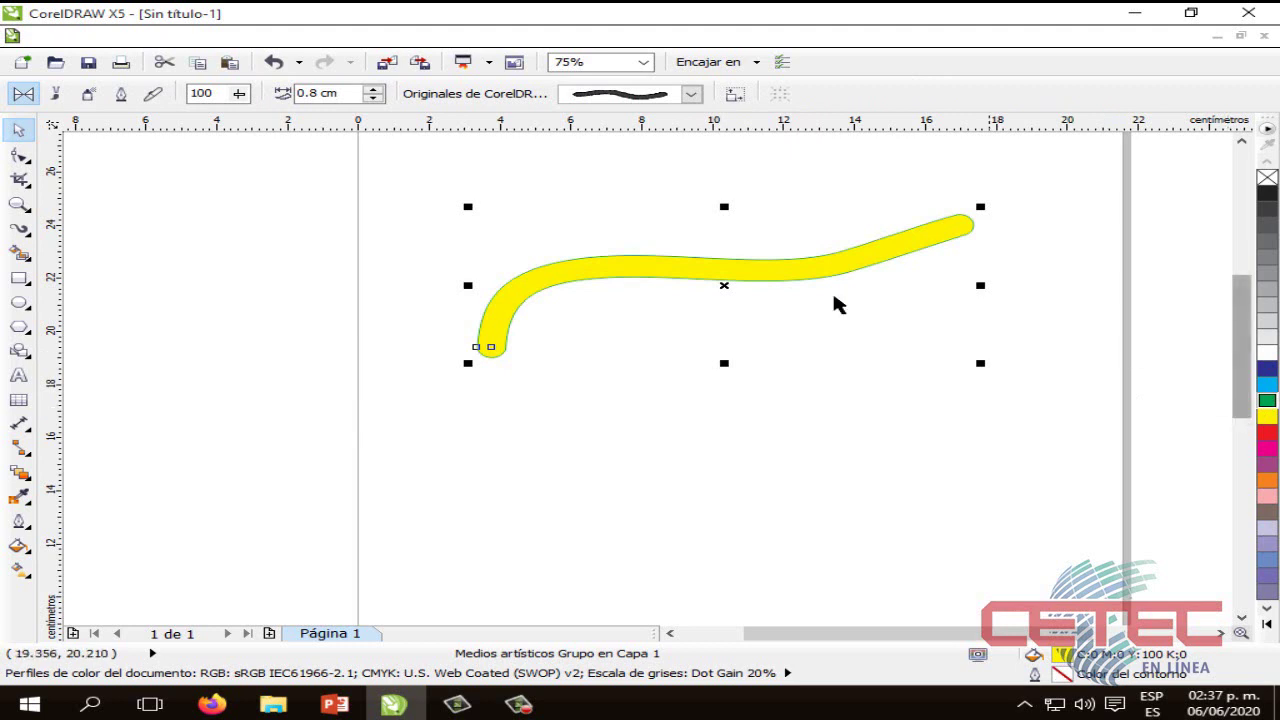
Remove the stroke's fill, refill it with green, and deselect it.
{"action": "left_click", "coordinate": [1266, 176]}
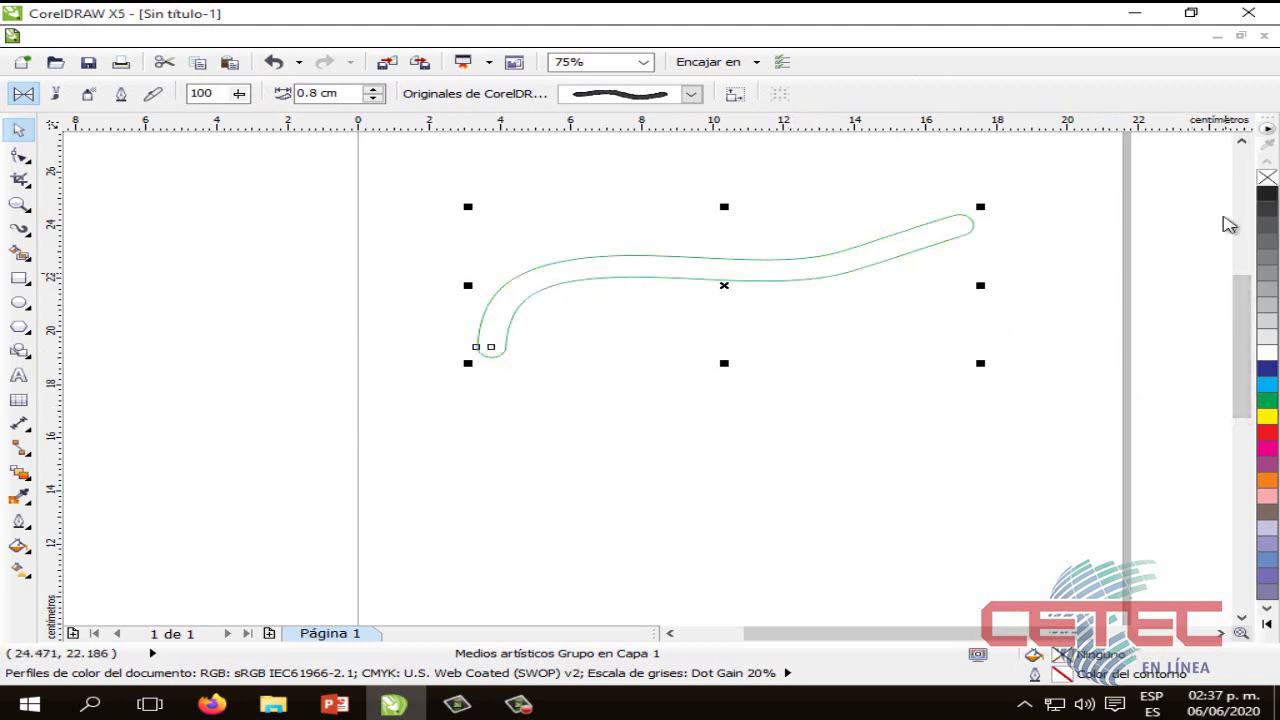
{"action": "left_click", "coordinate": [812, 416]}
{"action": "left_click", "coordinate": [751, 260]}
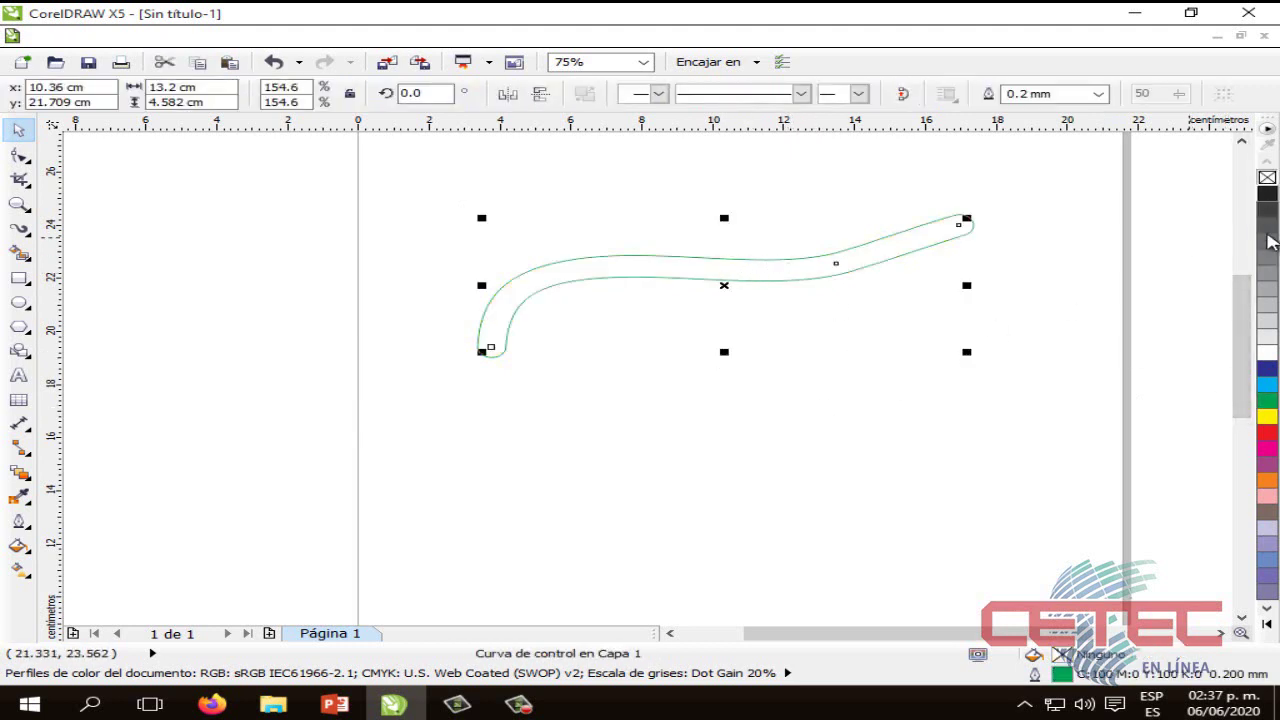
{"action": "left_click", "coordinate": [1266, 400]}
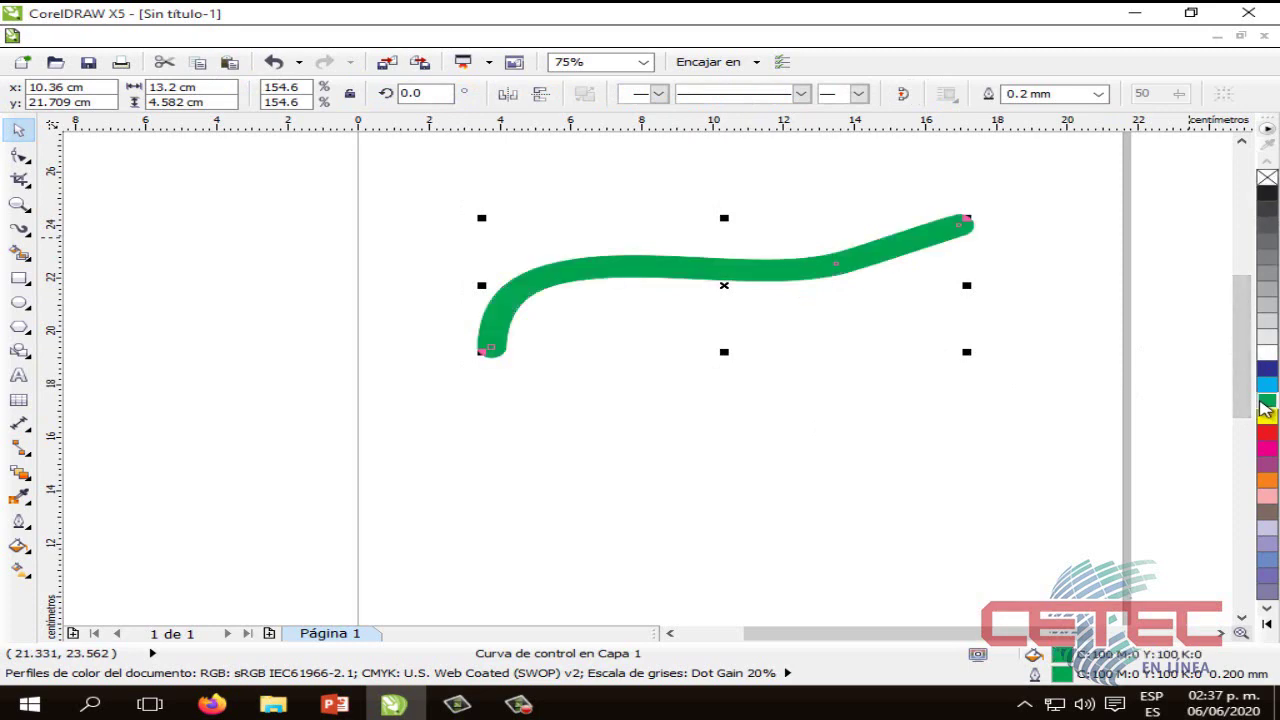
{"action": "left_click", "coordinate": [909, 393]}
Select the green stroke again, change its fill to yellow, and deselect it.
{"action": "left_click", "coordinate": [855, 252]}
{"action": "left_click", "coordinate": [852, 263]}
{"action": "left_click", "coordinate": [786, 371]}
{"action": "left_click", "coordinate": [786, 270]}
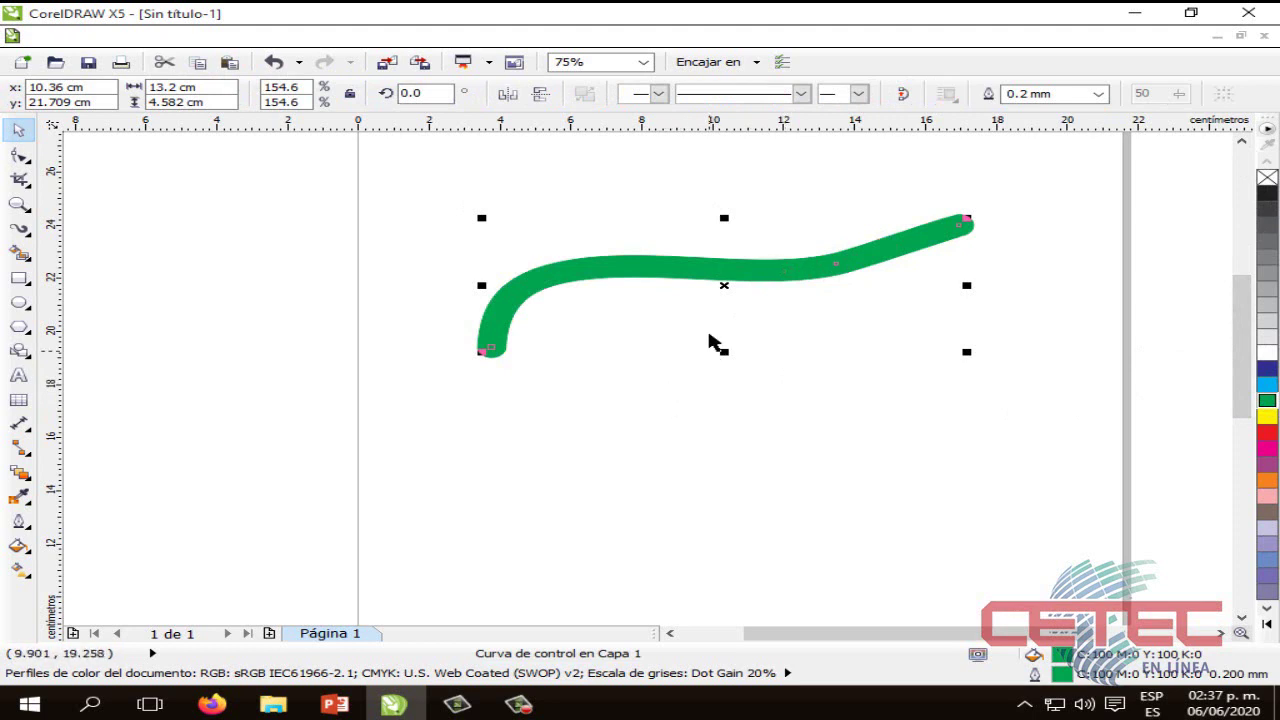
{"action": "left_click", "coordinate": [714, 266]}
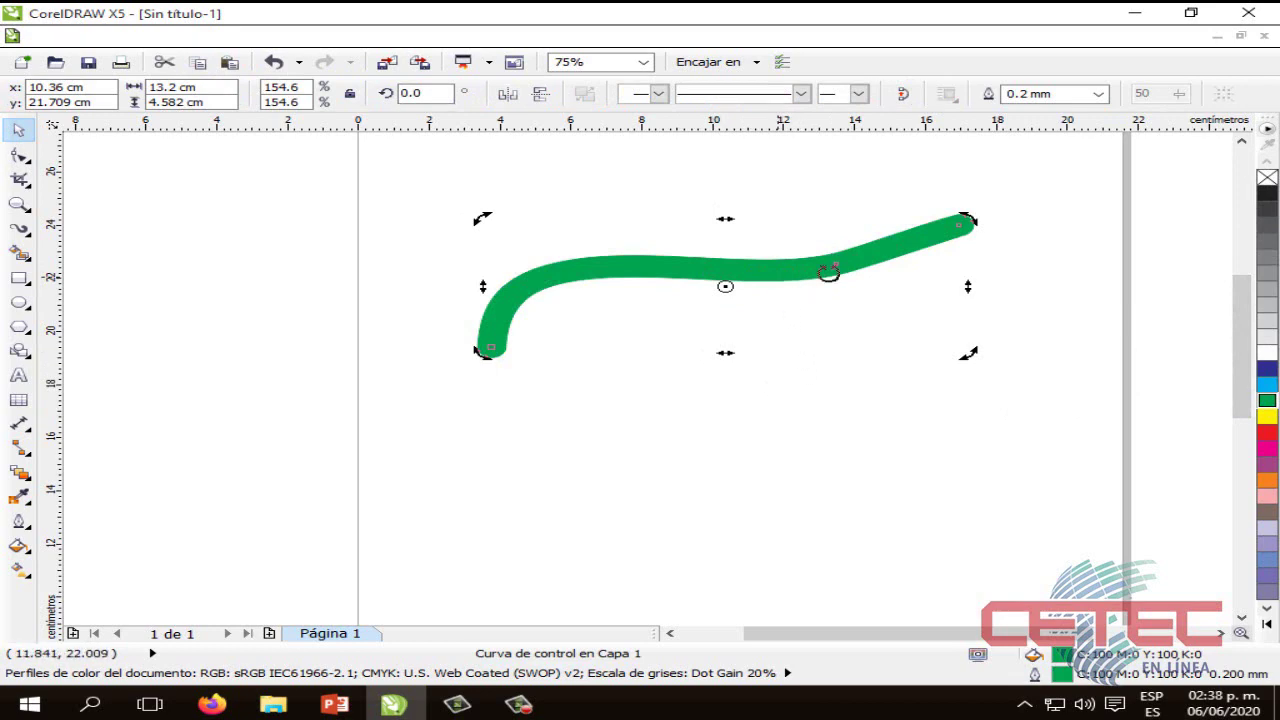
{"action": "left_click", "coordinate": [1267, 416]}
{"action": "left_click", "coordinate": [815, 460]}
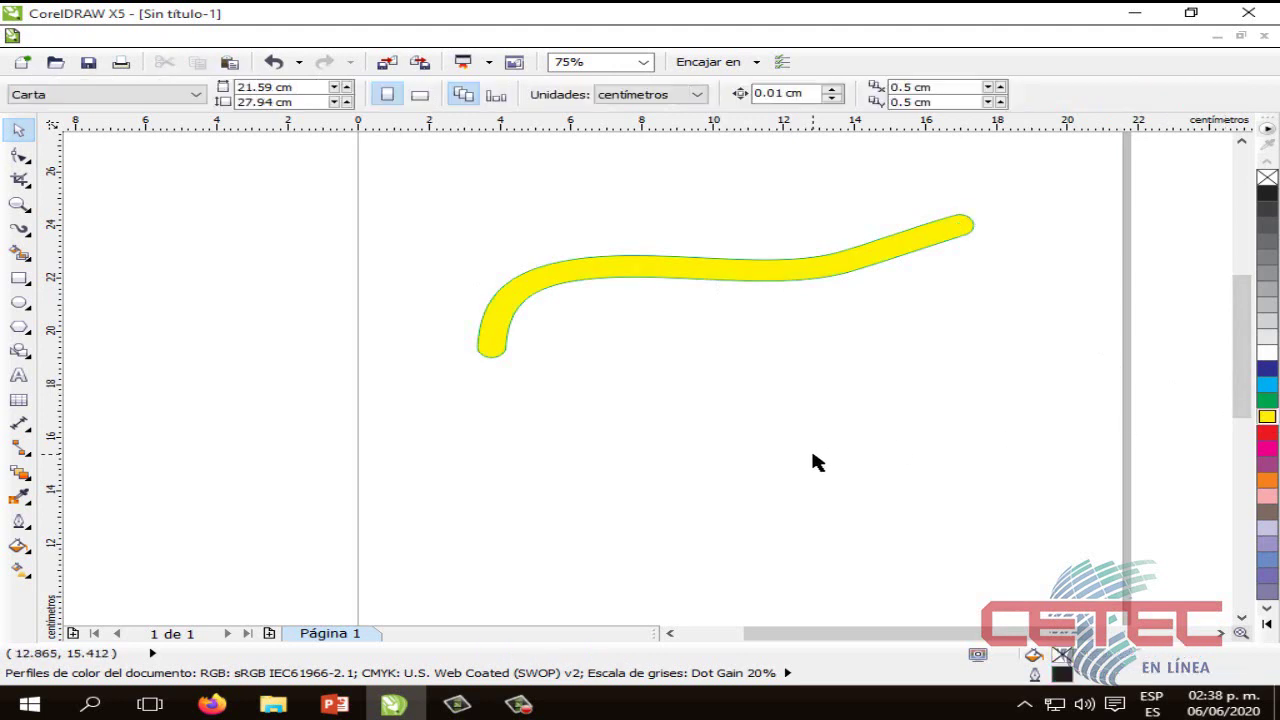
Change the stroke's fill to black without altering the default fill, and deselect it.
{"action": "left_click", "coordinate": [1267, 195]}
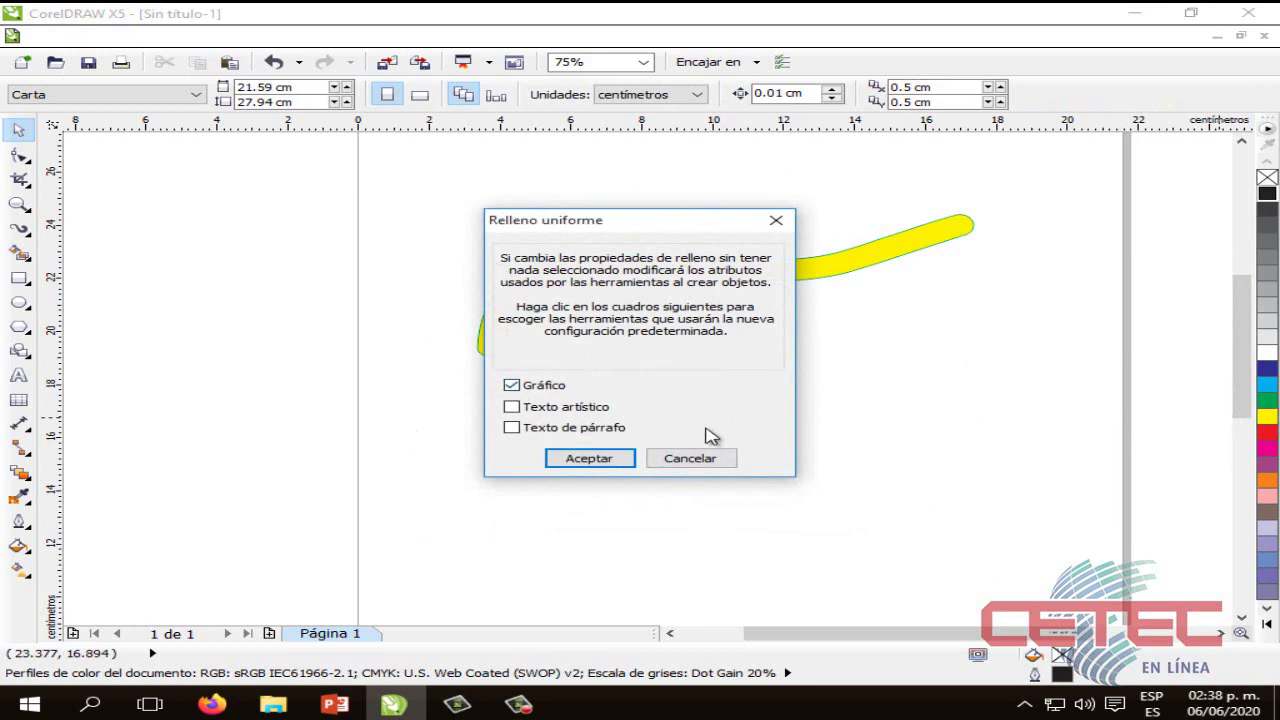
{"action": "left_click", "coordinate": [785, 218]}
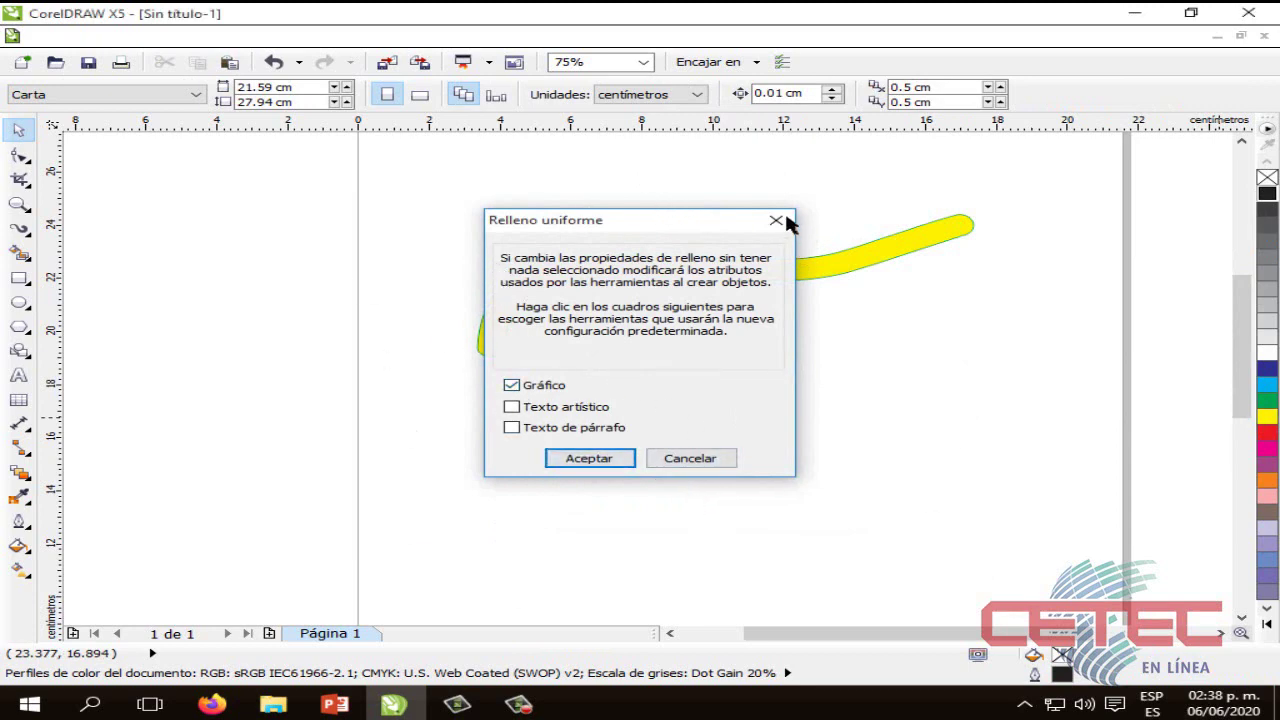
{"action": "left_click", "coordinate": [771, 271]}
{"action": "left_click", "coordinate": [1265, 192]}
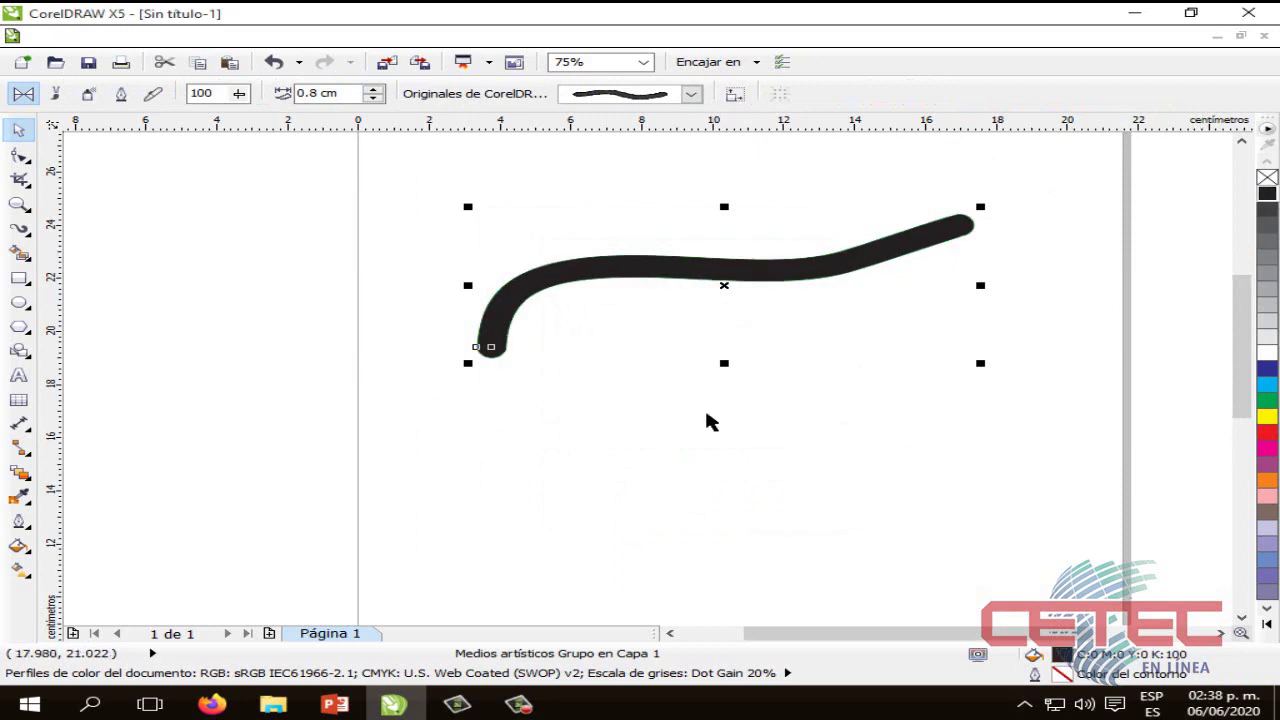
{"action": "left_click", "coordinate": [641, 477]}
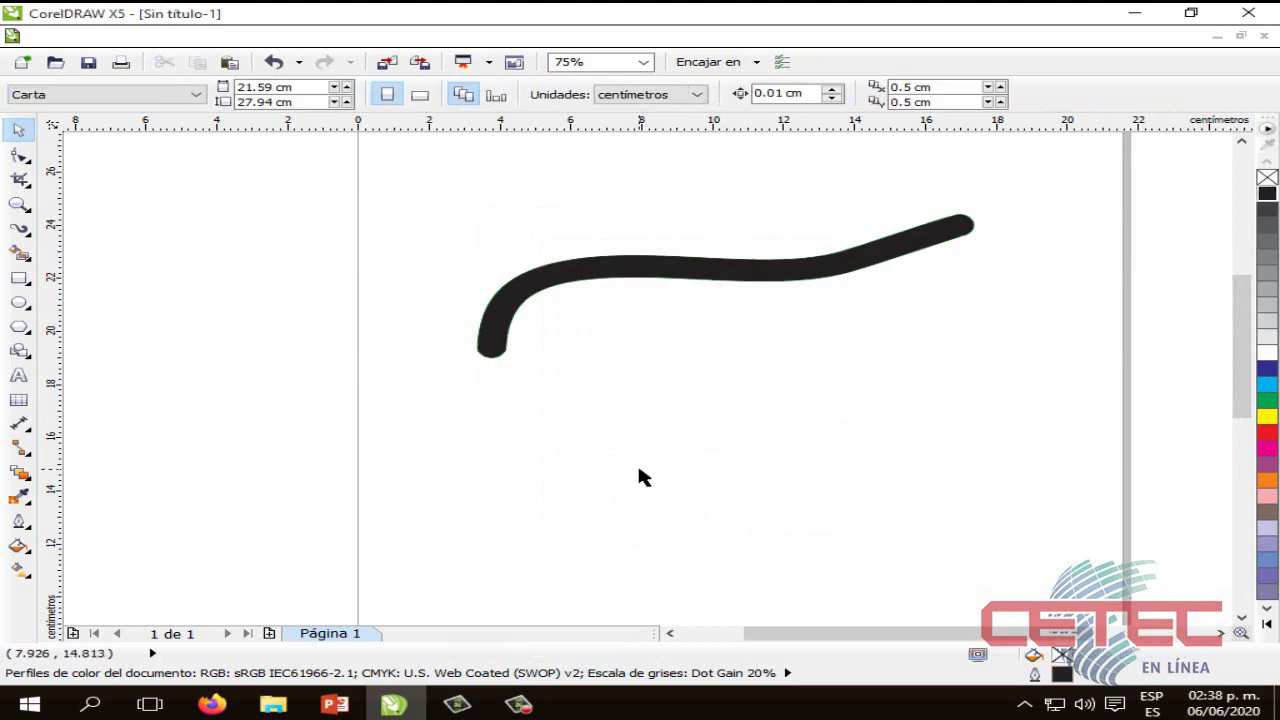
Add the artistic text "CETEC ARAGON" below the stroke.
{"action": "left_click", "coordinate": [18, 375]}
{"action": "left_click", "coordinate": [741, 454]}
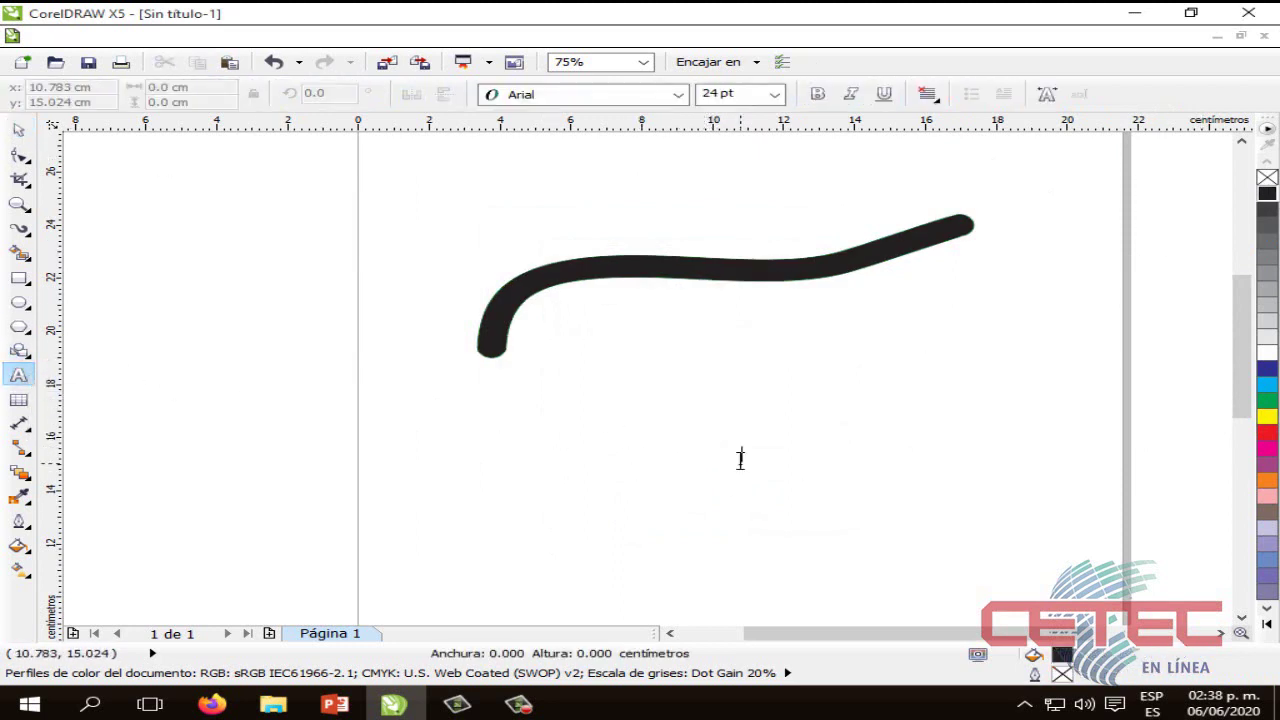
{"action": "type", "text": "CE"}
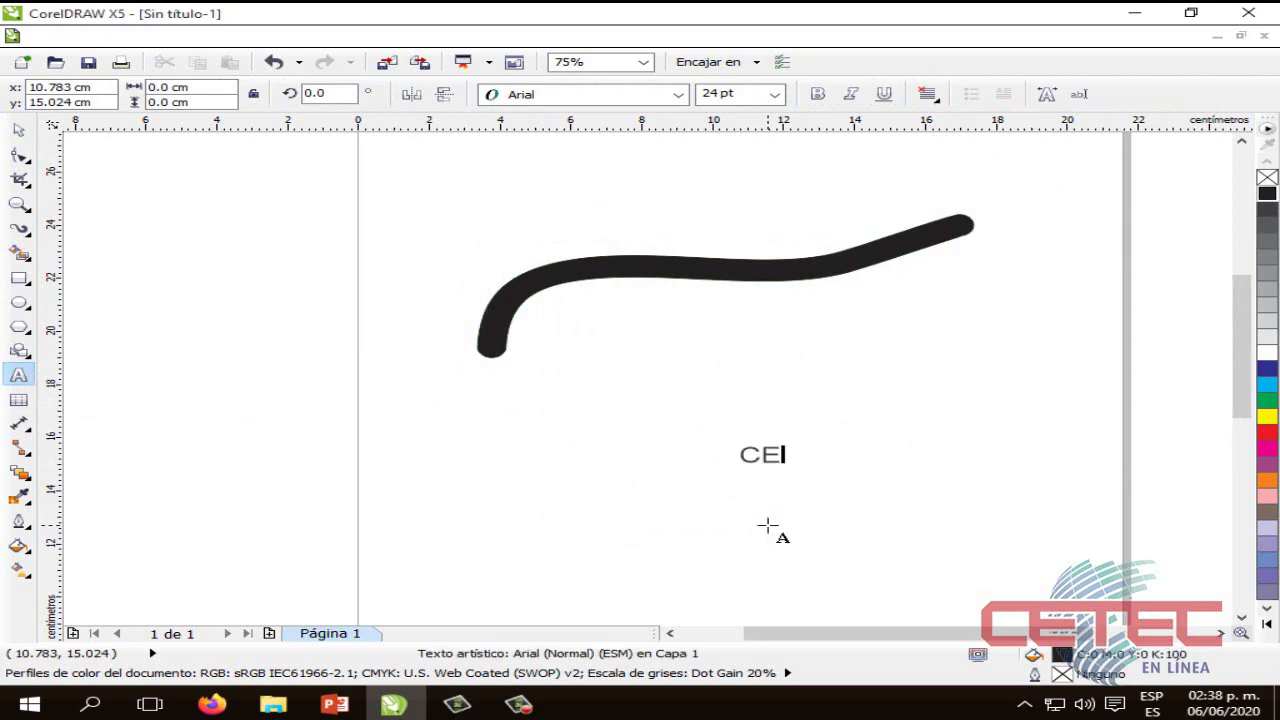
{"action": "type", "text": "TEC ARAGON"}
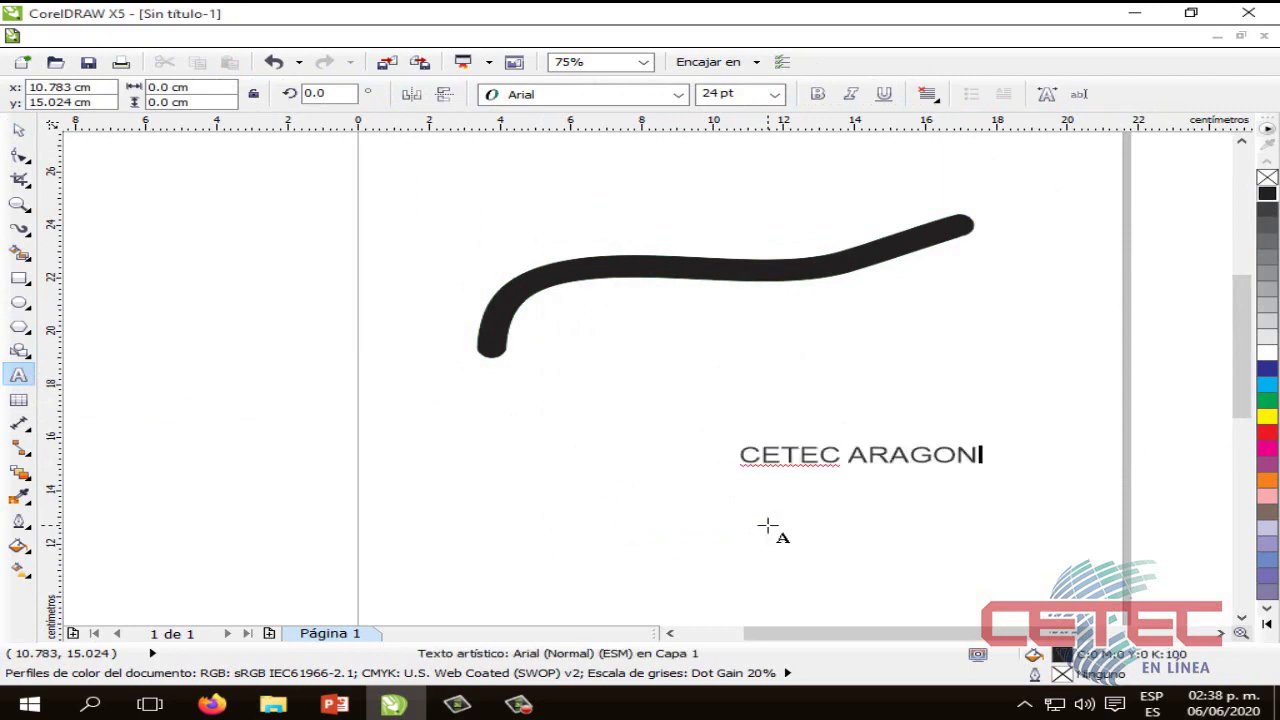
{"action": "left_click", "coordinate": [18, 130]}
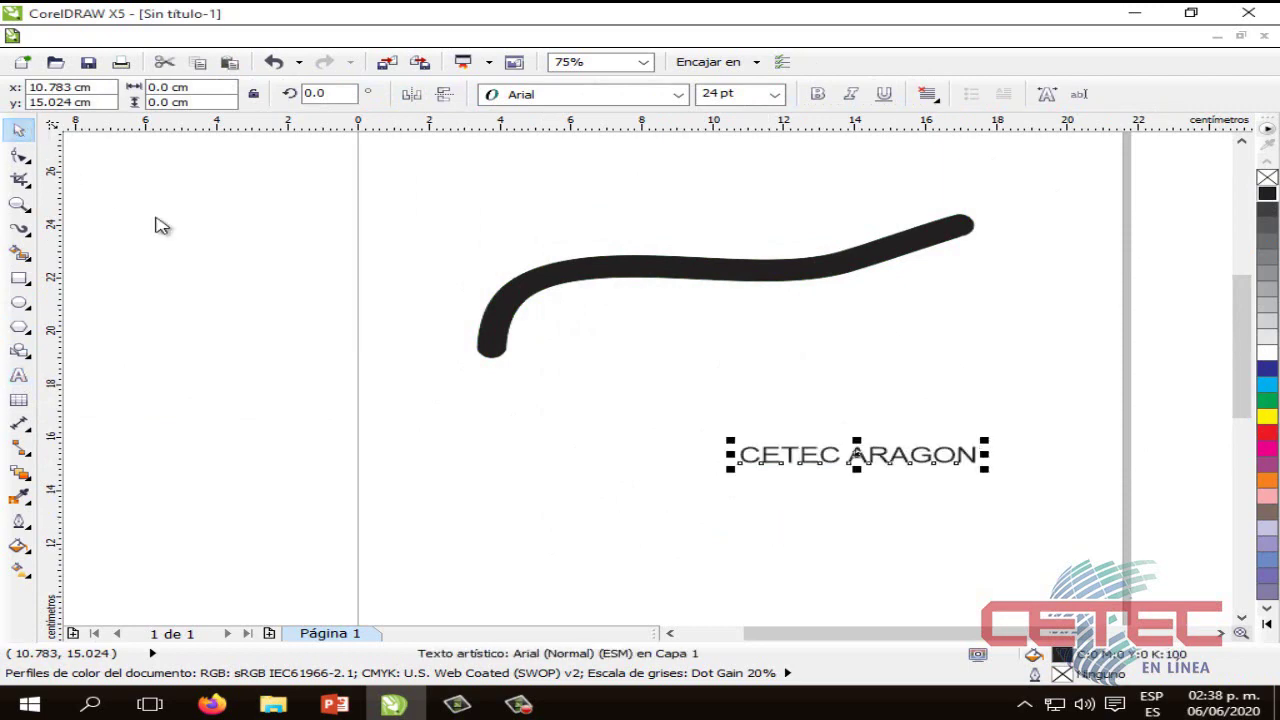
Change the font of the CETEC ARAGON text to Dax-BoldCaps.
{"action": "double_click", "coordinate": [975, 458]}
{"action": "left_click_drag", "start_coordinate": [980, 458], "coordinate": [775, 475]}
{"action": "left_click", "coordinate": [678, 94]}
{"action": "mouse_move", "coordinate": [818, 260]}
{"action": "left_click_drag", "start_coordinate": [836, 240], "coordinate": [842, 315]}
{"action": "left_click", "coordinate": [613, 264]}
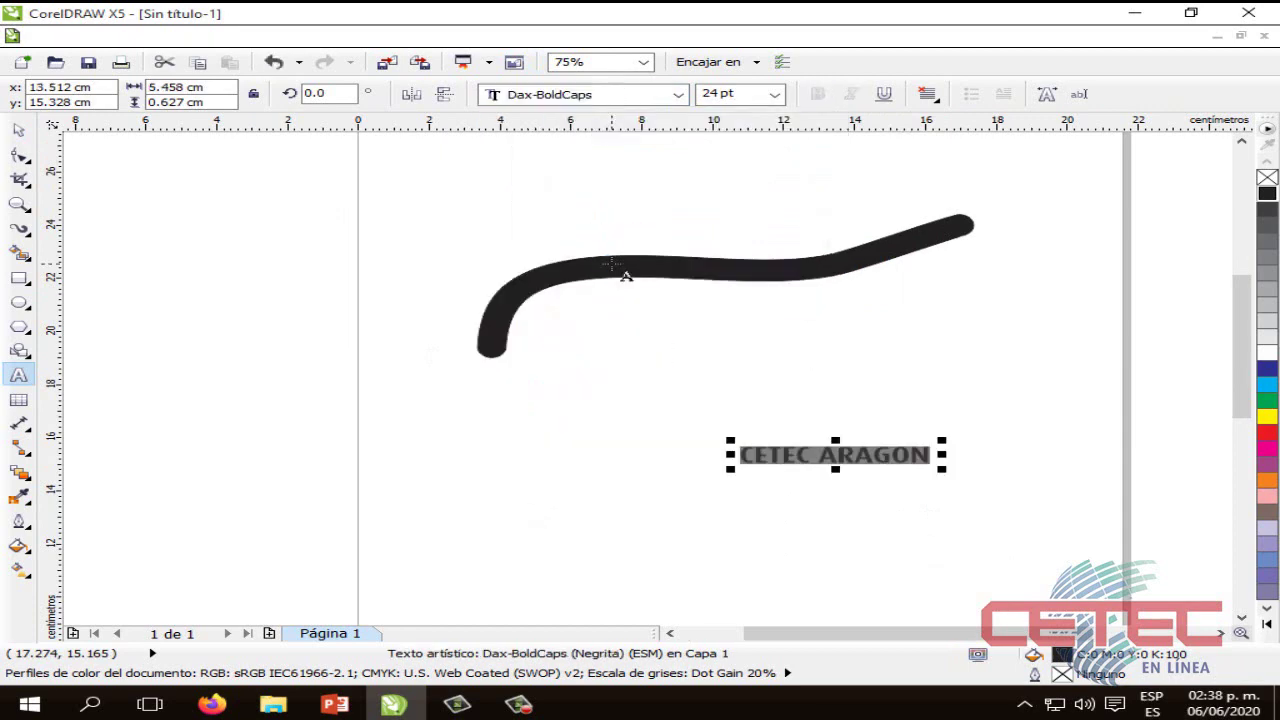
Enlarge the CETEC ARAGON text to about 57.2 pt, roughly 12.7 cm wide, just beneath the stroke.
{"action": "left_click", "coordinate": [18, 130]}
{"action": "left_click_drag", "start_coordinate": [935, 468], "coordinate": [782, 379]}
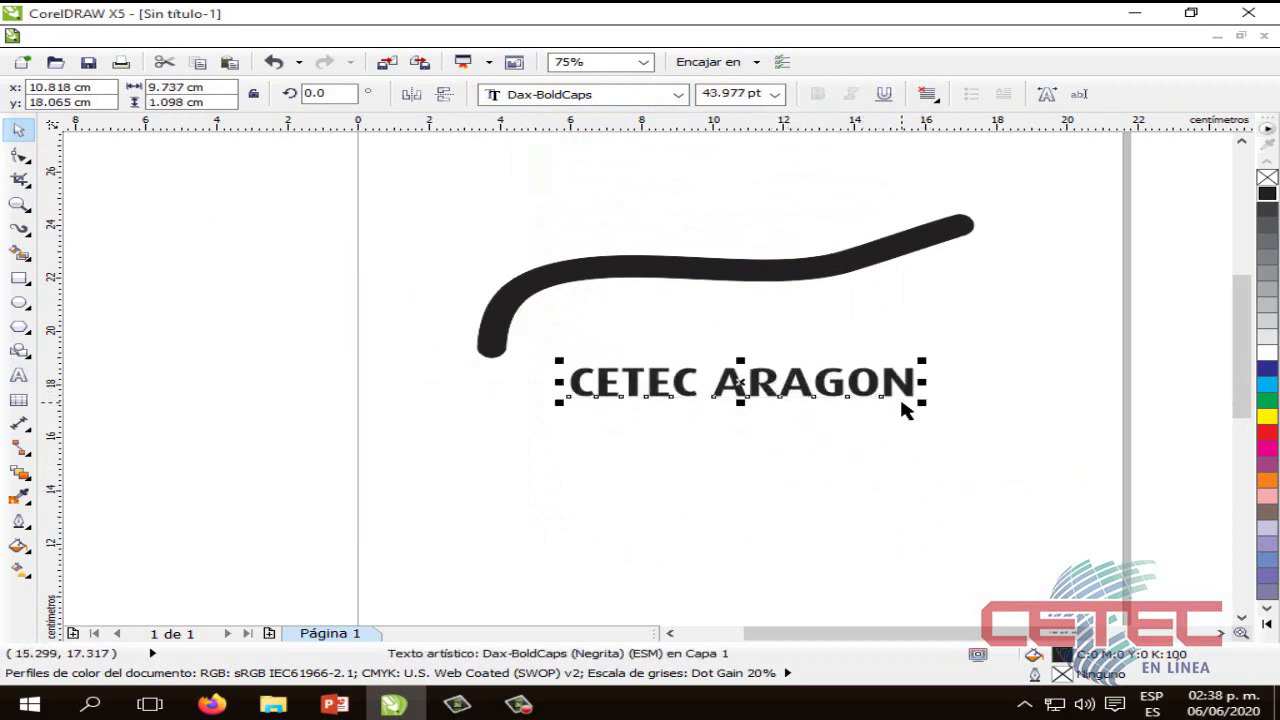
{"action": "left_click_drag", "start_coordinate": [927, 403], "coordinate": [991, 434]}
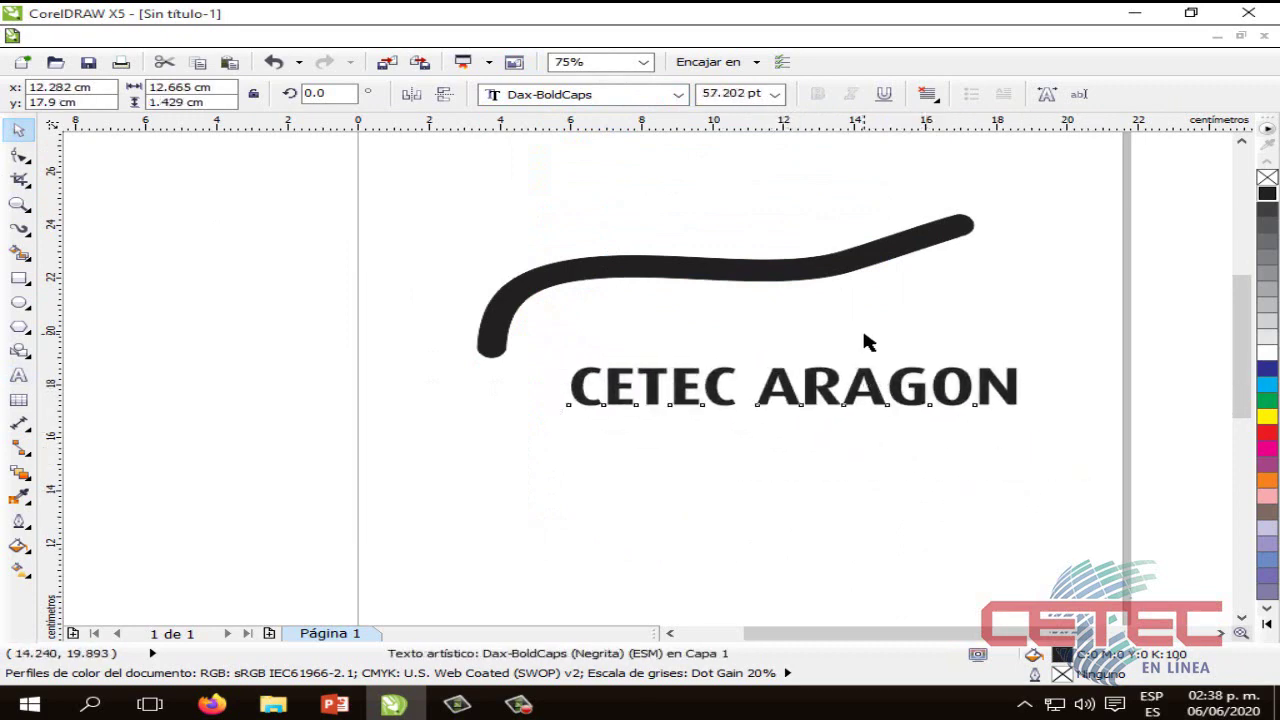
Move the CETEC ARAGON text about 2.7 cm down, clear of the stroke, and keep it selected.
{"action": "left_click", "coordinate": [847, 425]}
{"action": "left_click", "coordinate": [852, 395]}
{"action": "left_click_drag", "start_coordinate": [857, 404], "coordinate": [855, 478]}
{"action": "left_click", "coordinate": [871, 508]}
{"action": "left_click", "coordinate": [869, 468]}
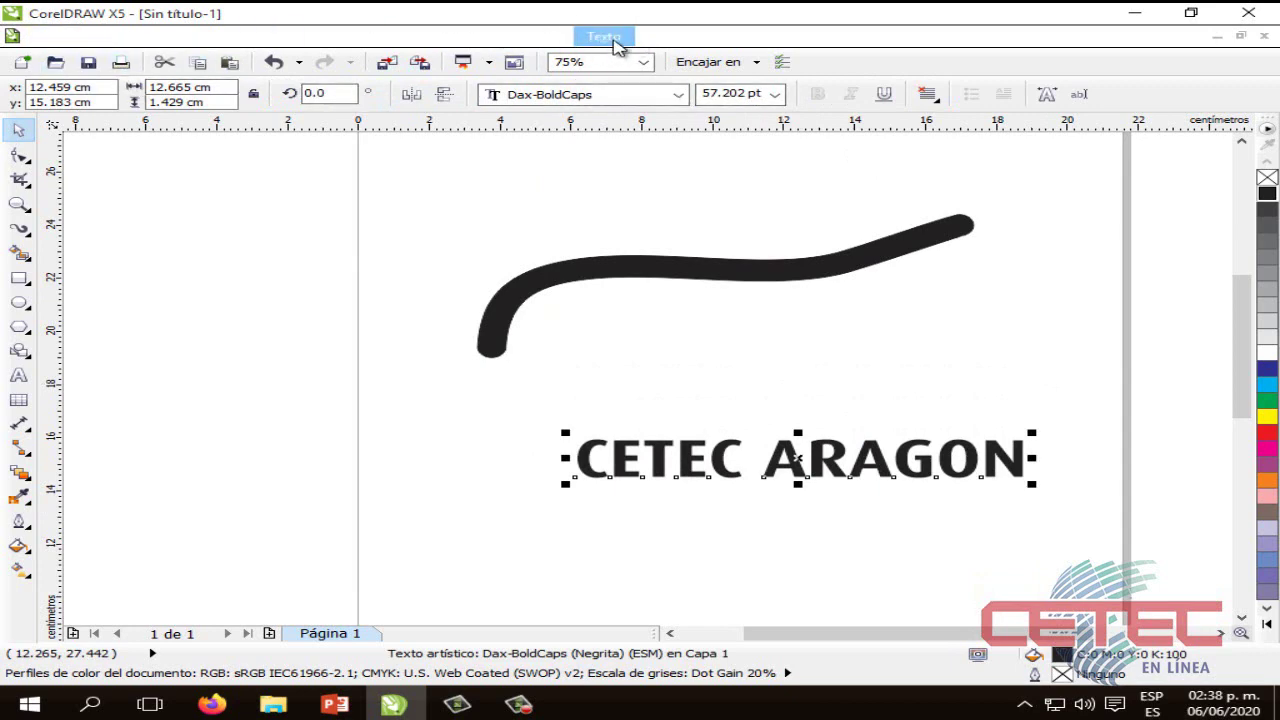
Fit the CETEC ARAGON text to the stroke's path, about 0.32 cm off the path and 2.88 cm along it.
{"action": "left_click", "coordinate": [605, 37]}
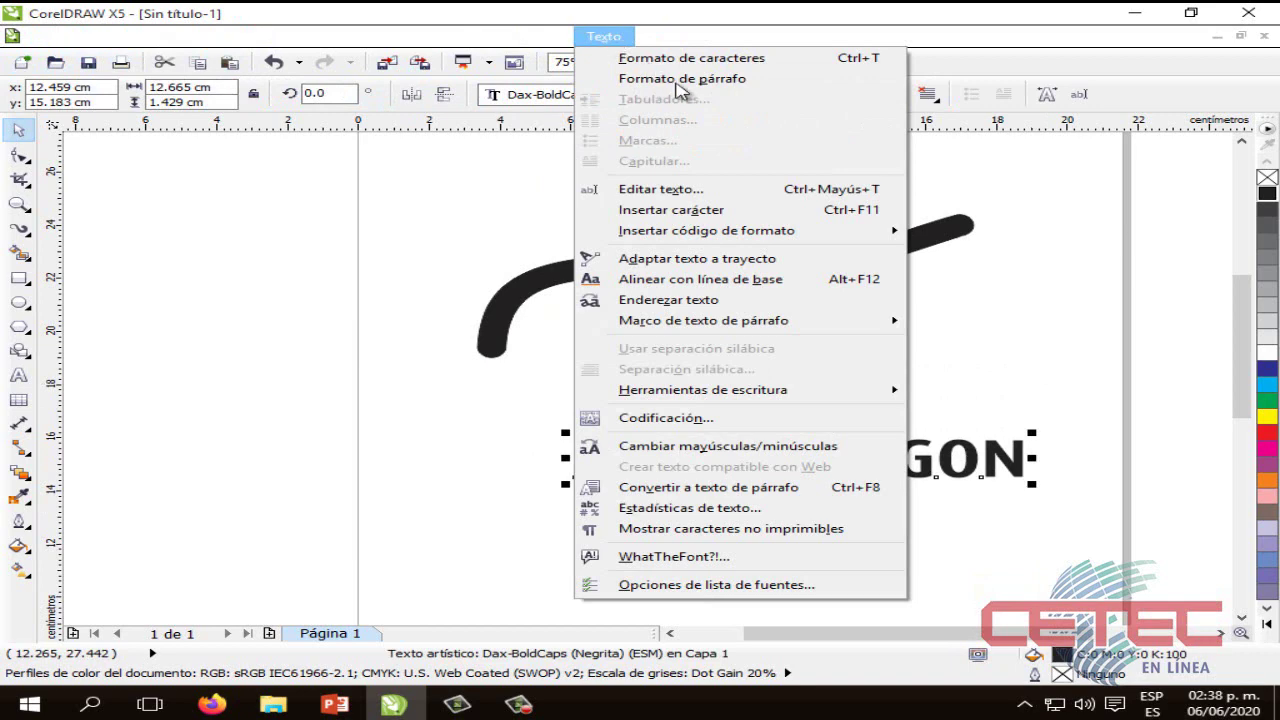
{"action": "left_click", "coordinate": [712, 273]}
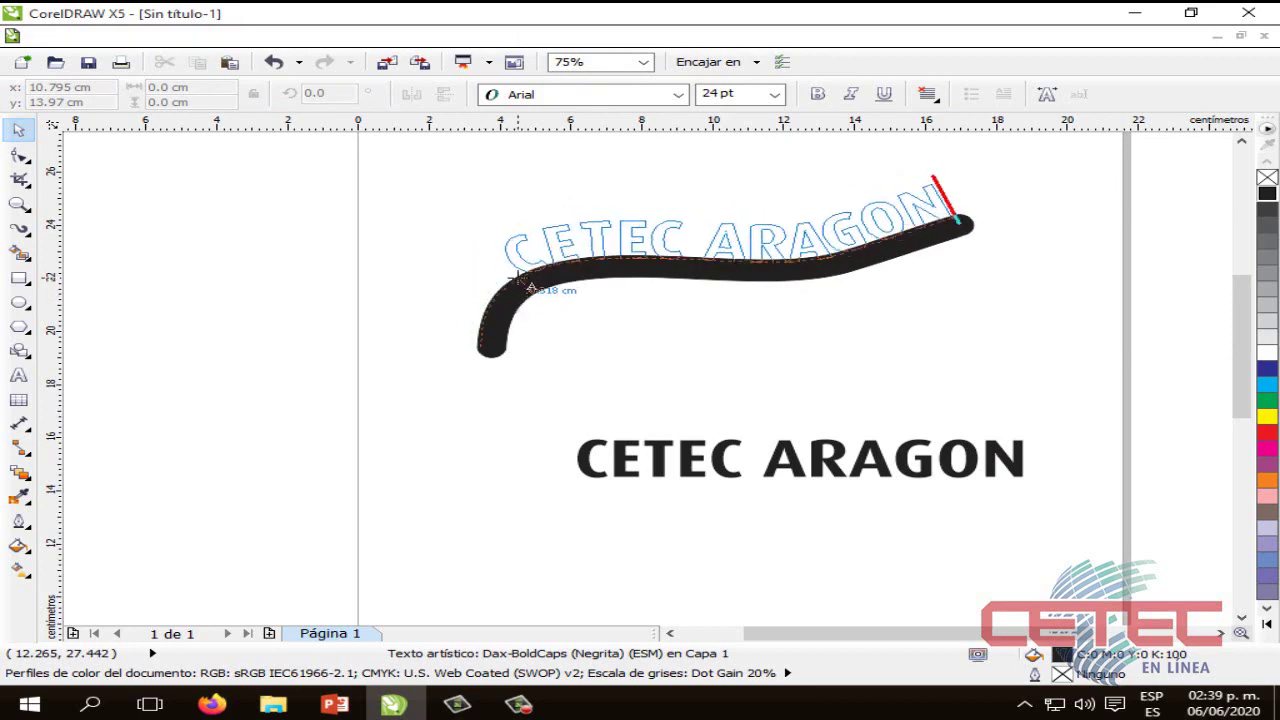
{"action": "left_click", "coordinate": [530, 289]}
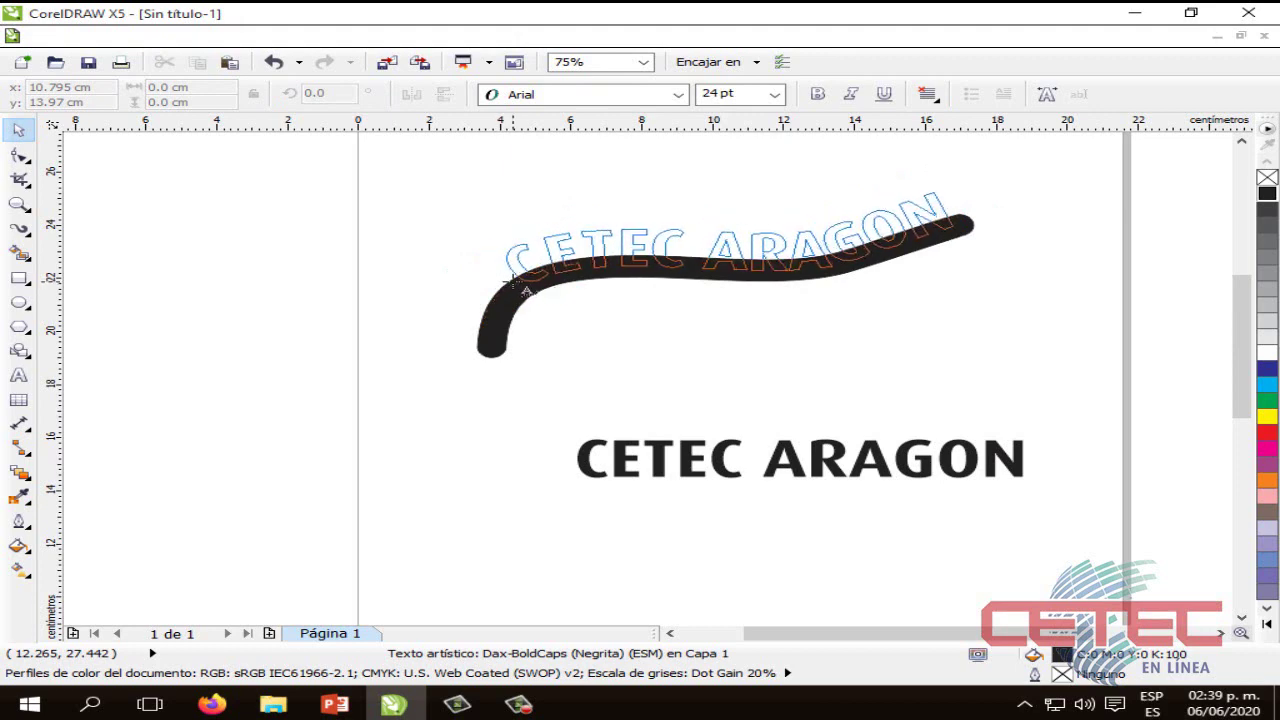
{"action": "left_click", "coordinate": [512, 279]}
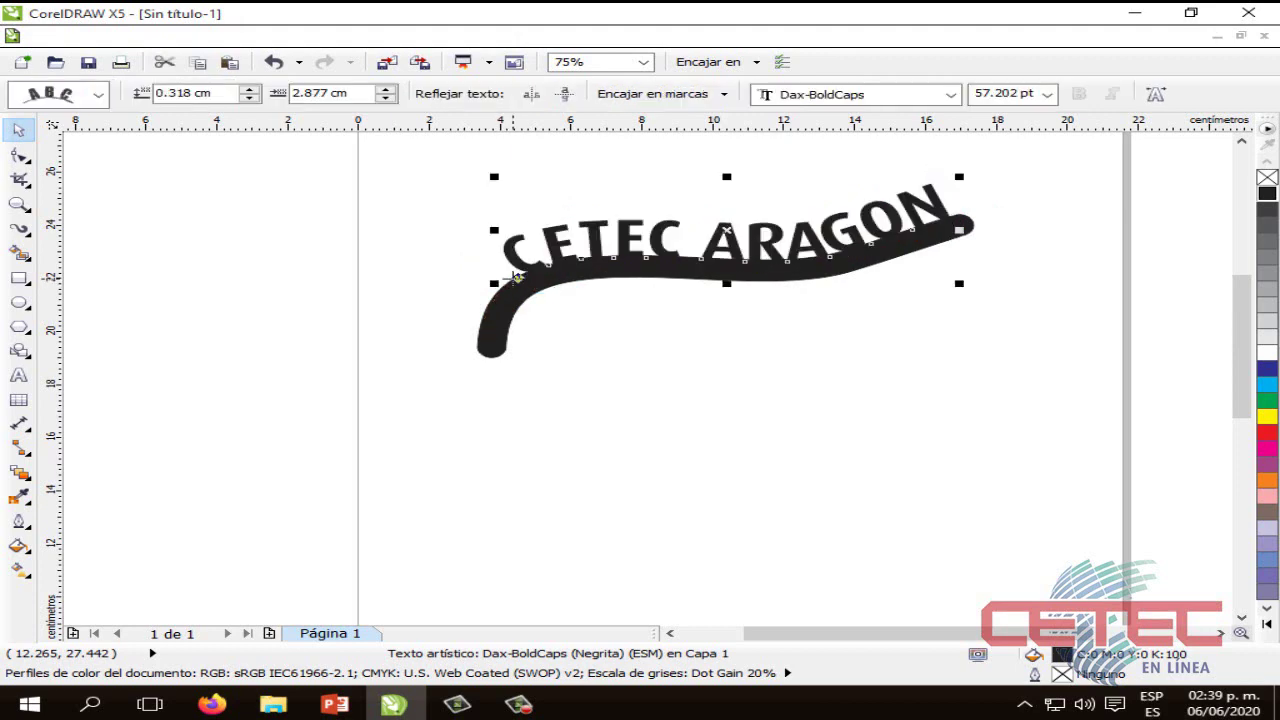
{"action": "left_click", "coordinate": [708, 362]}
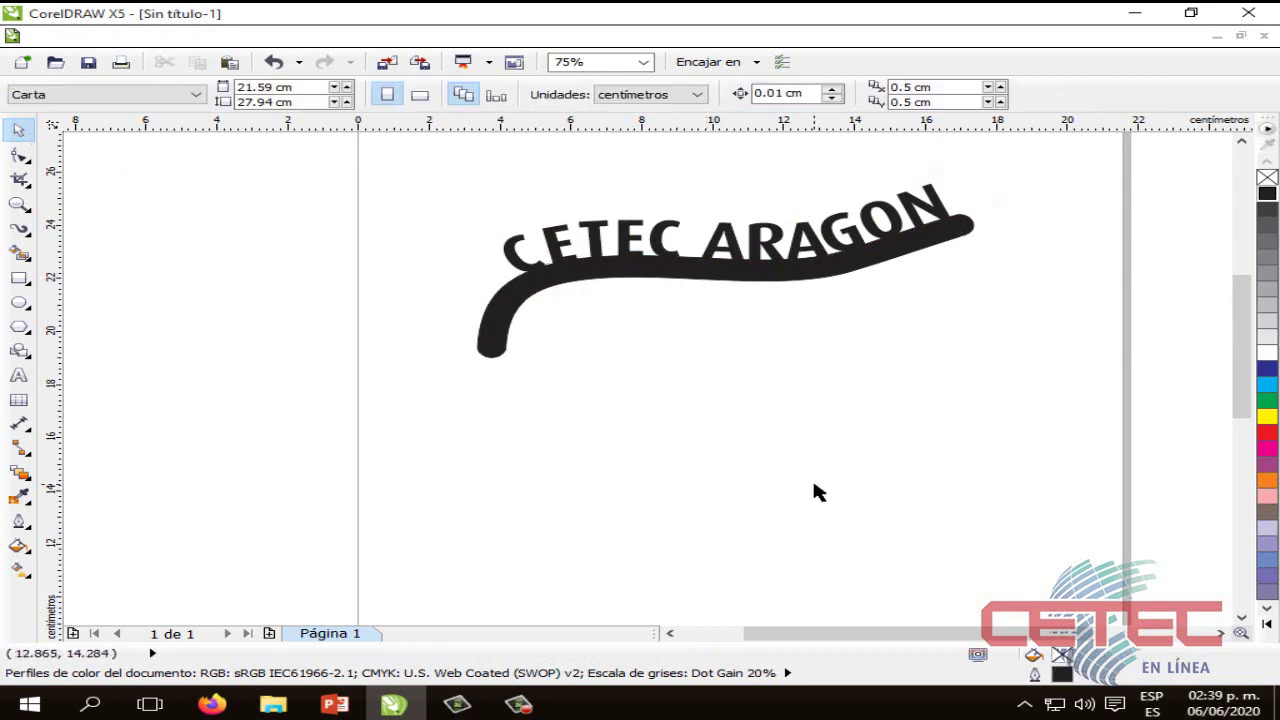
Enlarge the fitted text and stroke together to a text size of about 66.6 pt and shift them slightly left and down.
{"action": "left_click", "coordinate": [779, 277]}
{"action": "left_click", "coordinate": [787, 340]}
{"action": "left_click", "coordinate": [768, 266]}
{"action": "left_click", "coordinate": [828, 402]}
{"action": "left_click", "coordinate": [786, 278]}
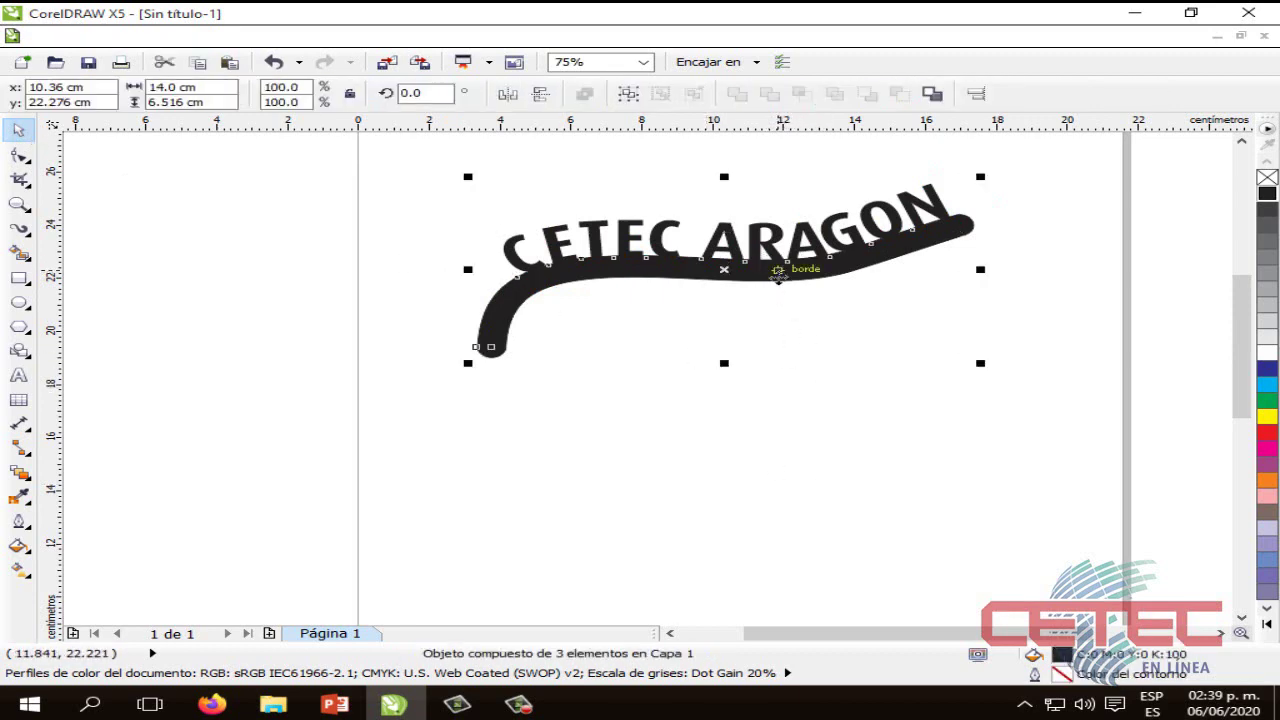
{"action": "left_click", "coordinate": [766, 284]}
{"action": "left_click", "coordinate": [776, 283]}
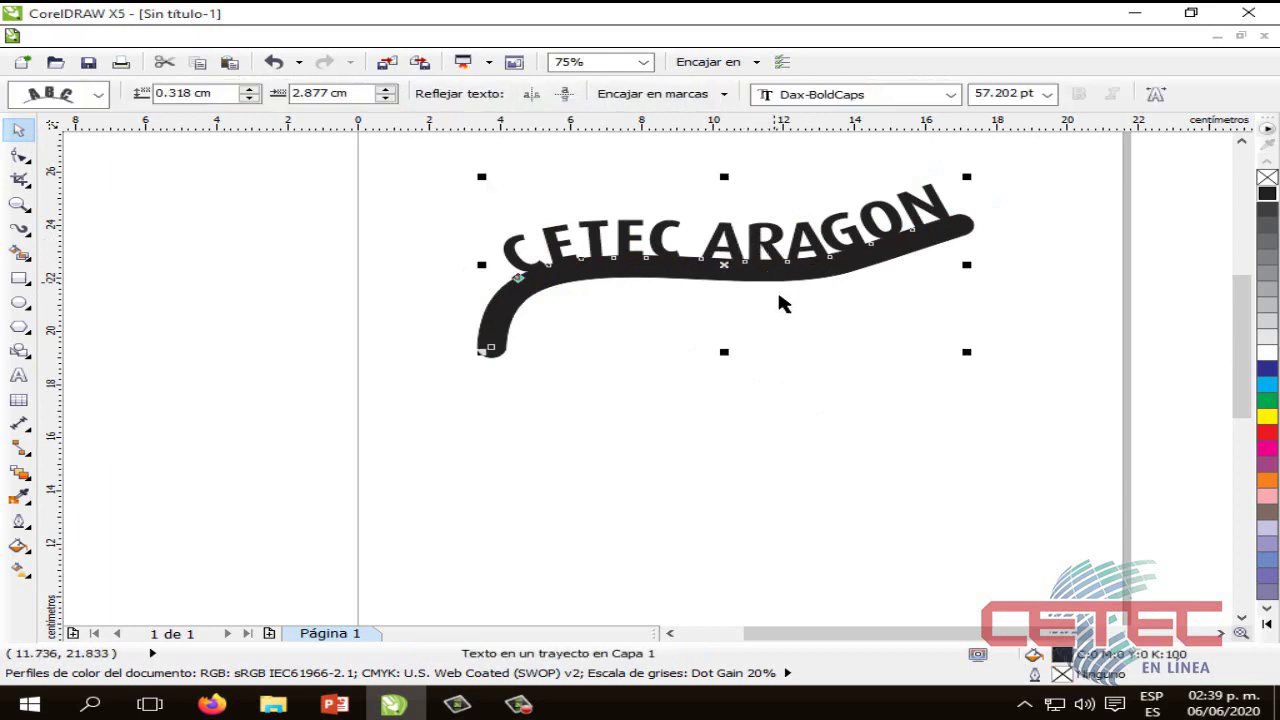
{"action": "left_click", "coordinate": [810, 398]}
{"action": "left_click", "coordinate": [797, 276]}
{"action": "left_click_drag", "start_coordinate": [969, 351], "coordinate": [1111, 374]}
{"action": "left_click", "coordinate": [838, 300]}
{"action": "left_click_drag", "start_coordinate": [838, 300], "coordinate": [777, 317]}
Try further resizing of the combined text and stroke, and undo it.
{"action": "left_click_drag", "start_coordinate": [994, 409], "coordinate": [866, 412]}
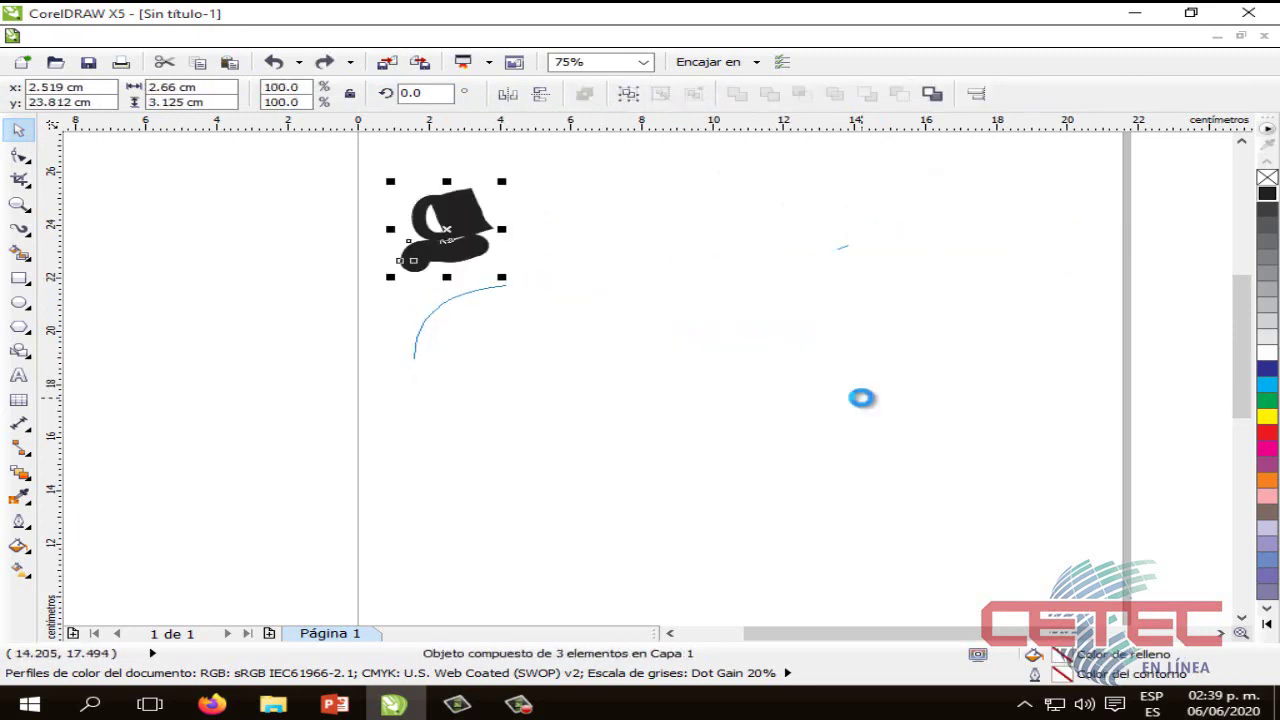
{"action": "left_click_drag", "start_coordinate": [1040, 444], "coordinate": [368, 164]}
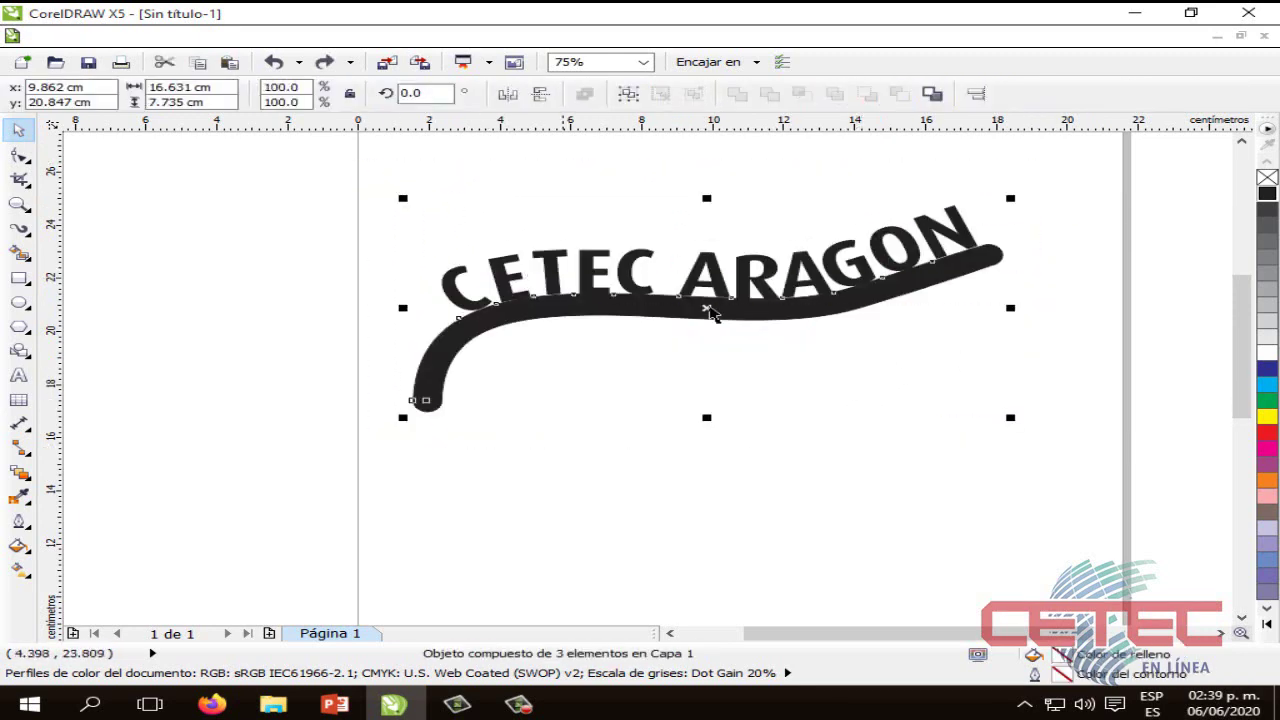
{"action": "mouse_move", "coordinate": [1009, 419]}
{"action": "left_mouse_down"}
{"action": "mouse_move", "coordinate": [718, 303]}
{"action": "mouse_move", "coordinate": [1063, 426]}
{"action": "mouse_move", "coordinate": [1006, 441]}
{"action": "left_mouse_up"}
Move the fitted text and stroke together about 1 cm to the right.
{"action": "left_click", "coordinate": [748, 399]}
{"action": "left_click", "coordinate": [704, 295]}
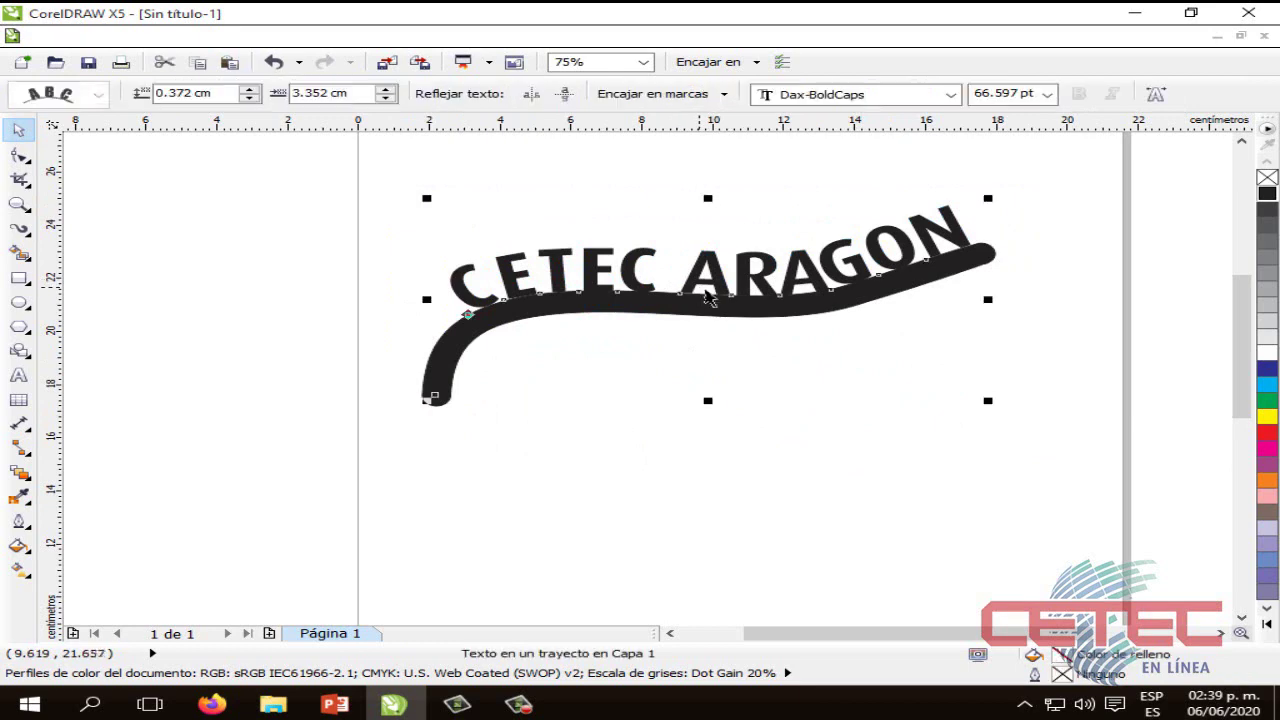
{"action": "left_click_drag", "start_coordinate": [815, 300], "coordinate": [850, 309]}
{"action": "left_click", "coordinate": [841, 416]}
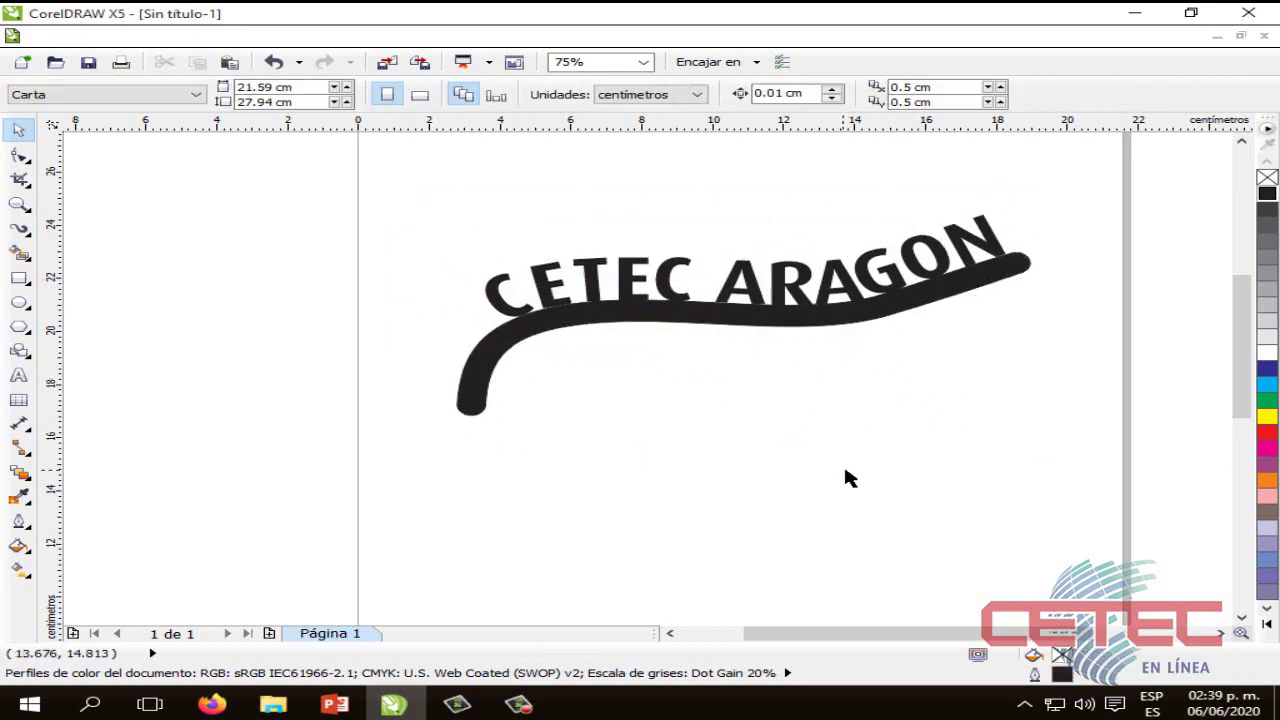
Change the font of the whole fitted CETEC ARAGON text to Eras Bold ITC.
{"action": "left_click", "coordinate": [890, 280]}
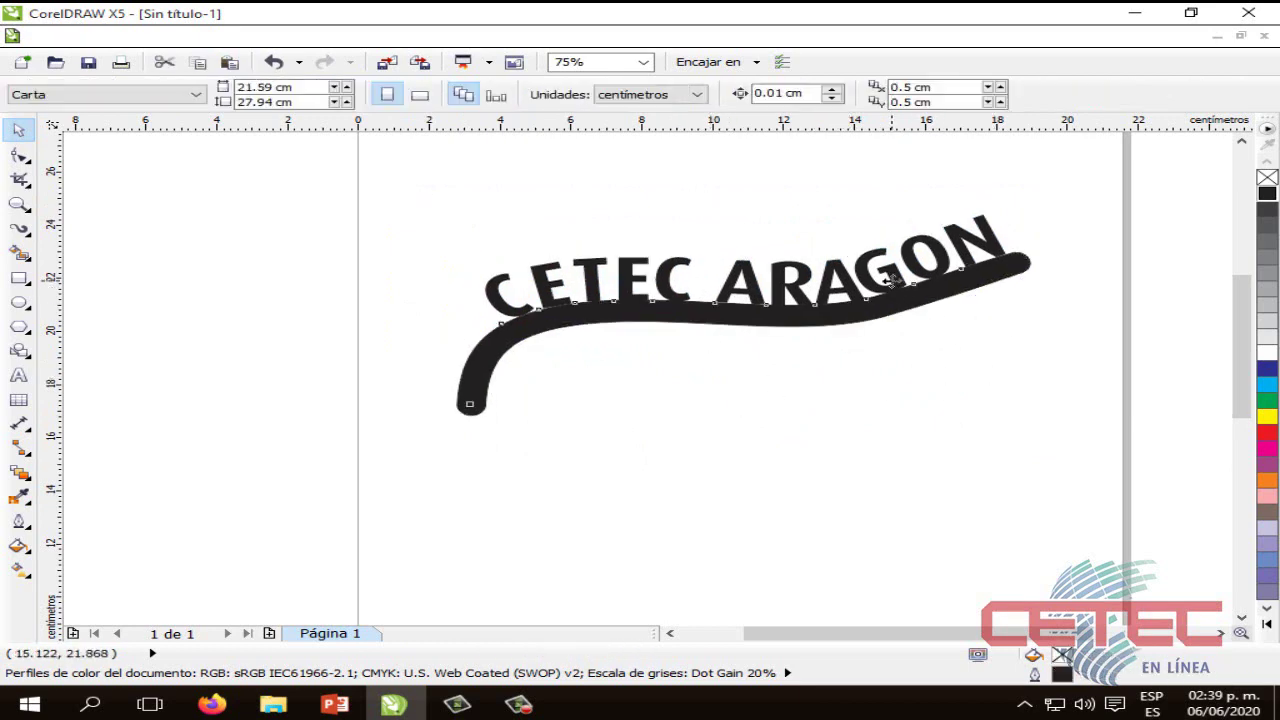
{"action": "left_click", "coordinate": [709, 299]}
{"action": "left_click", "coordinate": [689, 302]}
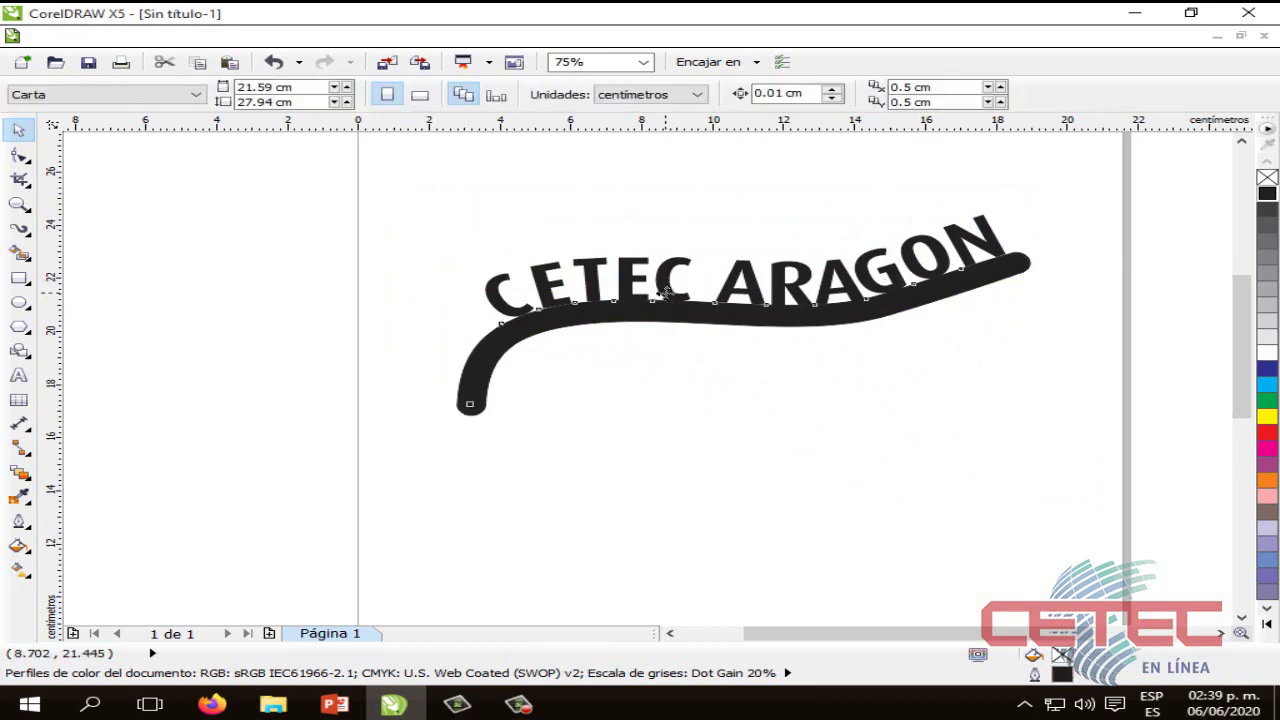
{"action": "double_click", "coordinate": [666, 288]}
{"action": "left_click_drag", "start_coordinate": [998, 240], "coordinate": [480, 290]}
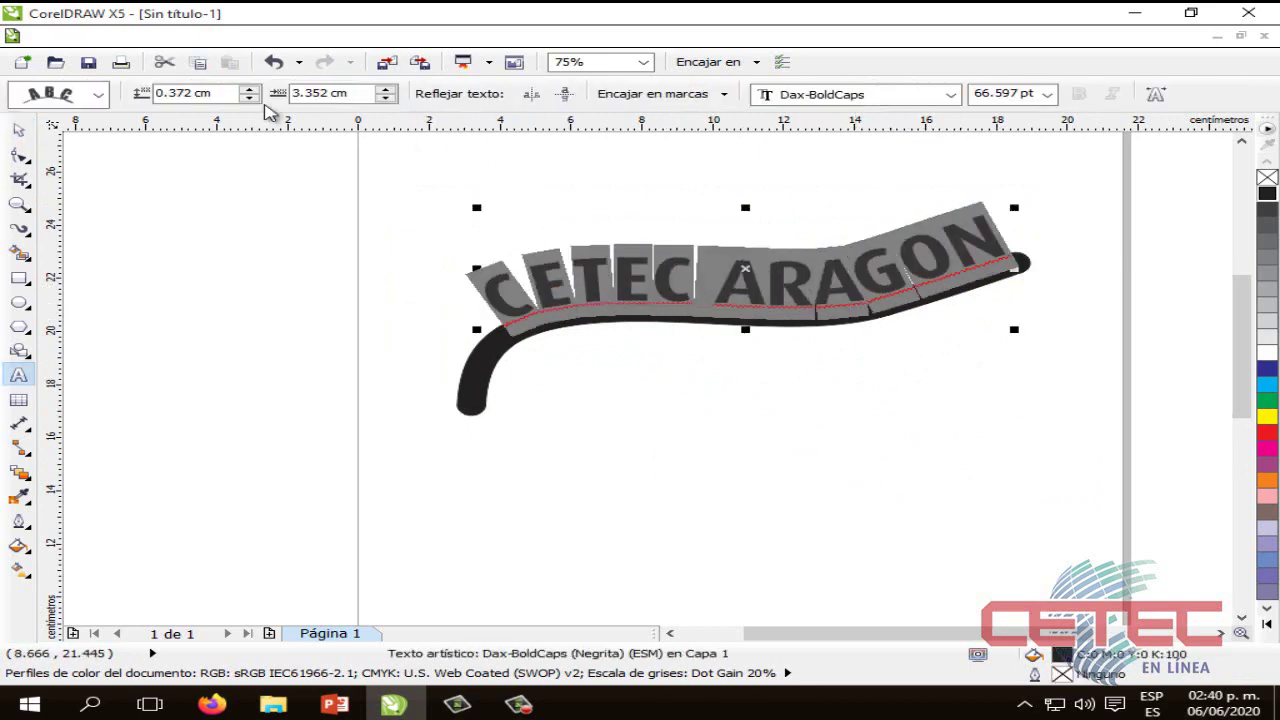
{"action": "left_click", "coordinate": [951, 95]}
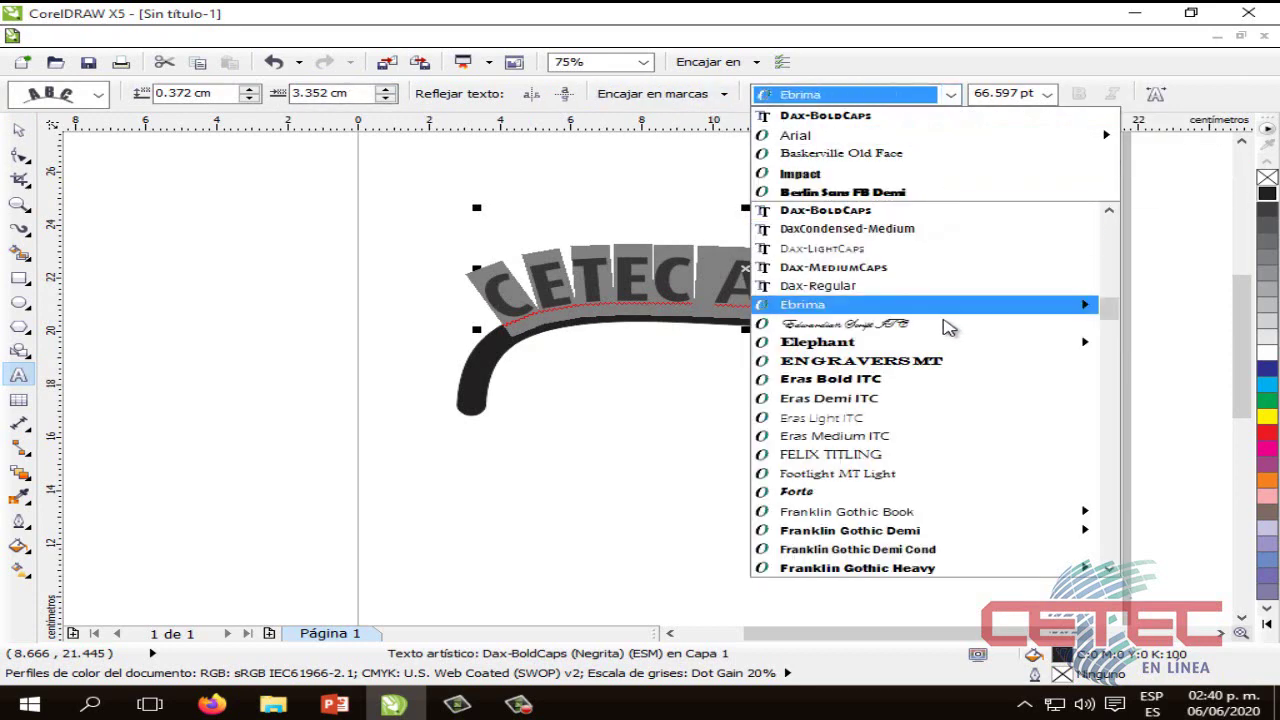
{"action": "left_click", "coordinate": [848, 386]}
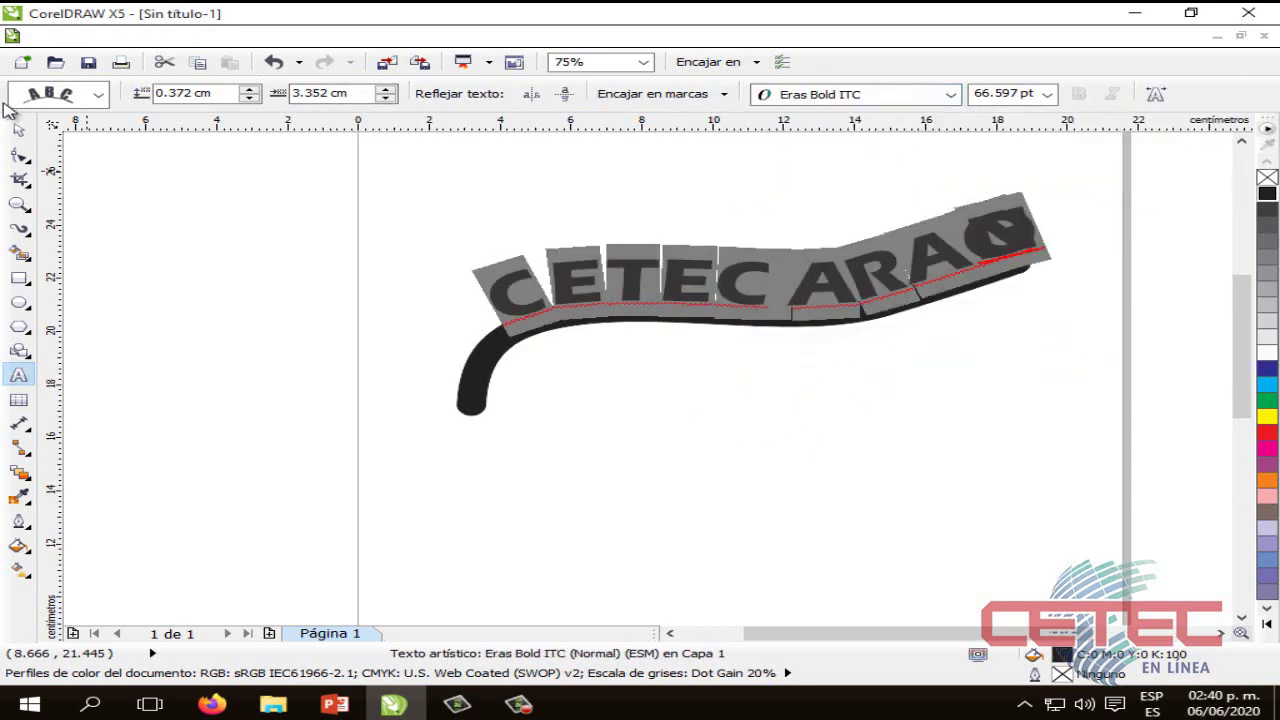
{"action": "left_click", "coordinate": [18, 130]}
Try stretching the fitted text and stroke to about 22.7 cm wide, and undo back to the Dax-BoldCaps version.
{"action": "left_click", "coordinate": [1010, 260]}
{"action": "left_click", "coordinate": [1032, 276]}
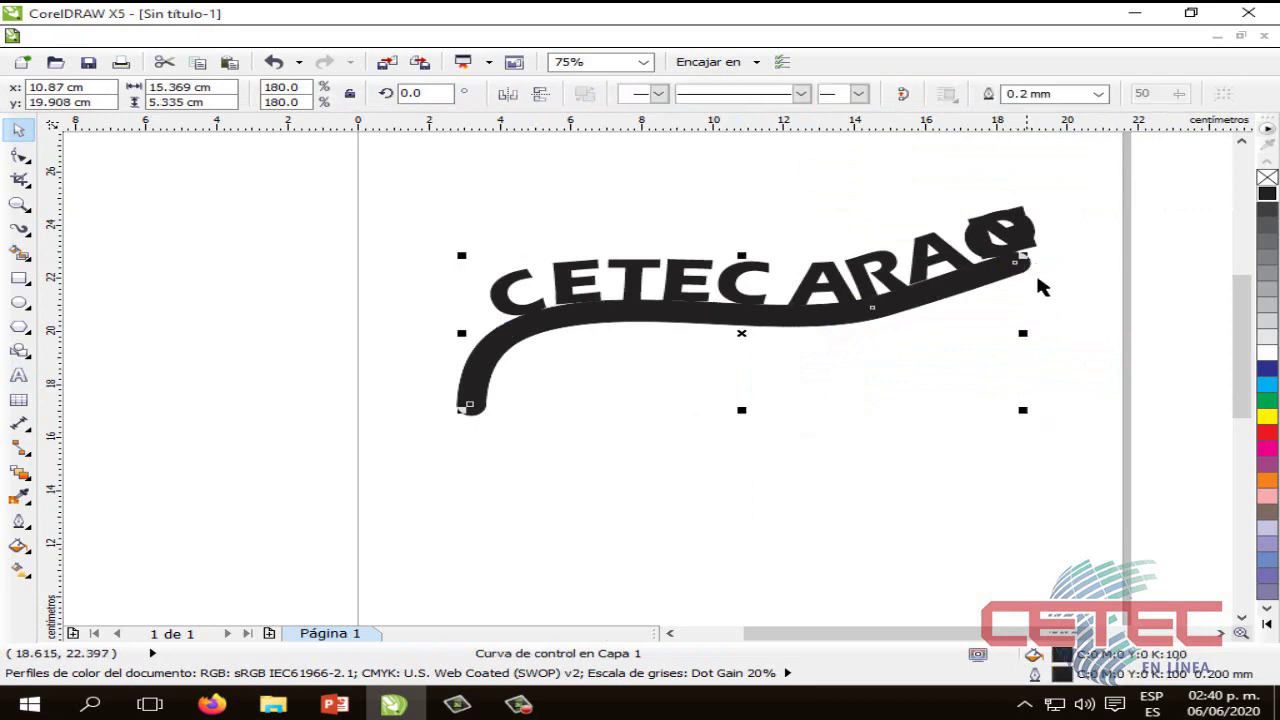
{"action": "left_click", "coordinate": [1025, 275]}
{"action": "left_click_drag", "start_coordinate": [1046, 310], "coordinate": [1130, 262]}
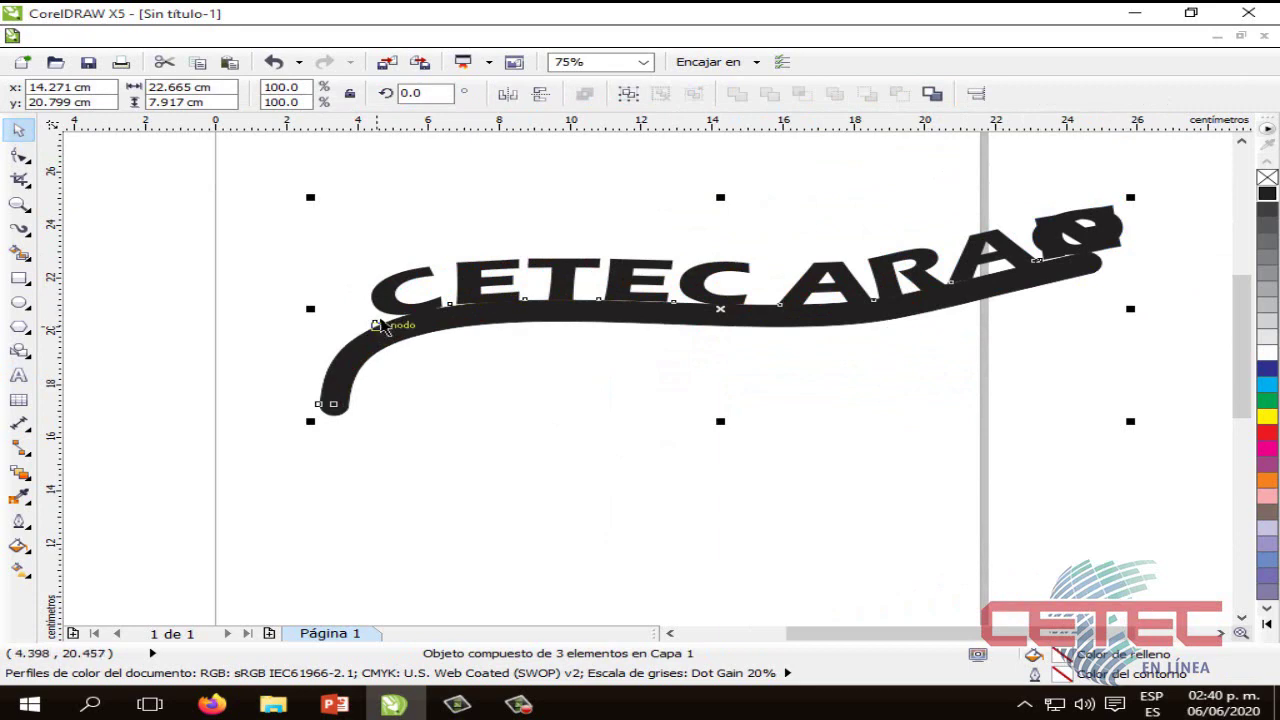
{"action": "key", "text": "ctrl+z"}
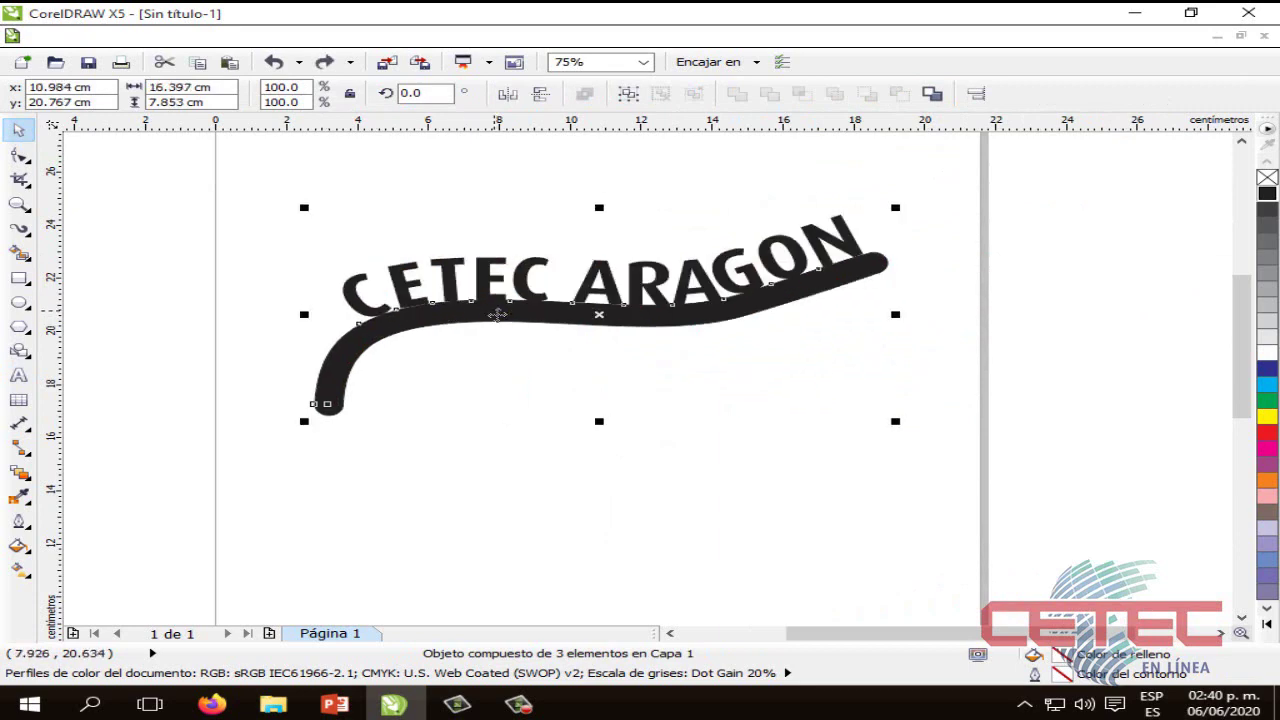
Fill the fitted text and its stroke with yellow.
{"action": "left_click", "coordinate": [585, 357]}
{"action": "left_click", "coordinate": [600, 318]}
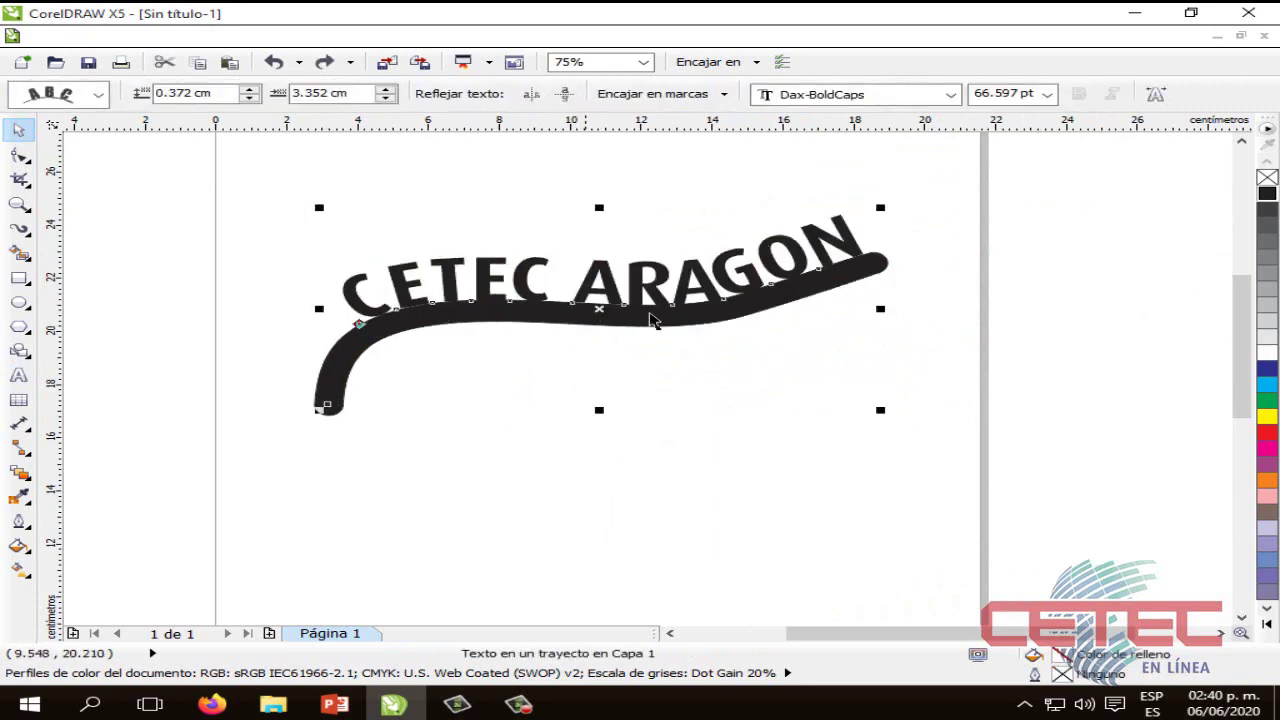
{"action": "left_click", "coordinate": [735, 415]}
{"action": "left_click", "coordinate": [710, 318]}
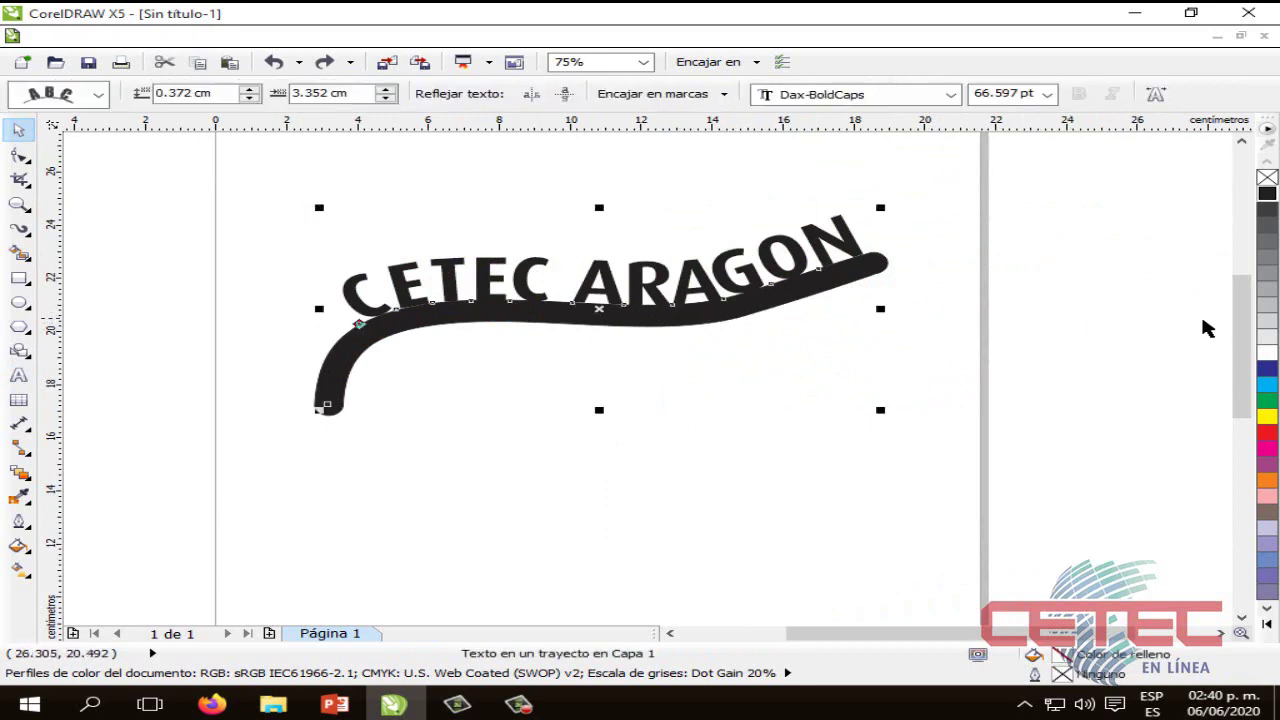
{"action": "left_click", "coordinate": [1267, 416]}
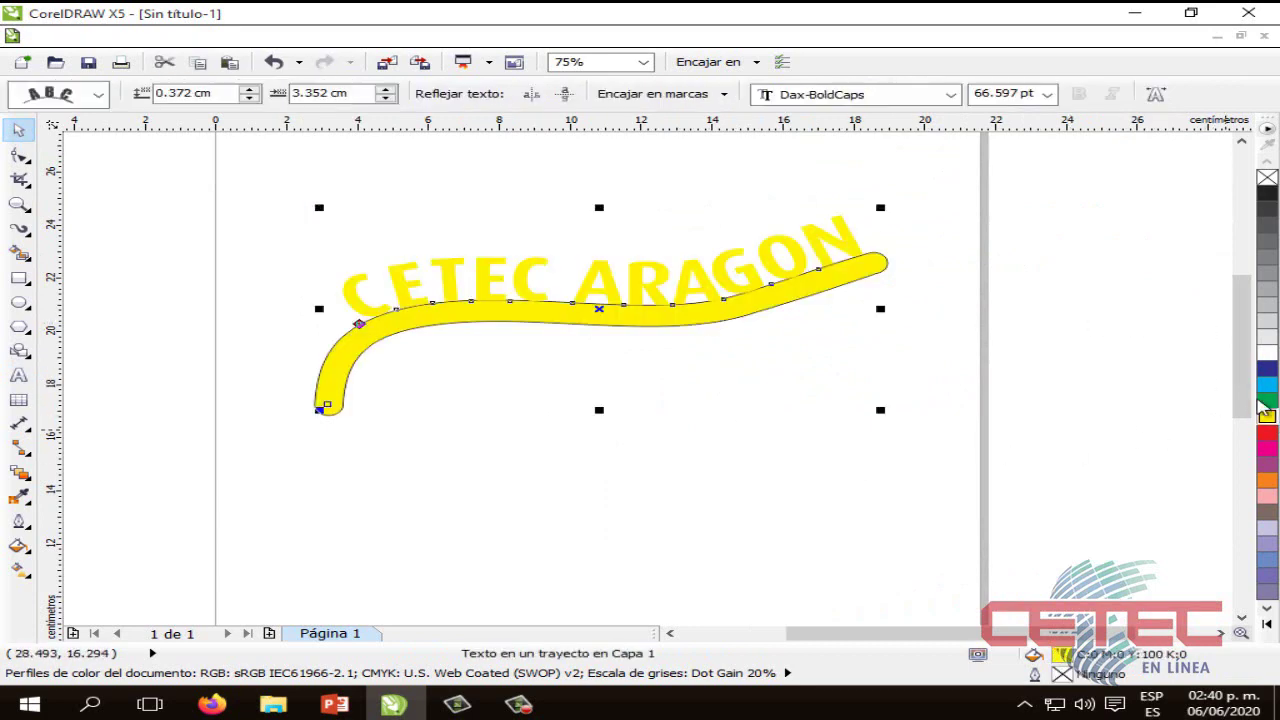
{"action": "left_click", "coordinate": [780, 472]}
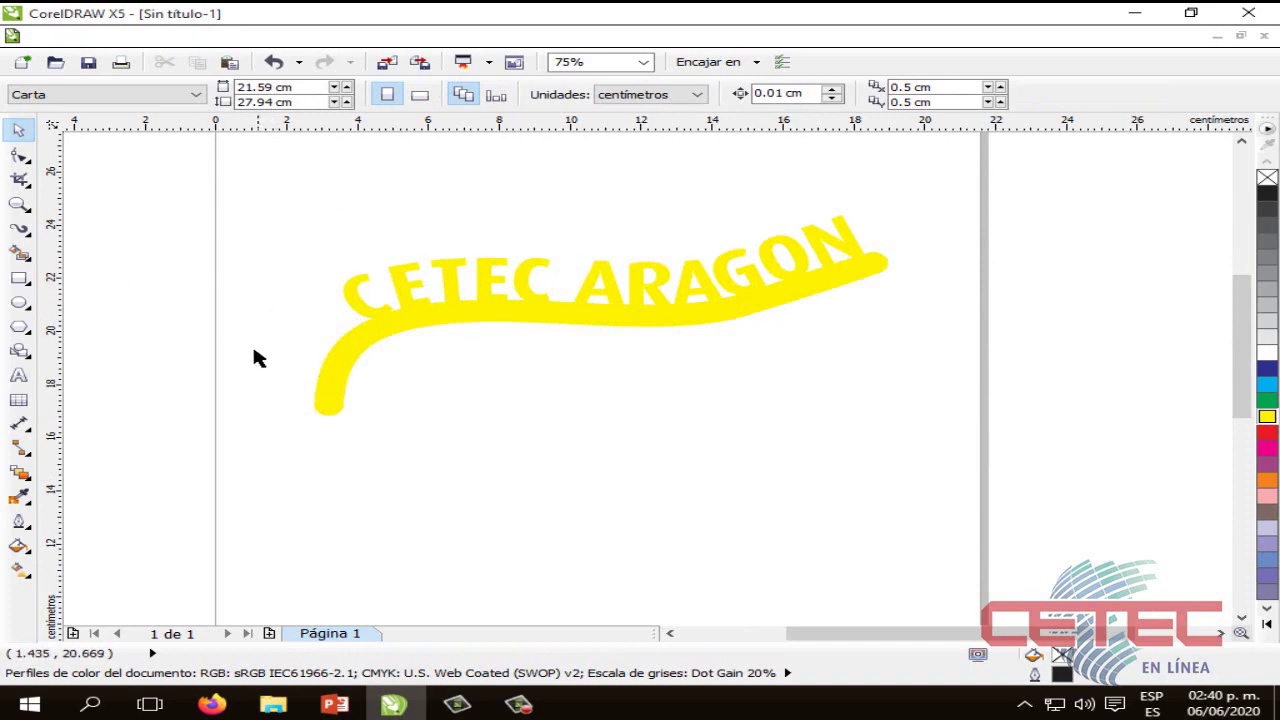
Set the fitted text's orientation to the last preset, which keeps the letters upright along the path.
{"action": "left_click", "coordinate": [337, 389]}
{"action": "left_click", "coordinate": [657, 434]}
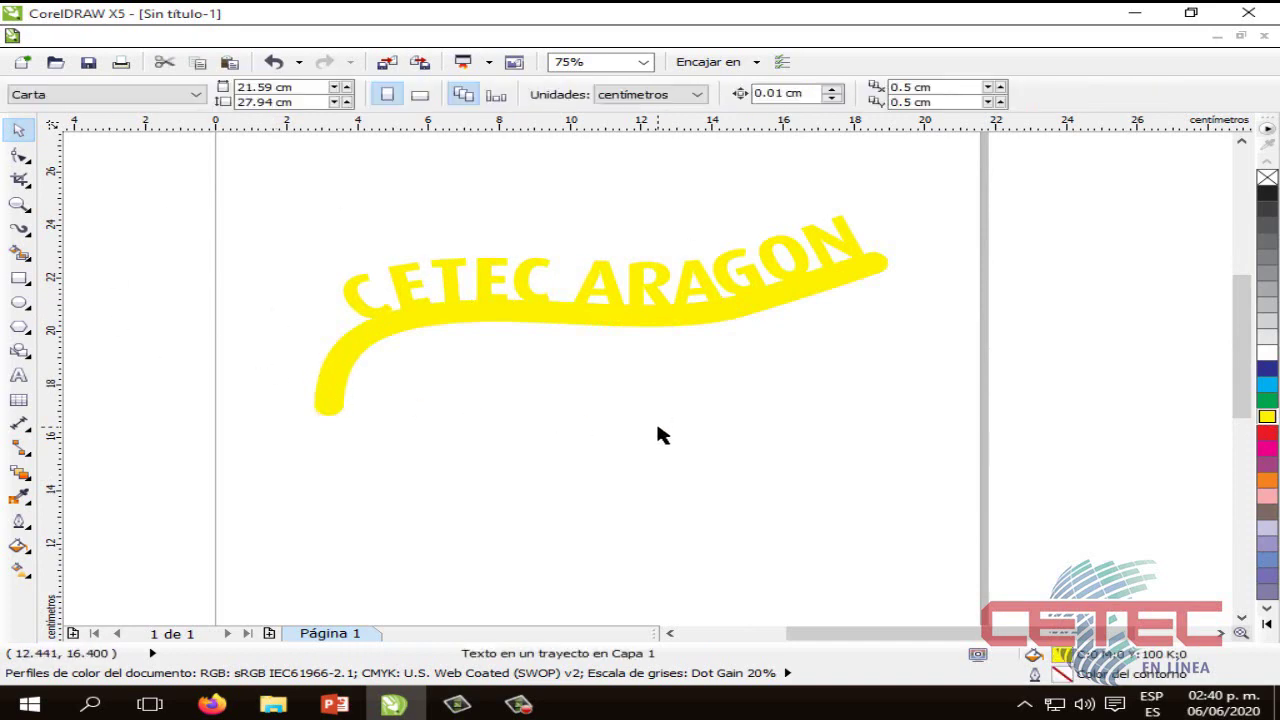
{"action": "left_click", "coordinate": [515, 283]}
{"action": "left_click", "coordinate": [98, 94]}
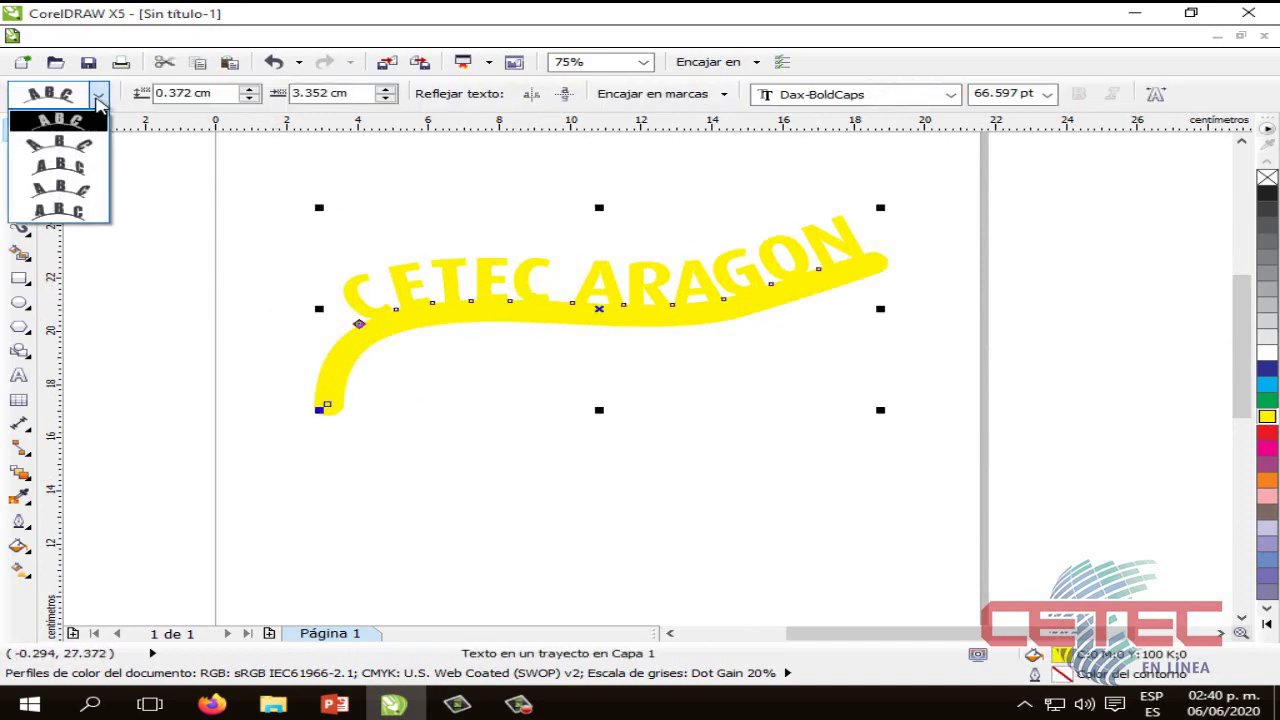
{"action": "left_click", "coordinate": [430, 163]}
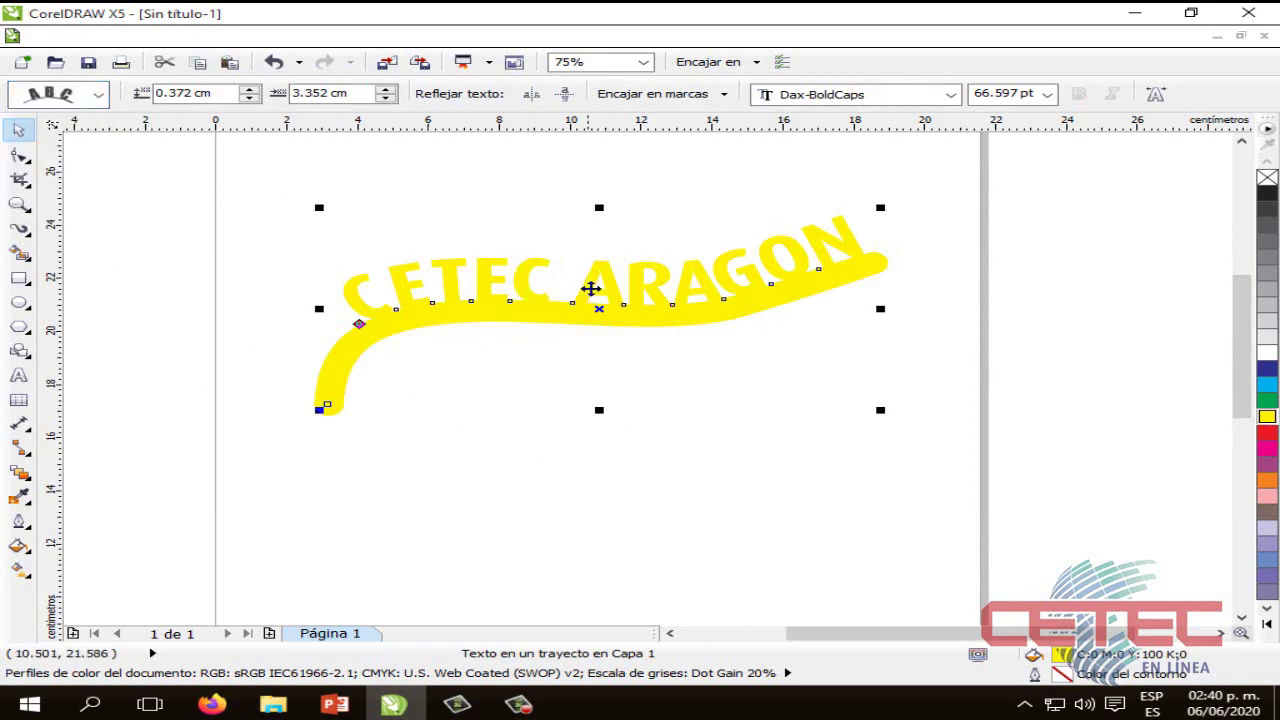
{"action": "left_click", "coordinate": [580, 289], "text": "ctrl"}
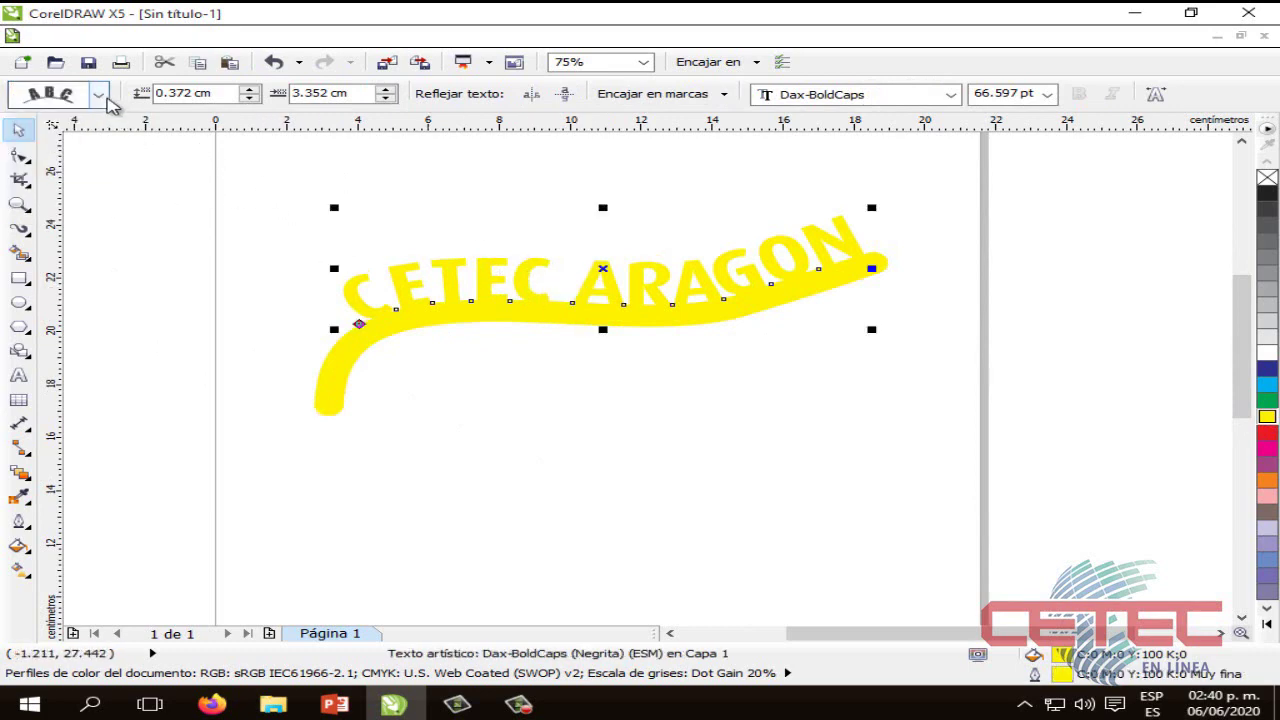
{"action": "left_click", "coordinate": [98, 94]}
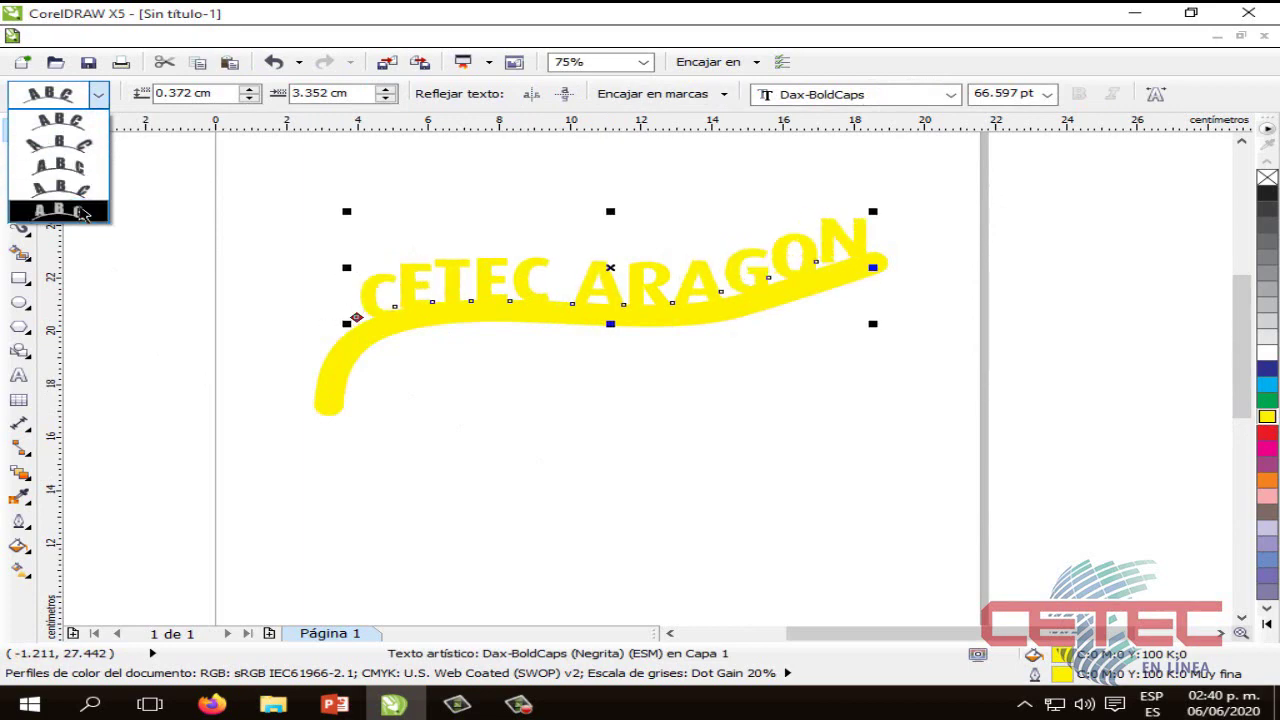
{"action": "left_click", "coordinate": [80, 212]}
{"action": "left_click", "coordinate": [880, 445]}
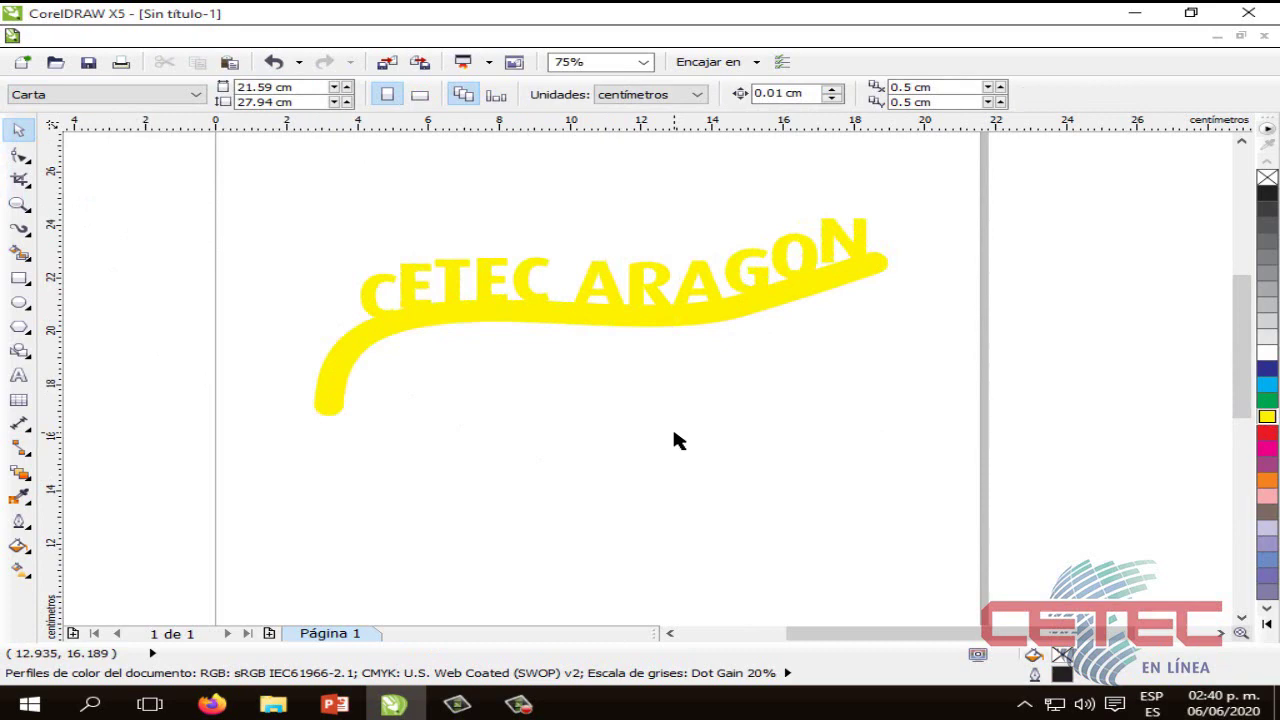
Recolour the fitted text and its stroke with cyan.
{"action": "left_click", "coordinate": [722, 320]}
{"action": "left_click", "coordinate": [1267, 384]}
{"action": "left_click", "coordinate": [518, 424]}
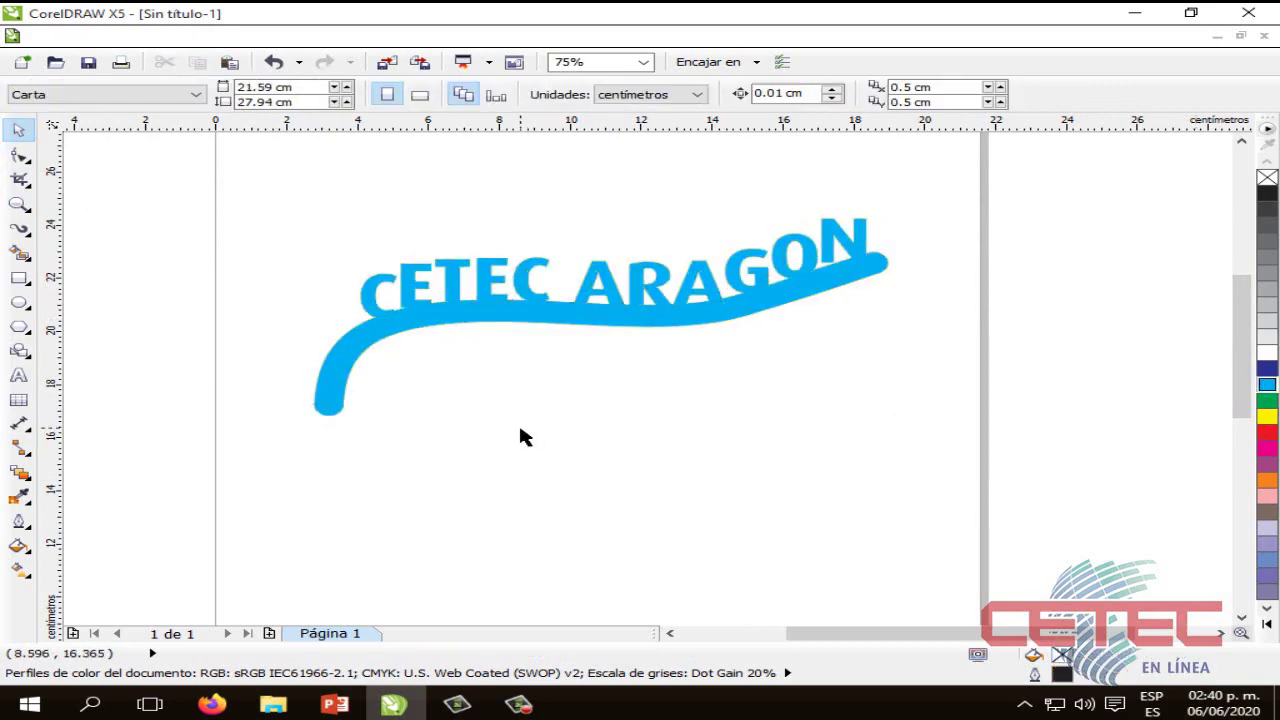
Move the cyan text and stroke up to just below the page's upper edge.
{"action": "scroll", "coordinate": [688, 392], "scroll_direction": "up", "scroll_amount": 1}
{"action": "scroll", "coordinate": [688, 392], "scroll_direction": "down", "scroll_amount": 1}
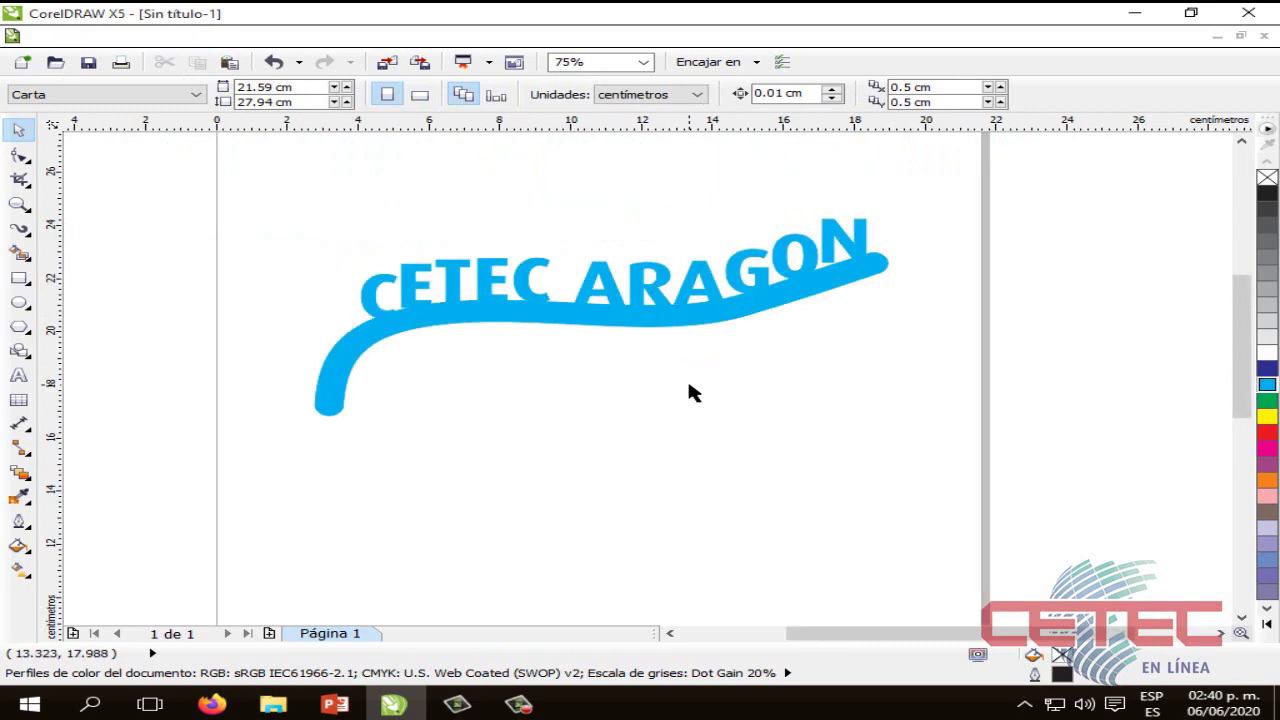
{"action": "scroll", "coordinate": [689, 385], "scroll_direction": "down", "scroll_amount": 1}
{"action": "left_click_drag", "start_coordinate": [680, 352], "coordinate": [673, 305]}
{"action": "left_click", "coordinate": [674, 451]}
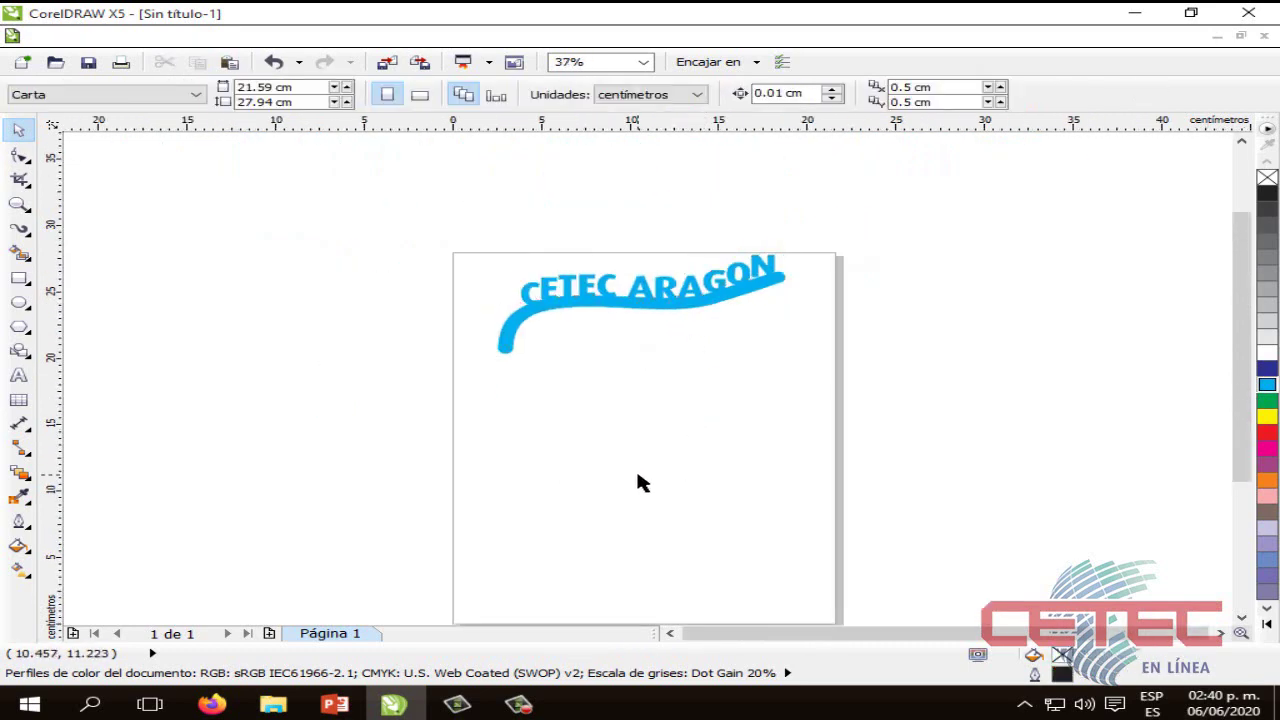
{"action": "left_click_drag", "start_coordinate": [663, 309], "coordinate": [666, 321]}
{"action": "left_click", "coordinate": [692, 399]}
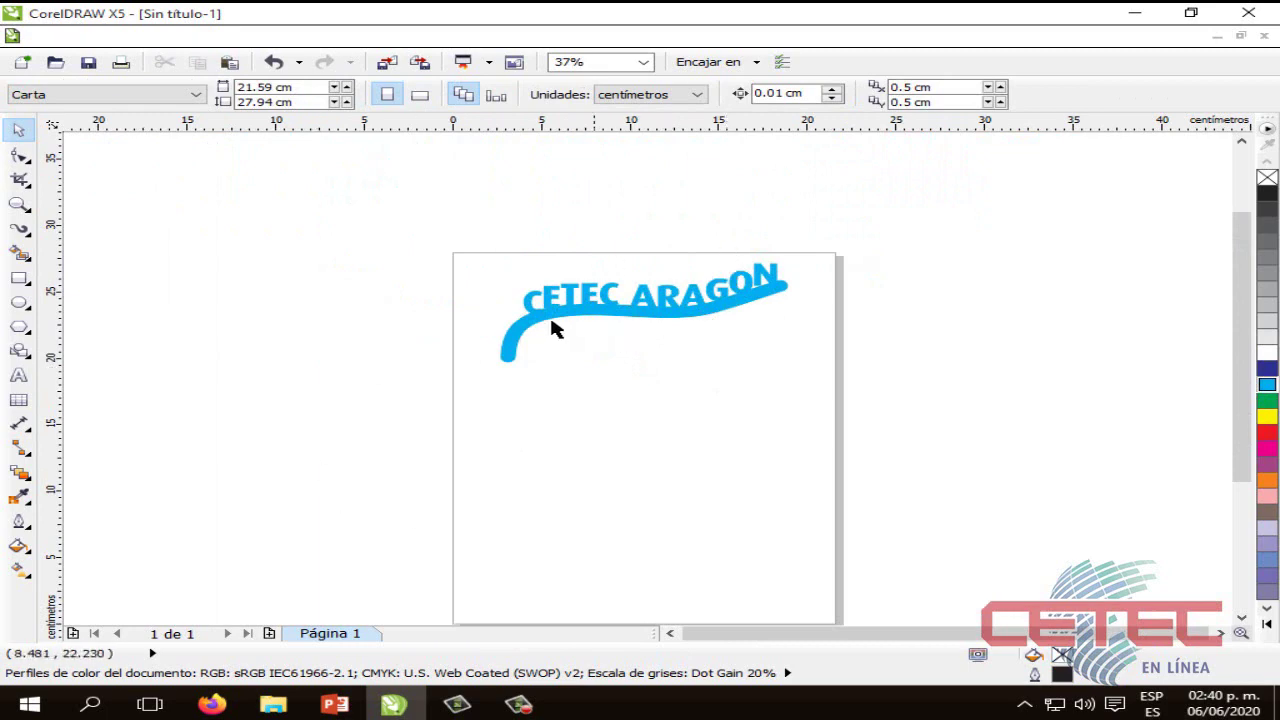
Switch to the COREL SESION 3 presentation in PowerPoint and review the slide on fitting text to a path.
{"action": "key", "text": "alt+Tab"}
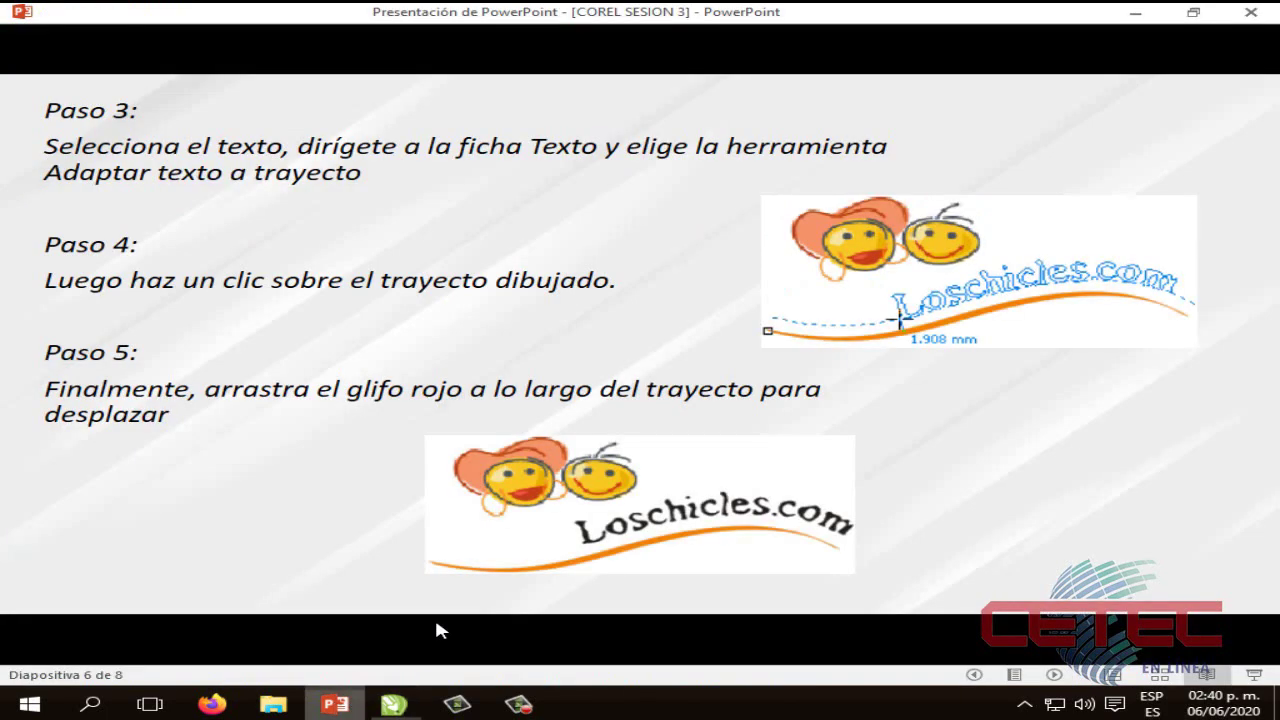
{"action": "left_click", "coordinate": [934, 410]}
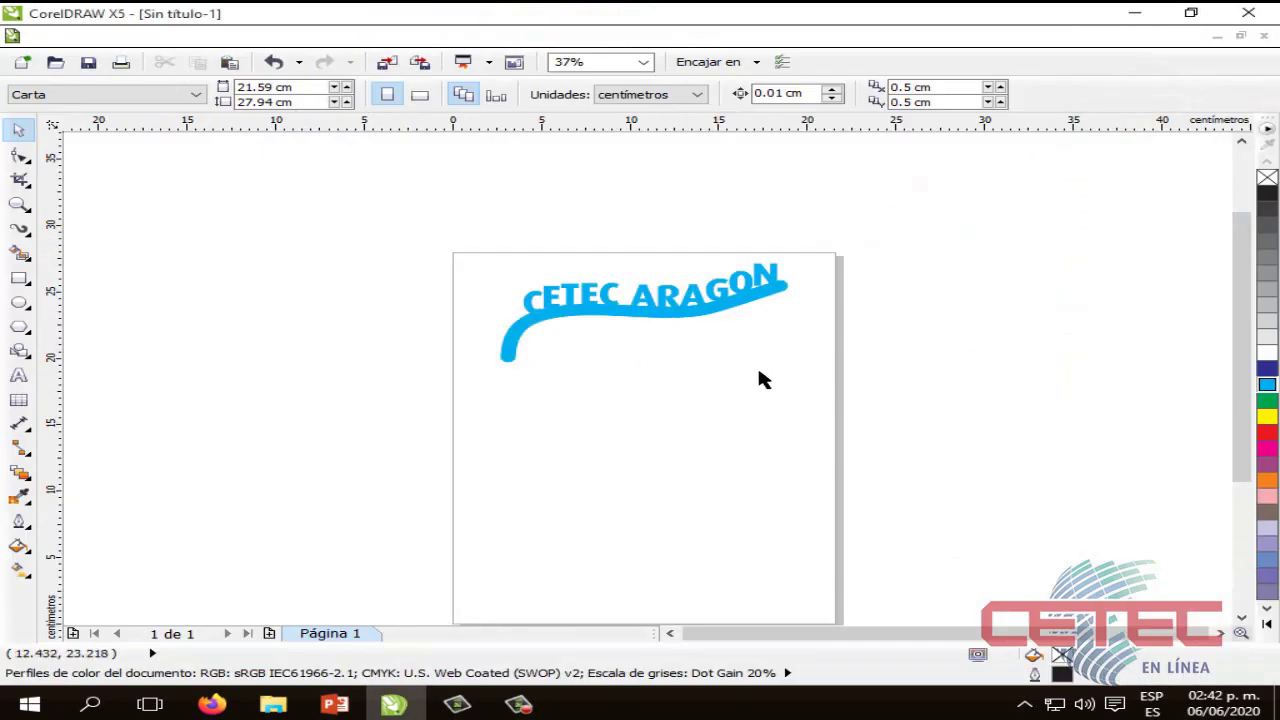
Open the Insert Character (Insertar carácter) docker for adding symbols to the blank area below the cyan text.
{"action": "scroll", "coordinate": [734, 357], "scroll_direction": "up", "scroll_amount": 3}
{"action": "left_click_drag", "start_coordinate": [1237, 374], "coordinate": [1237, 408]}
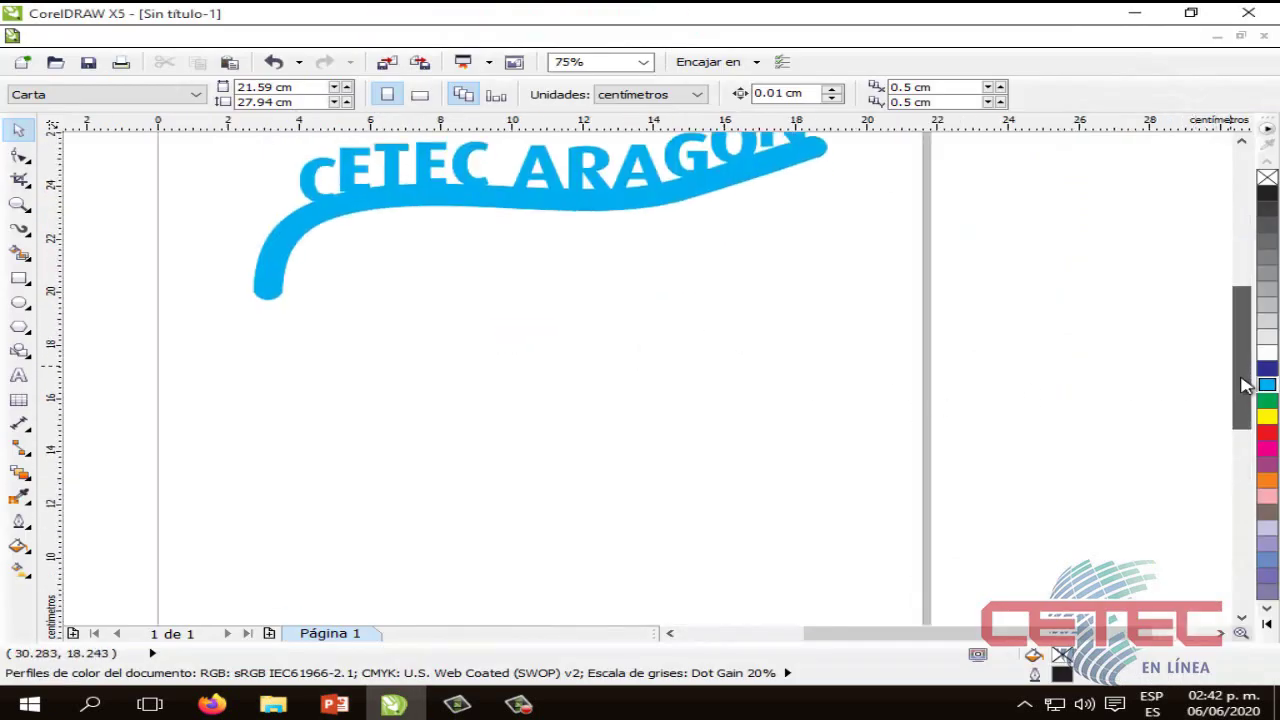
{"action": "left_click_drag", "start_coordinate": [930, 634], "coordinate": [873, 637]}
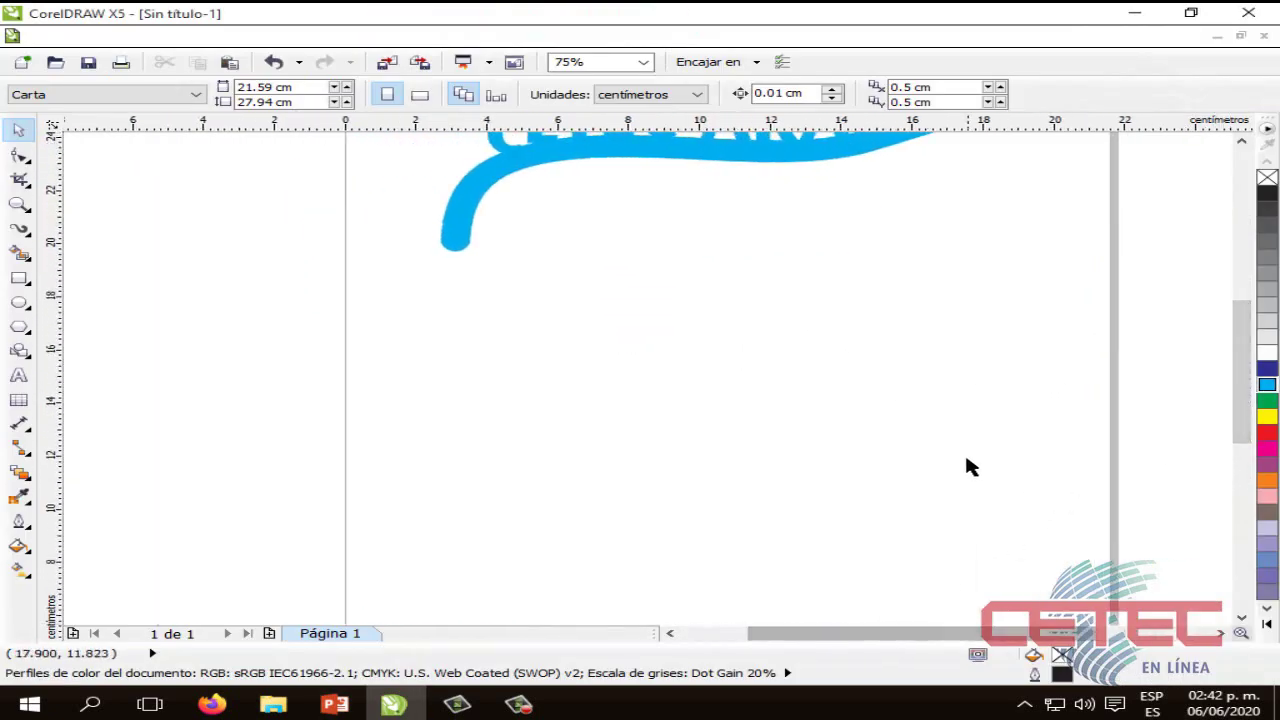
{"action": "left_click_drag", "start_coordinate": [1243, 394], "coordinate": [1230, 408]}
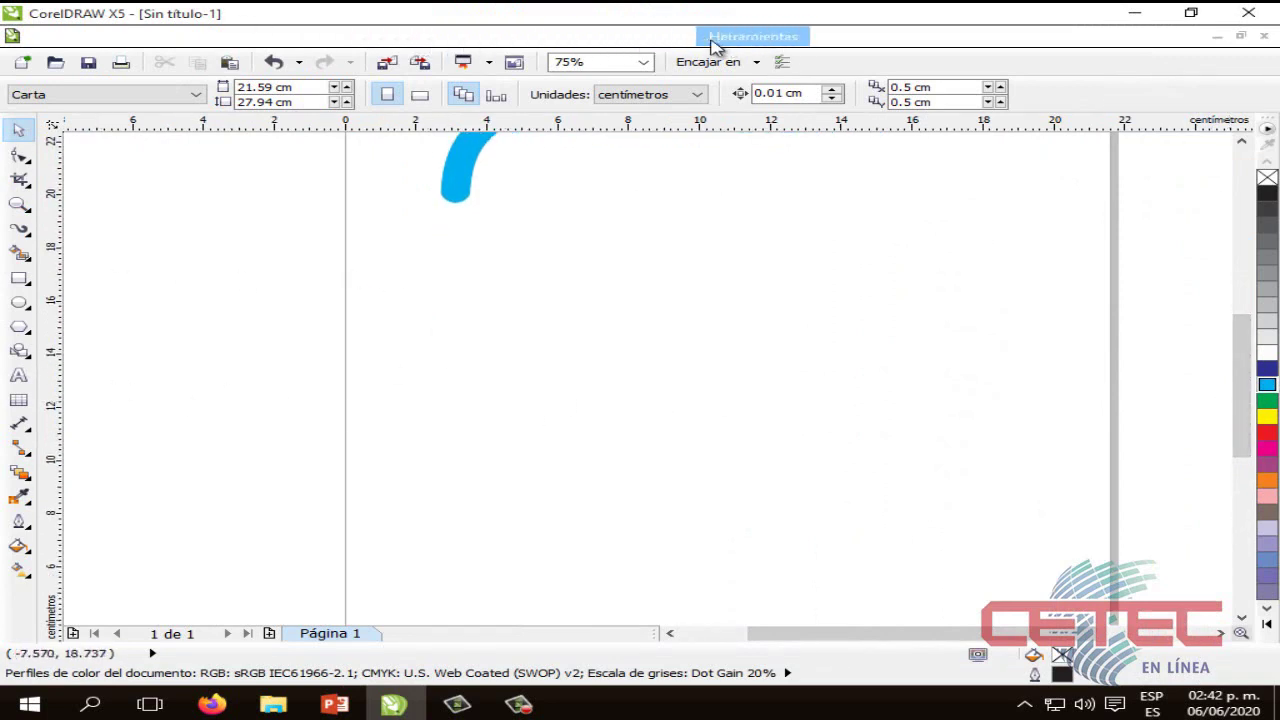
{"action": "left_click", "coordinate": [612, 40]}
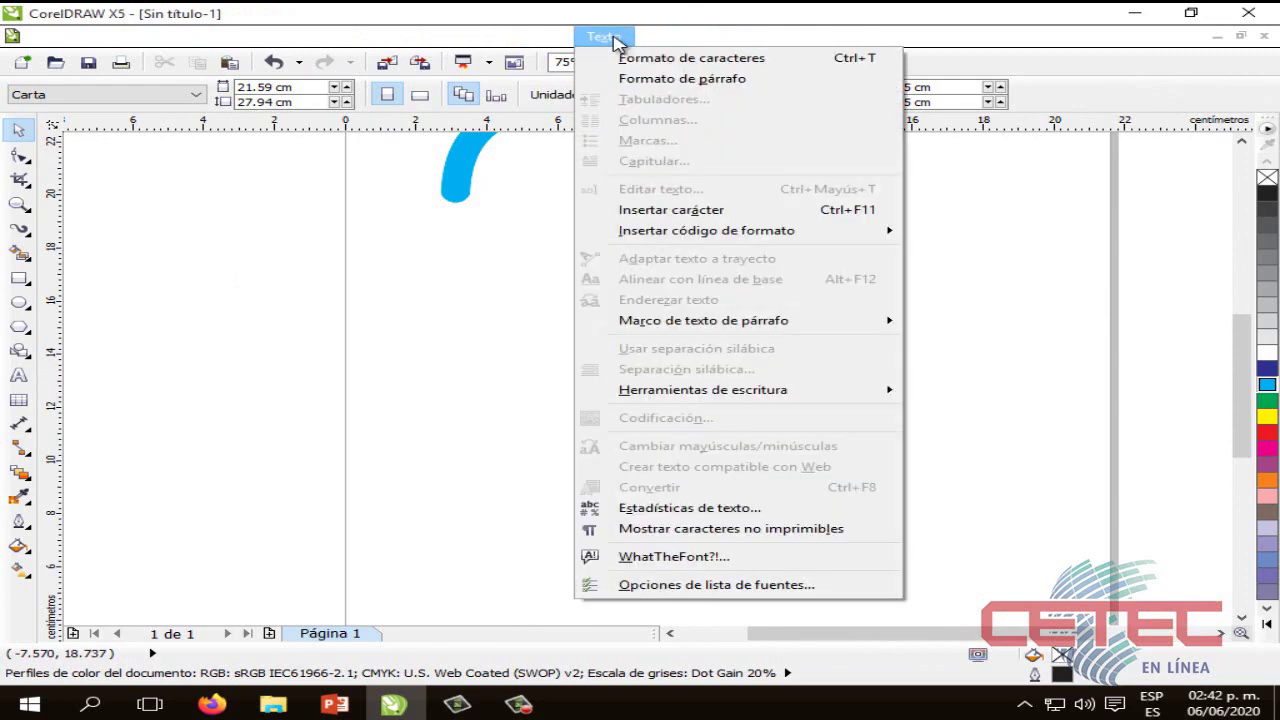
{"action": "left_click", "coordinate": [680, 212]}
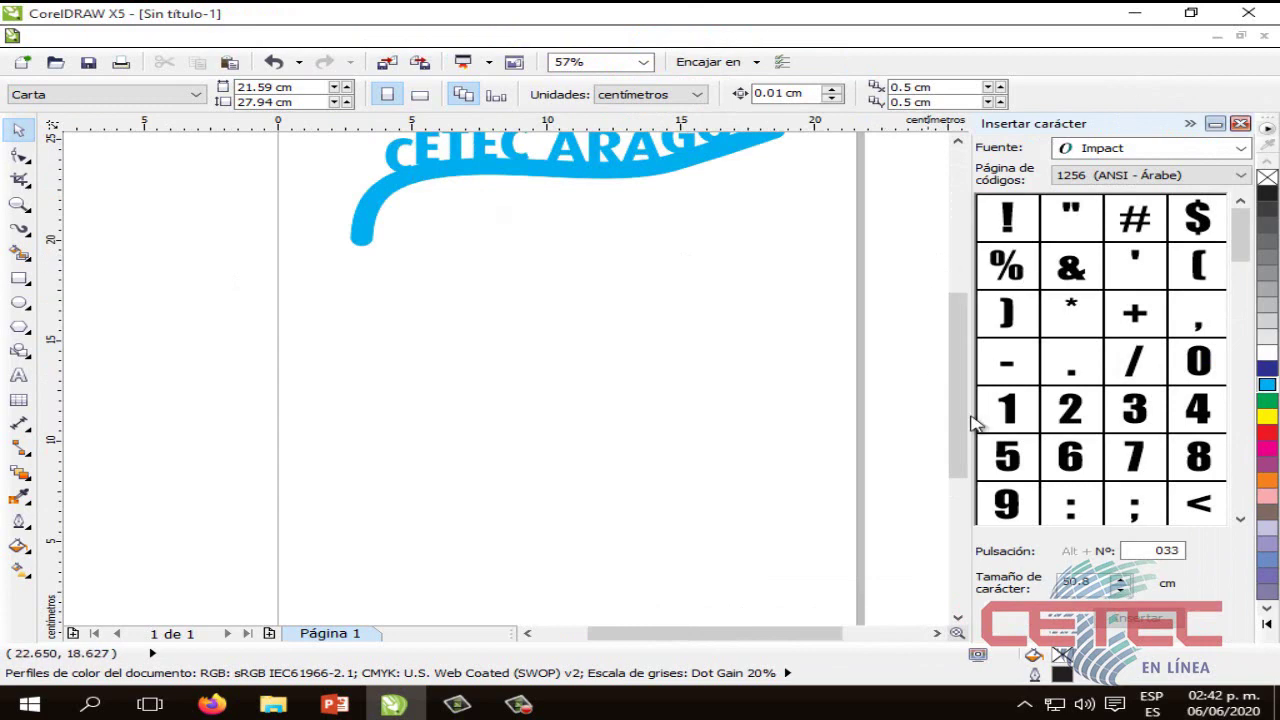
{"action": "mouse_move", "coordinate": [1240, 240]}
{"action": "left_mouse_down"}
{"action": "mouse_move", "coordinate": [1240, 500]}
{"action": "mouse_move", "coordinate": [1240, 235]}
{"action": "left_mouse_up"}
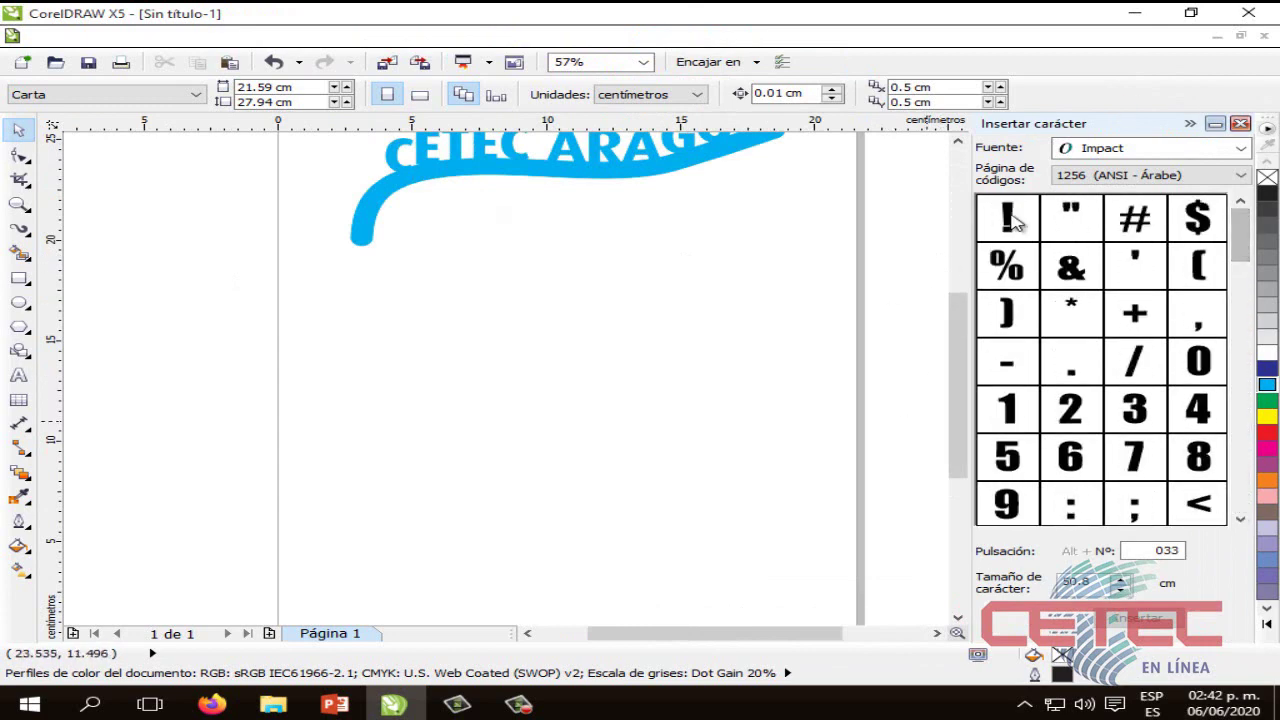
Set the character list to the Times New Roman font with the code page Todos los caracteres.
{"action": "left_click", "coordinate": [1240, 149]}
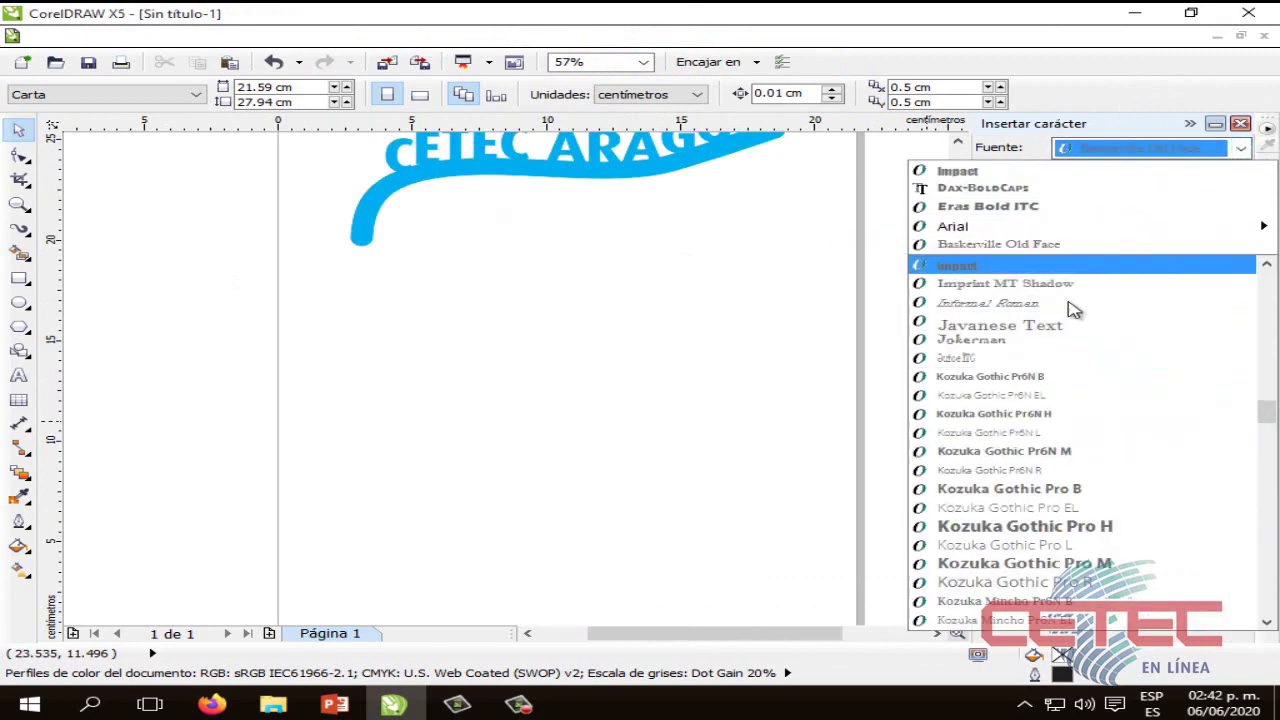
{"action": "left_click_drag", "start_coordinate": [1272, 410], "coordinate": [1200, 580]}
{"action": "mouse_move", "coordinate": [1190, 366]}
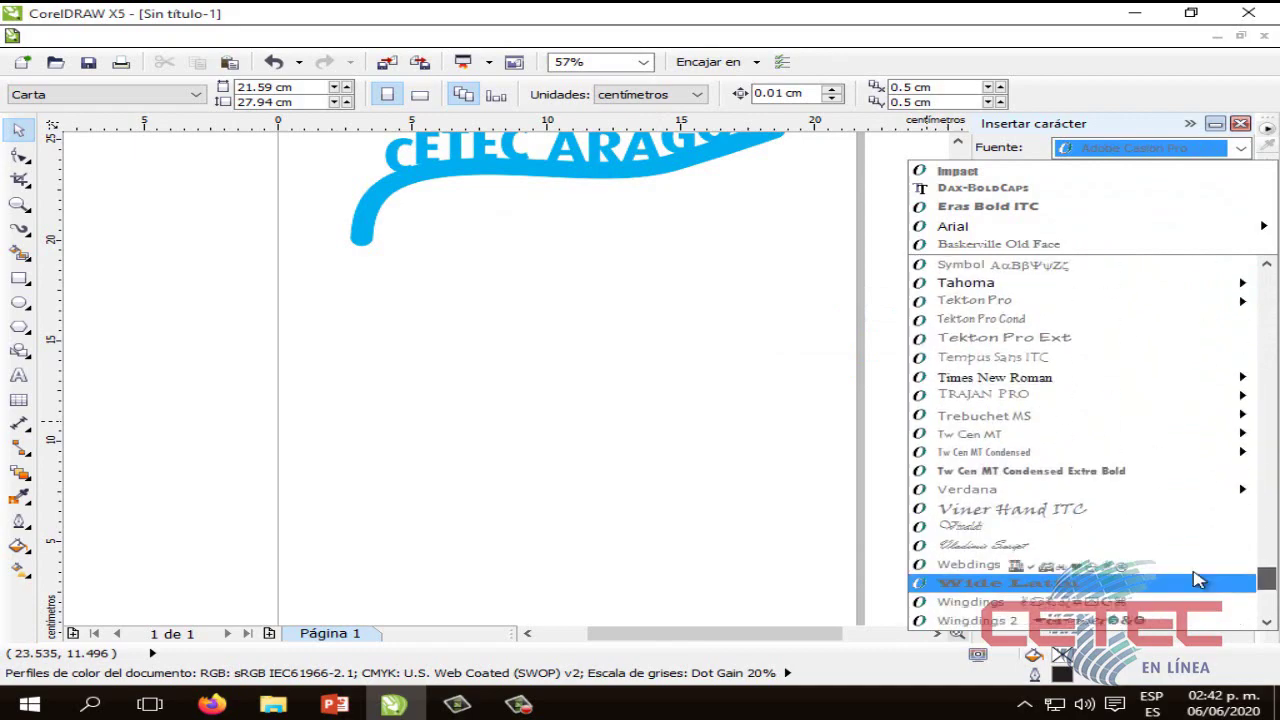
{"action": "left_click", "coordinate": [991, 379]}
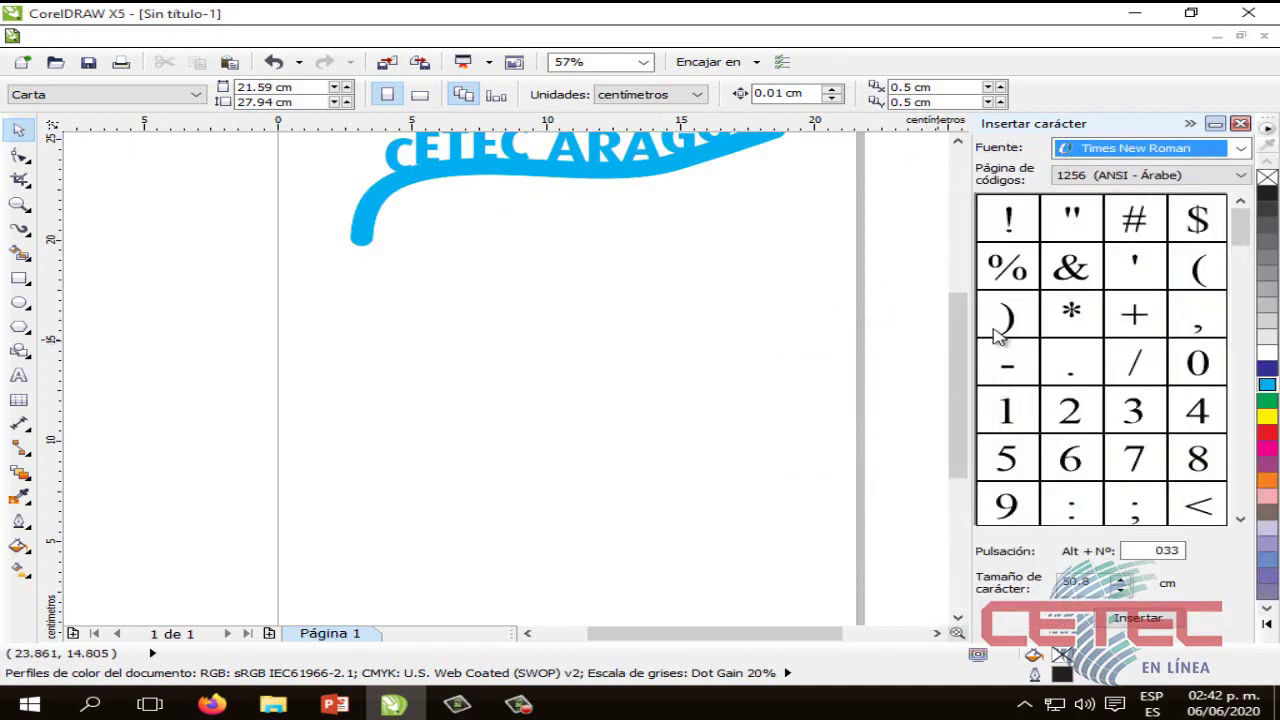
{"action": "left_click", "coordinate": [1185, 178]}
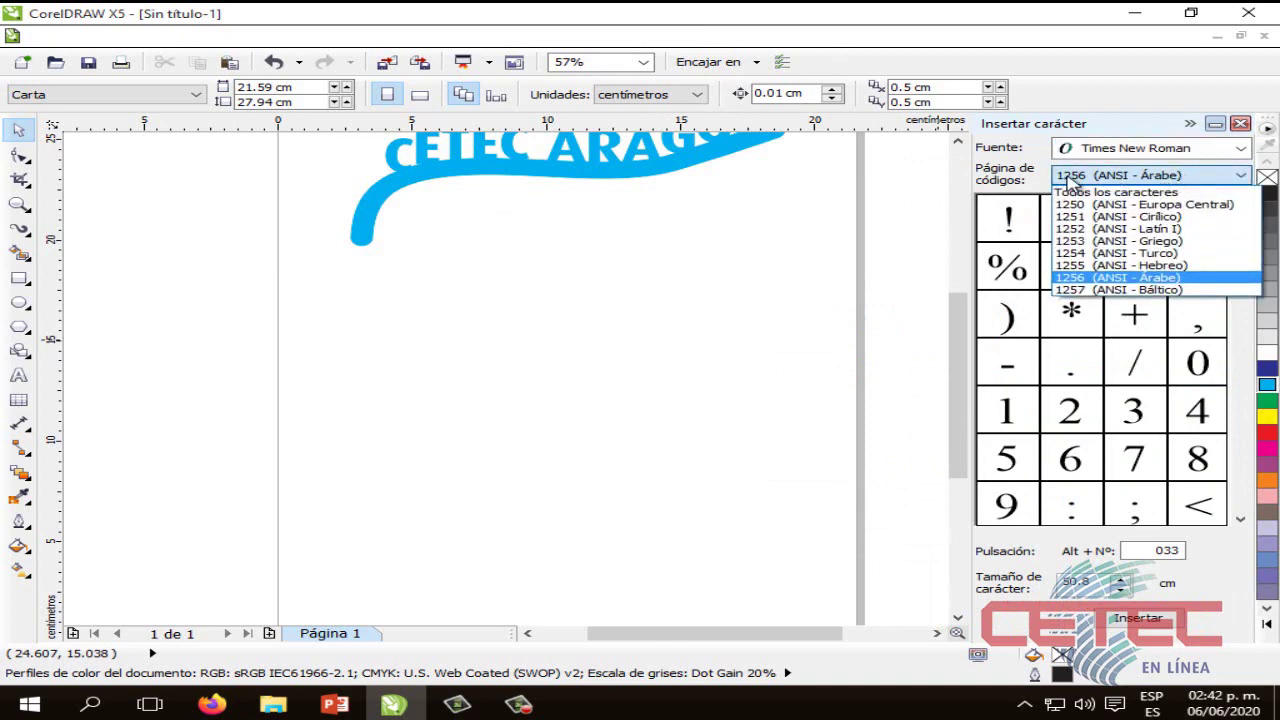
{"action": "left_click", "coordinate": [1148, 192]}
{"action": "left_click", "coordinate": [1165, 176]}
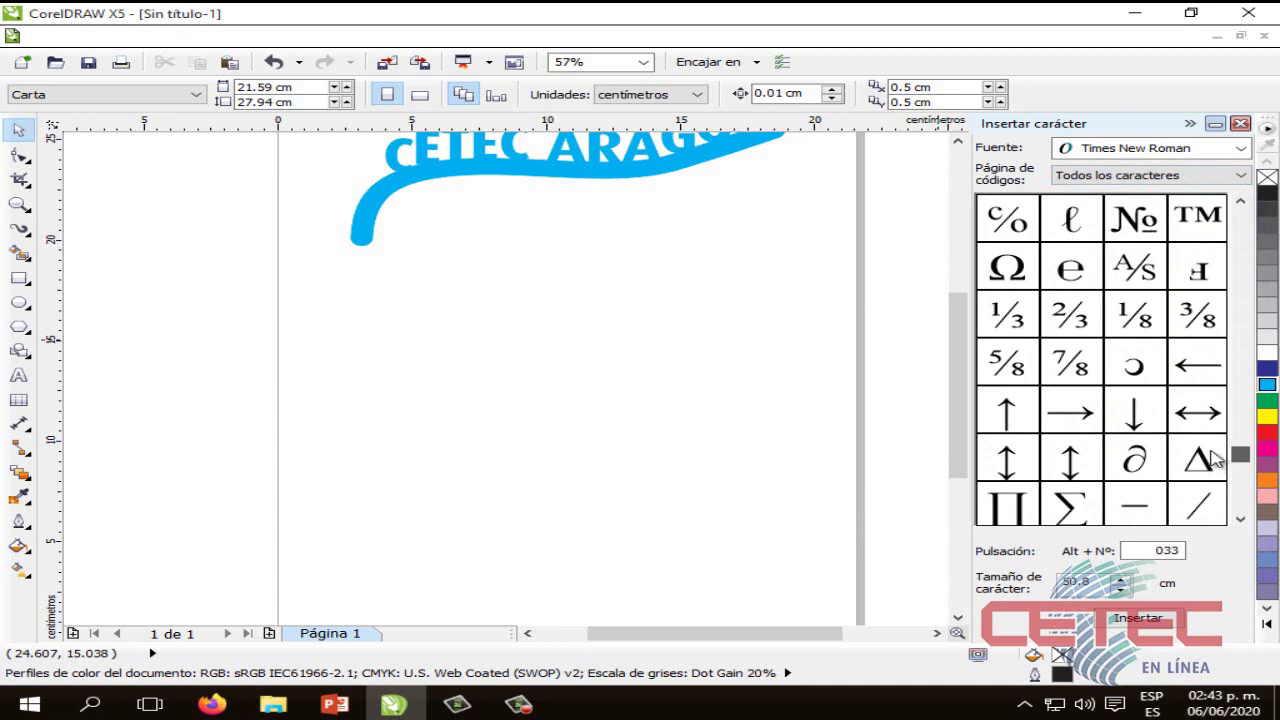
Find the heart symbol among the characters and place it on the page below the cyan stroke.
{"action": "scroll", "coordinate": [1218, 460], "scroll_direction": "down", "scroll_amount": 5}
{"action": "scroll", "coordinate": [1218, 462], "scroll_direction": "up", "scroll_amount": 5}
{"action": "scroll", "coordinate": [1218, 465], "scroll_direction": "down", "scroll_amount": 8}
{"action": "scroll", "coordinate": [1218, 468], "scroll_direction": "down", "scroll_amount": 3}
{"action": "scroll", "coordinate": [1170, 430], "scroll_direction": "up", "scroll_amount": 10}
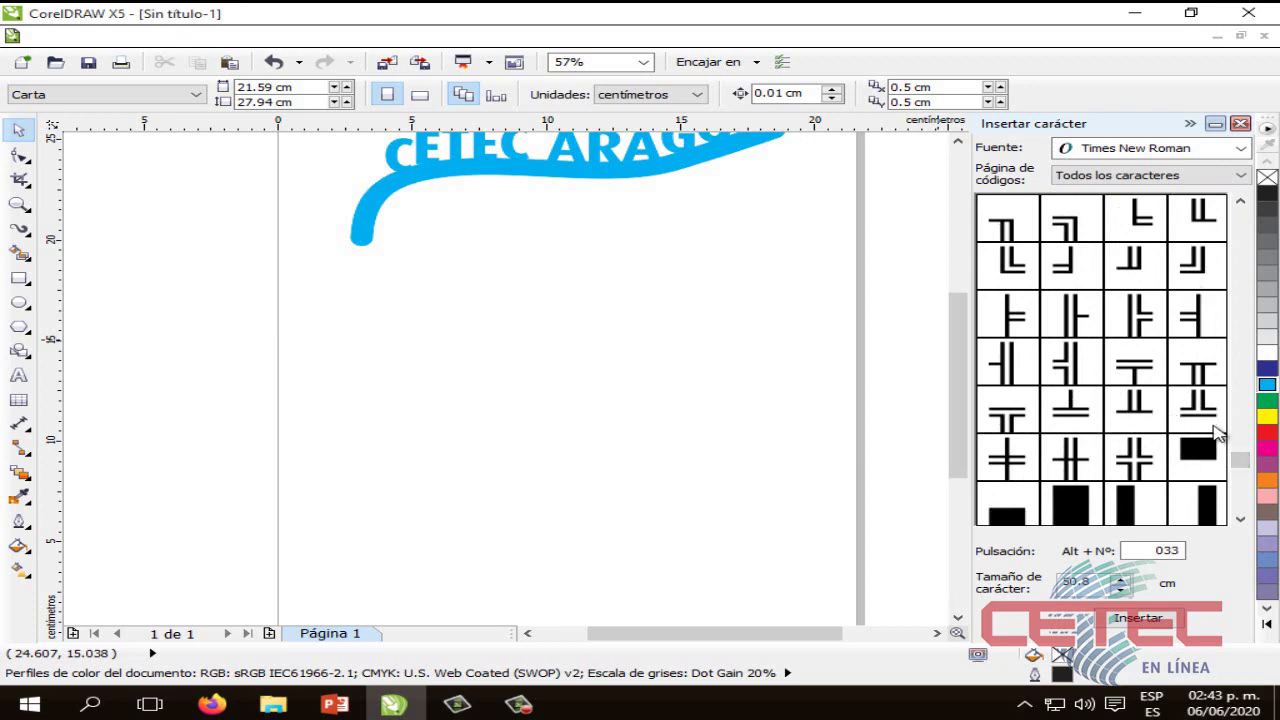
{"action": "scroll", "coordinate": [1236, 458], "scroll_direction": "down", "scroll_amount": 5}
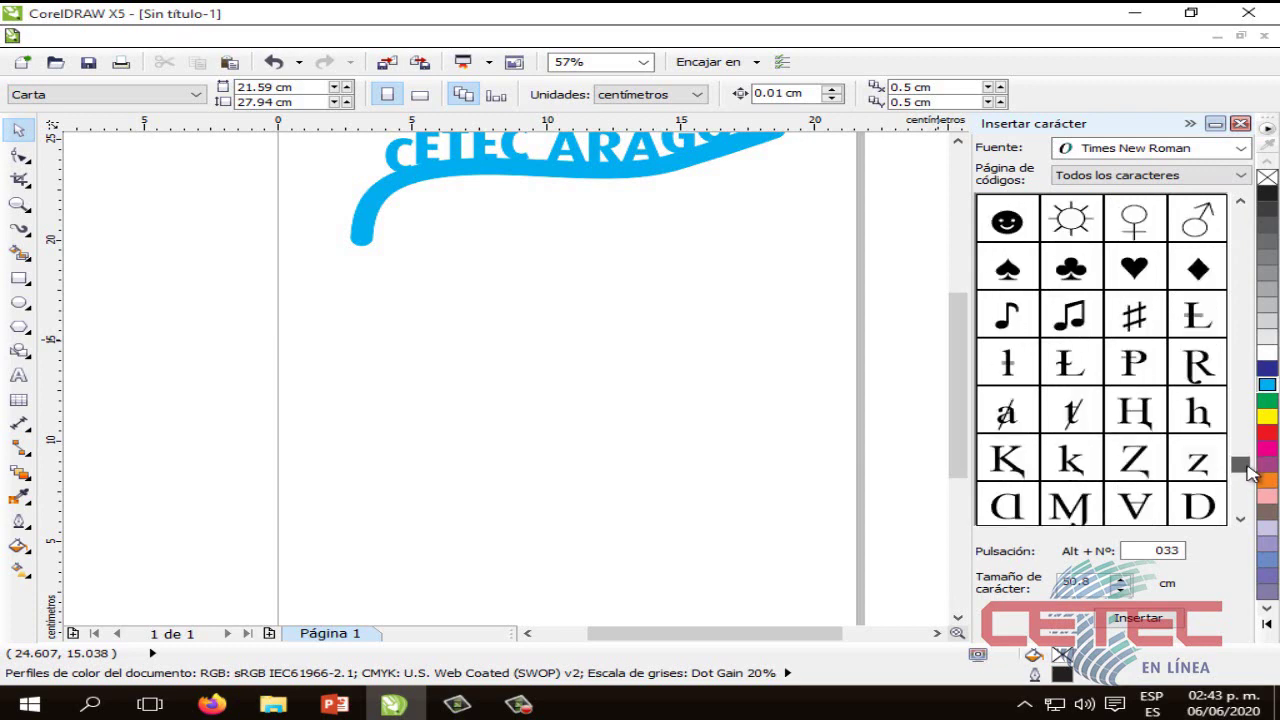
{"action": "left_click", "coordinate": [1131, 278]}
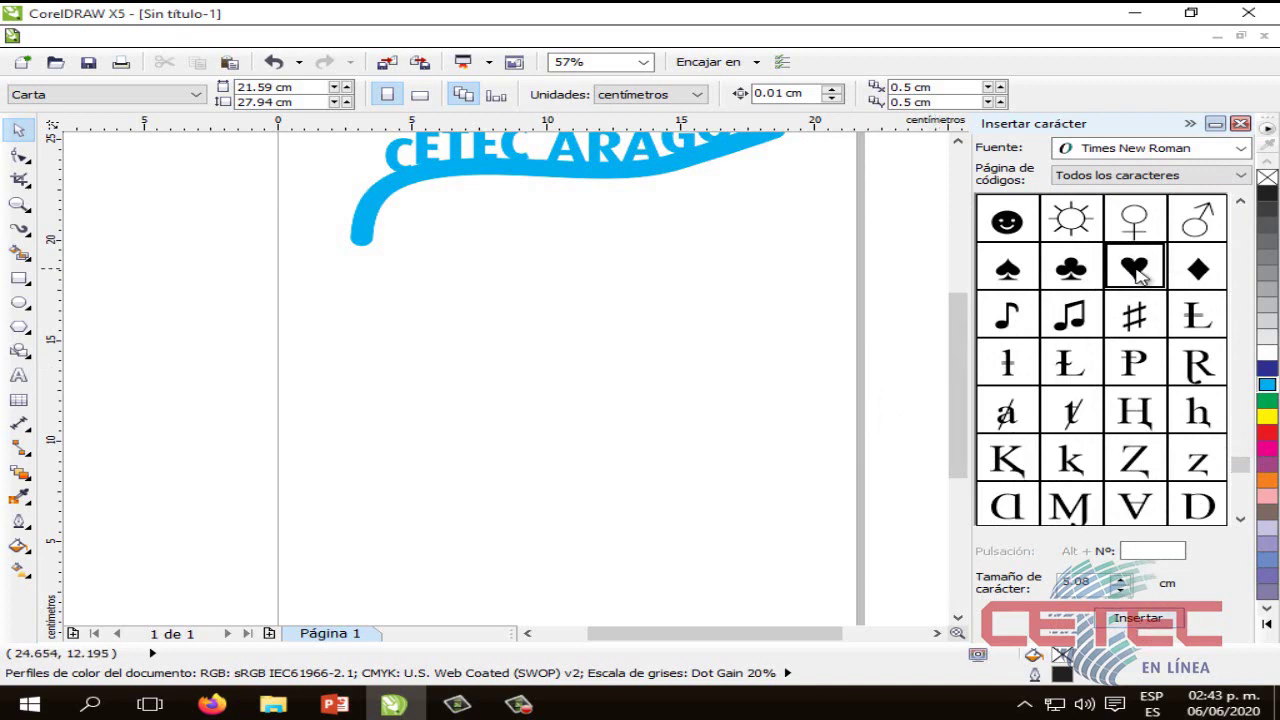
{"action": "left_click_drag", "start_coordinate": [1133, 278], "coordinate": [540, 338]}
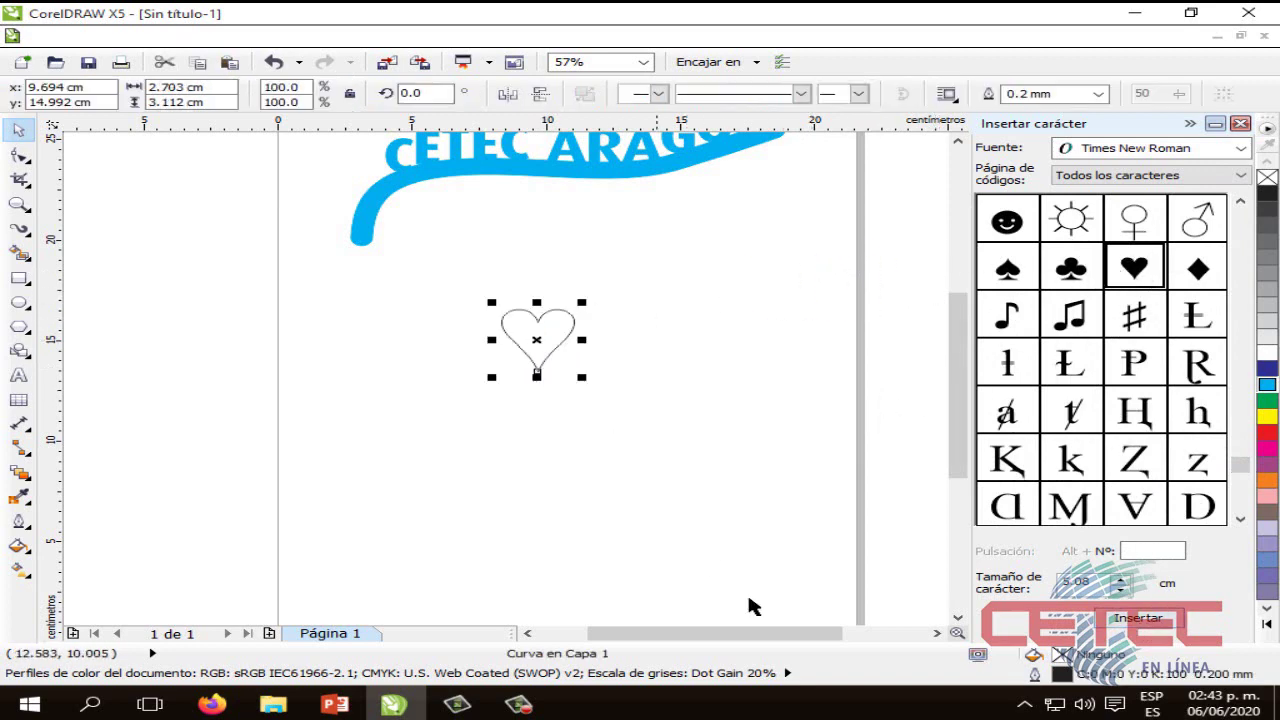
Collapse the Insert Character docker to free up the drawing area.
{"action": "left_click", "coordinate": [1215, 123]}
{"action": "left_click", "coordinate": [1214, 123]}
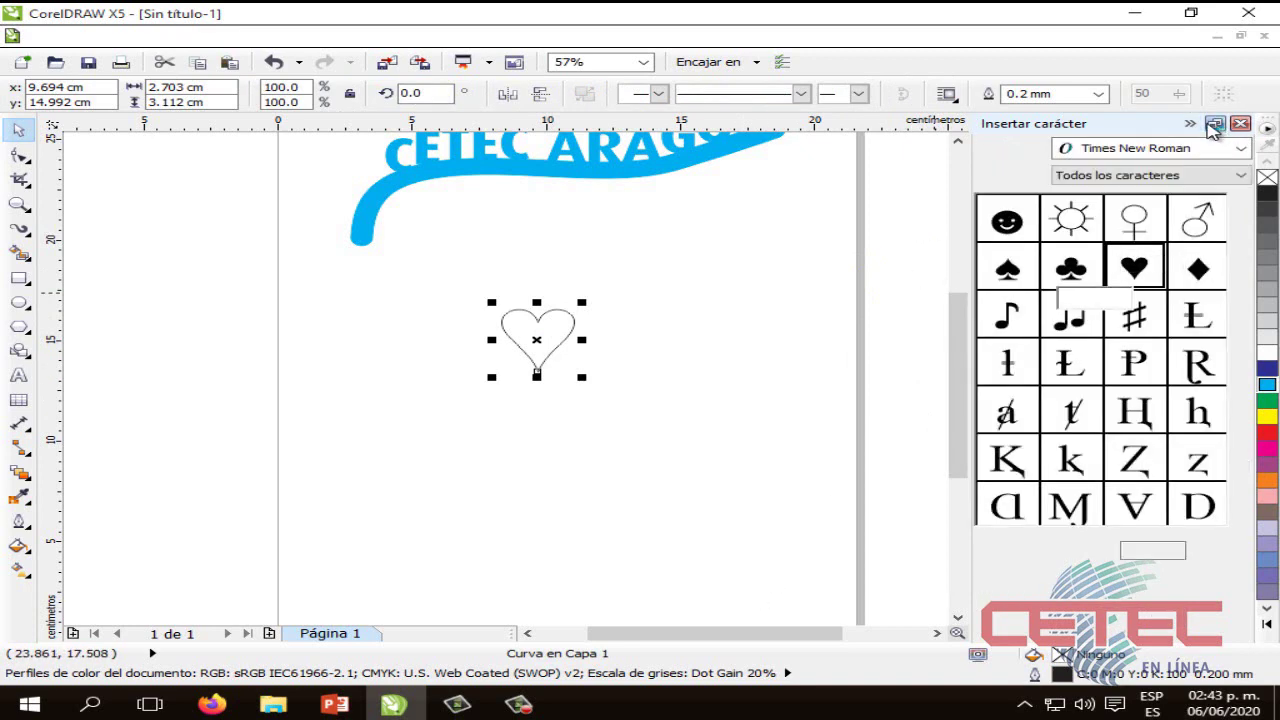
{"action": "left_click", "coordinate": [1188, 124]}
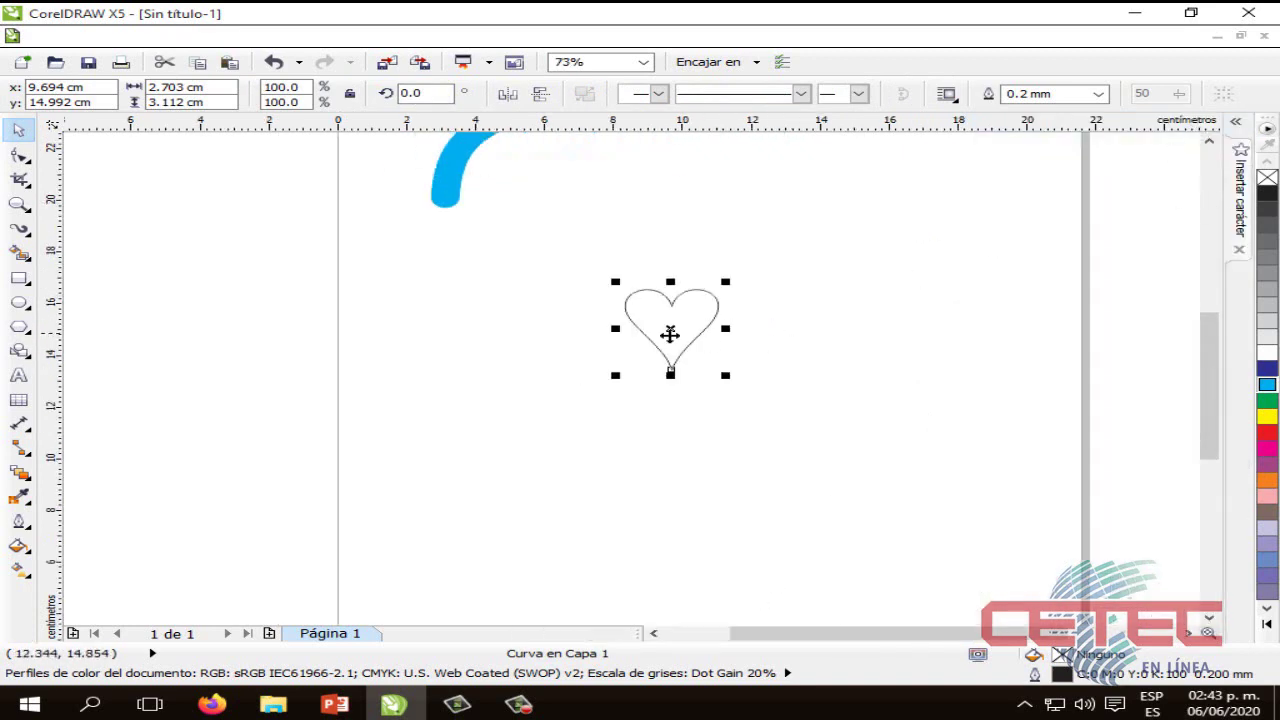
Enlarge the heart proportionally to about 14.3 by 16.5 cm and centre it roughly across the page width.
{"action": "left_click_drag", "start_coordinate": [677, 297], "coordinate": [645, 222]}
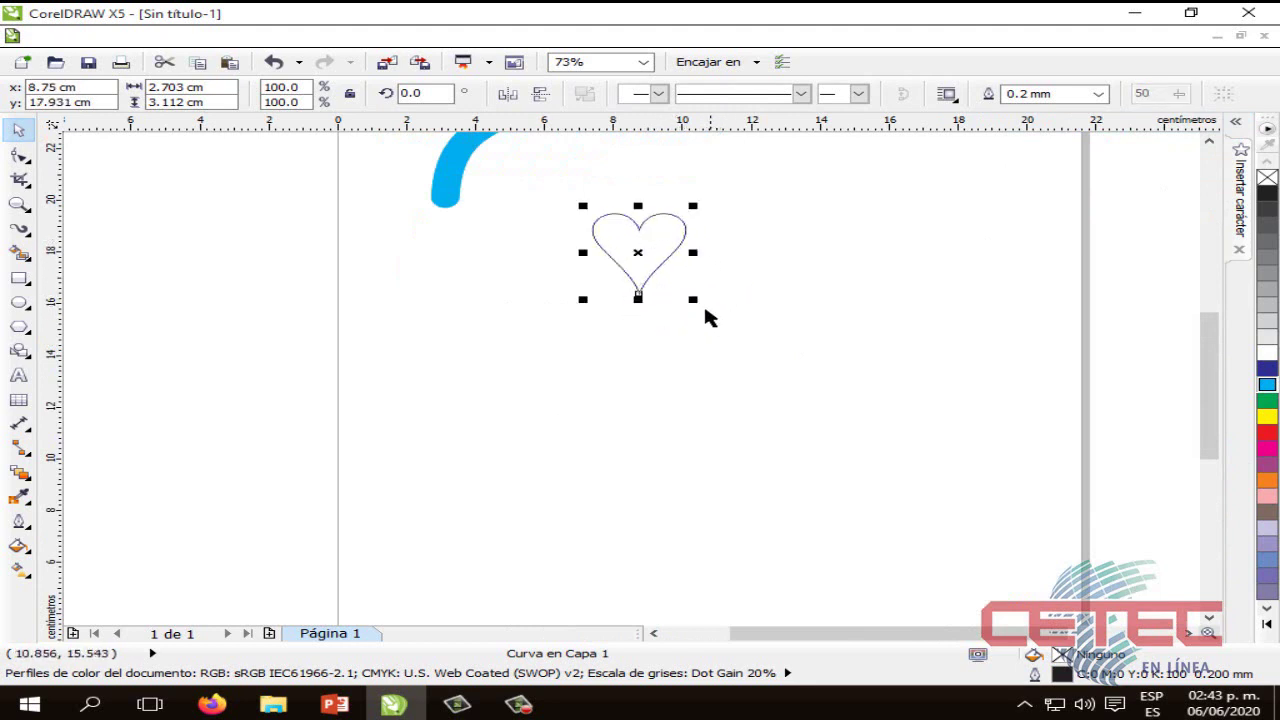
{"action": "left_click_drag", "start_coordinate": [695, 301], "coordinate": [1062, 556]}
{"action": "left_click_drag", "start_coordinate": [849, 306], "coordinate": [783, 293]}
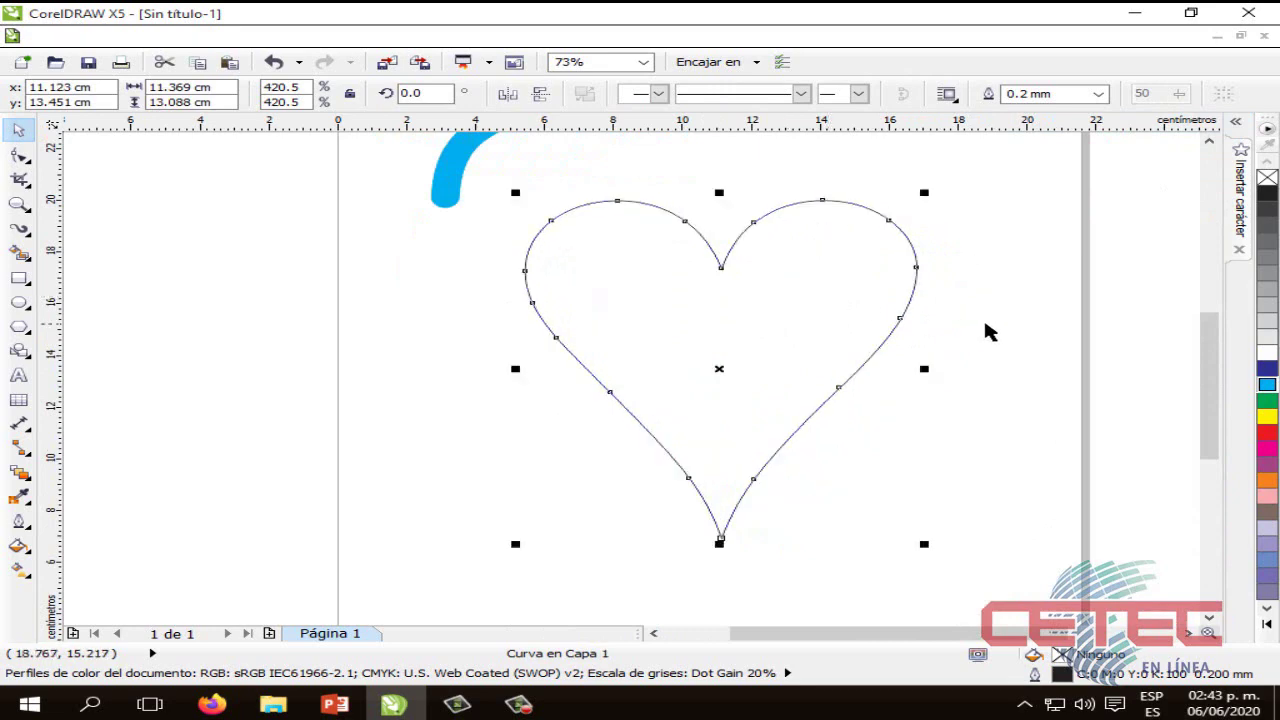
{"action": "left_click", "coordinate": [822, 295]}
{"action": "left_click", "coordinate": [794, 394]}
{"action": "left_click_drag", "start_coordinate": [794, 394], "coordinate": [746, 362]}
{"action": "left_click_drag", "start_coordinate": [882, 514], "coordinate": [988, 606]}
{"action": "left_click_drag", "start_coordinate": [857, 345], "coordinate": [855, 340]}
{"action": "left_click", "coordinate": [935, 482]}
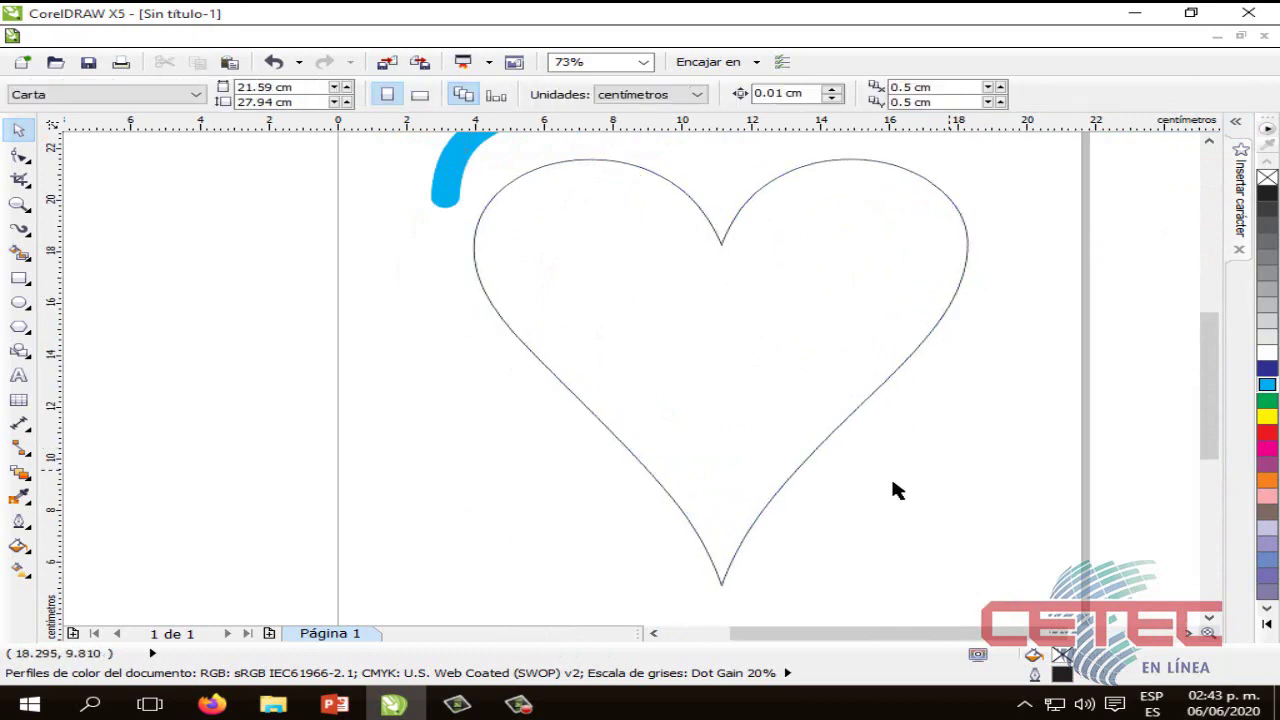
Colour the heart red.
{"action": "left_click_drag", "start_coordinate": [1209, 372], "coordinate": [1209, 384]}
{"action": "left_click", "coordinate": [830, 337]}
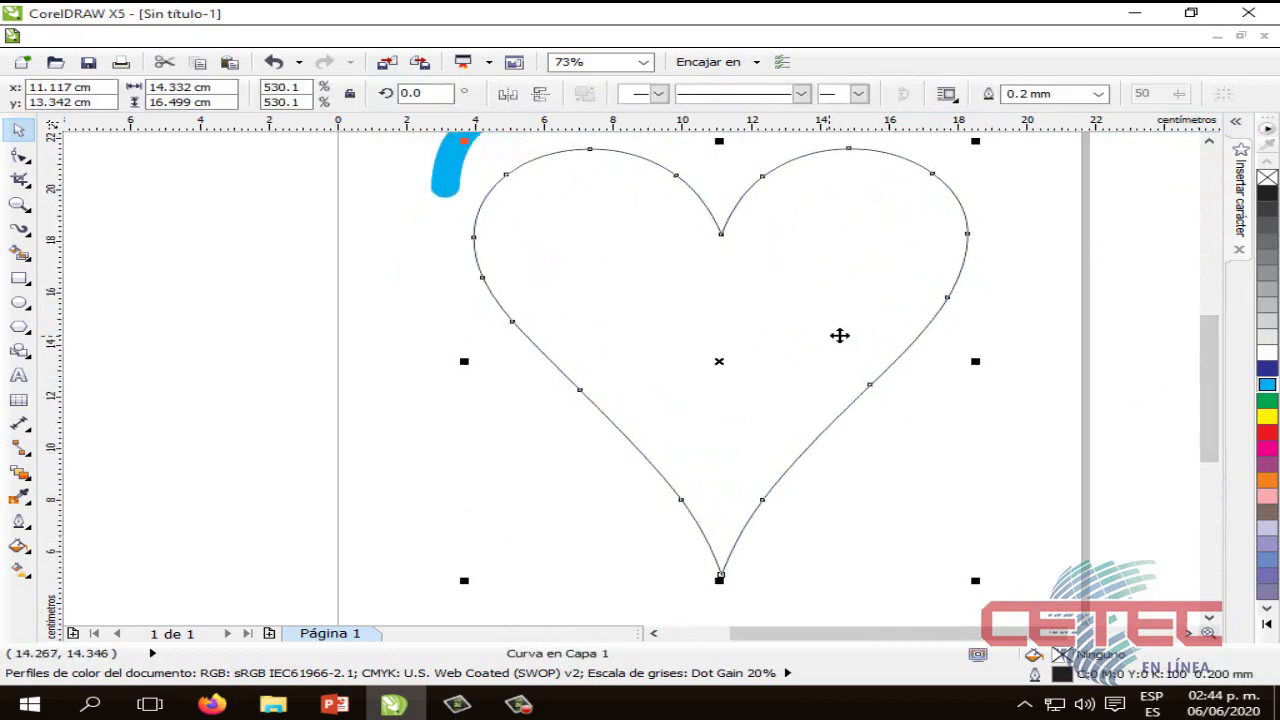
{"action": "left_click", "coordinate": [1022, 302]}
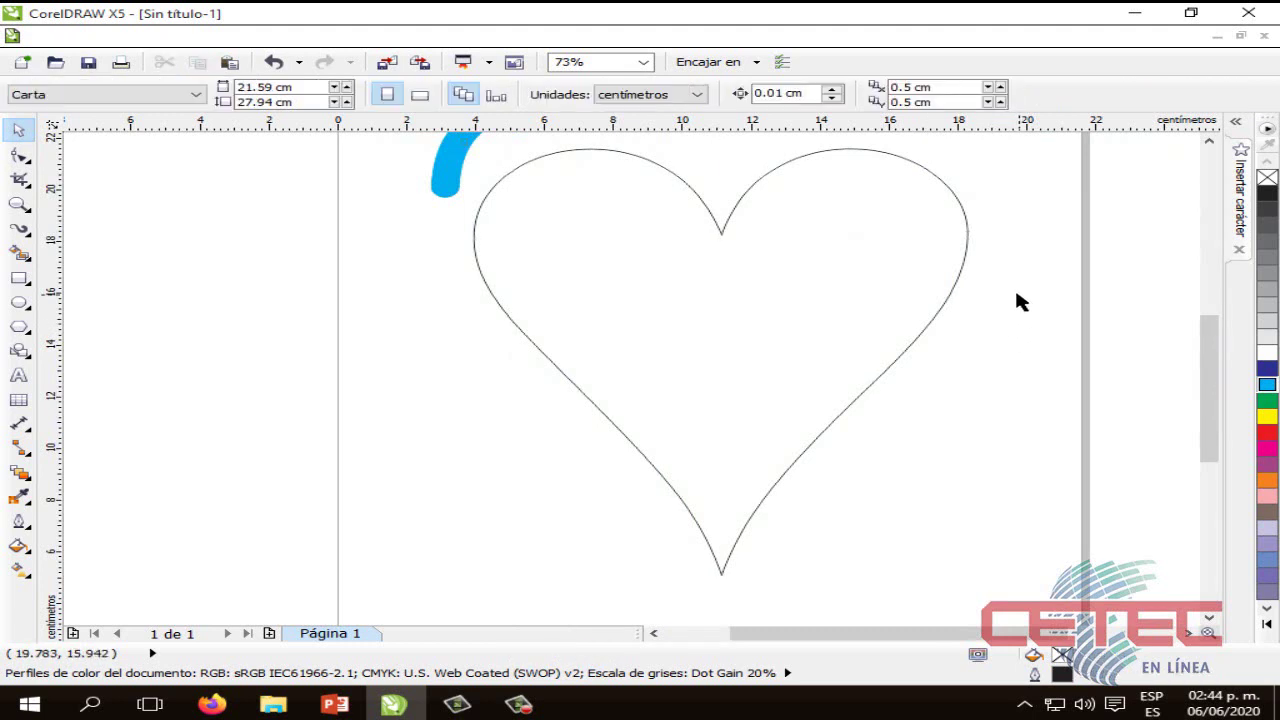
{"action": "left_click", "coordinate": [958, 286]}
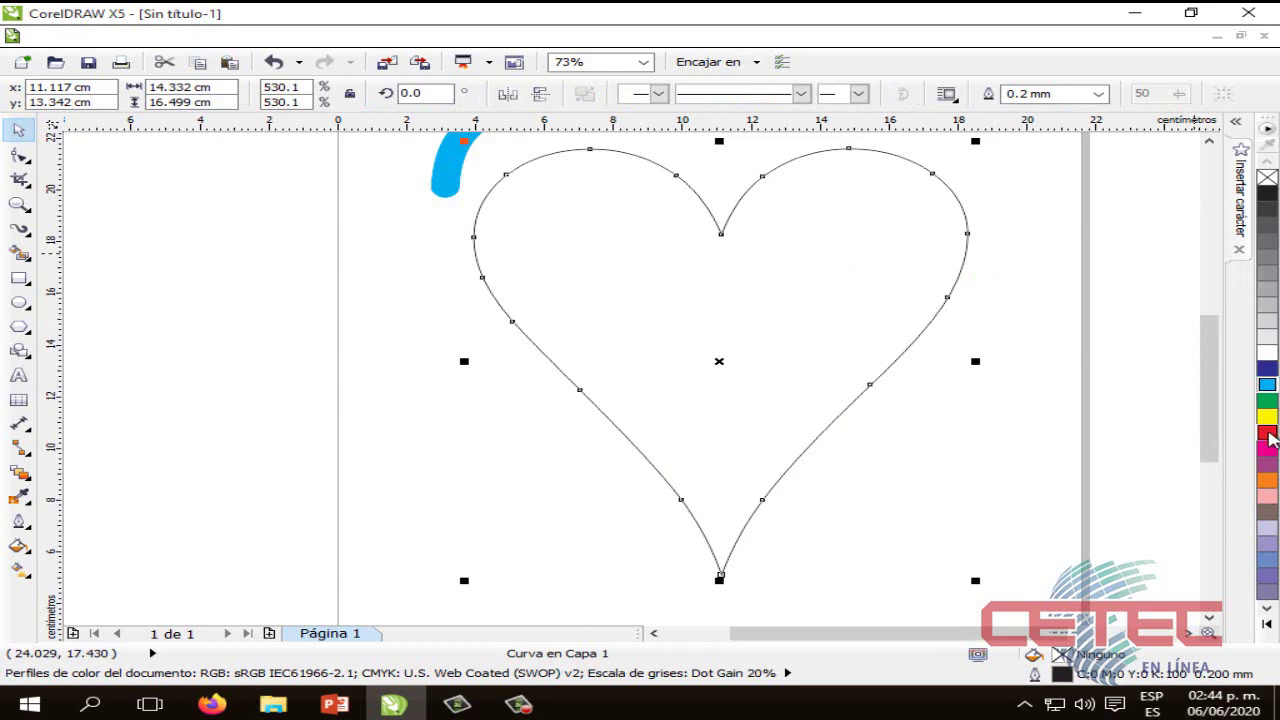
{"action": "left_click", "coordinate": [1267, 432]}
{"action": "left_click", "coordinate": [925, 465]}
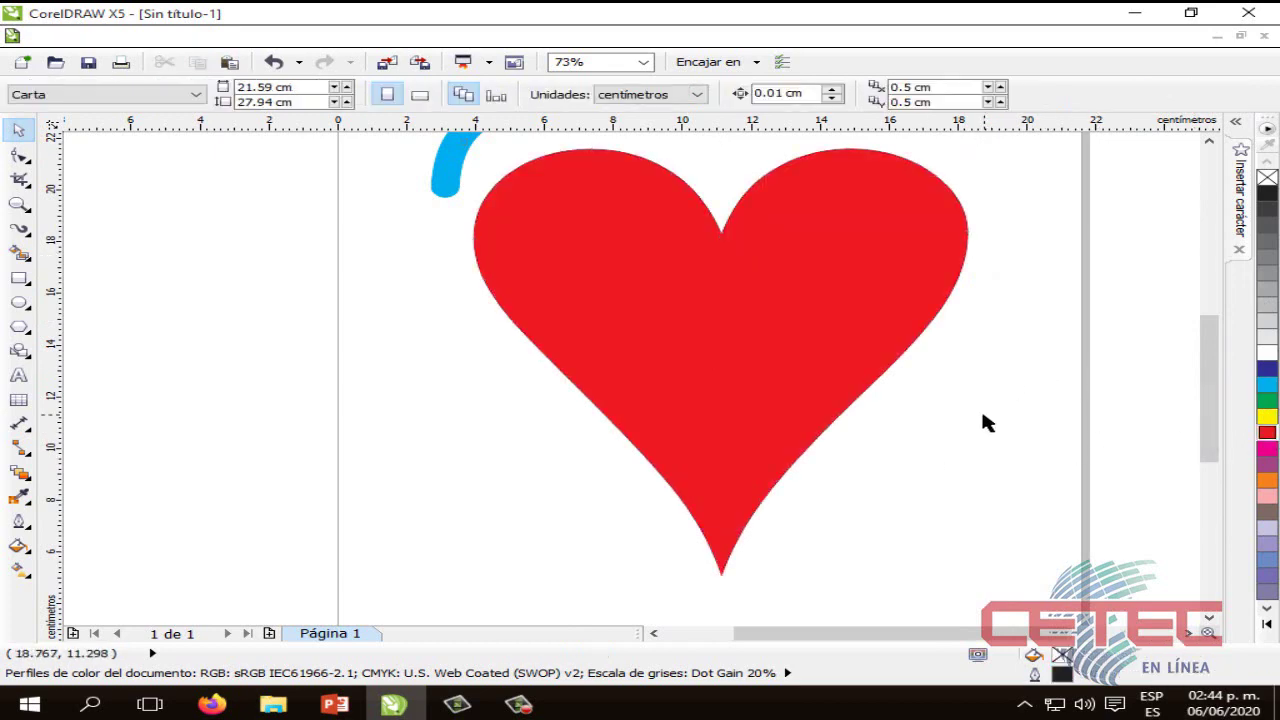
{"action": "left_click", "coordinate": [773, 341]}
{"action": "left_click", "coordinate": [925, 405]}
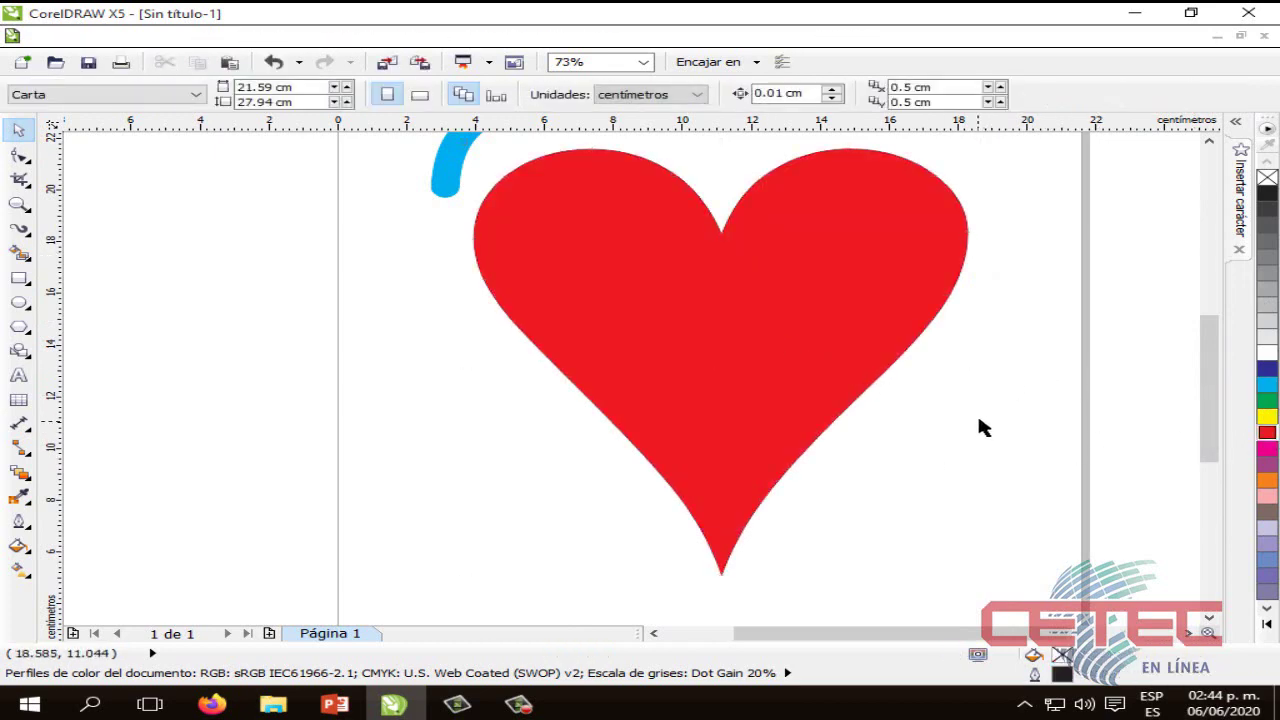
With the Shape tool, pull the three nodes along the heart's lower right edge inward.
{"action": "left_click", "coordinate": [775, 343]}
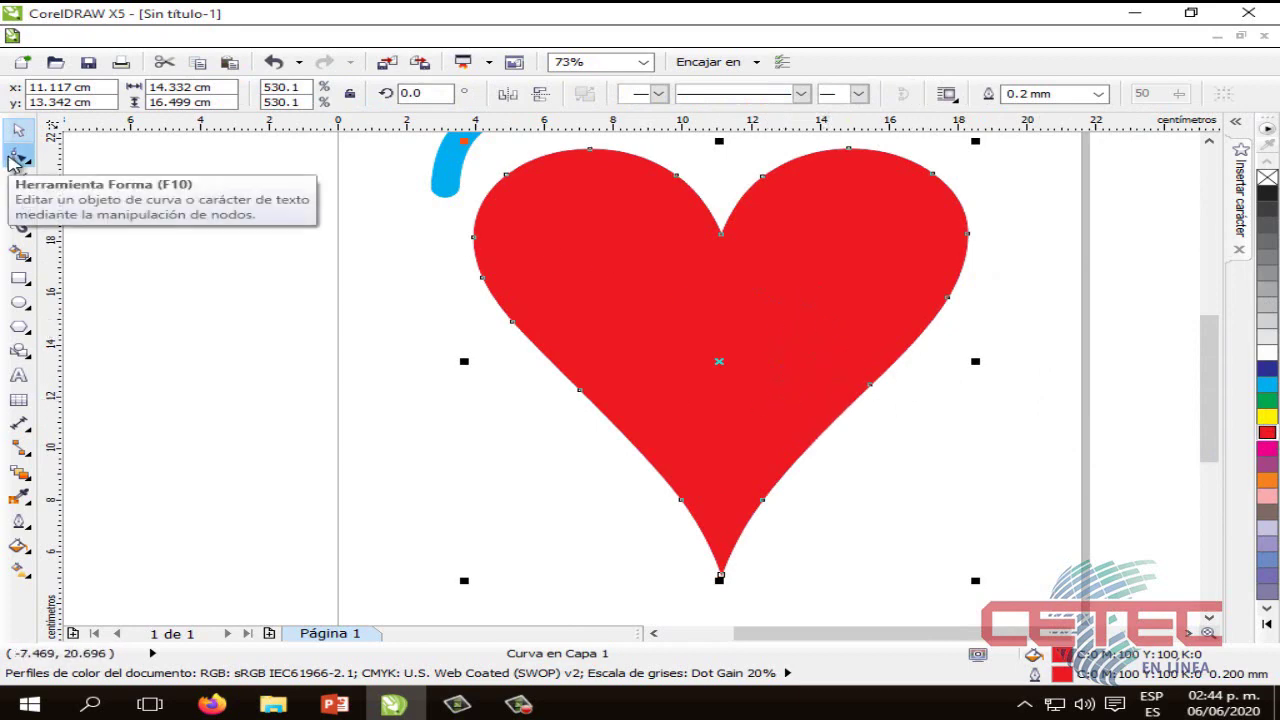
{"action": "left_click", "coordinate": [17, 157]}
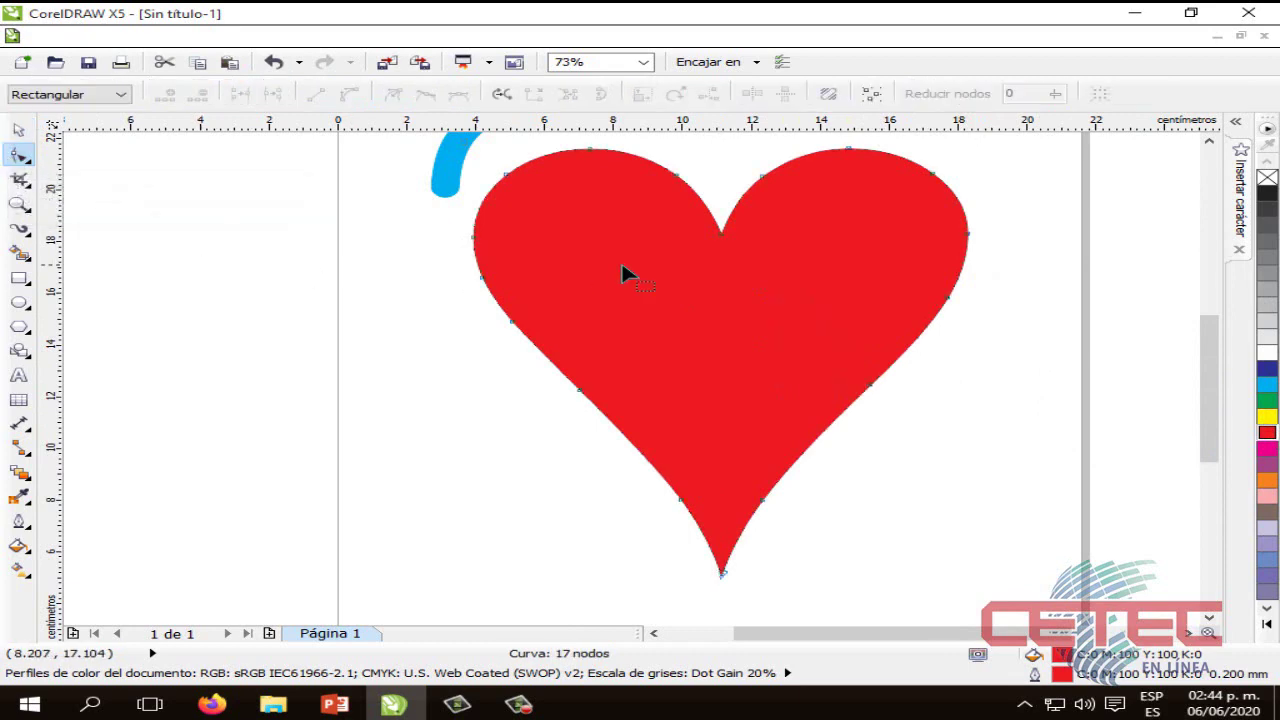
{"action": "scroll", "coordinate": [803, 310], "scroll_direction": "up", "scroll_amount": 2}
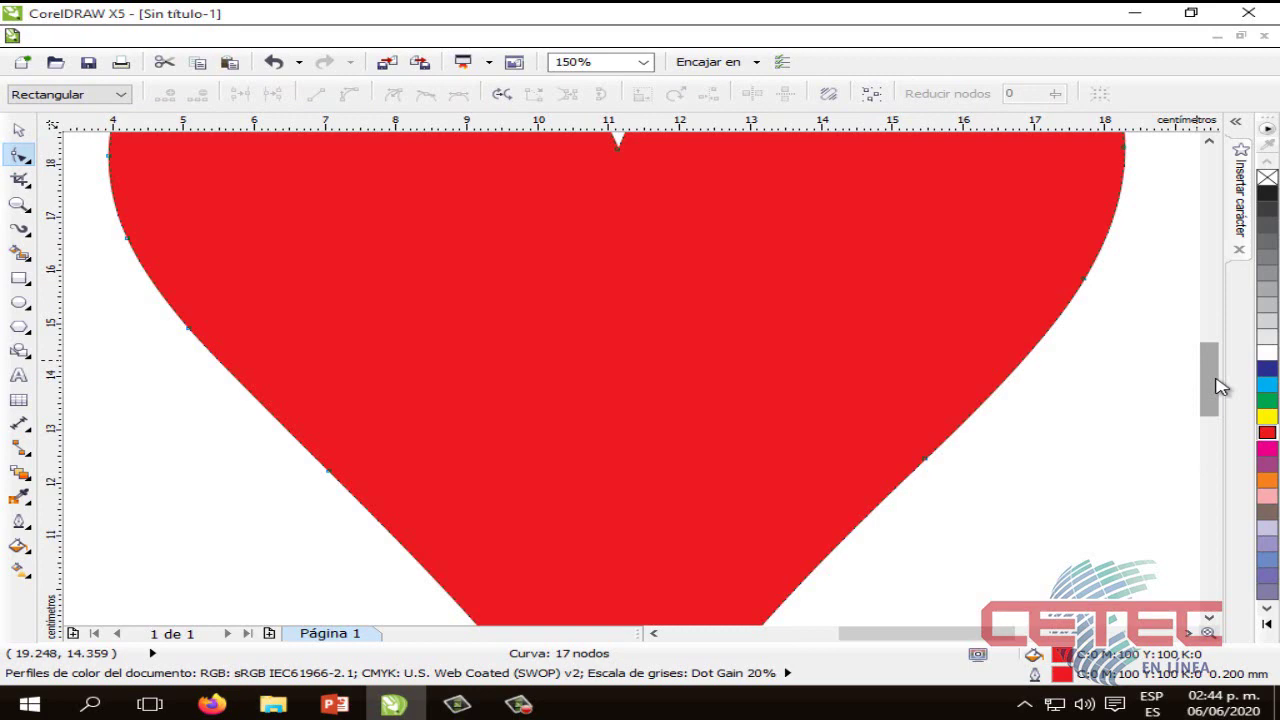
{"action": "left_click_drag", "start_coordinate": [1217, 380], "coordinate": [1217, 348]}
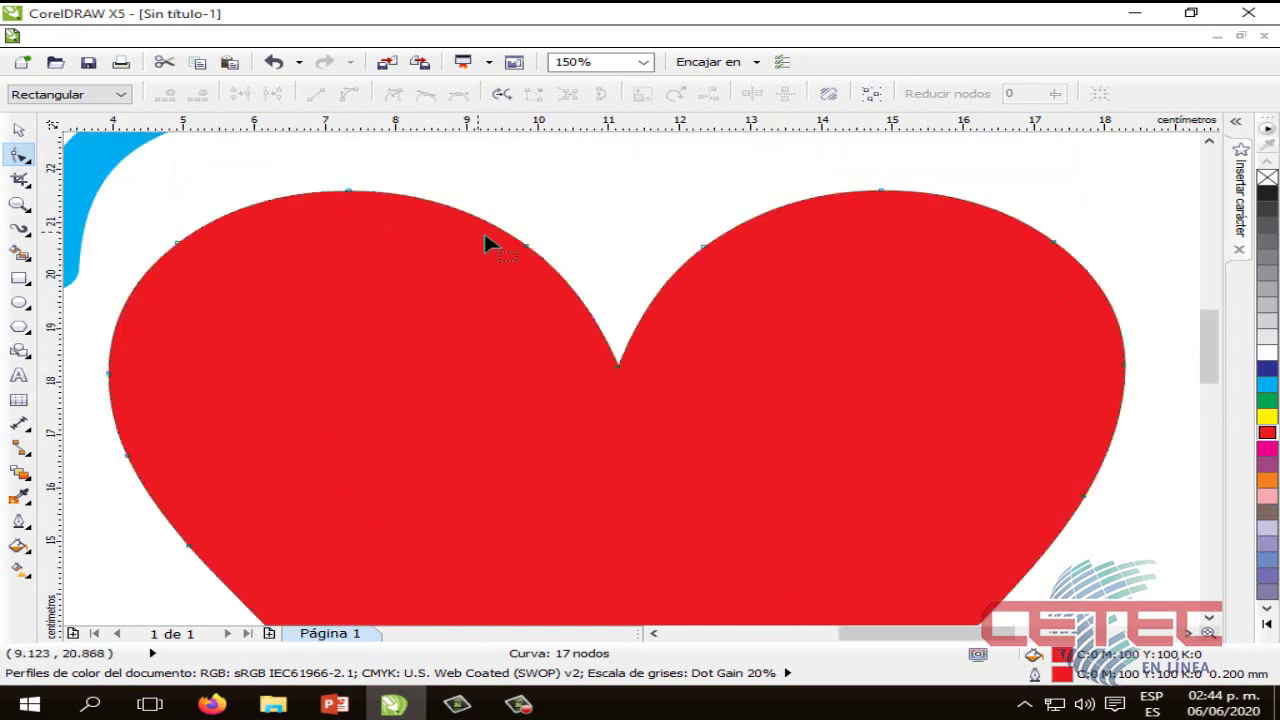
{"action": "scroll", "coordinate": [654, 315], "scroll_direction": "down", "scroll_amount": 1}
{"action": "left_click_drag", "start_coordinate": [1207, 347], "coordinate": [1207, 371]}
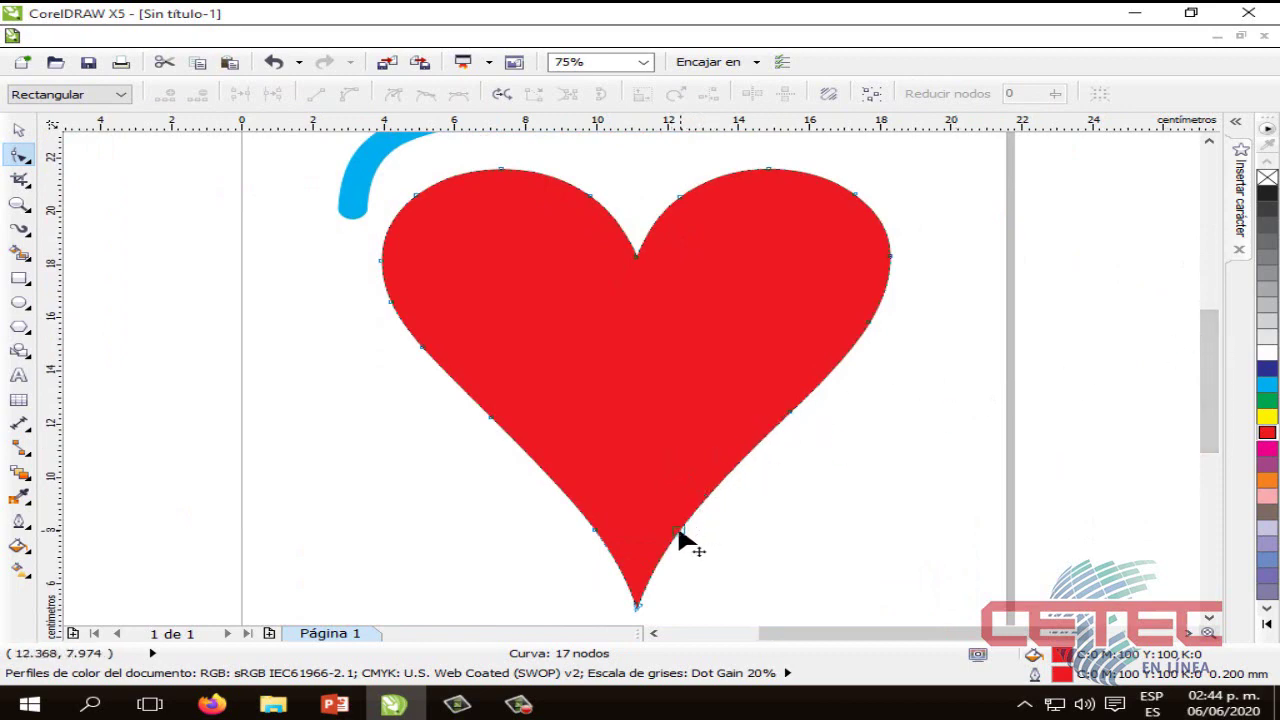
{"action": "left_click_drag", "start_coordinate": [676, 531], "coordinate": [655, 513]}
{"action": "left_click_drag", "start_coordinate": [789, 420], "coordinate": [760, 410]}
{"action": "left_click_drag", "start_coordinate": [866, 334], "coordinate": [832, 330]}
Pull the three upper nodes of the heart's right lobe down to flatten its curve.
{"action": "left_click_drag", "start_coordinate": [850, 196], "coordinate": [841, 212]}
{"action": "left_click_drag", "start_coordinate": [771, 177], "coordinate": [765, 193]}
{"action": "left_click", "coordinate": [684, 198]}
{"action": "left_click_drag", "start_coordinate": [684, 198], "coordinate": [699, 215]}
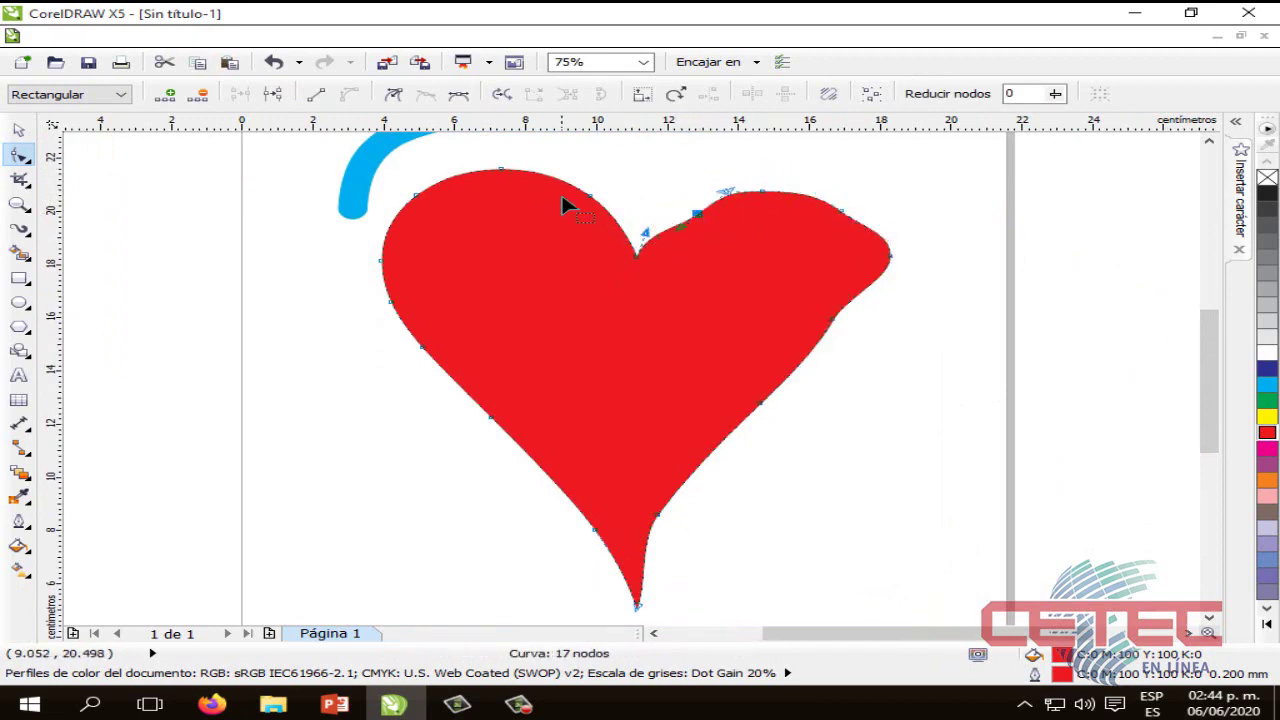
Pull the nodes around the heart's left lobe inward, including the one on its outer side.
{"action": "left_click_drag", "start_coordinate": [591, 200], "coordinate": [574, 217]}
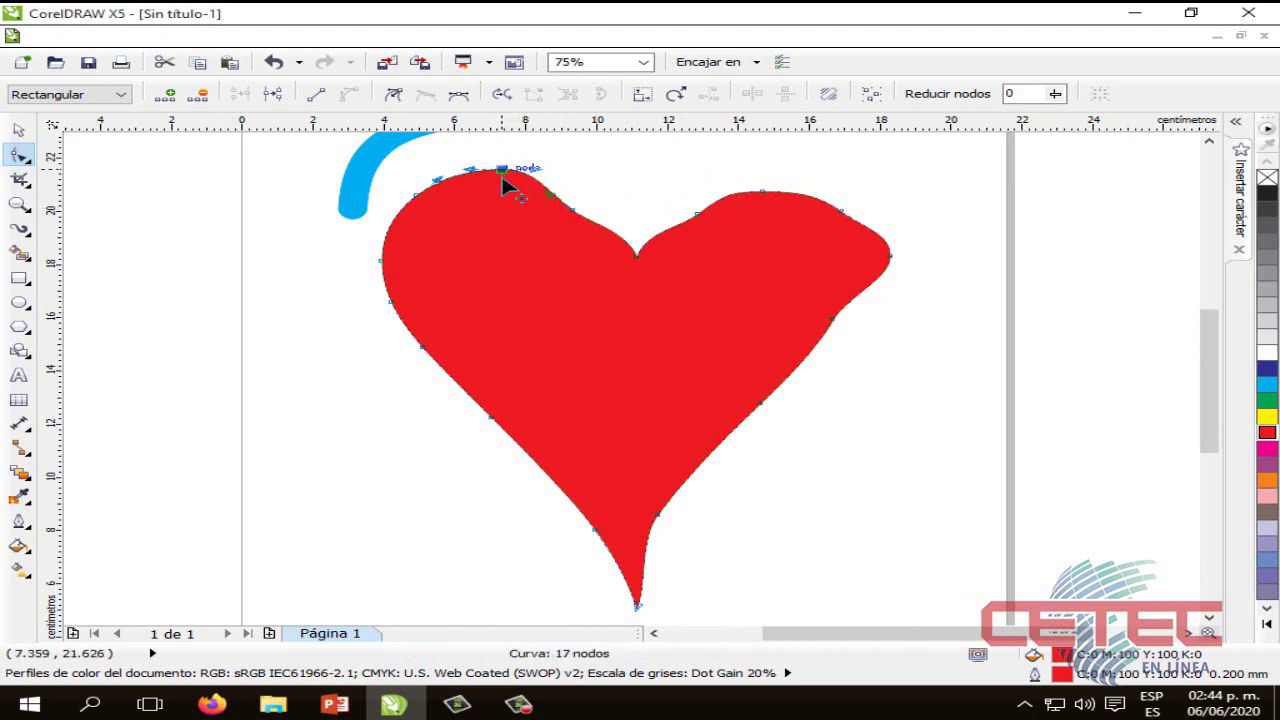
{"action": "left_click_drag", "start_coordinate": [506, 180], "coordinate": [480, 200]}
{"action": "left_click", "coordinate": [394, 240]}
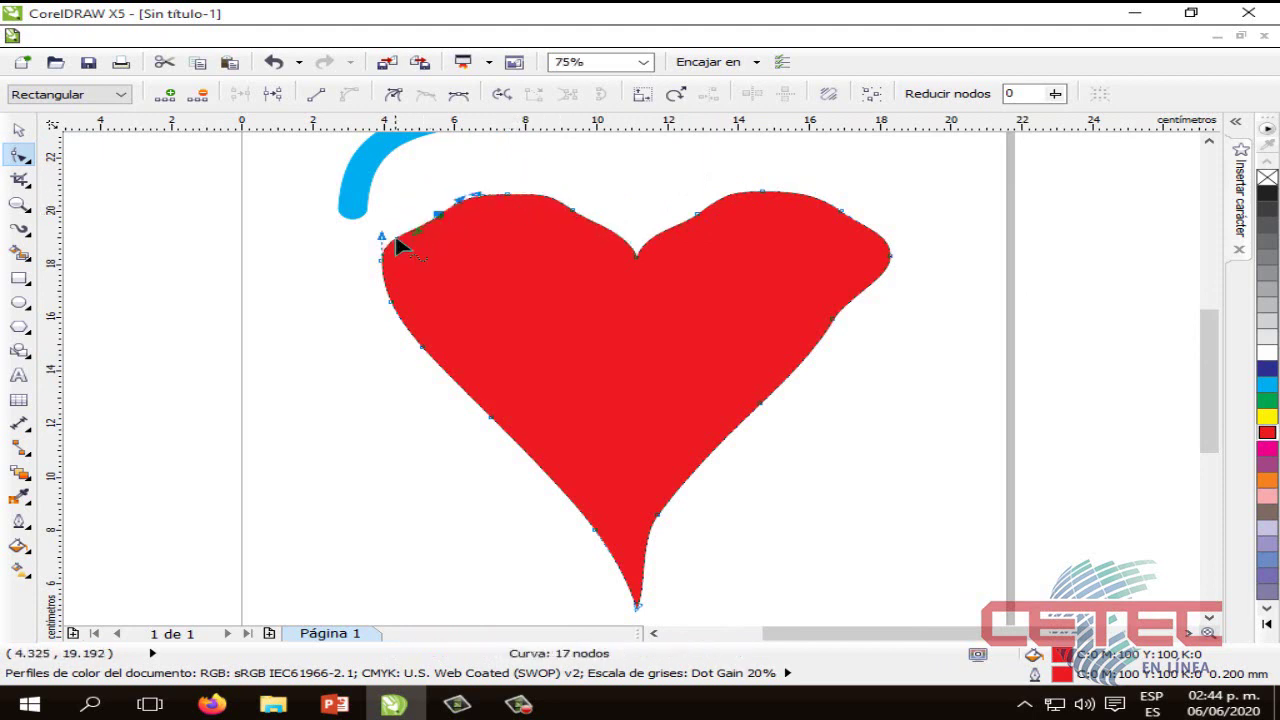
{"action": "left_click_drag", "start_coordinate": [385, 264], "coordinate": [409, 268]}
Move the three nodes along the heart's lower left edge inward and raise the bottom tip.
{"action": "left_click_drag", "start_coordinate": [420, 350], "coordinate": [453, 349]}
{"action": "left_click_drag", "start_coordinate": [494, 423], "coordinate": [516, 406]}
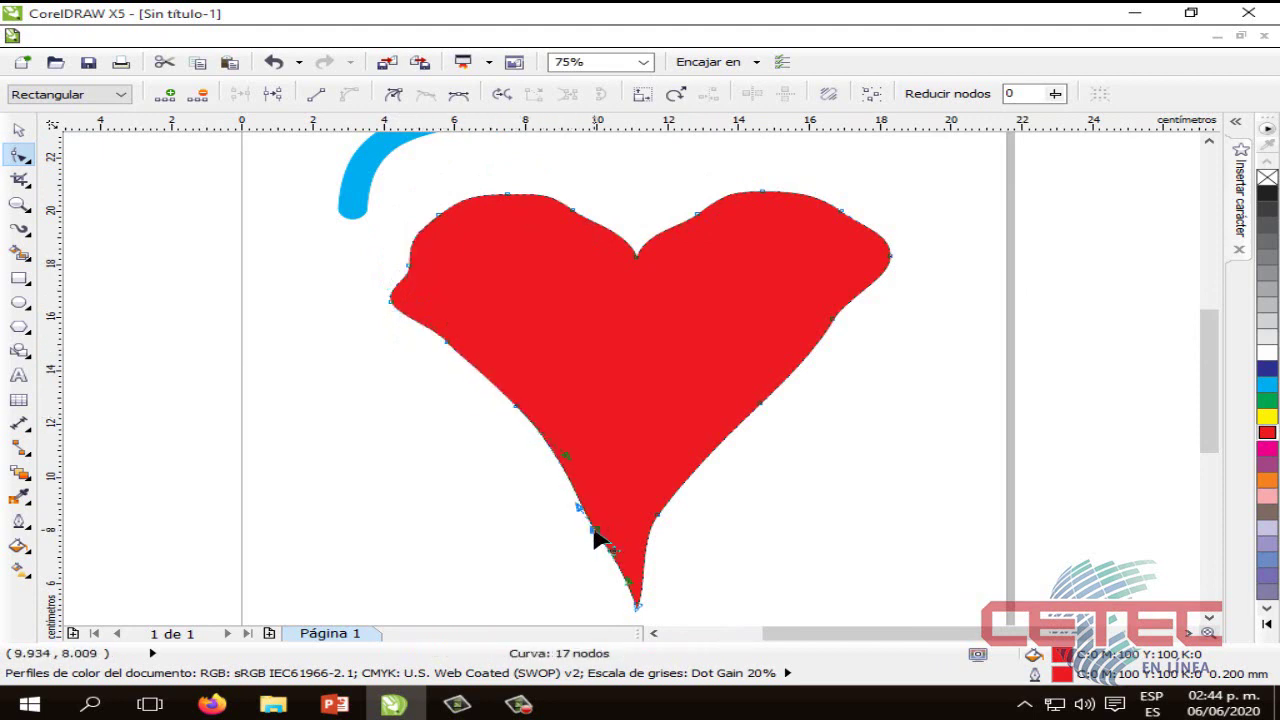
{"action": "left_click_drag", "start_coordinate": [590, 522], "coordinate": [612, 512]}
{"action": "left_click", "coordinate": [636, 602]}
{"action": "left_click_drag", "start_coordinate": [637, 605], "coordinate": [640, 548]}
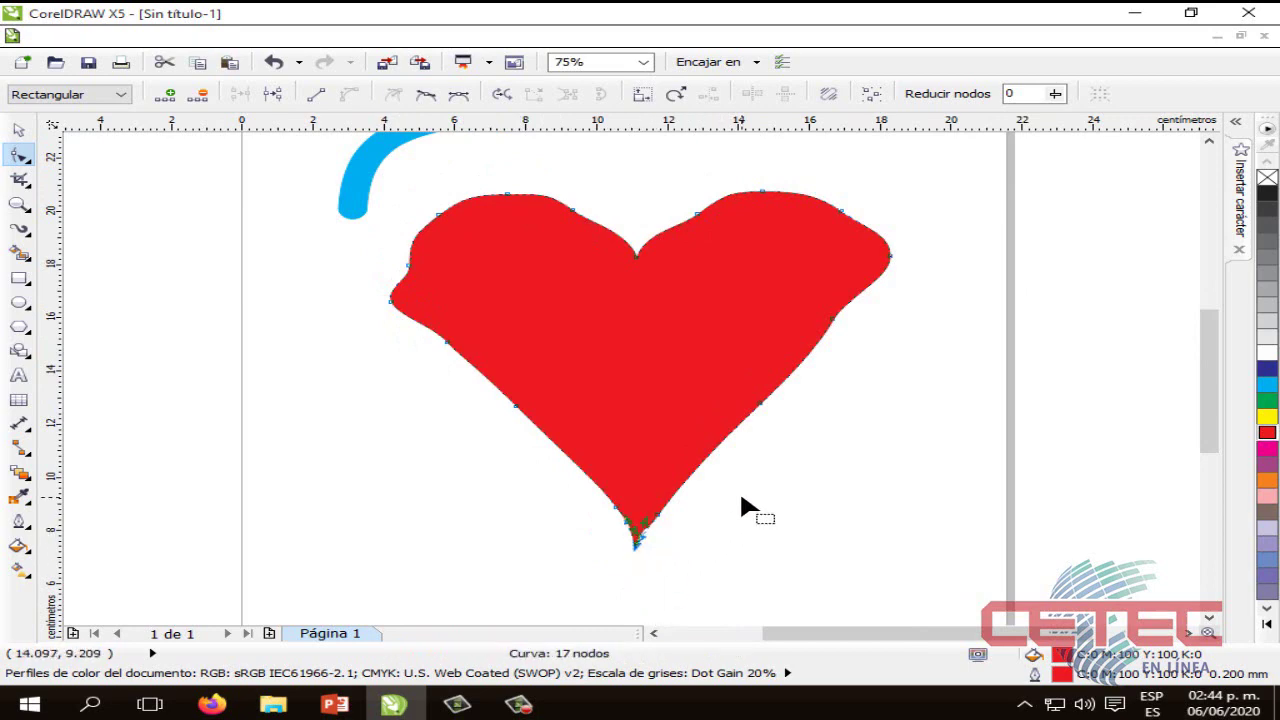
Undo all the node edits on the heart, back to its original symmetrical outline.
{"action": "left_click", "coordinate": [739, 490]}
{"action": "left_click", "coordinate": [20, 133]}
{"action": "left_click", "coordinate": [445, 557]}
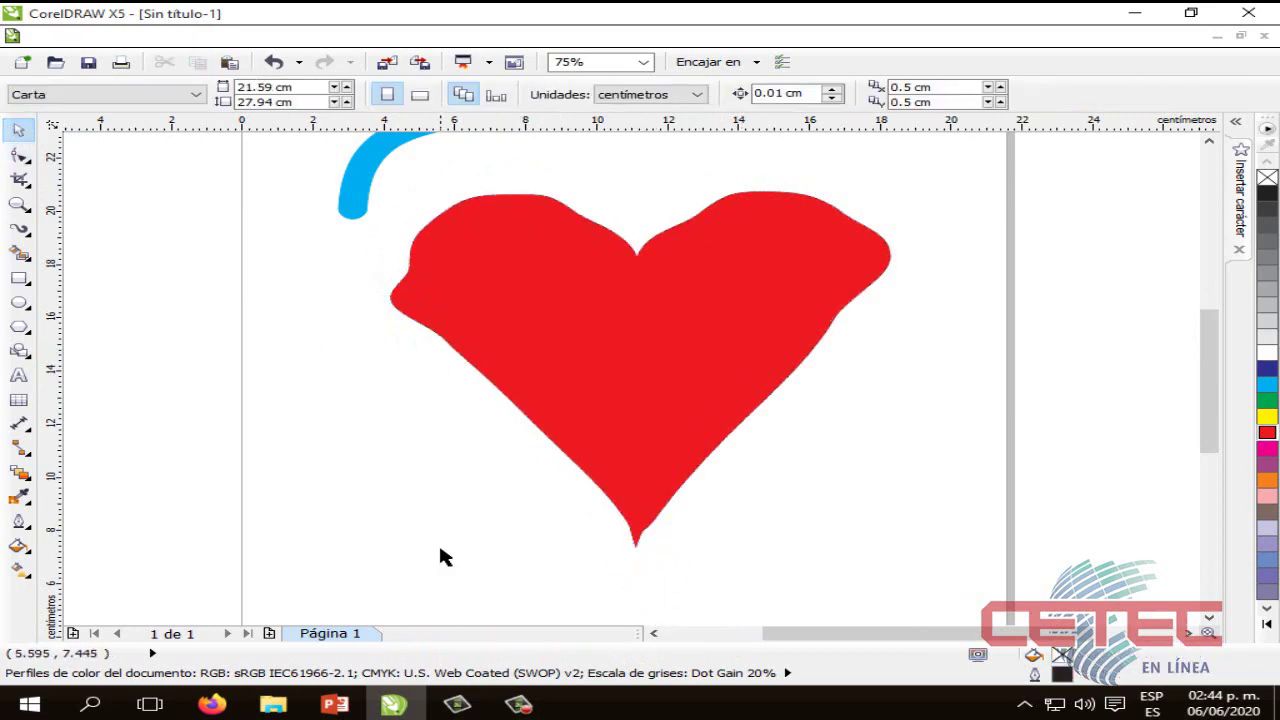
{"action": "left_click", "coordinate": [593, 361]}
{"action": "key", "text": "ctrl+z"}
{"action": "key", "text": "ctrl+z"}
{"action": "key", "text": "ctrl+z"}
{"action": "key", "text": "ctrl+z"}
{"action": "key", "text": "ctrl+z"}
{"action": "key", "text": "ctrl+z"}
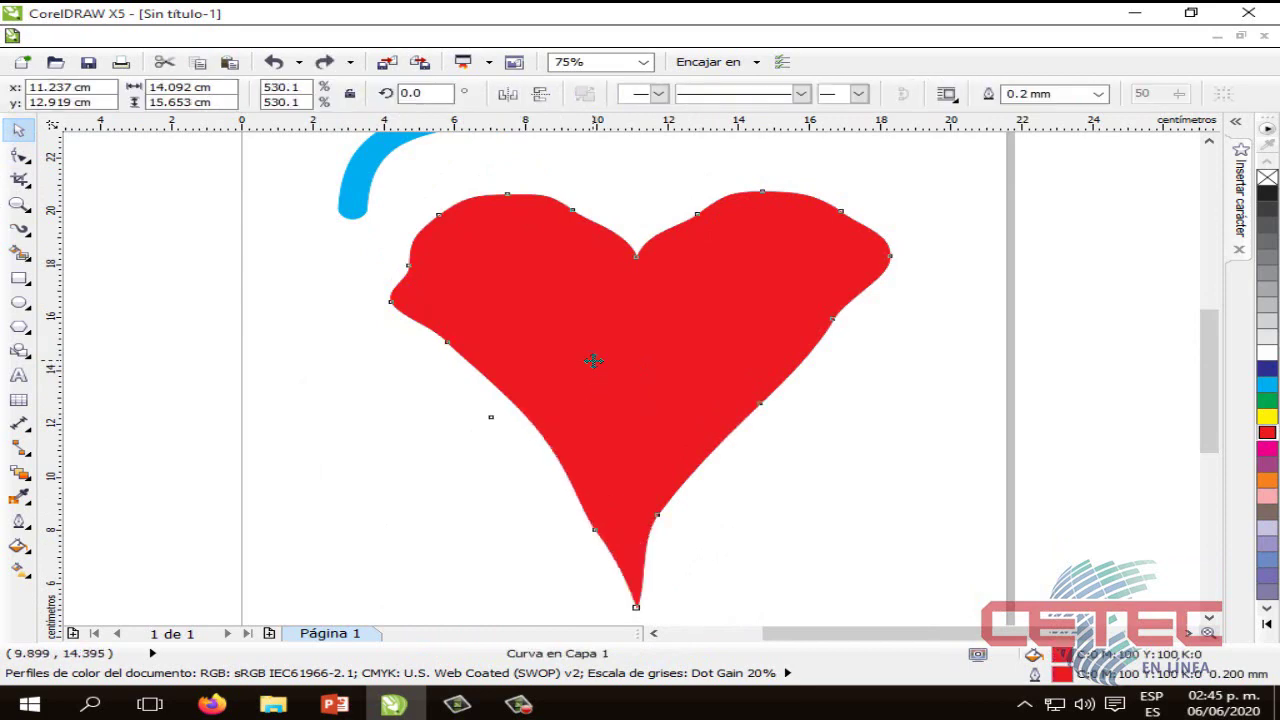
{"action": "key", "text": "ctrl+z"}
{"action": "key", "text": "ctrl+z"}
{"action": "key", "text": "ctrl+z"}
{"action": "key", "text": "ctrl+z"}
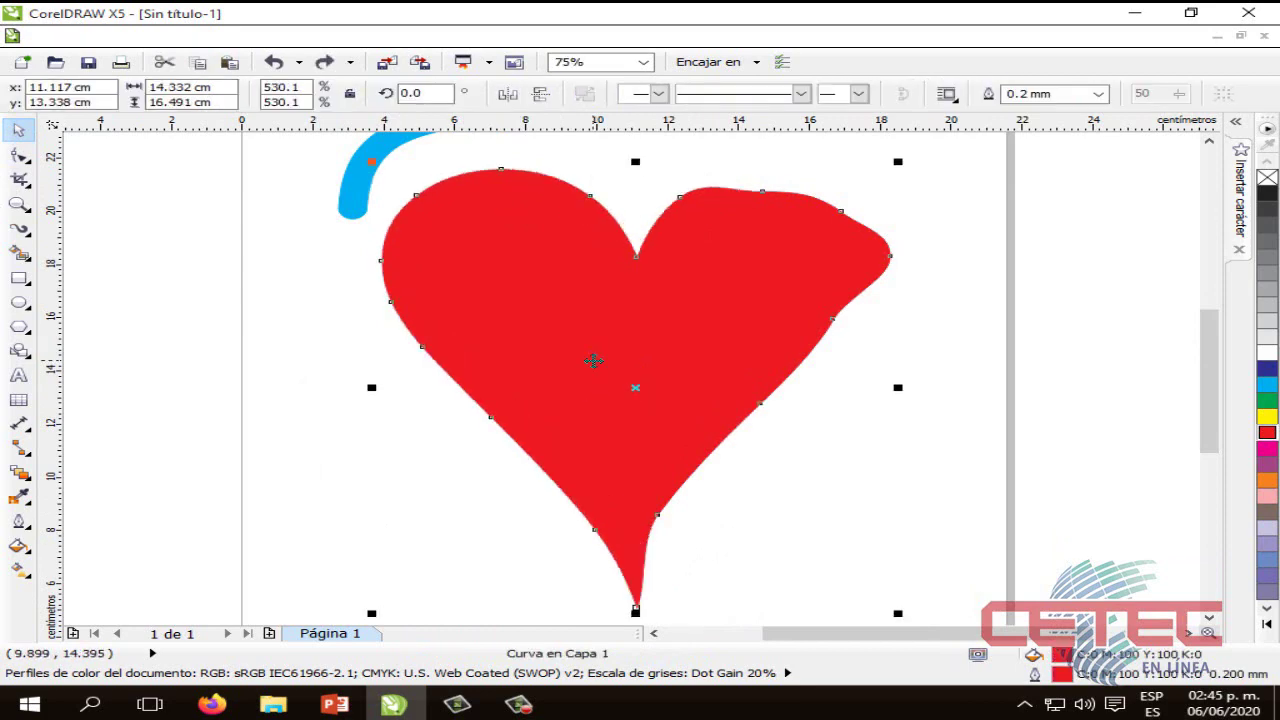
{"action": "key", "text": "ctrl+z"}
{"action": "key", "text": "ctrl+z"}
{"action": "key", "text": "ctrl+z"}
{"action": "key", "text": "ctrl+z"}
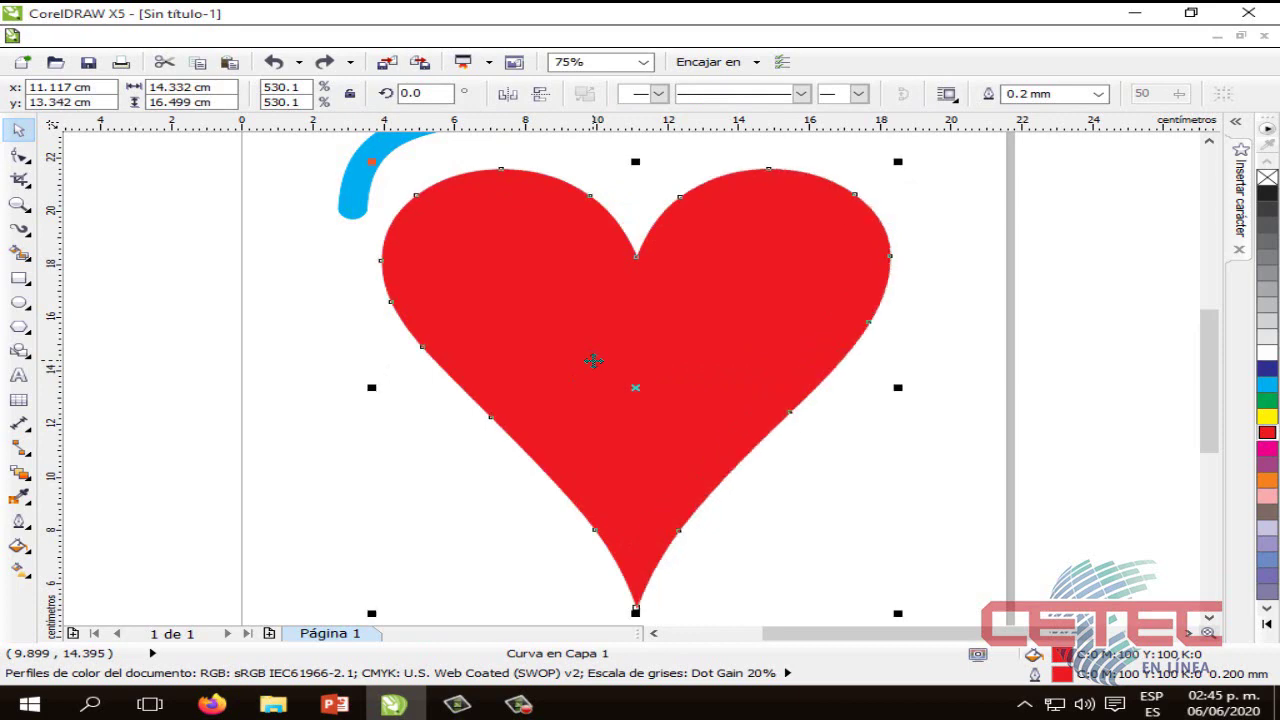
Undo the heart's colouring and reapply red to its fill and outline.
{"action": "key", "text": "ctrl+z"}
{"action": "key", "text": "ctrl+z"}
{"action": "key", "text": "ctrl+z"}
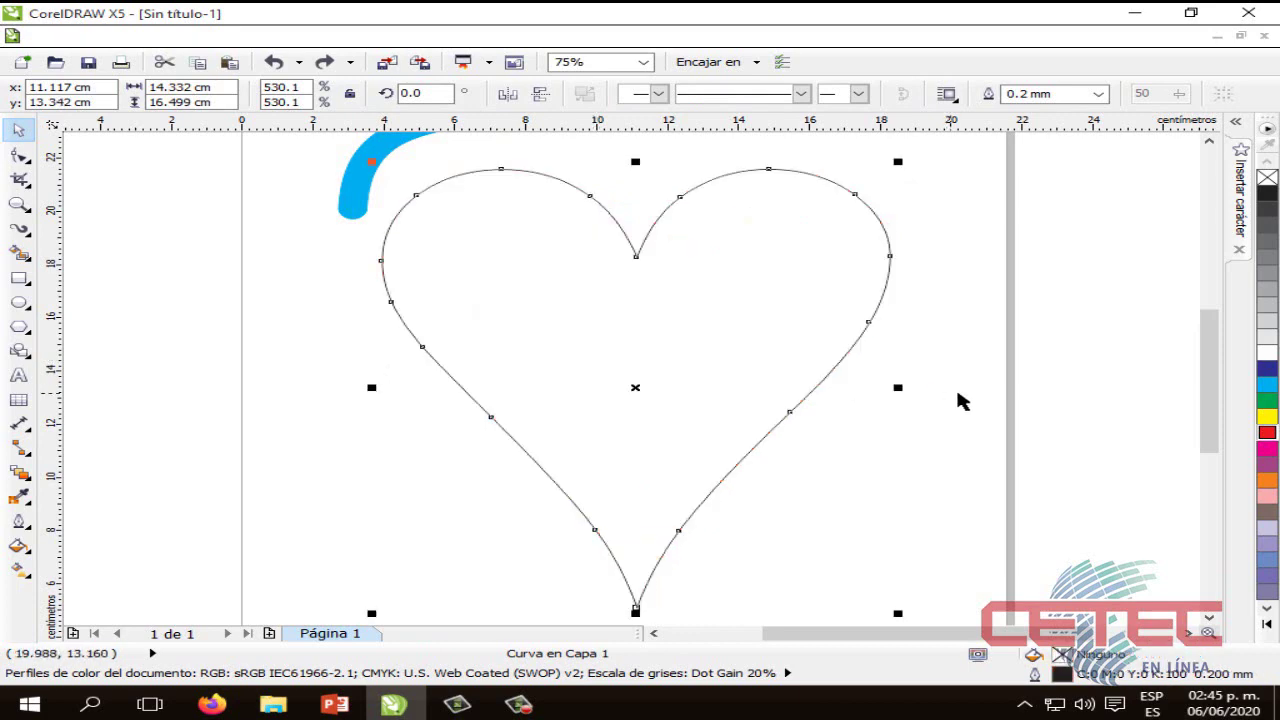
{"action": "left_click", "coordinate": [1267, 432]}
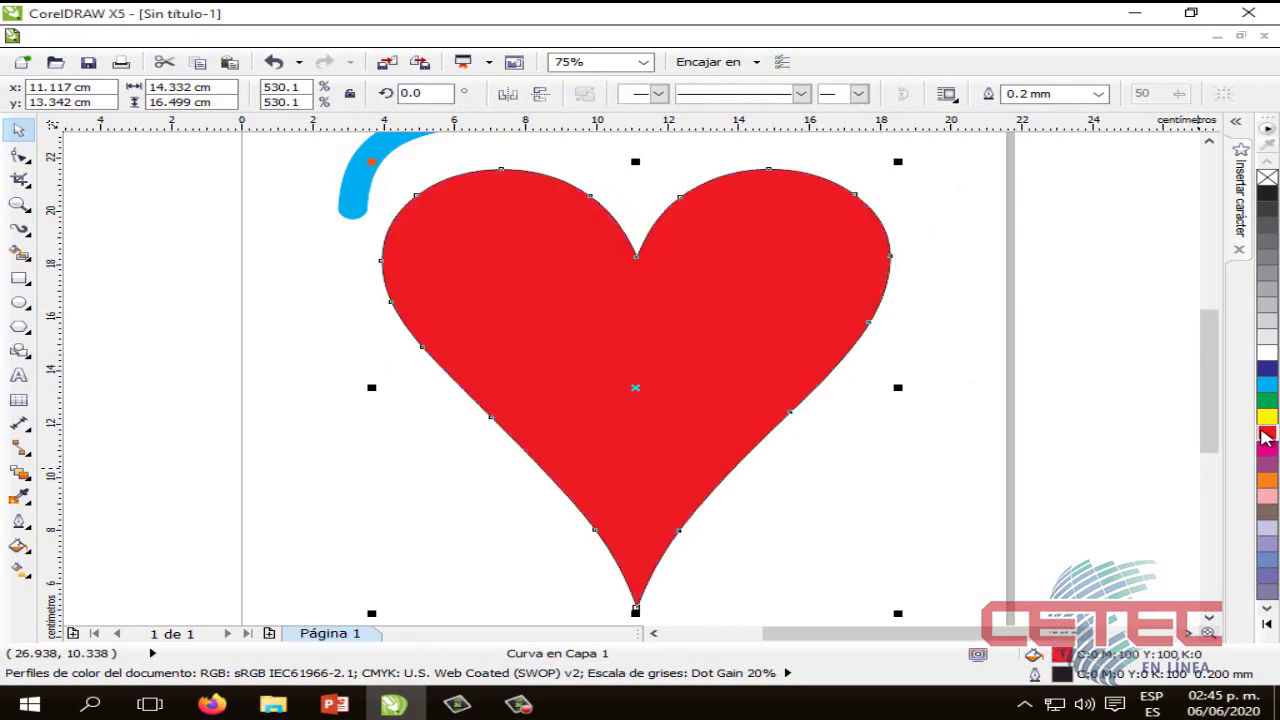
{"action": "left_click", "coordinate": [770, 485]}
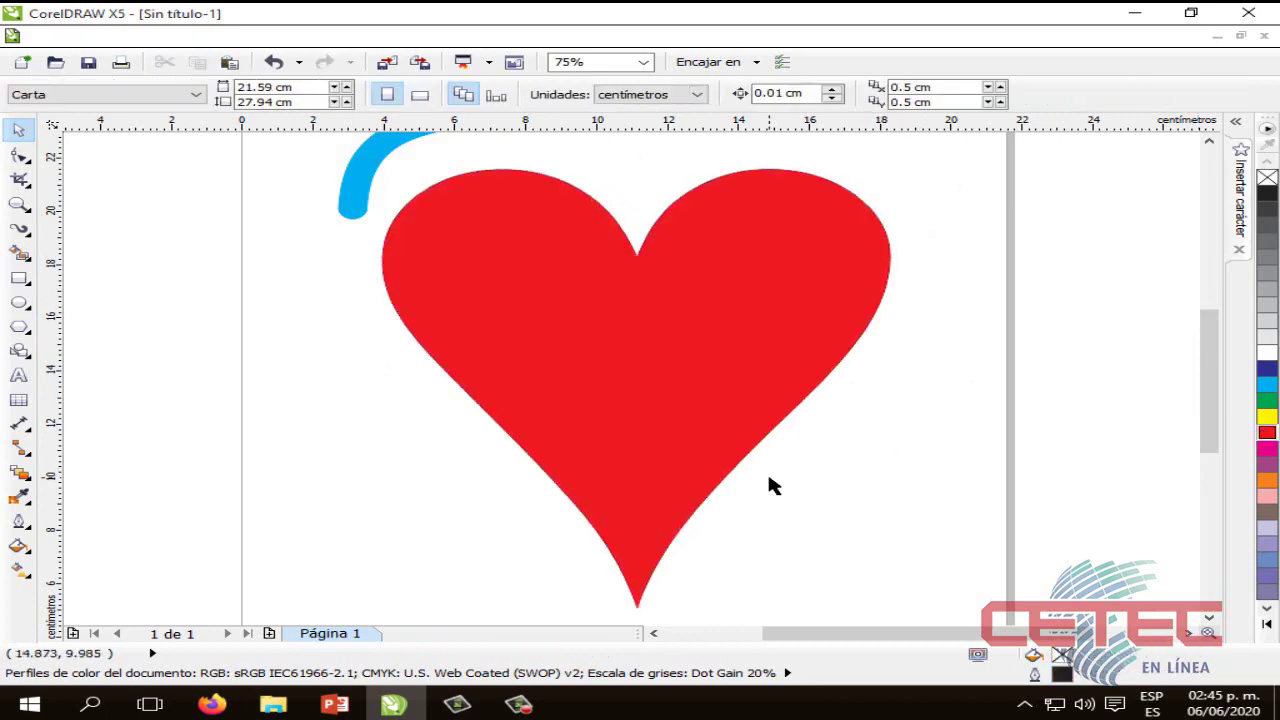
Move the heart about 1 cm to the right and about 0.5 cm up on the page.
{"action": "left_click_drag", "start_coordinate": [703, 423], "coordinate": [736, 425]}
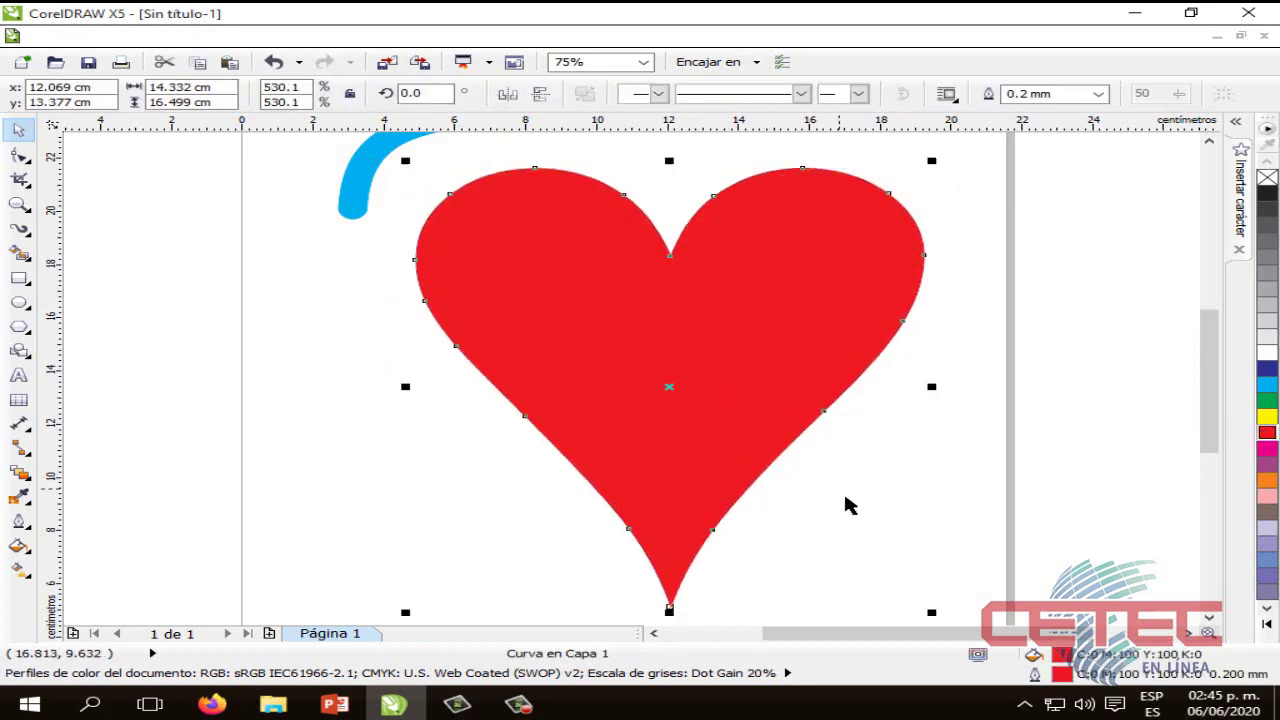
{"action": "left_click", "coordinate": [843, 497]}
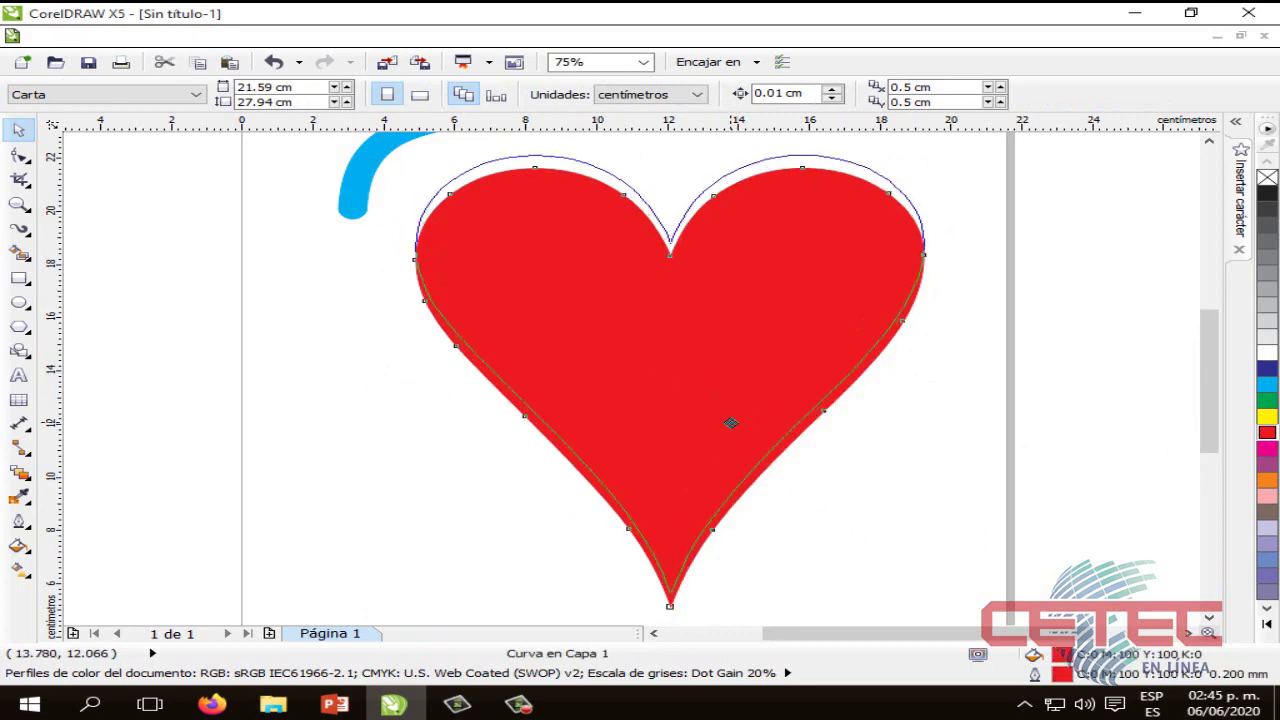
{"action": "left_click", "coordinate": [731, 423]}
{"action": "left_click", "coordinate": [942, 516]}
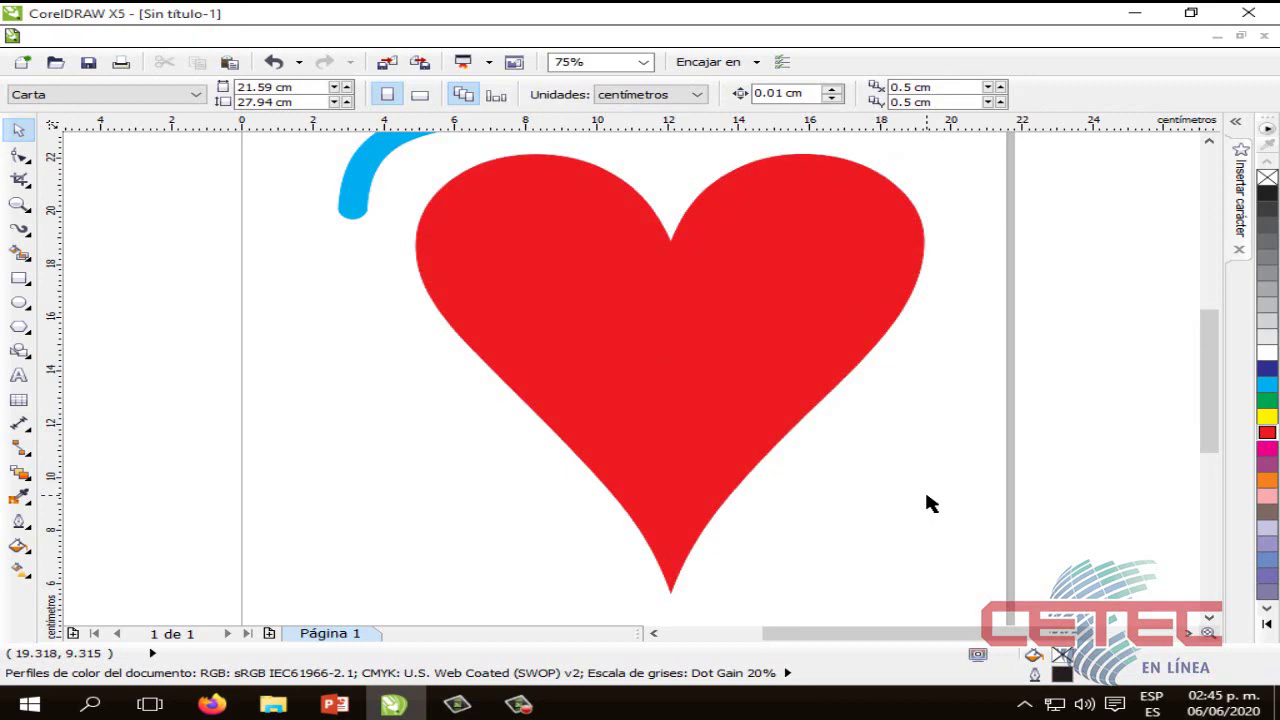
{"action": "left_click", "coordinate": [750, 402]}
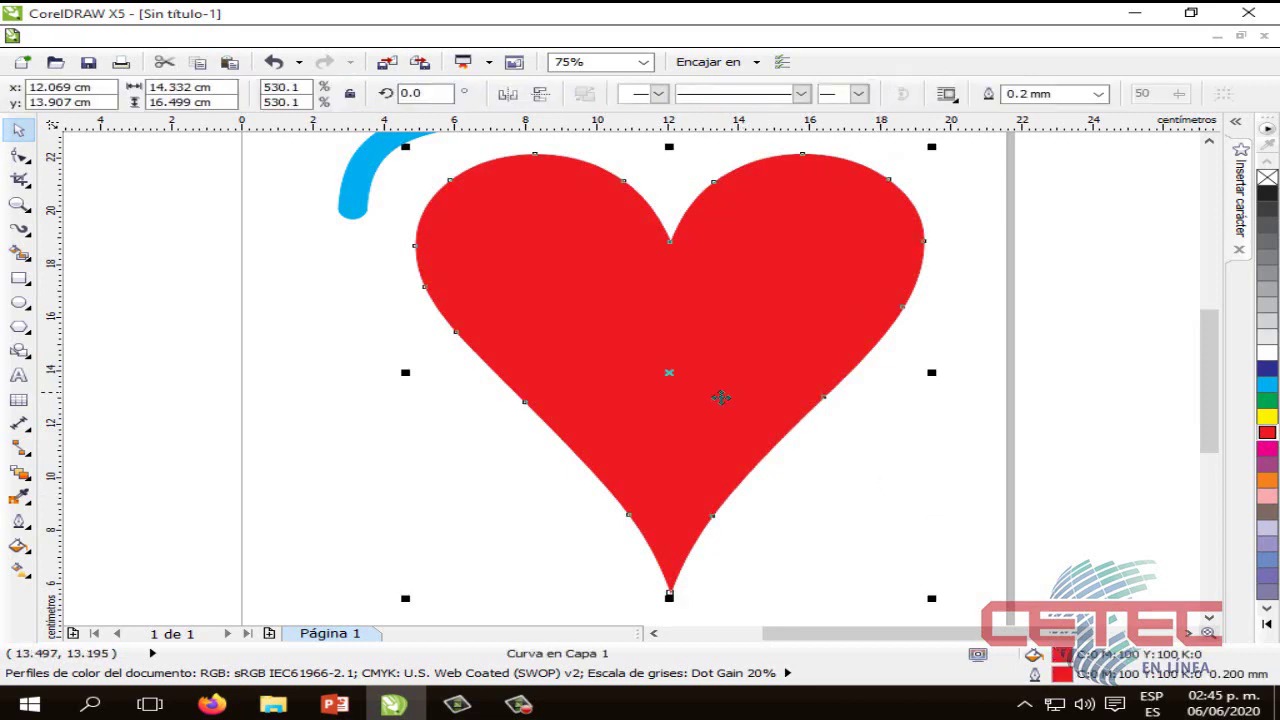
{"action": "left_click", "coordinate": [370, 354]}
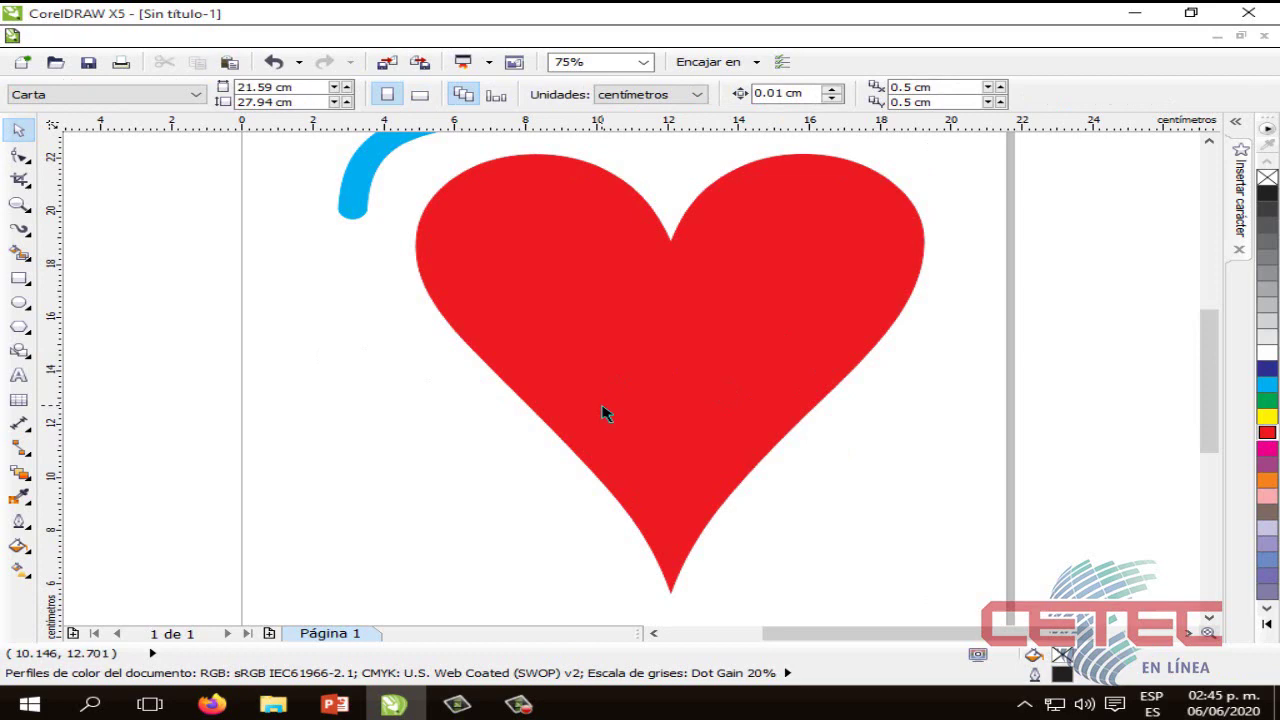
{"action": "left_click", "coordinate": [602, 404]}
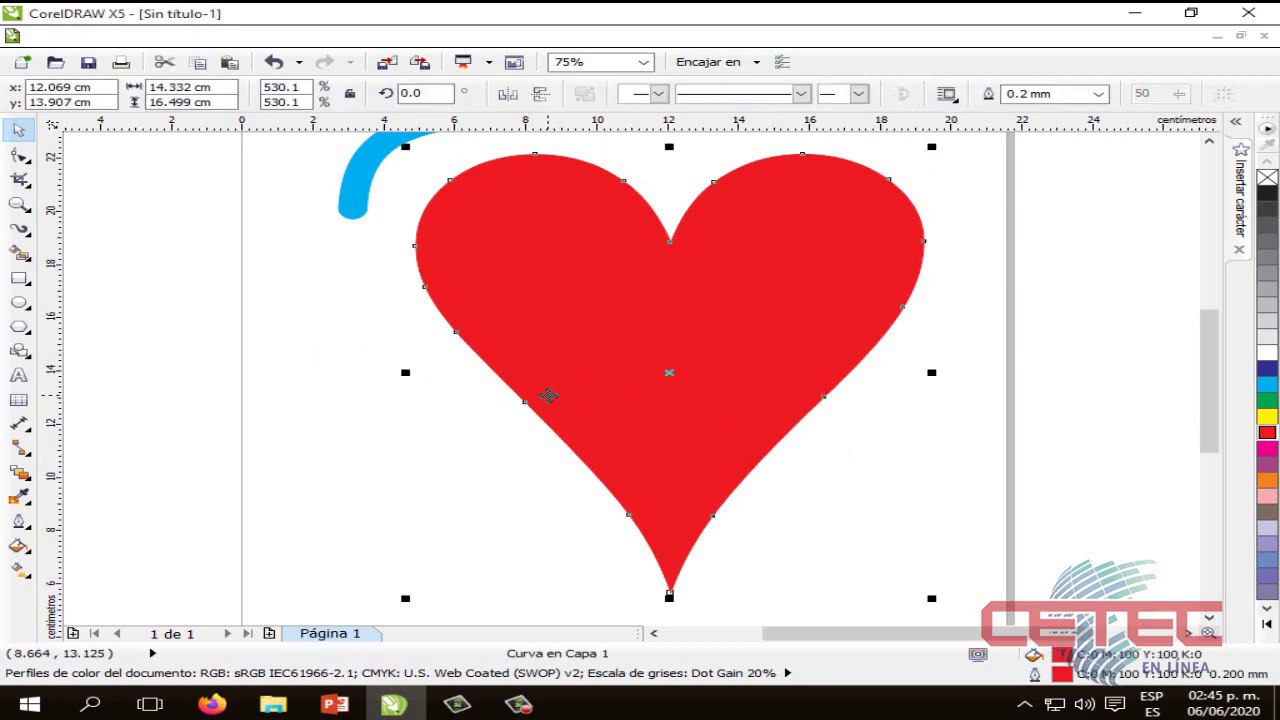
{"action": "left_click", "coordinate": [452, 443]}
{"action": "left_click", "coordinate": [545, 432]}
{"action": "left_click", "coordinate": [417, 420]}
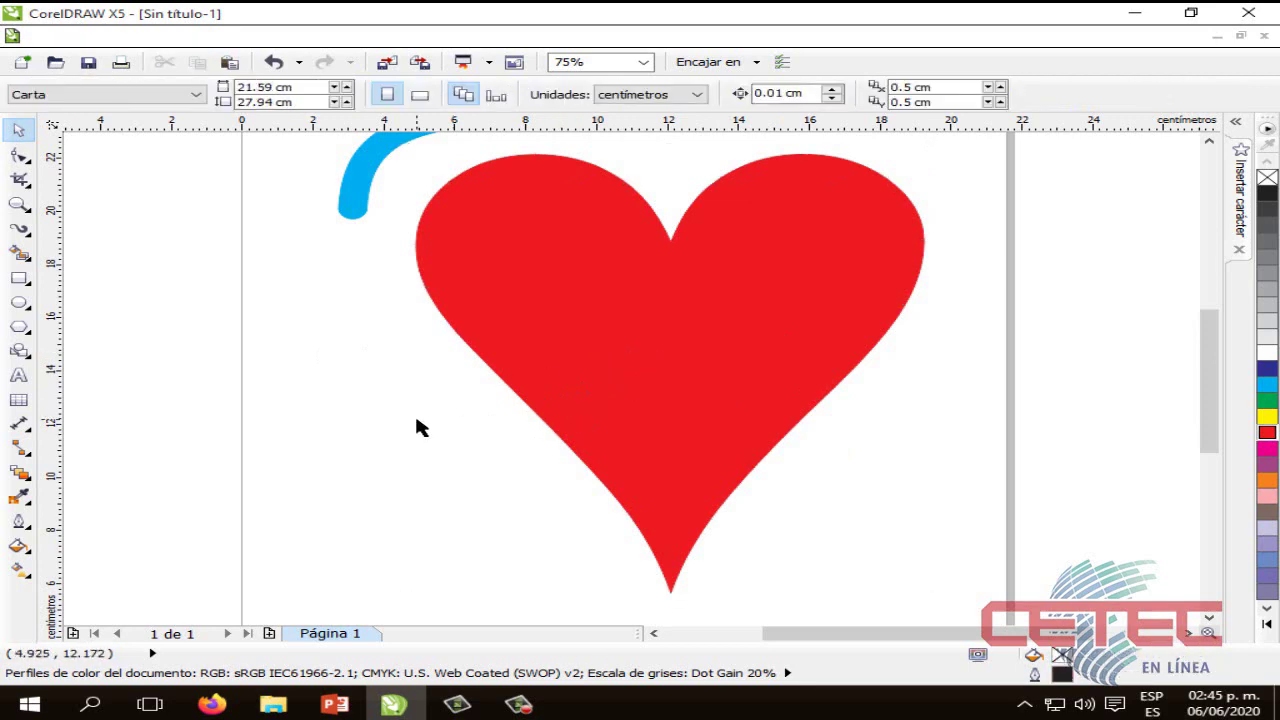
Expand the Insert Character docker, browse the Times New Roman symbols back to the start of the list, and collapse it.
{"action": "left_click", "coordinate": [766, 266]}
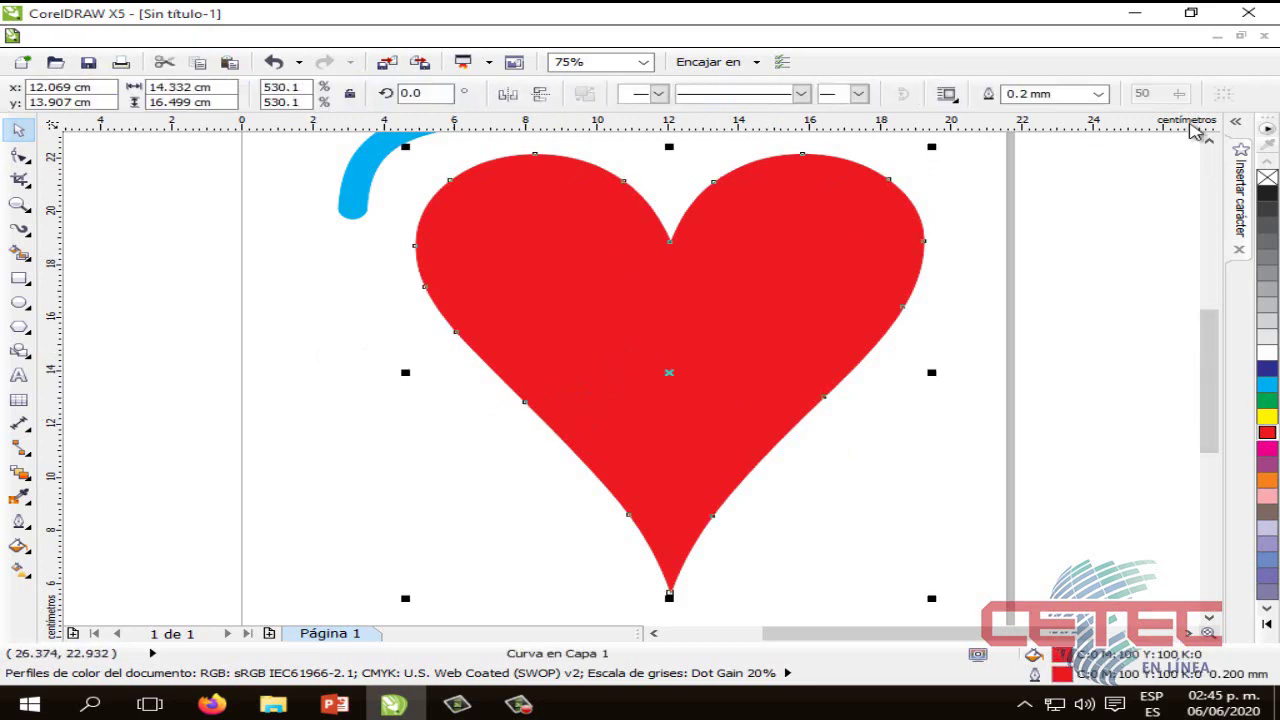
{"action": "left_click", "coordinate": [1237, 123]}
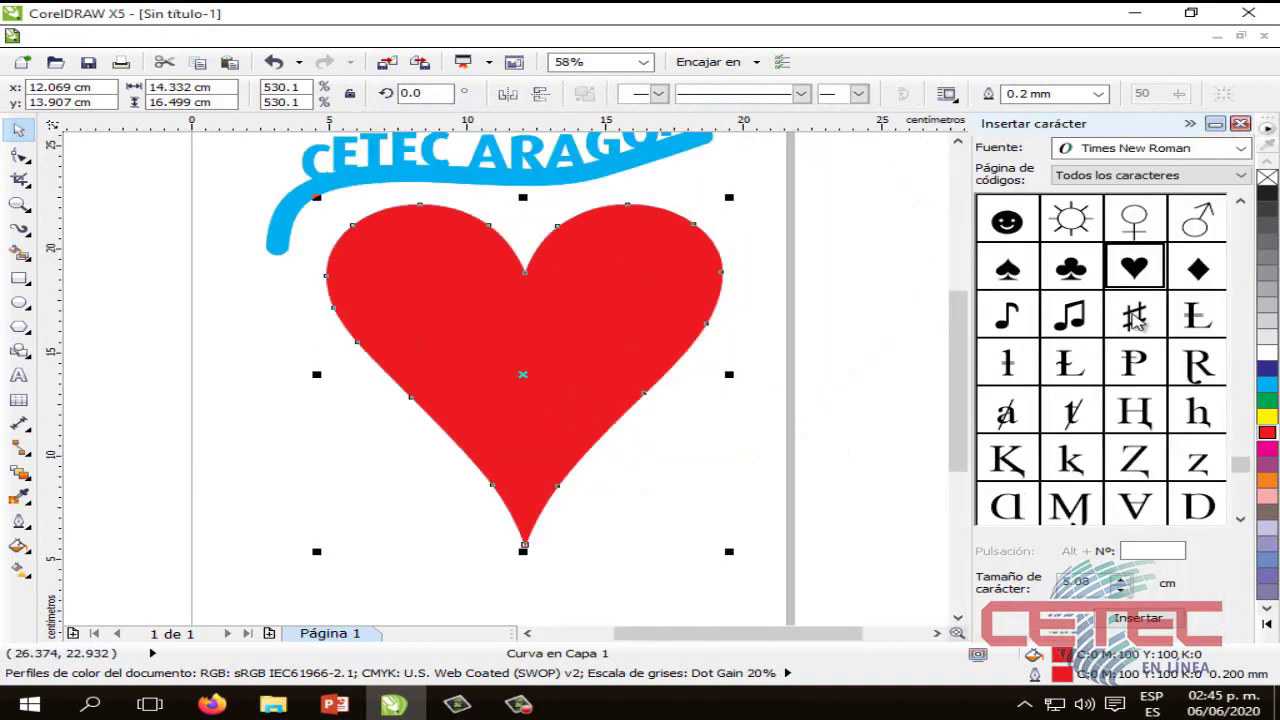
{"action": "left_click_drag", "start_coordinate": [1243, 452], "coordinate": [1243, 212]}
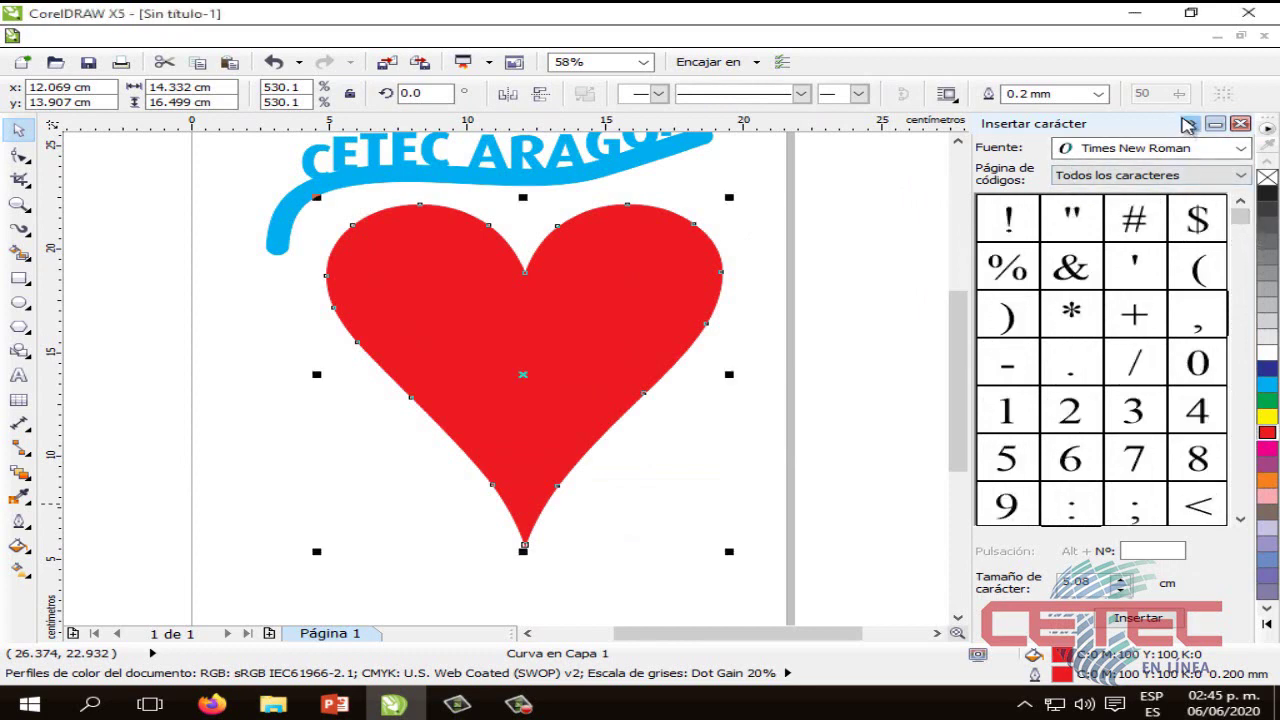
{"action": "left_click", "coordinate": [1188, 124]}
{"action": "left_click", "coordinate": [986, 320]}
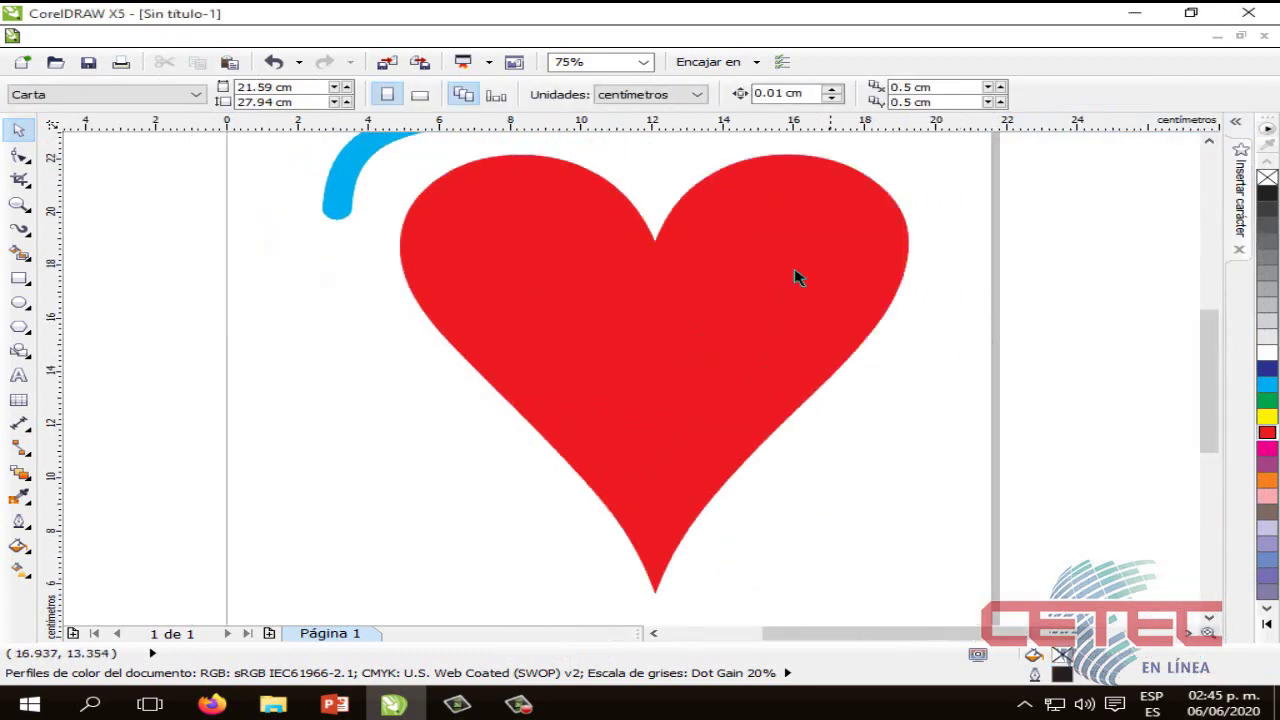
{"action": "left_click", "coordinate": [671, 346]}
{"action": "left_click", "coordinate": [340, 374]}
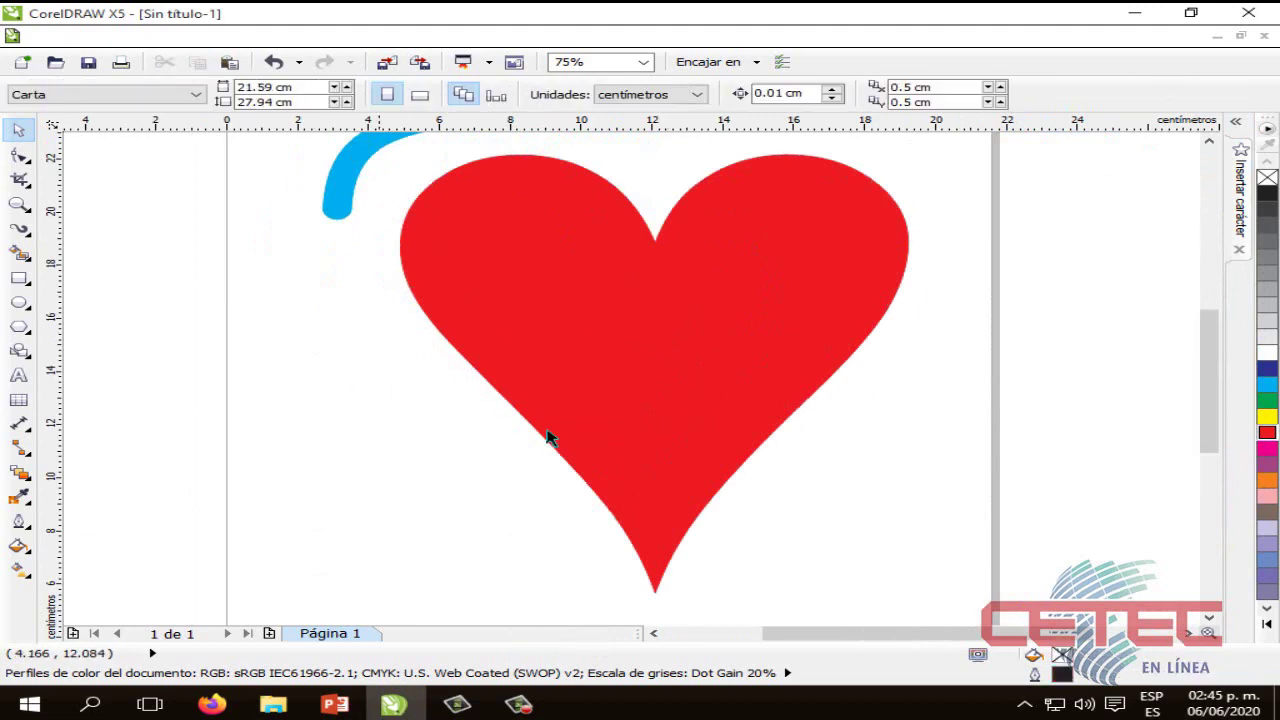
{"action": "left_click", "coordinate": [729, 366]}
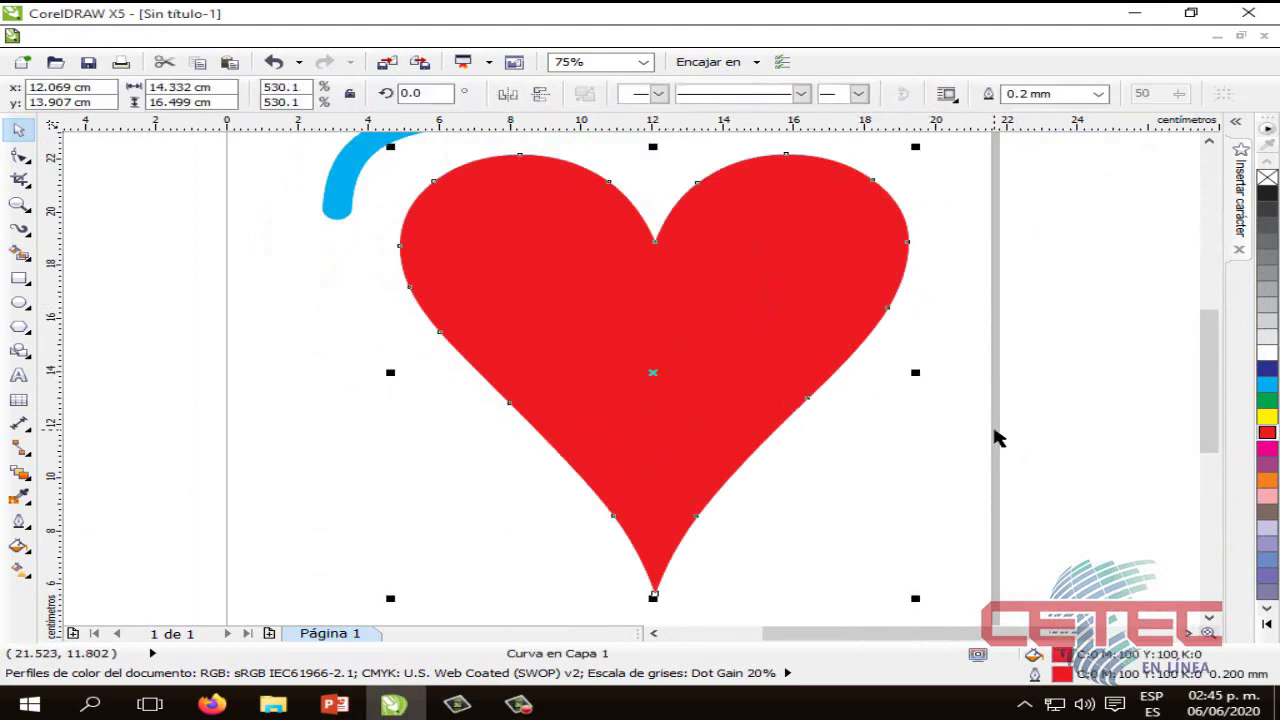
{"action": "left_click", "coordinate": [995, 439]}
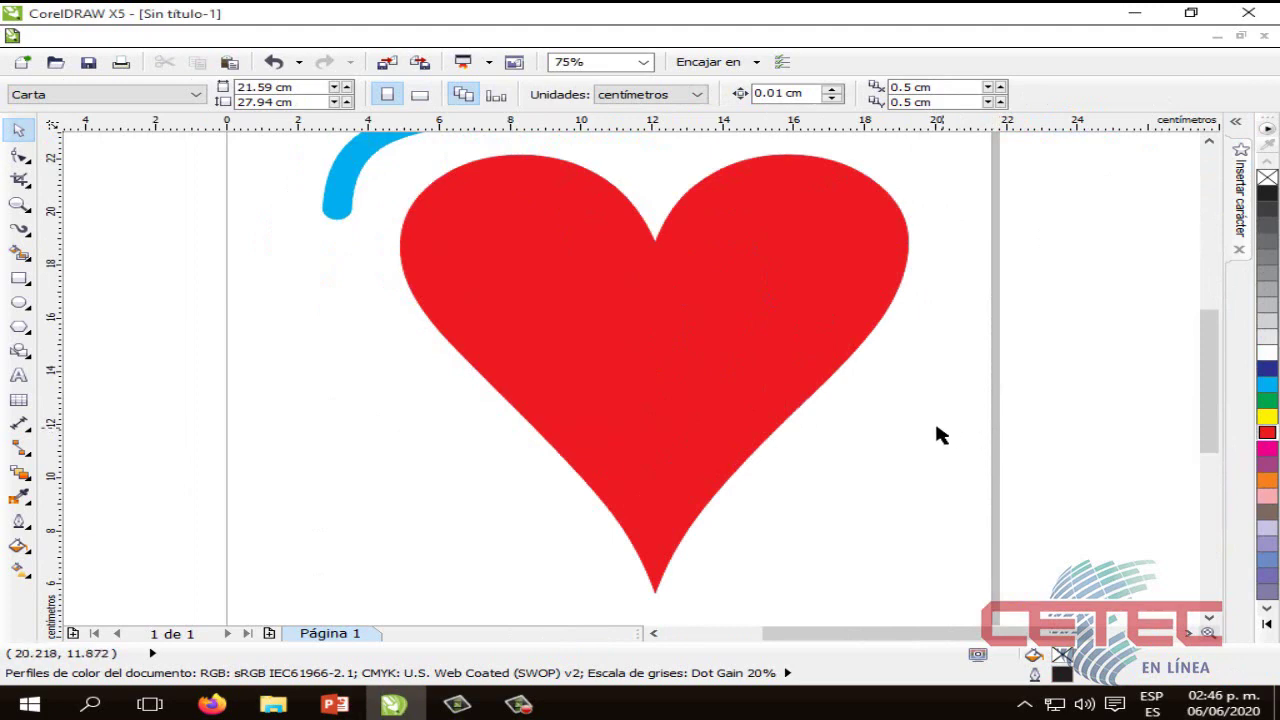
{"action": "left_click", "coordinate": [765, 368]}
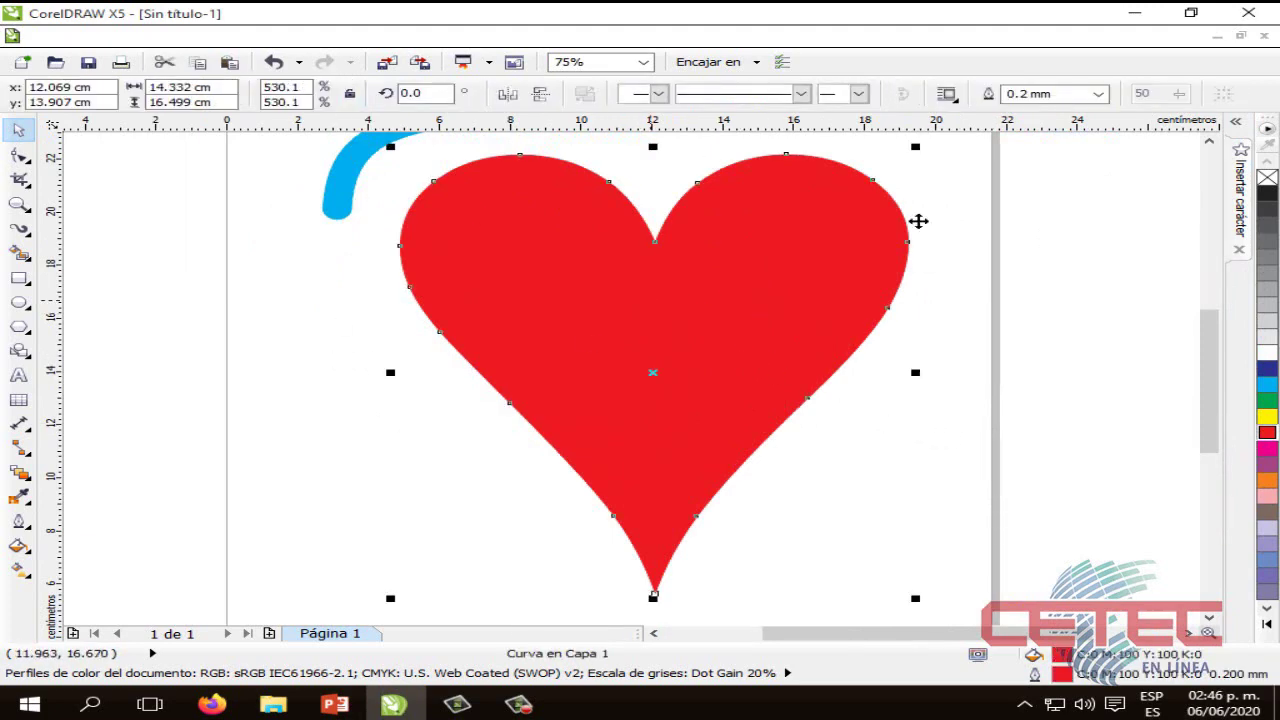
{"action": "left_click", "coordinate": [330, 400]}
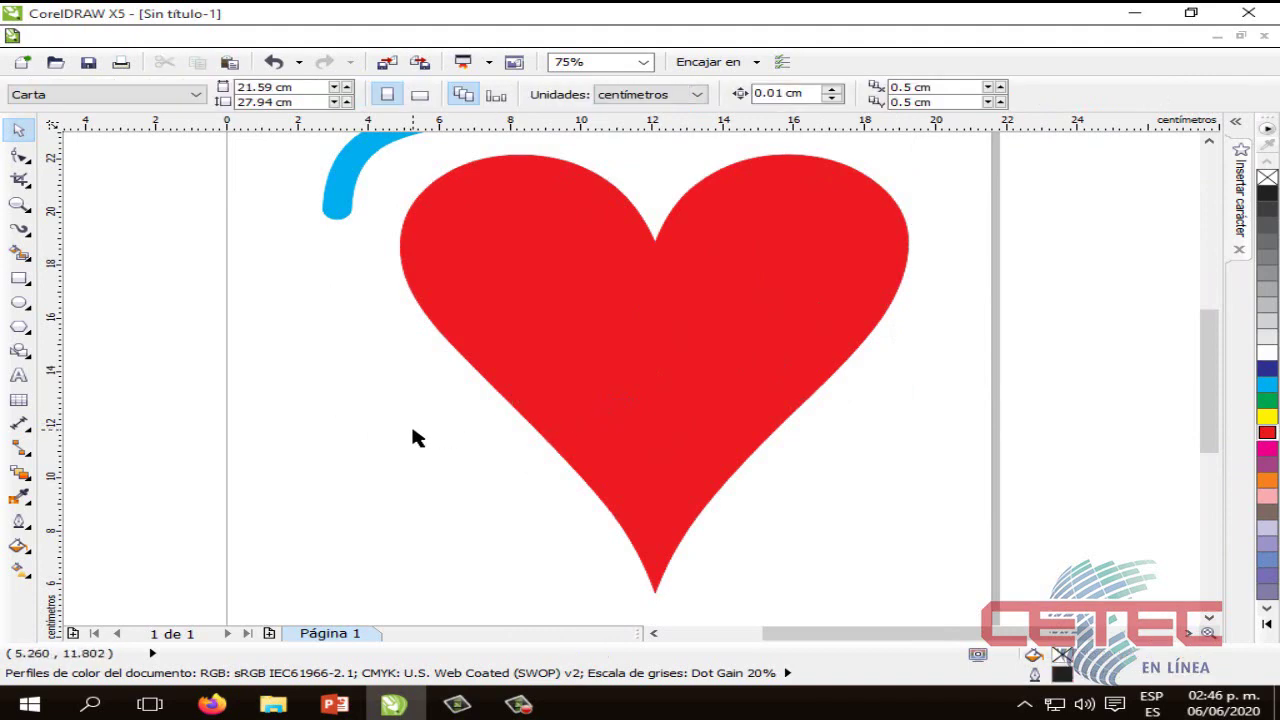
{"action": "left_click", "coordinate": [706, 391]}
{"action": "left_click", "coordinate": [882, 461]}
Switch to the PowerPoint presentation and advance to the slide about converting objects to curves.
{"action": "left_click", "coordinate": [335, 705]}
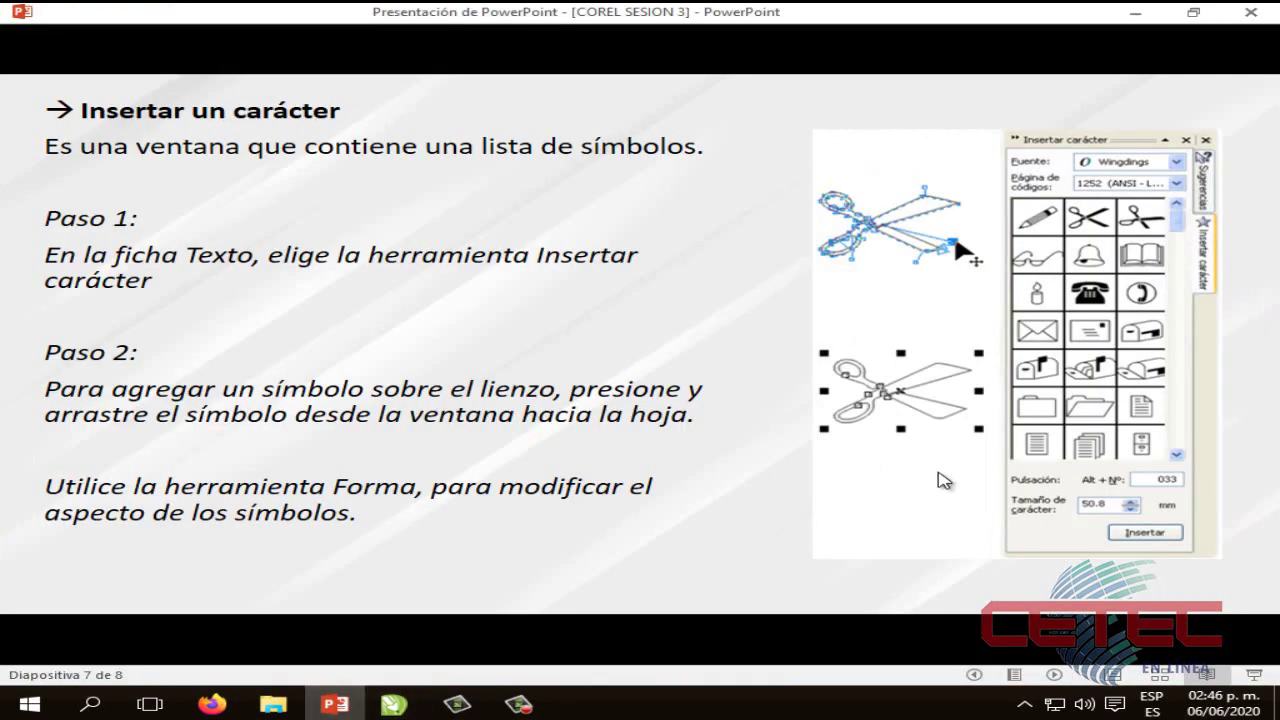
{"action": "left_click", "coordinate": [944, 481]}
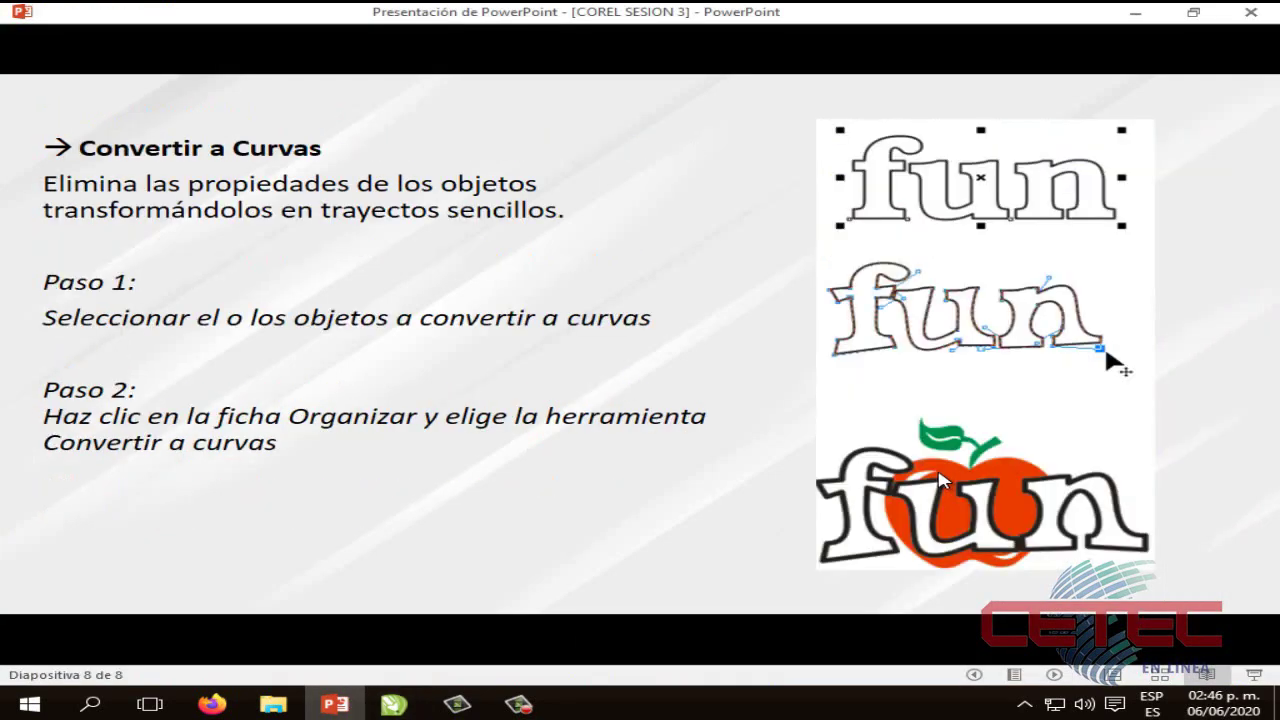
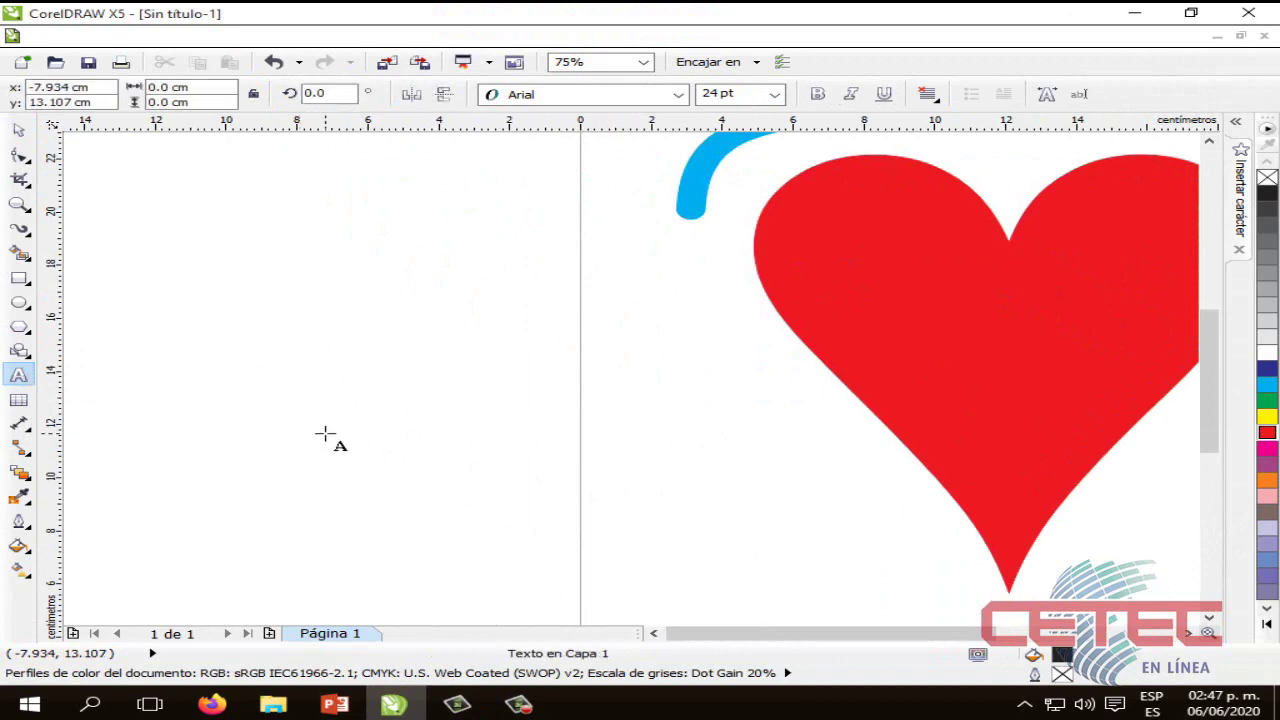
Write the artistic text LOVE beside the heart and enlarge it to about 12.9 cm wide.
{"action": "type", "text": "lov"}
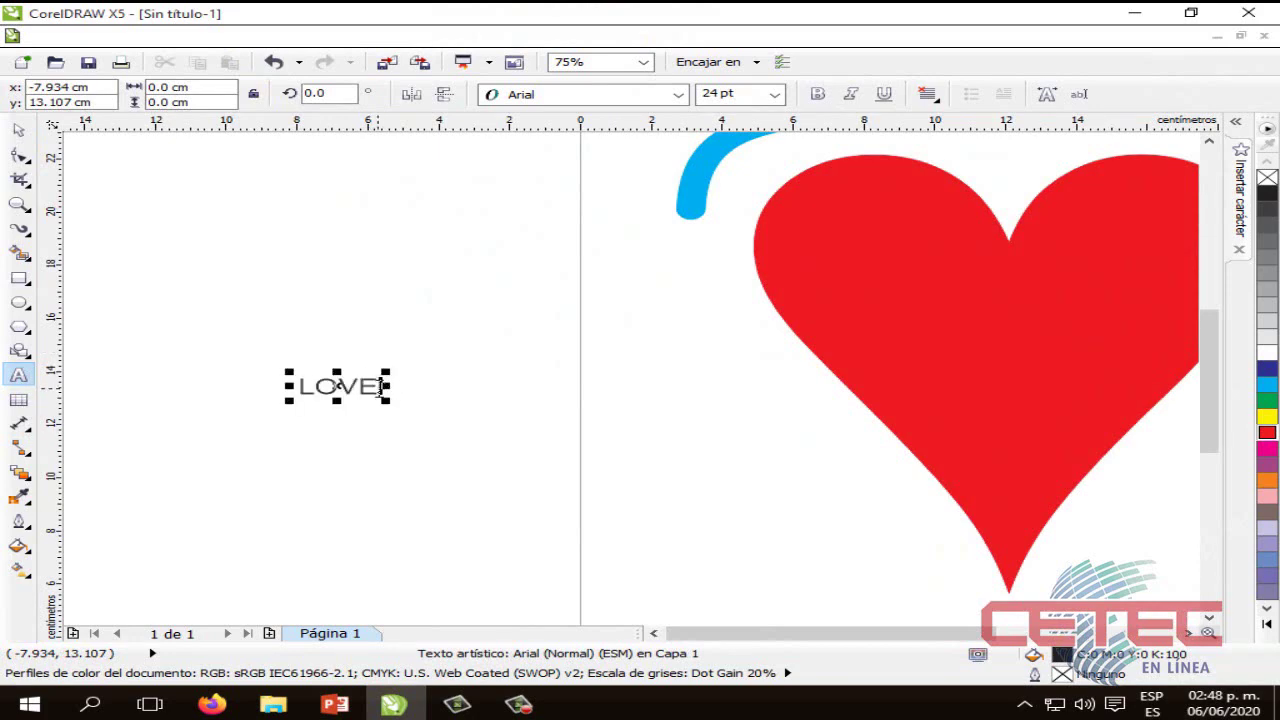
{"action": "left_click_drag", "start_coordinate": [383, 390], "coordinate": [757, 509]}
{"action": "left_click", "coordinate": [18, 130]}
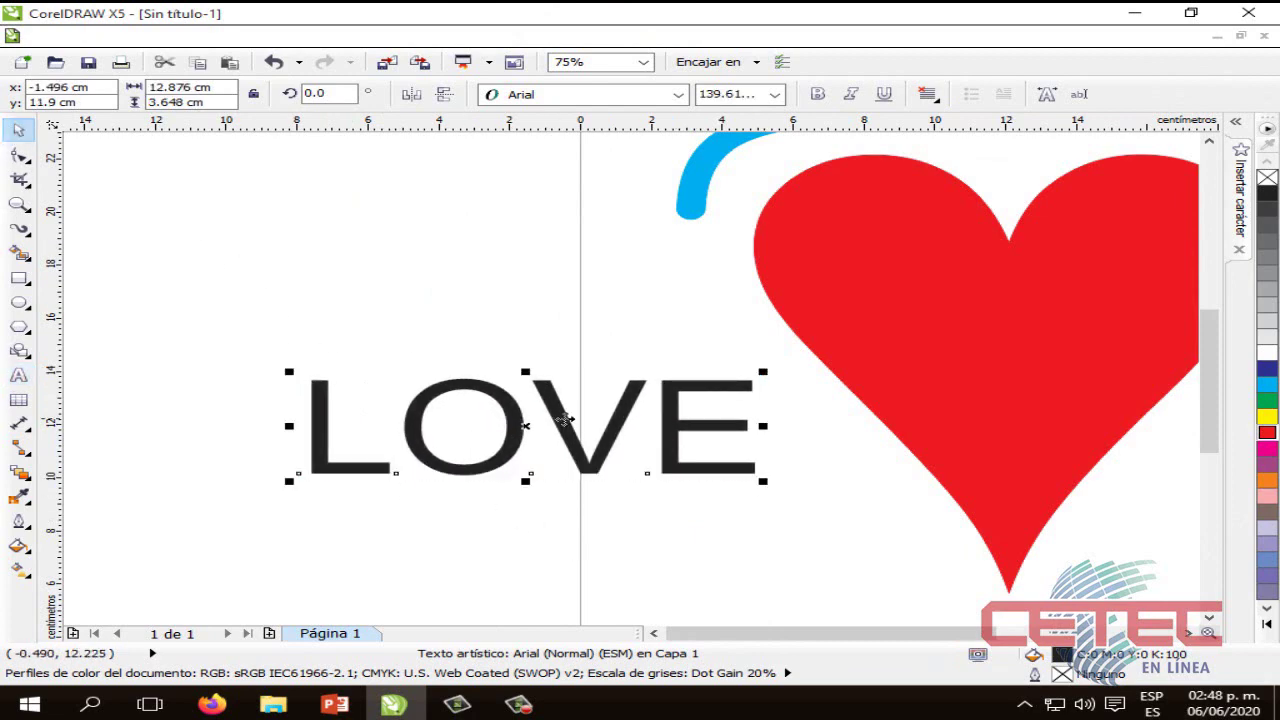
Move the LOVE text off the page's left side, centred at about x -9.1 cm, y 11.7 cm.
{"action": "left_click_drag", "start_coordinate": [505, 404], "coordinate": [278, 398]}
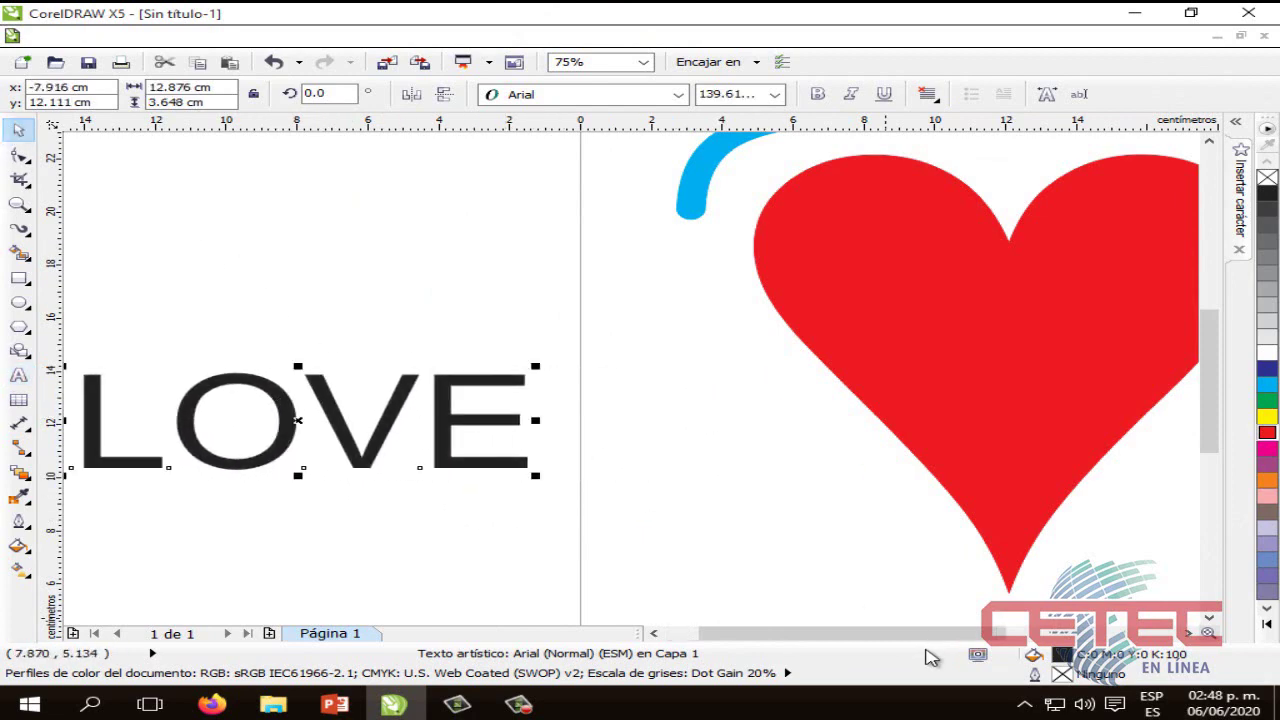
{"action": "scroll", "coordinate": [886, 636], "scroll_direction": "left", "scroll_amount": 3}
{"action": "left_click_drag", "start_coordinate": [429, 414], "coordinate": [318, 407]}
{"action": "scroll", "coordinate": [729, 634], "scroll_direction": "left", "scroll_amount": 3}
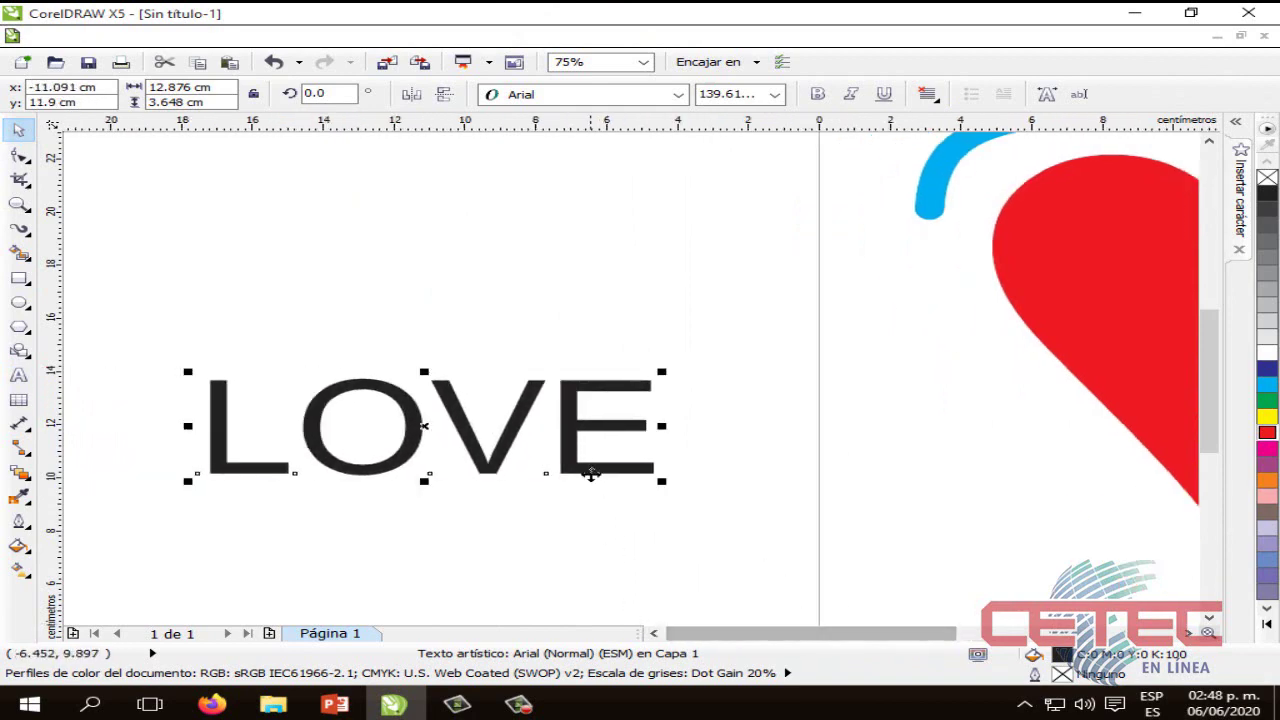
{"action": "left_click_drag", "start_coordinate": [574, 443], "coordinate": [266, 450]}
Set the font of the LOVE text to Berlin Sans FB Demi.
{"action": "double_click", "coordinate": [722, 480]}
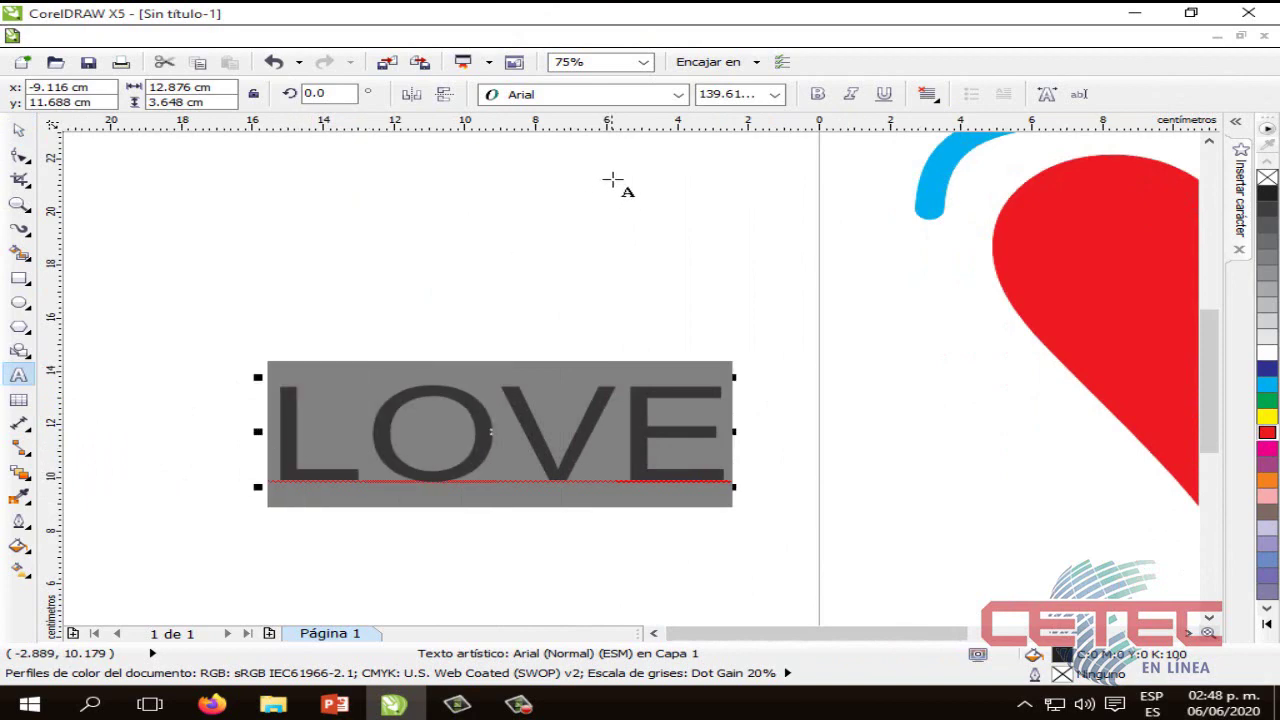
{"action": "left_click", "coordinate": [678, 94]}
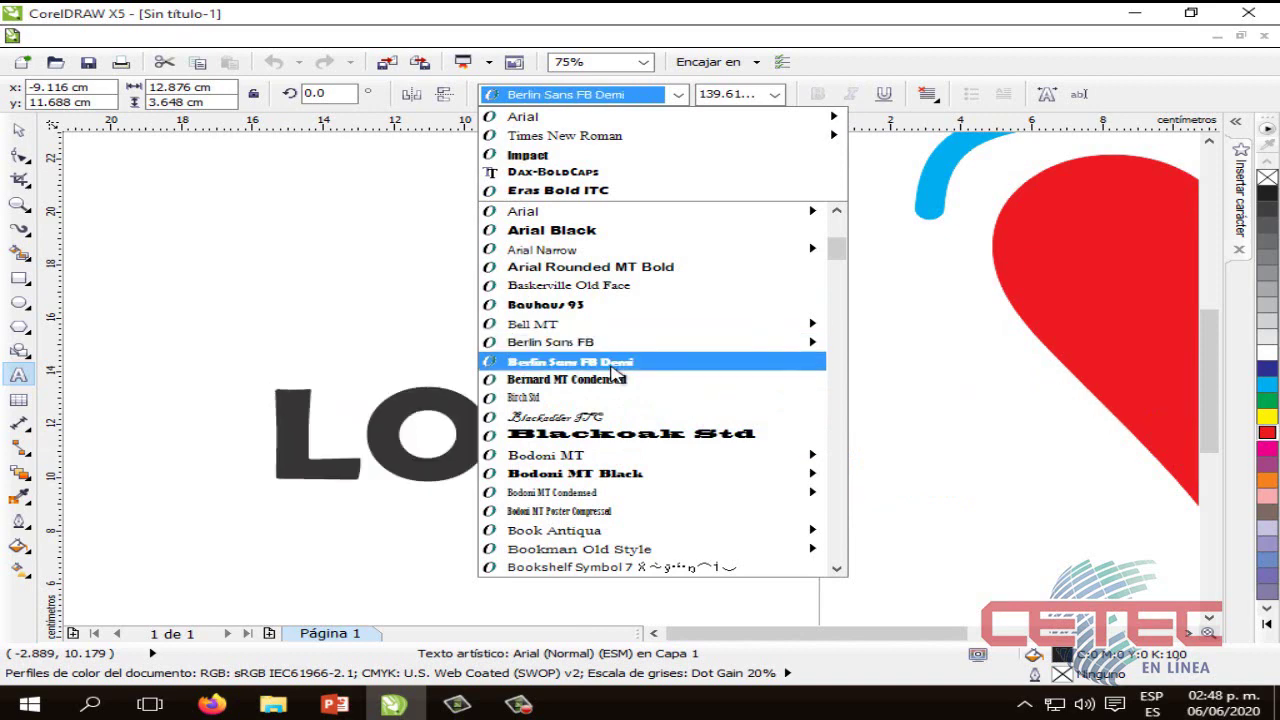
{"action": "left_click", "coordinate": [612, 366]}
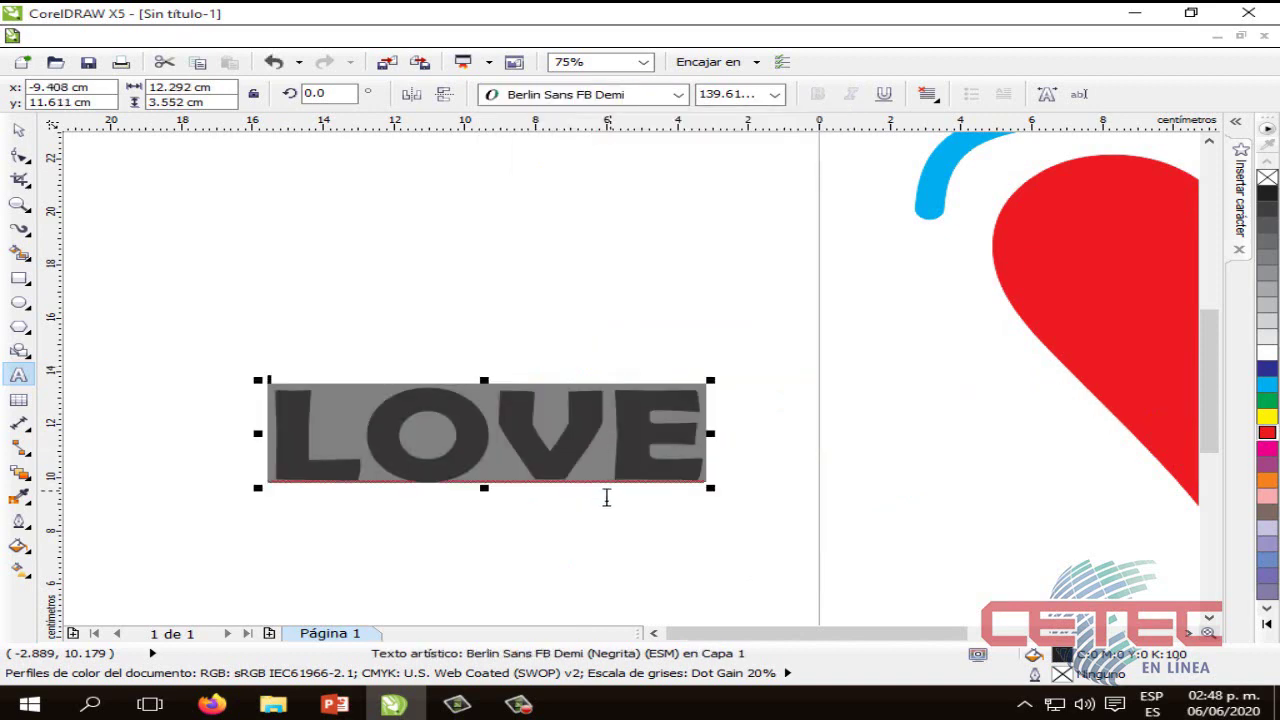
{"action": "left_click", "coordinate": [18, 130]}
Move the LOVE text up and further left, centred at about x -13.1 cm, y 16.3 cm.
{"action": "left_click", "coordinate": [460, 432]}
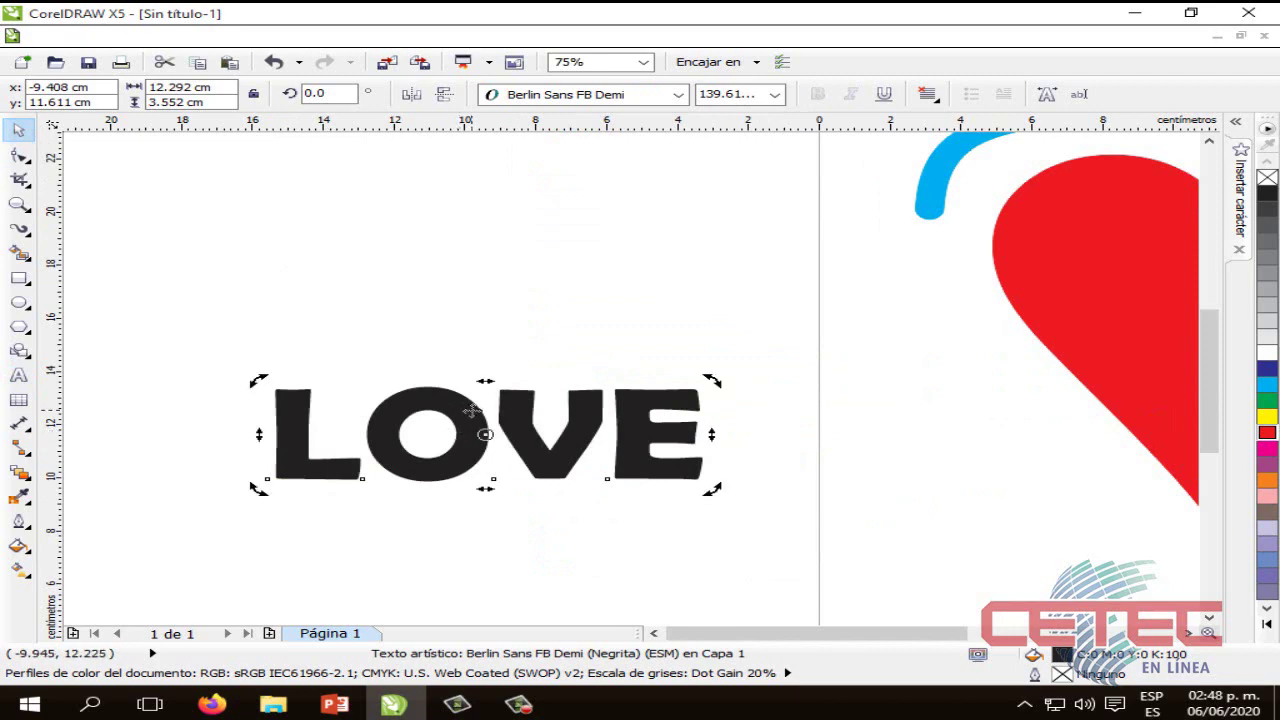
{"action": "left_click", "coordinate": [645, 412]}
{"action": "left_click_drag", "start_coordinate": [640, 415], "coordinate": [509, 291]}
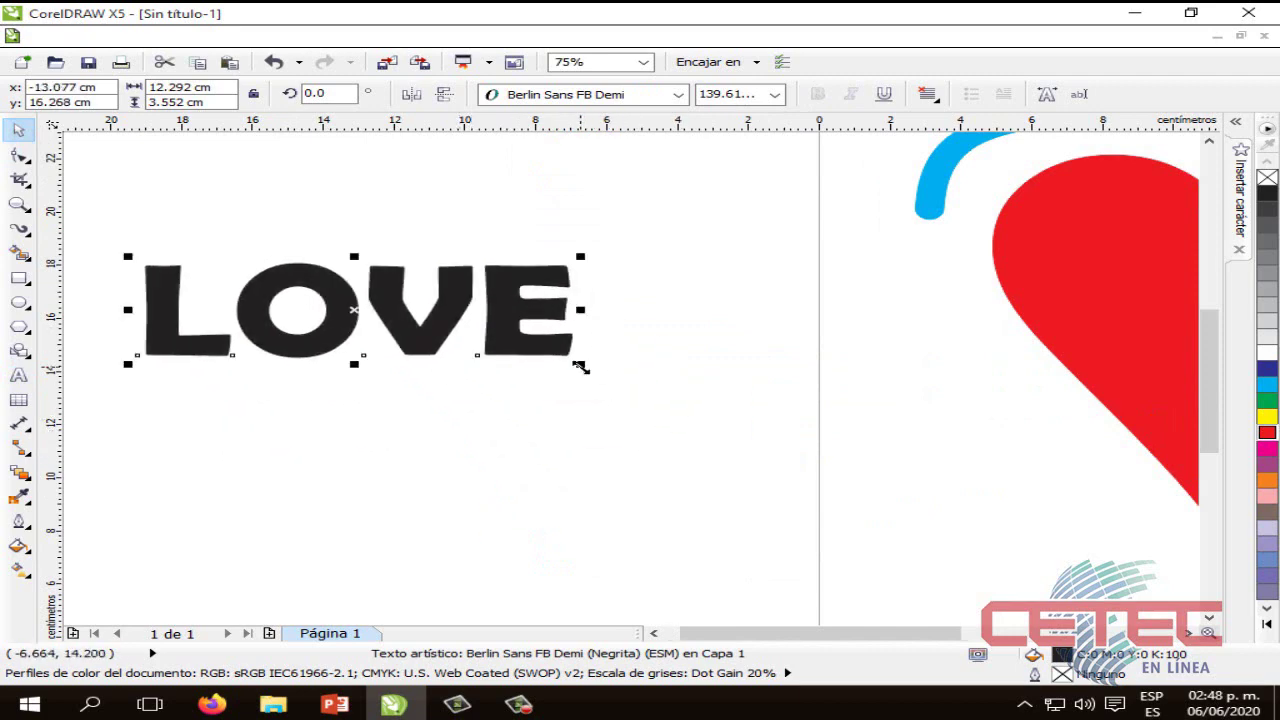
Enlarge the LOVE text to about 22.5 cm wide and centre it at about x -14.5 cm, y 12.4 cm.
{"action": "left_click_drag", "start_coordinate": [583, 362], "coordinate": [937, 514]}
{"action": "left_click_drag", "start_coordinate": [717, 434], "coordinate": [600, 590]}
{"action": "left_click_drag", "start_coordinate": [735, 625], "coordinate": [679, 626]}
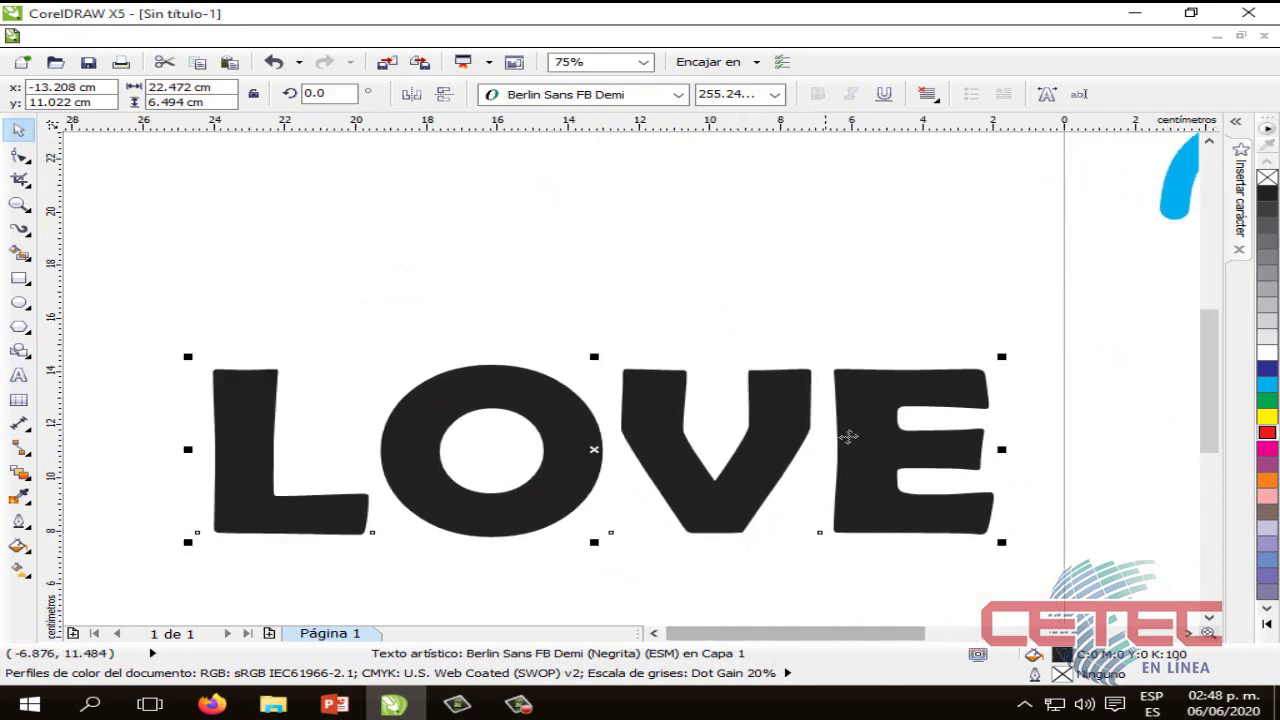
{"action": "left_click_drag", "start_coordinate": [846, 434], "coordinate": [802, 401]}
{"action": "left_click", "coordinate": [814, 457]}
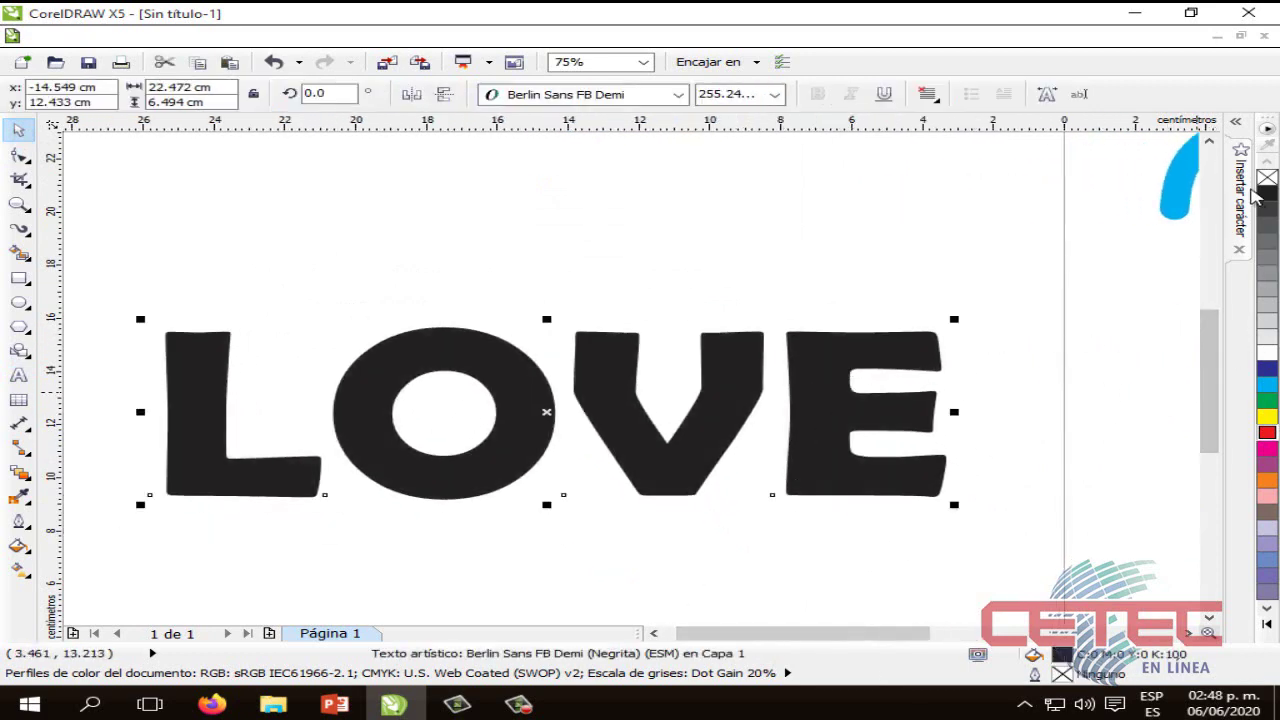
Give the LOVE text a black outline and a white fill.
{"action": "right_click", "coordinate": [1266, 196]}
{"action": "left_click", "coordinate": [1266, 352]}
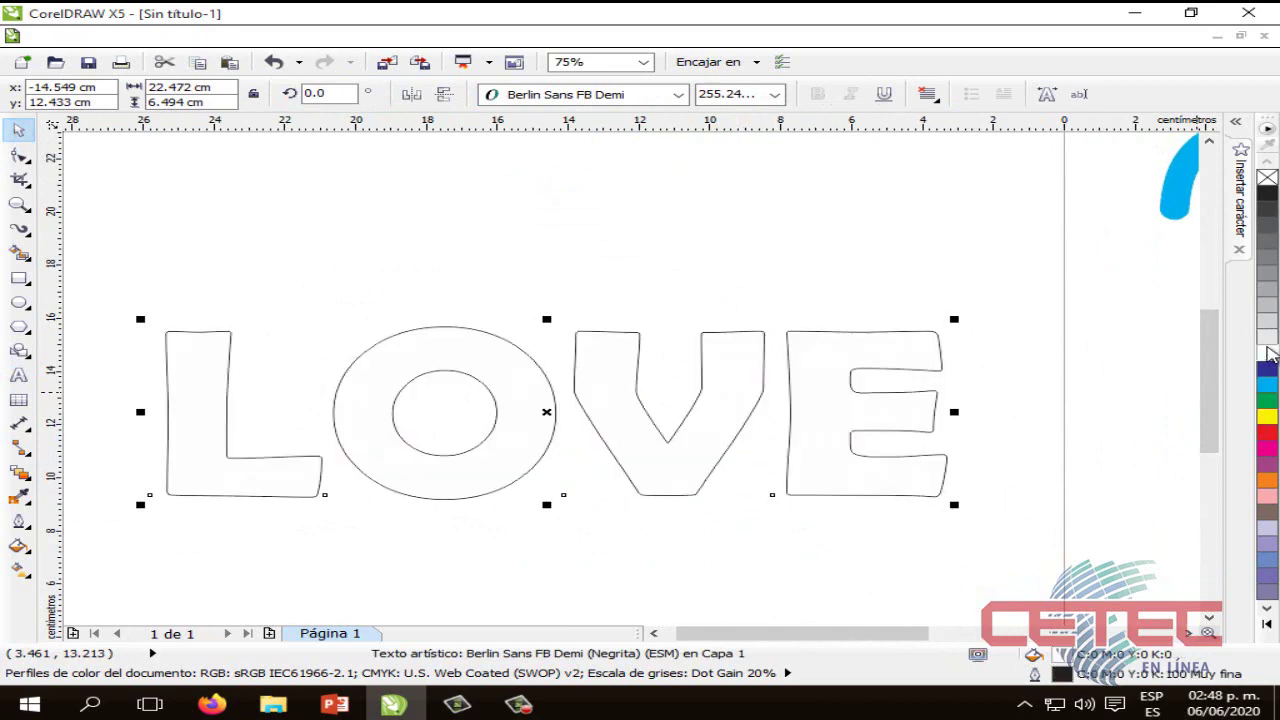
{"action": "left_click", "coordinate": [851, 531]}
{"action": "left_click", "coordinate": [835, 442]}
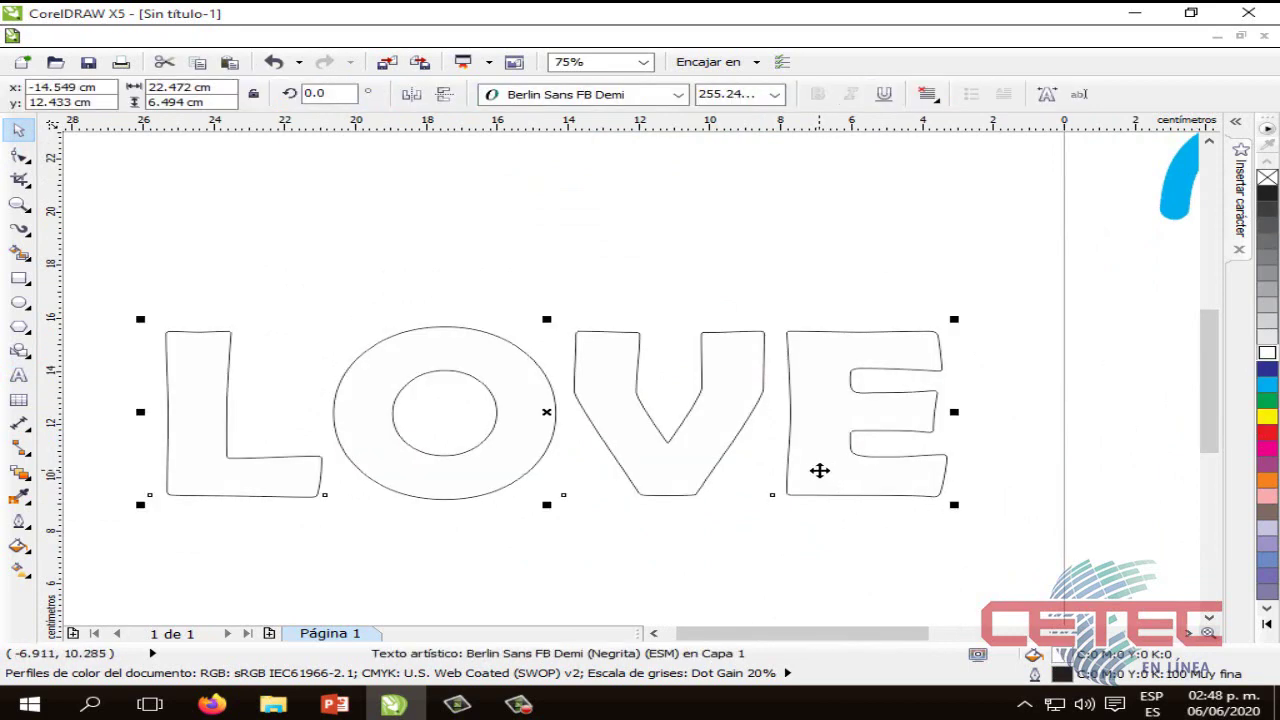
Convert the LOVE text to curves.
{"action": "left_click_drag", "start_coordinate": [790, 632], "coordinate": [776, 632]}
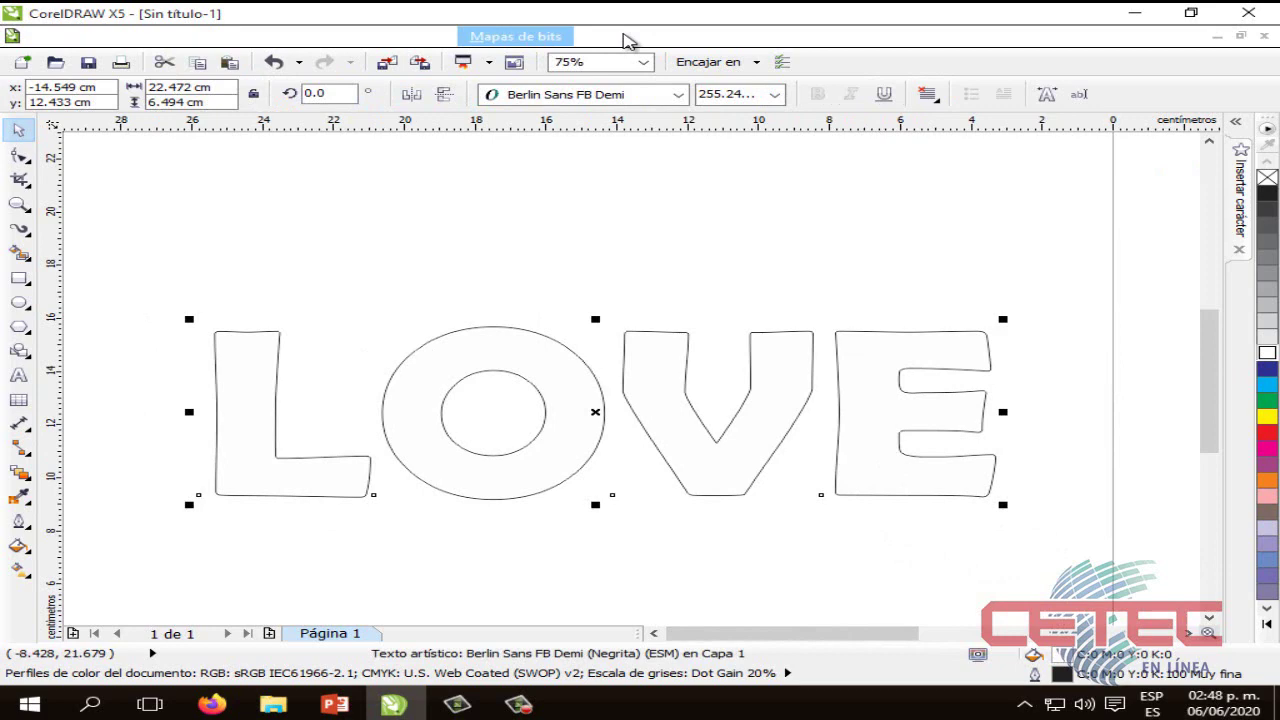
{"action": "left_click", "coordinate": [331, 37]}
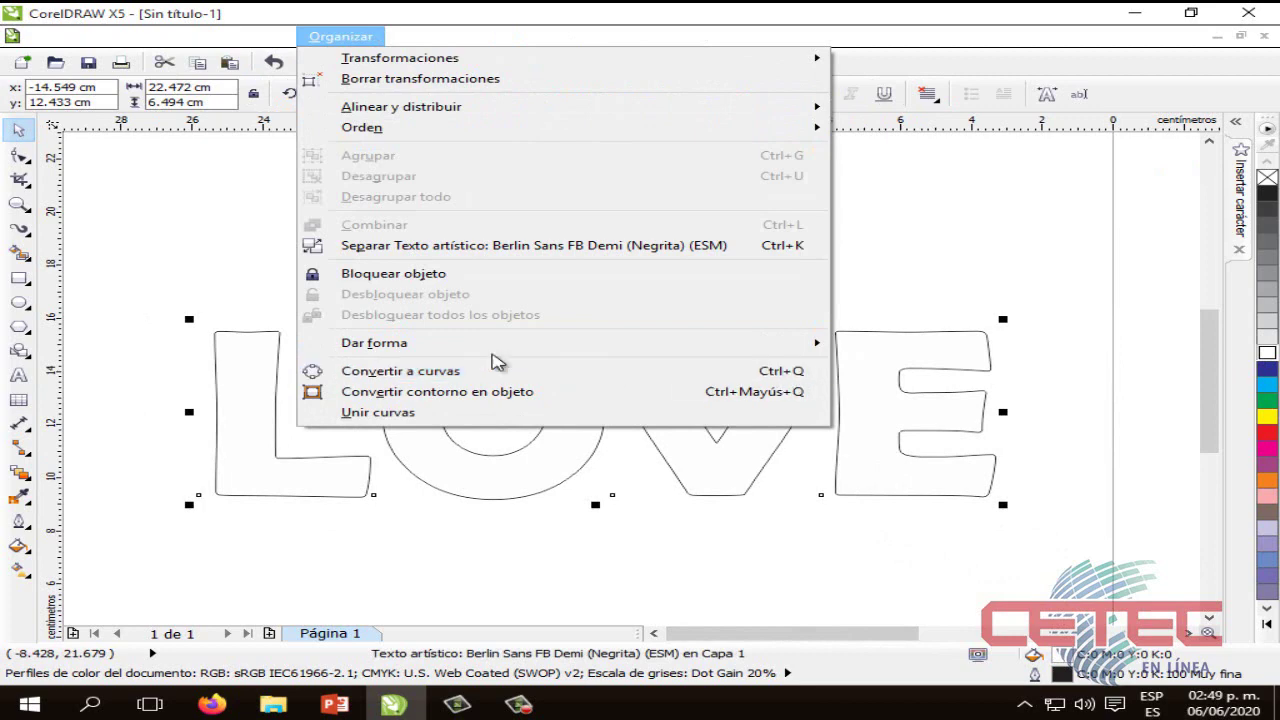
{"action": "left_click", "coordinate": [425, 375]}
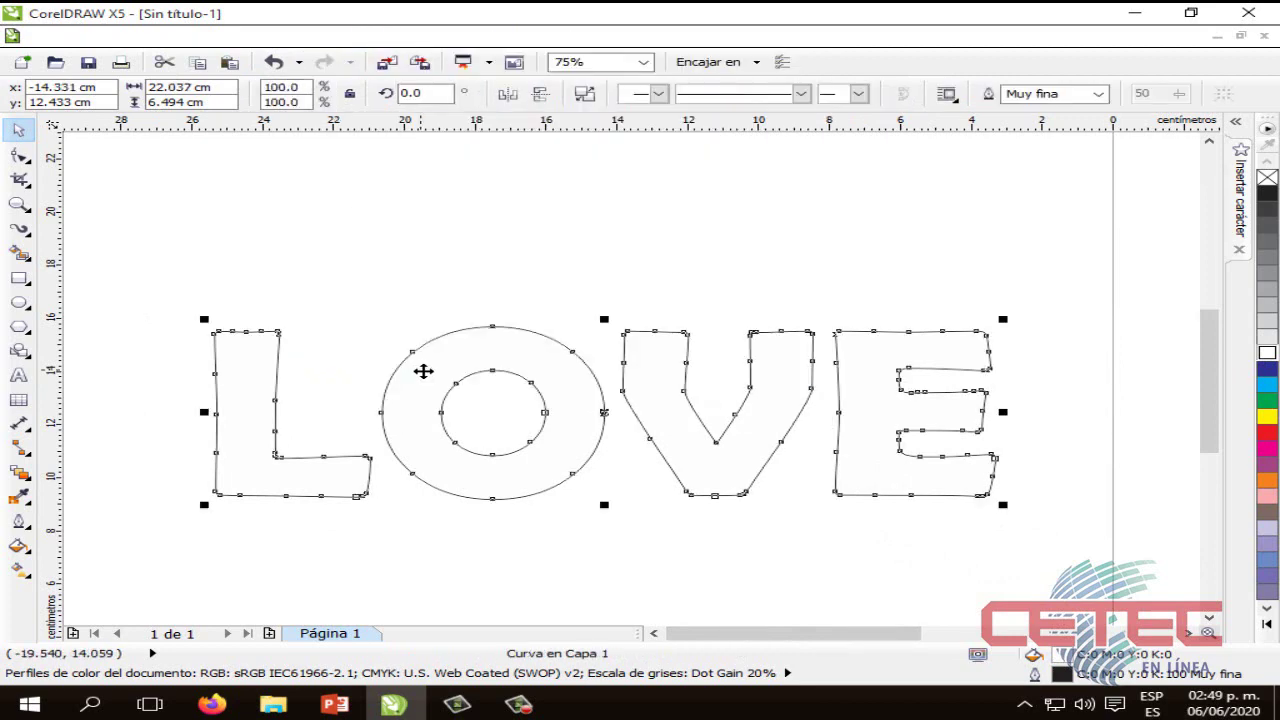
{"action": "left_click", "coordinate": [596, 548]}
{"action": "left_click", "coordinate": [600, 405]}
With the Shape tool, pull the nodes at the upper-right corner of the letter L inward into a jagged notch.
{"action": "scroll", "coordinate": [614, 549], "scroll_direction": "up", "scroll_amount": 1}
{"action": "scroll", "coordinate": [665, 553], "scroll_direction": "down", "scroll_amount": 1}
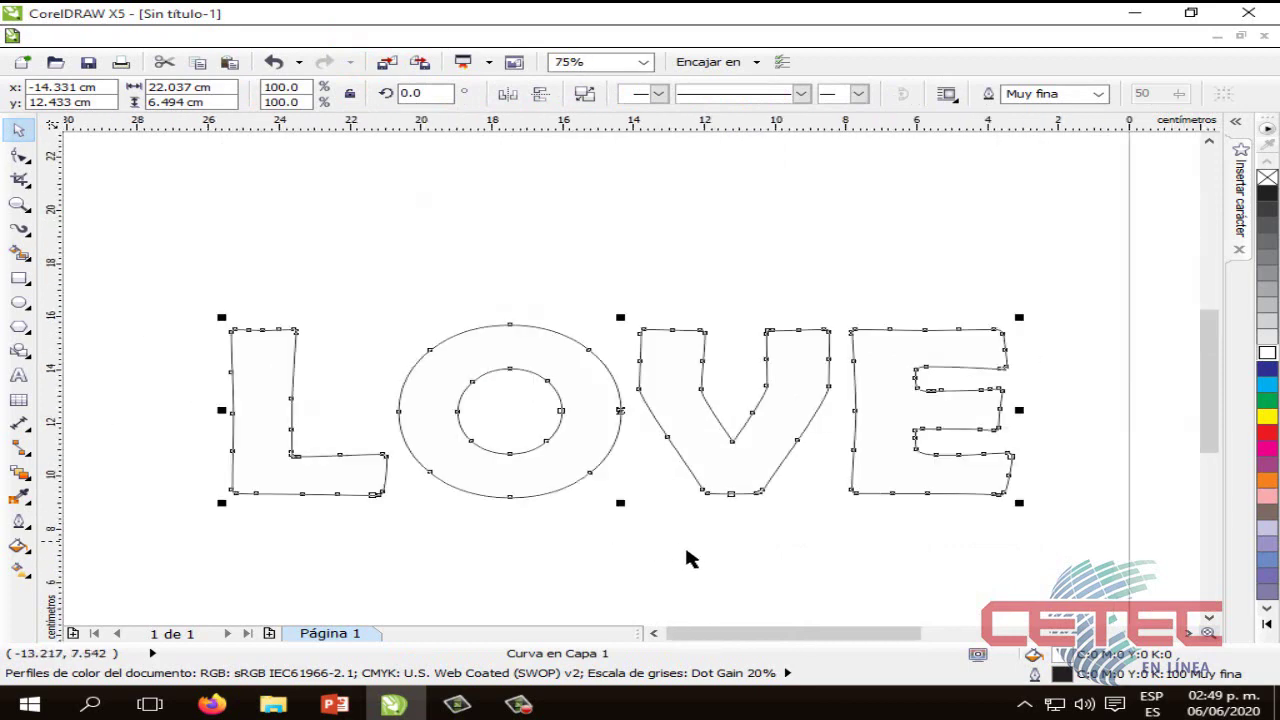
{"action": "scroll", "coordinate": [786, 612], "scroll_direction": "up", "scroll_amount": 1}
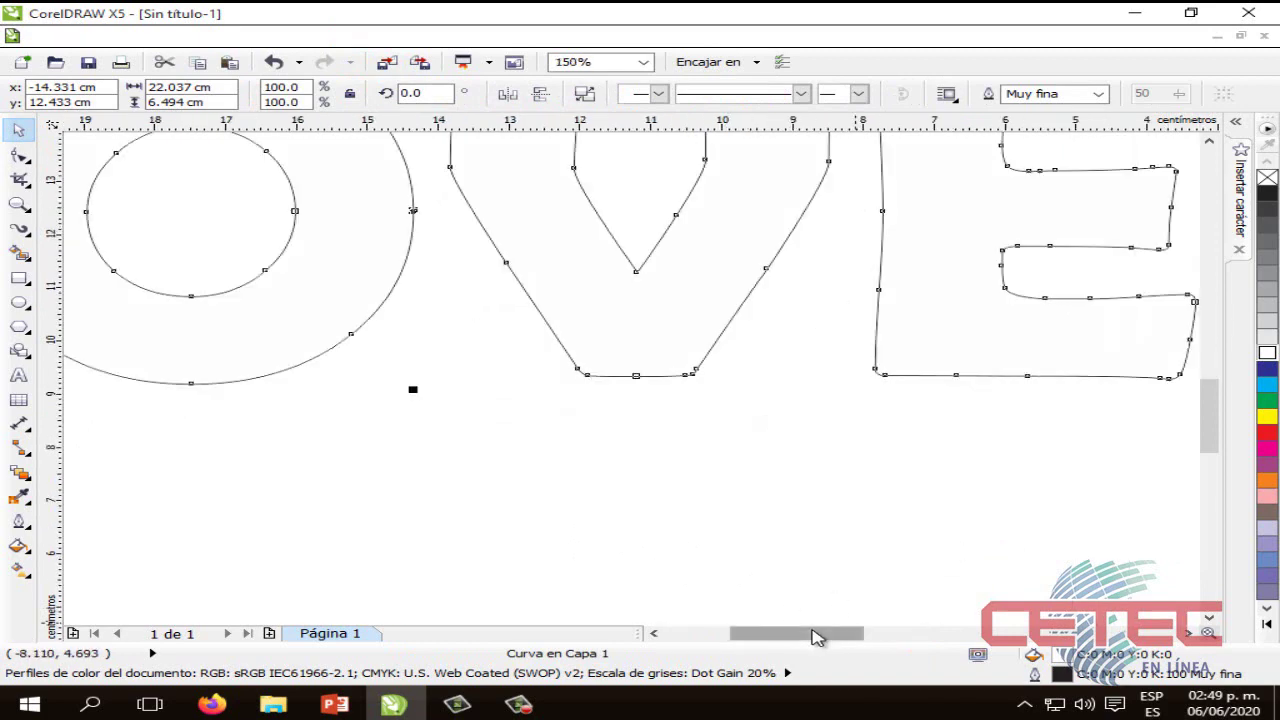
{"action": "scroll", "coordinate": [790, 635], "scroll_direction": "up", "scroll_amount": 1}
{"action": "mouse_move", "coordinate": [1211, 429]}
{"action": "left_mouse_down"}
{"action": "mouse_move", "coordinate": [1210, 418]}
{"action": "mouse_move", "coordinate": [1211, 438]}
{"action": "left_mouse_up"}
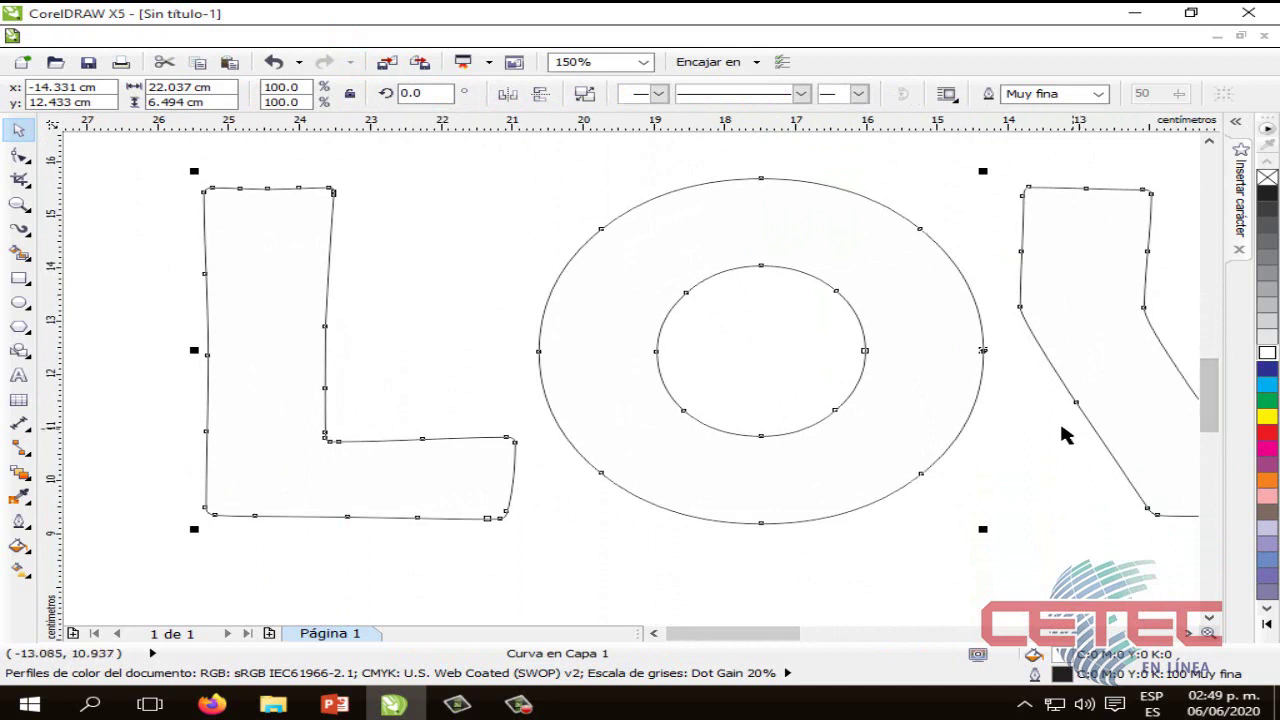
{"action": "left_click", "coordinate": [294, 200]}
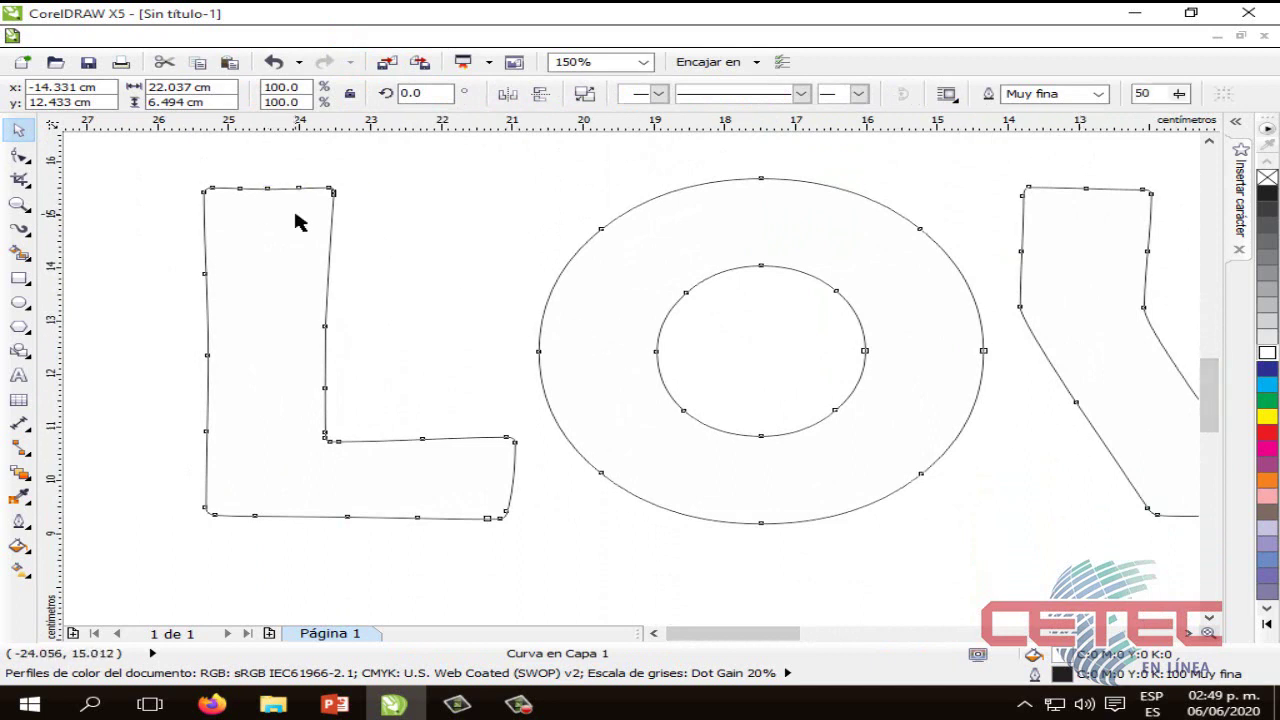
{"action": "left_click", "coordinate": [320, 228]}
{"action": "left_click", "coordinate": [331, 232]}
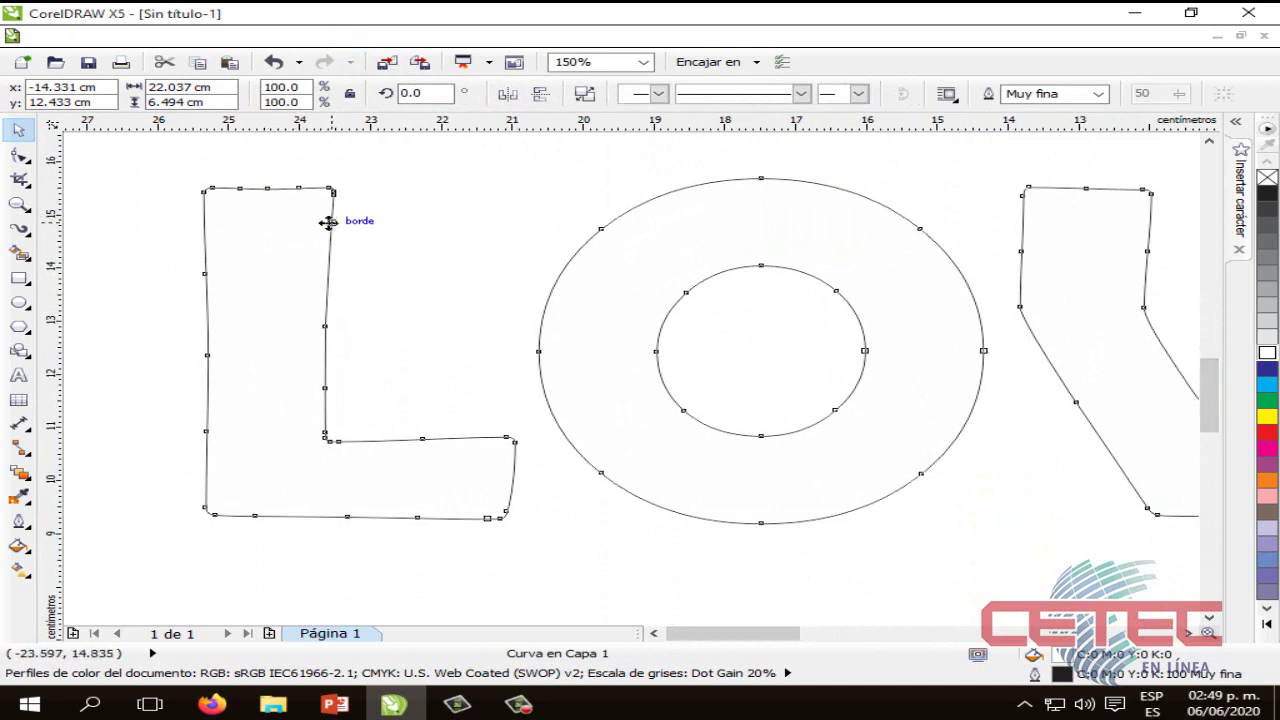
{"action": "left_click", "coordinate": [325, 215]}
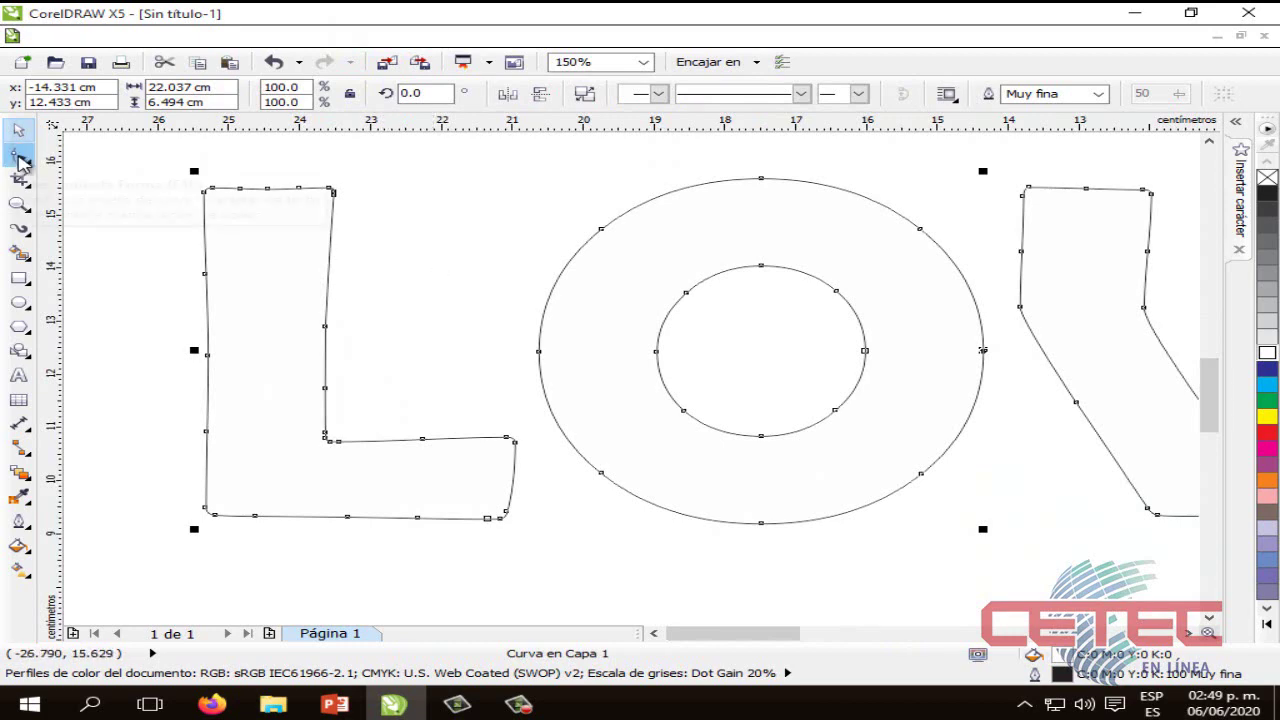
{"action": "left_click", "coordinate": [19, 155]}
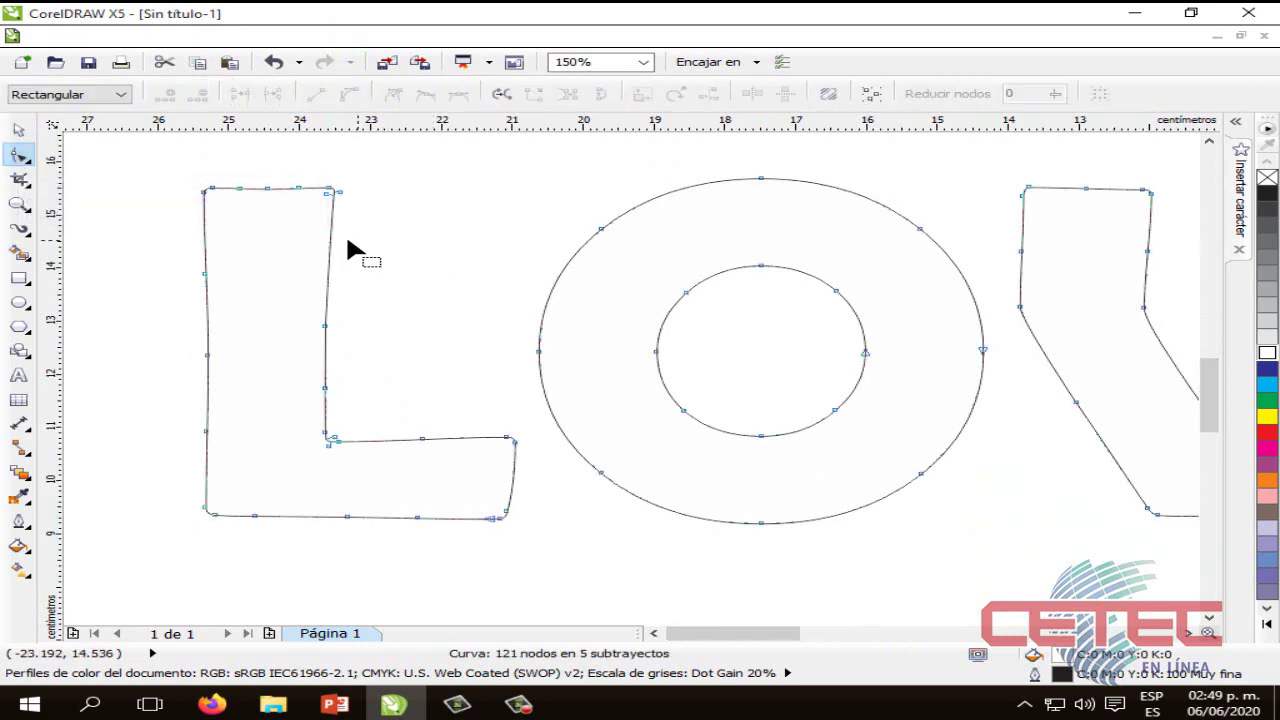
{"action": "left_click", "coordinate": [235, 189]}
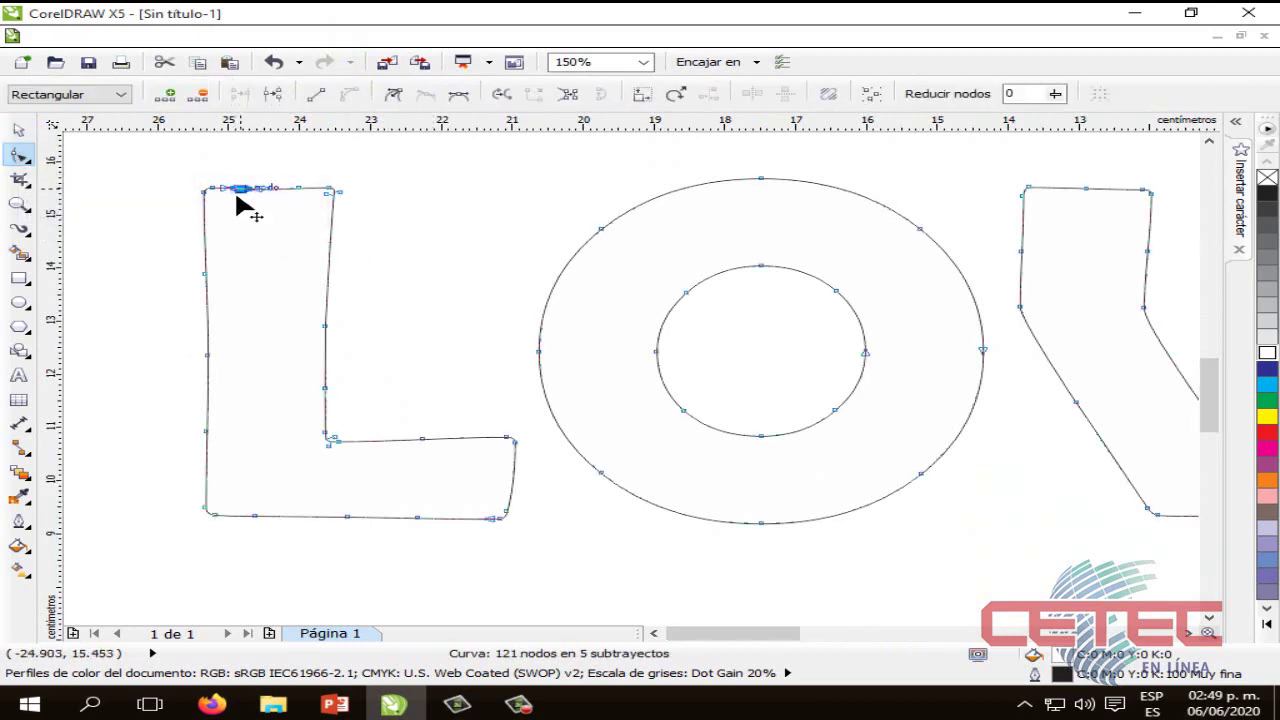
{"action": "mouse_move", "coordinate": [266, 194]}
{"action": "left_mouse_down"}
{"action": "mouse_move", "coordinate": [272, 212]}
{"action": "mouse_move", "coordinate": [277, 201]}
{"action": "mouse_move", "coordinate": [309, 214]}
{"action": "mouse_move", "coordinate": [320, 200]}
{"action": "mouse_move", "coordinate": [271, 200]}
{"action": "left_mouse_up"}
{"action": "key", "text": "ctrl+z"}
{"action": "left_click", "coordinate": [329, 193]}
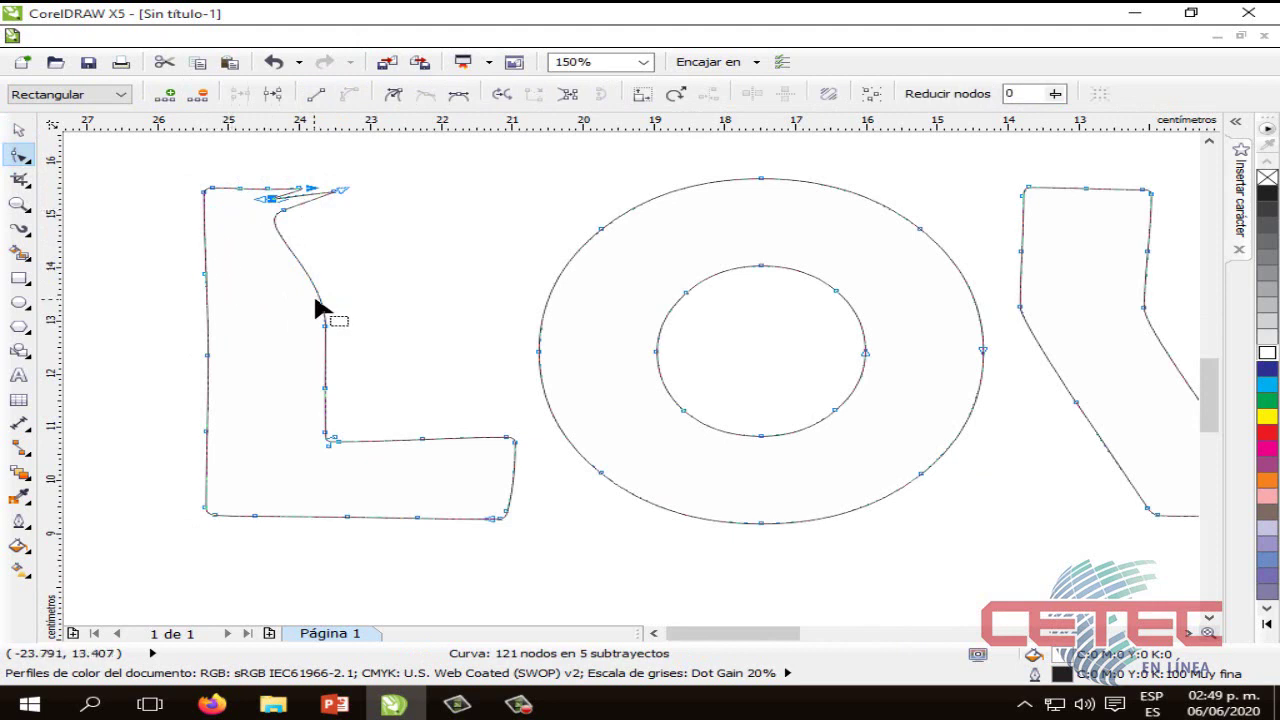
Move the nodes along the right side of the L's stem and at its inner corner inward to narrow the stem.
{"action": "left_click_drag", "start_coordinate": [325, 330], "coordinate": [287, 330]}
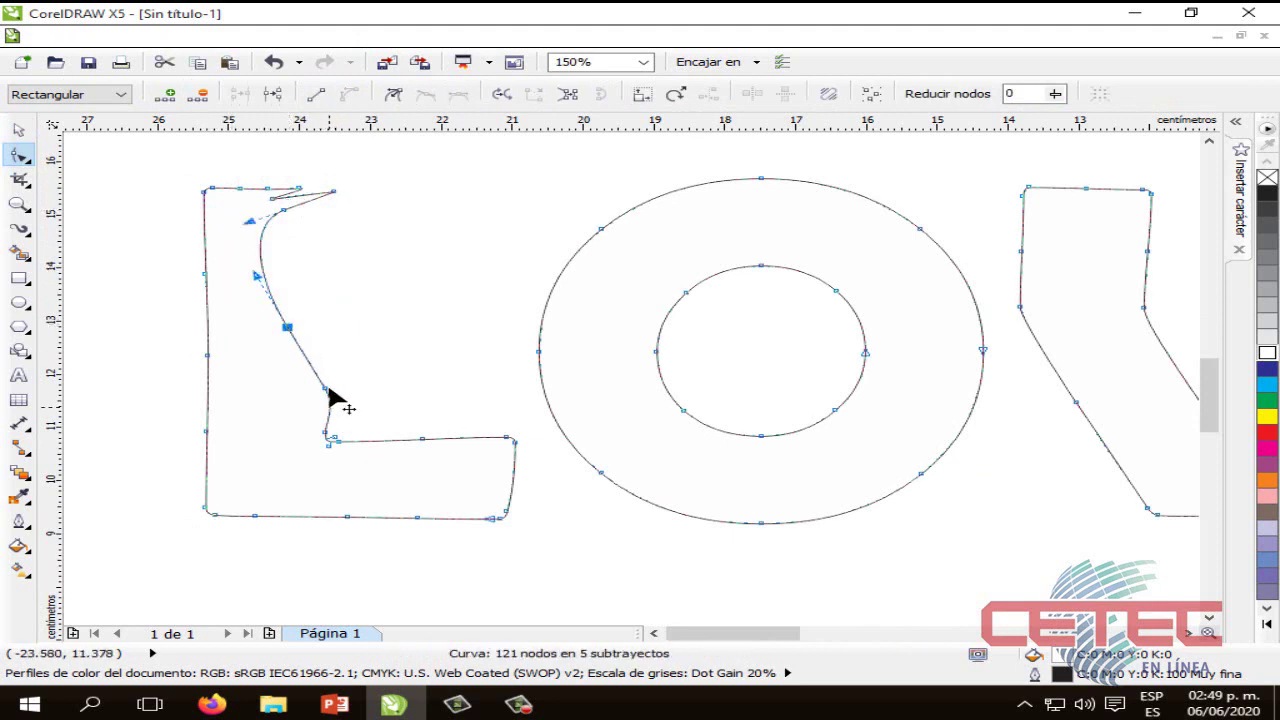
{"action": "left_click", "coordinate": [325, 388]}
{"action": "left_click_drag", "start_coordinate": [325, 388], "coordinate": [282, 392]}
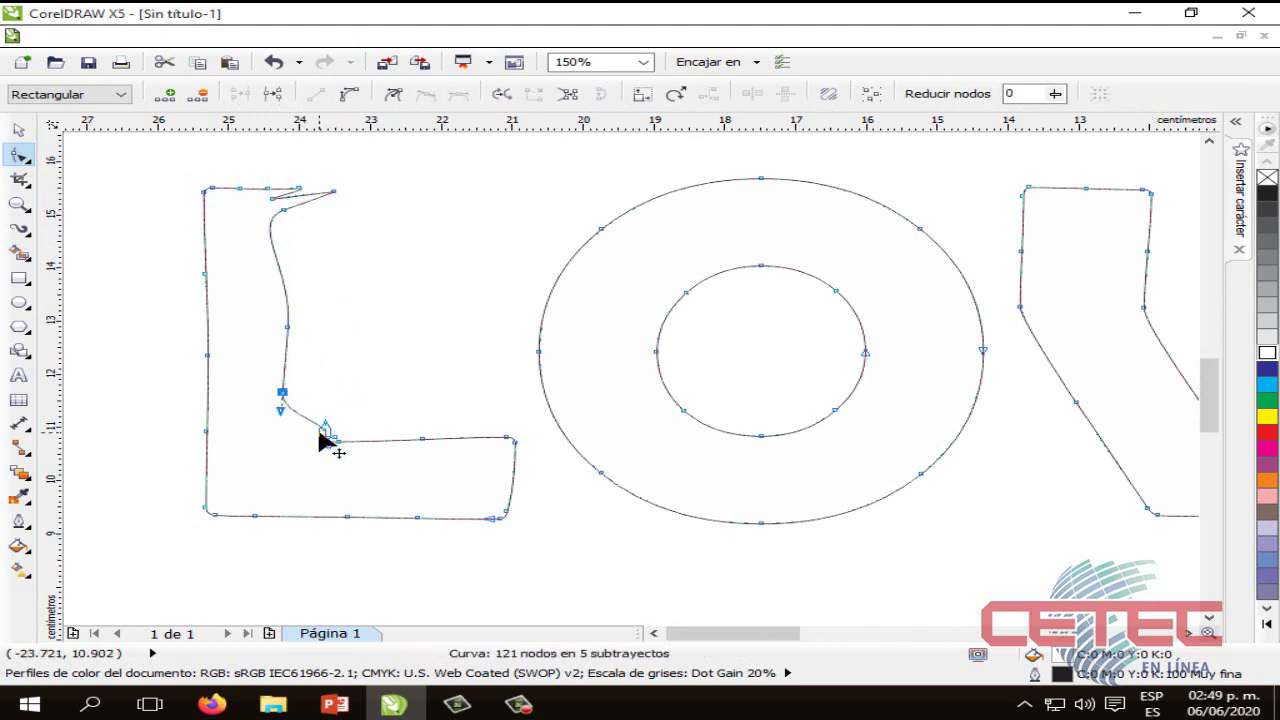
{"action": "left_click", "coordinate": [326, 433]}
{"action": "mouse_move", "coordinate": [306, 443]}
{"action": "left_mouse_down"}
{"action": "mouse_move", "coordinate": [337, 437]}
{"action": "mouse_move", "coordinate": [345, 453]}
{"action": "mouse_move", "coordinate": [290, 441]}
{"action": "mouse_move", "coordinate": [314, 448]}
{"action": "left_mouse_up"}
{"action": "key", "text": "ctrl+z"}
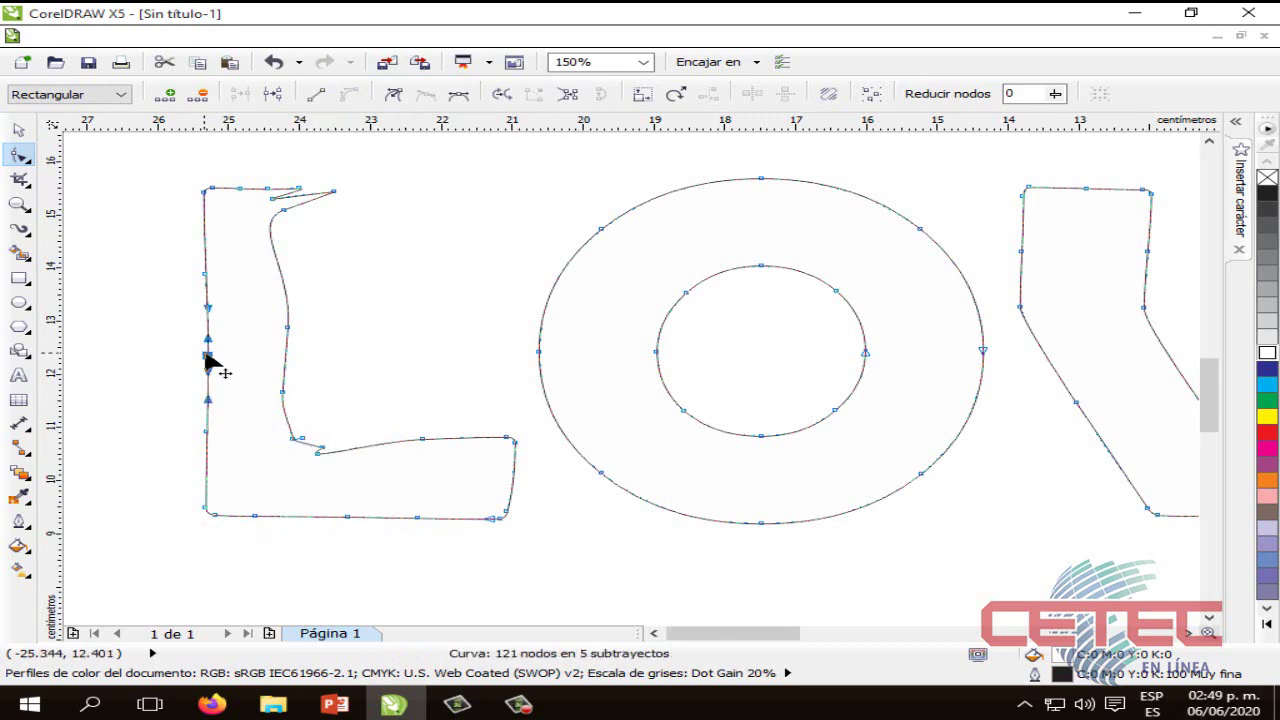
Move the three middle nodes on the left edge of the L's stem inward to curve that edge.
{"action": "left_click_drag", "start_coordinate": [206, 357], "coordinate": [225, 355]}
{"action": "left_click_drag", "start_coordinate": [205, 274], "coordinate": [227, 276]}
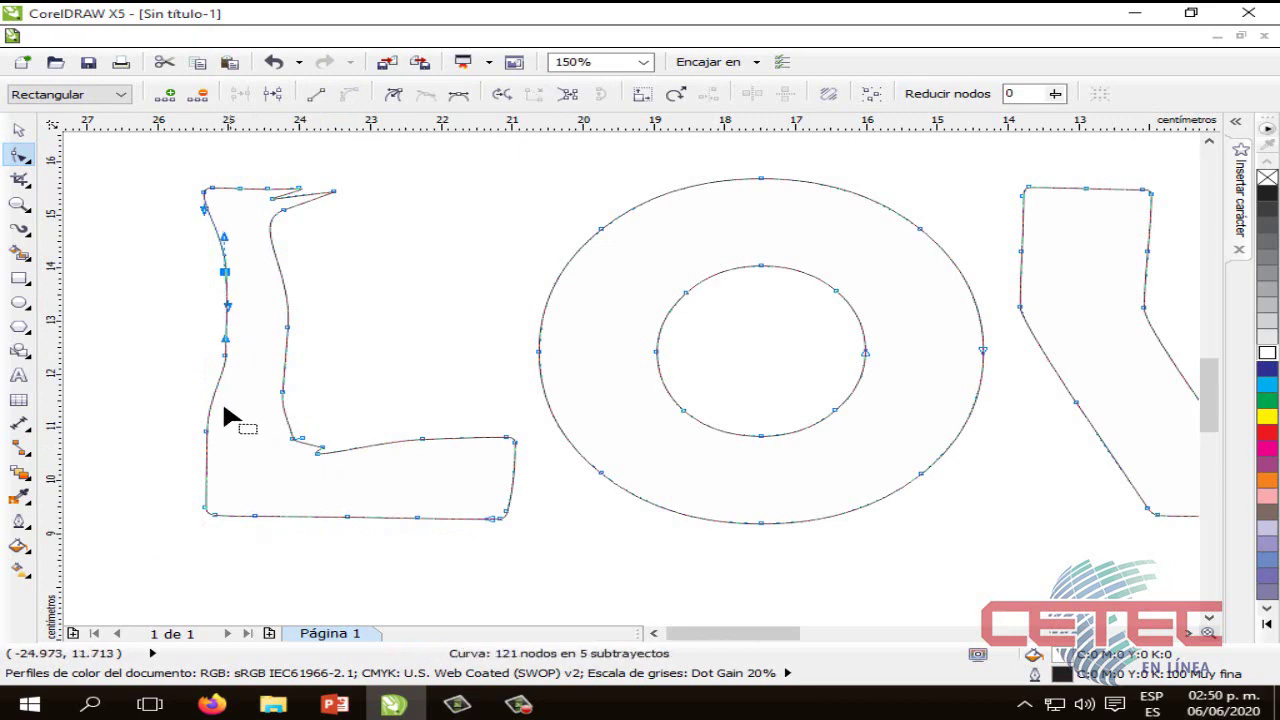
{"action": "left_click", "coordinate": [210, 432]}
{"action": "left_click_drag", "start_coordinate": [219, 433], "coordinate": [244, 433]}
Reshape the L's foot by raising its bottom nodes, lowering its upper edge and notching its right end.
{"action": "left_click_drag", "start_coordinate": [257, 517], "coordinate": [226, 512]}
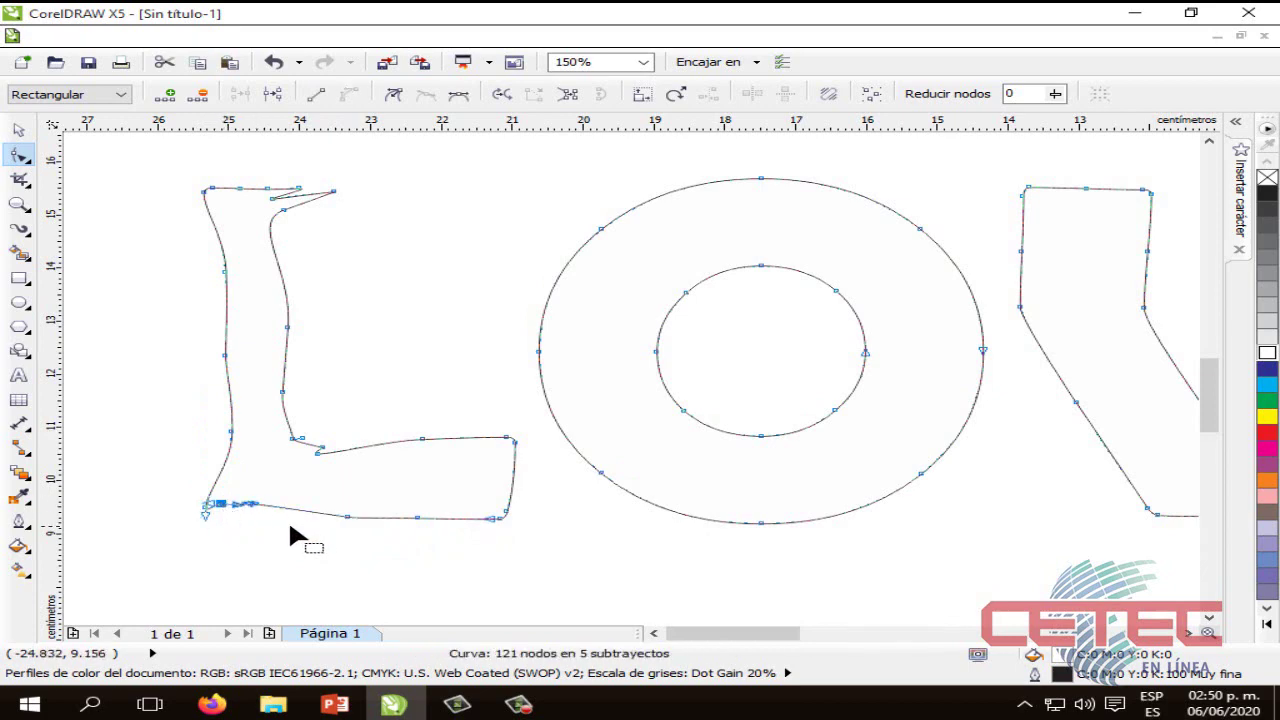
{"action": "left_click_drag", "start_coordinate": [350, 520], "coordinate": [421, 497]}
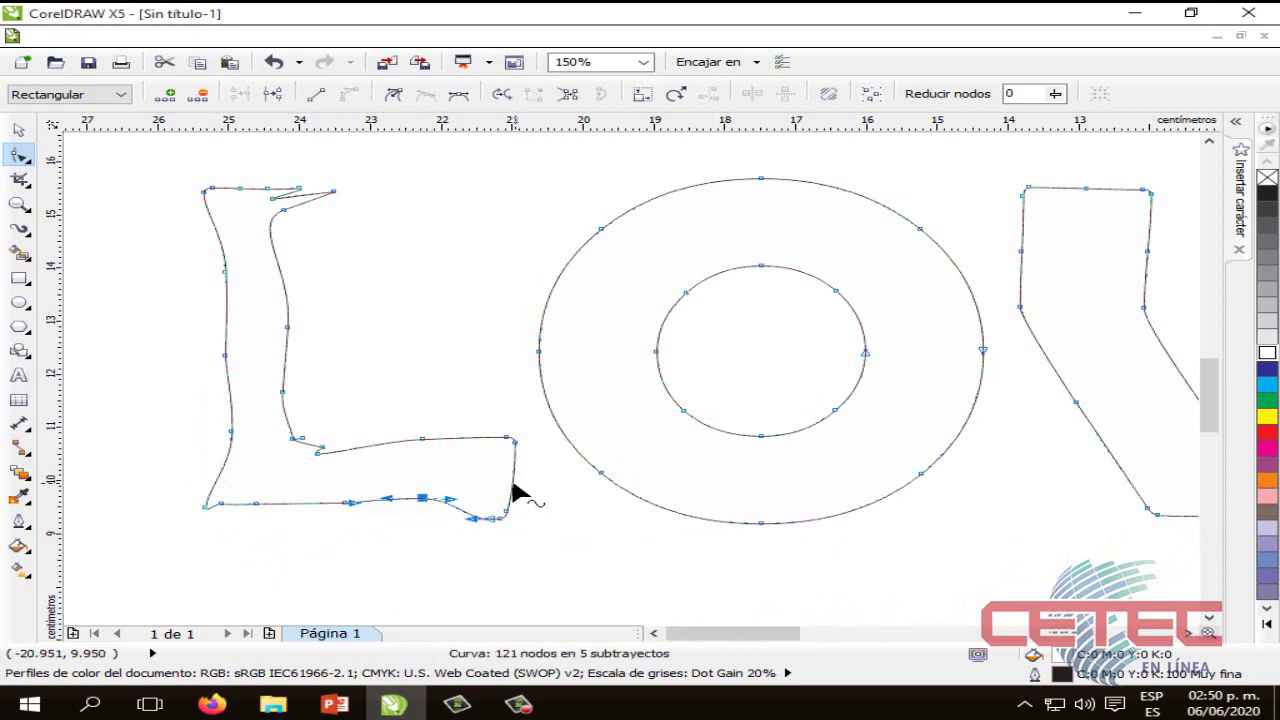
{"action": "left_click_drag", "start_coordinate": [503, 514], "coordinate": [477, 495]}
{"action": "left_click_drag", "start_coordinate": [506, 437], "coordinate": [402, 461]}
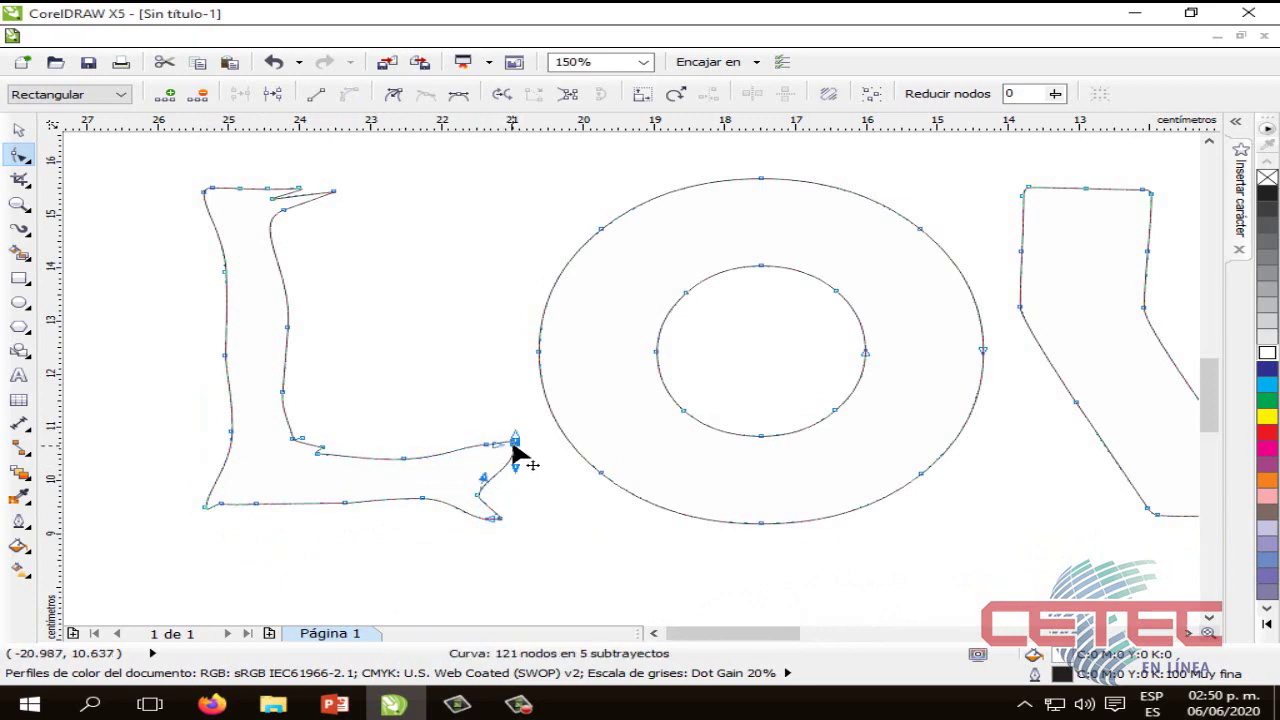
{"action": "mouse_move", "coordinate": [515, 445]}
{"action": "left_mouse_down"}
{"action": "mouse_move", "coordinate": [491, 456]}
{"action": "mouse_move", "coordinate": [504, 452]}
{"action": "left_mouse_up"}
{"action": "left_click", "coordinate": [404, 368]}
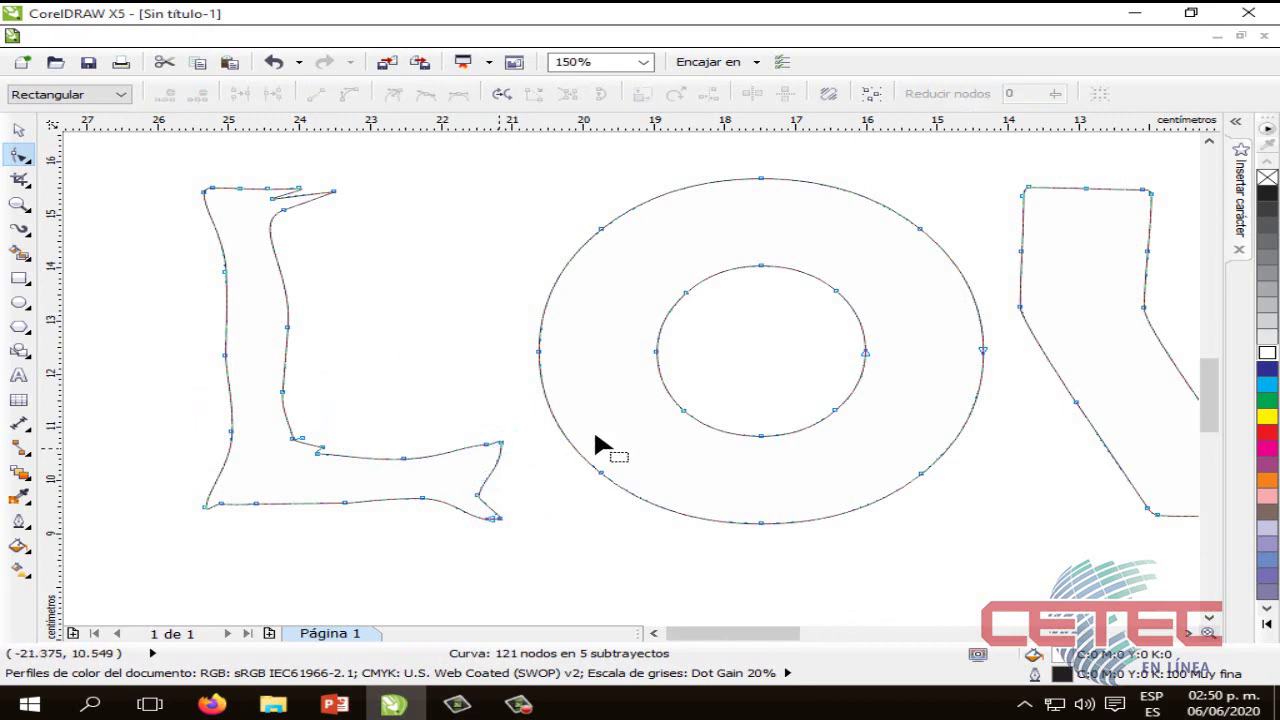
Pull the outer contour of the letter O inward at its top, left, lower-left, bottom and lower-right nodes.
{"action": "left_click", "coordinate": [762, 181]}
{"action": "left_click_drag", "start_coordinate": [766, 191], "coordinate": [765, 196]}
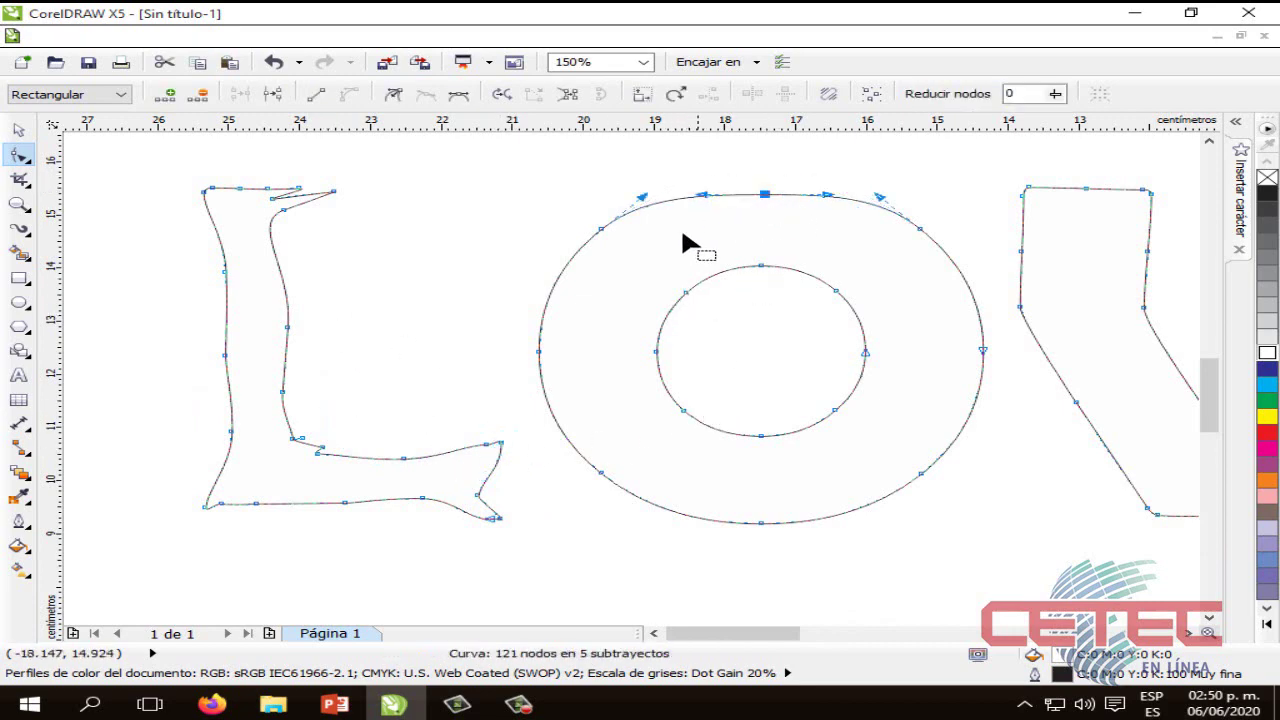
{"action": "left_click", "coordinate": [539, 352]}
{"action": "left_click_drag", "start_coordinate": [543, 357], "coordinate": [575, 358]}
{"action": "left_click", "coordinate": [606, 482]}
{"action": "left_click_drag", "start_coordinate": [608, 484], "coordinate": [624, 473]}
{"action": "left_click", "coordinate": [757, 525]}
{"action": "left_click_drag", "start_coordinate": [760, 524], "coordinate": [855, 505]}
{"action": "left_click_drag", "start_coordinate": [922, 475], "coordinate": [890, 466]}
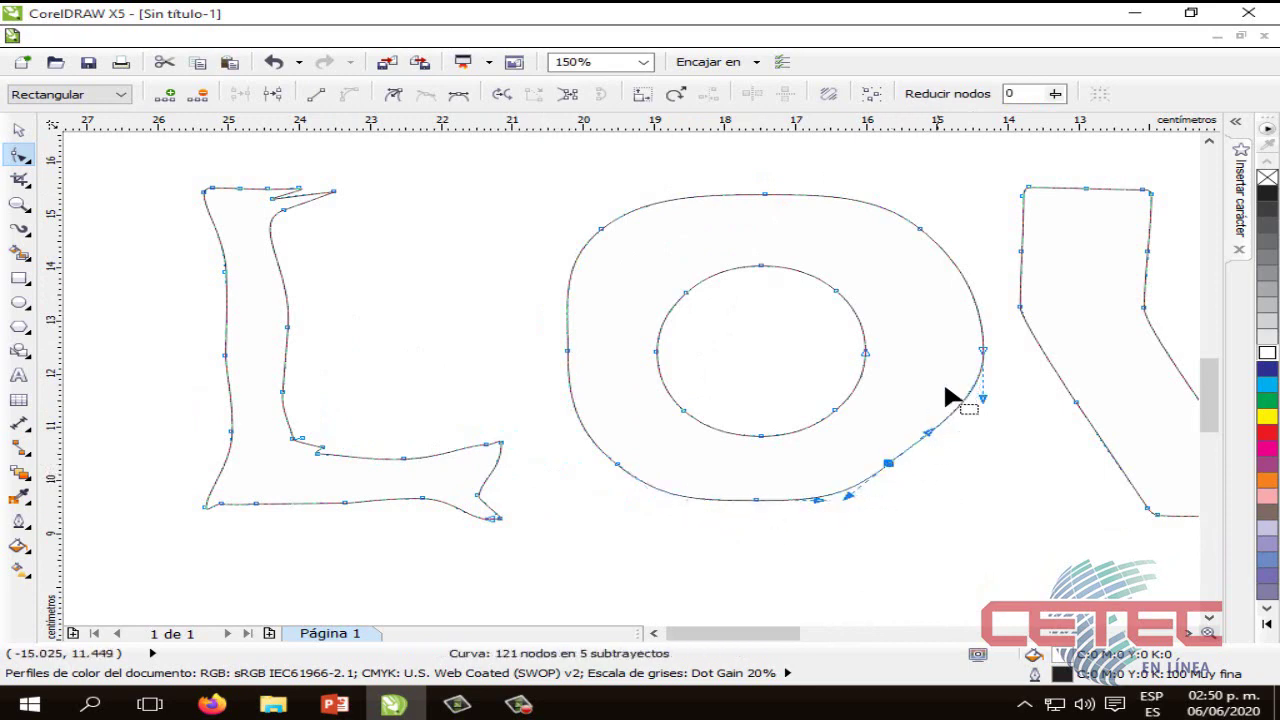
Move the right, upper-right, top and upper-left nodes of the O's outer contour inward.
{"action": "left_click_drag", "start_coordinate": [981, 354], "coordinate": [963, 354]}
{"action": "left_click", "coordinate": [920, 230]}
{"action": "left_click_drag", "start_coordinate": [920, 230], "coordinate": [893, 242]}
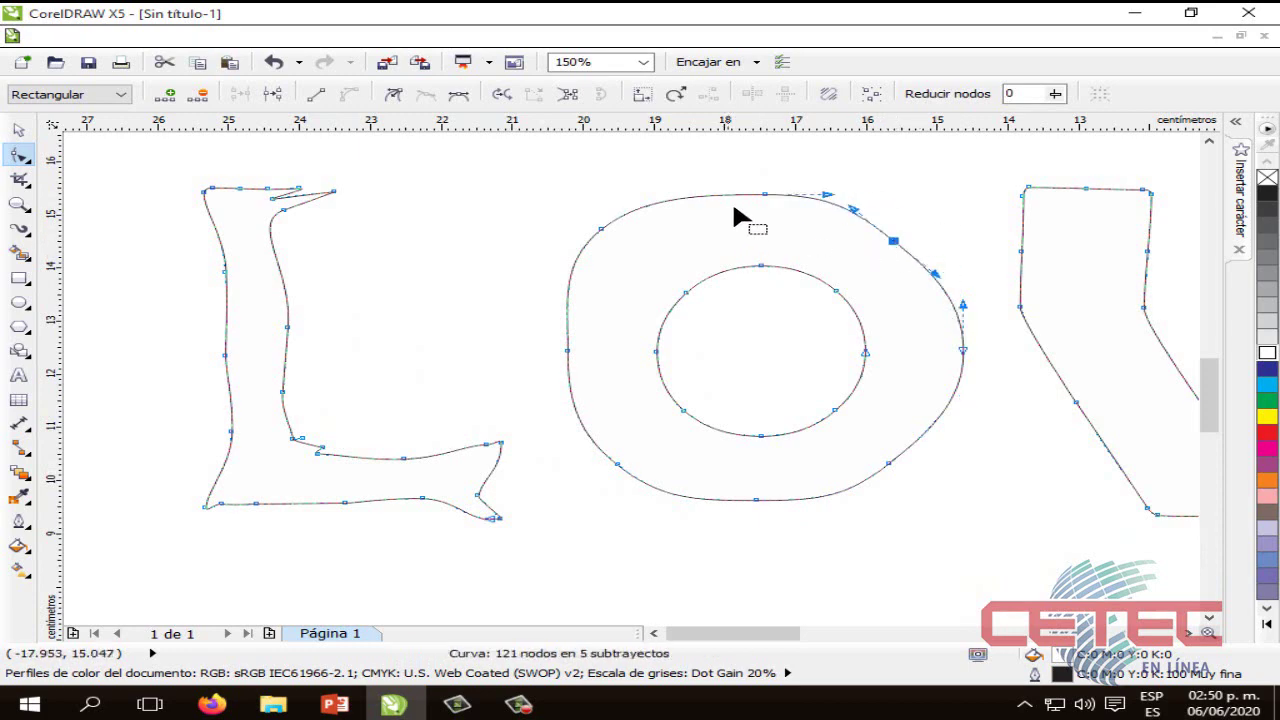
{"action": "left_click_drag", "start_coordinate": [759, 197], "coordinate": [762, 217]}
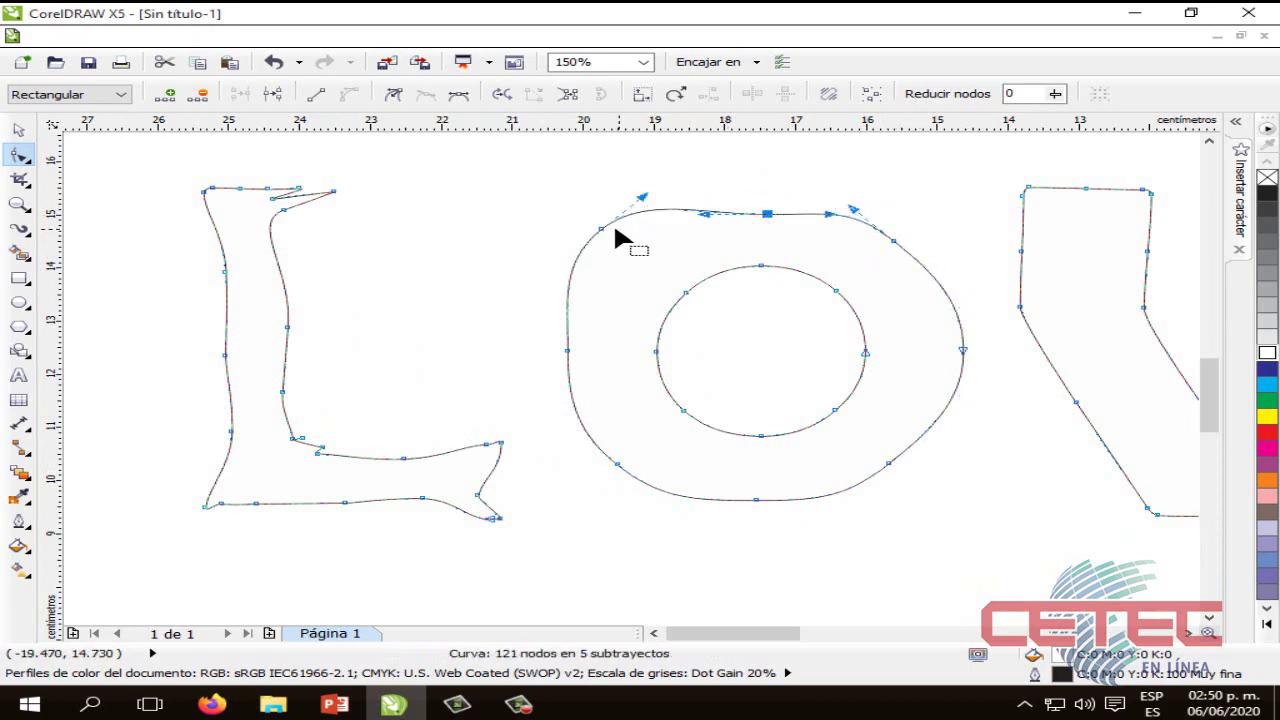
{"action": "left_click_drag", "start_coordinate": [602, 228], "coordinate": [616, 238]}
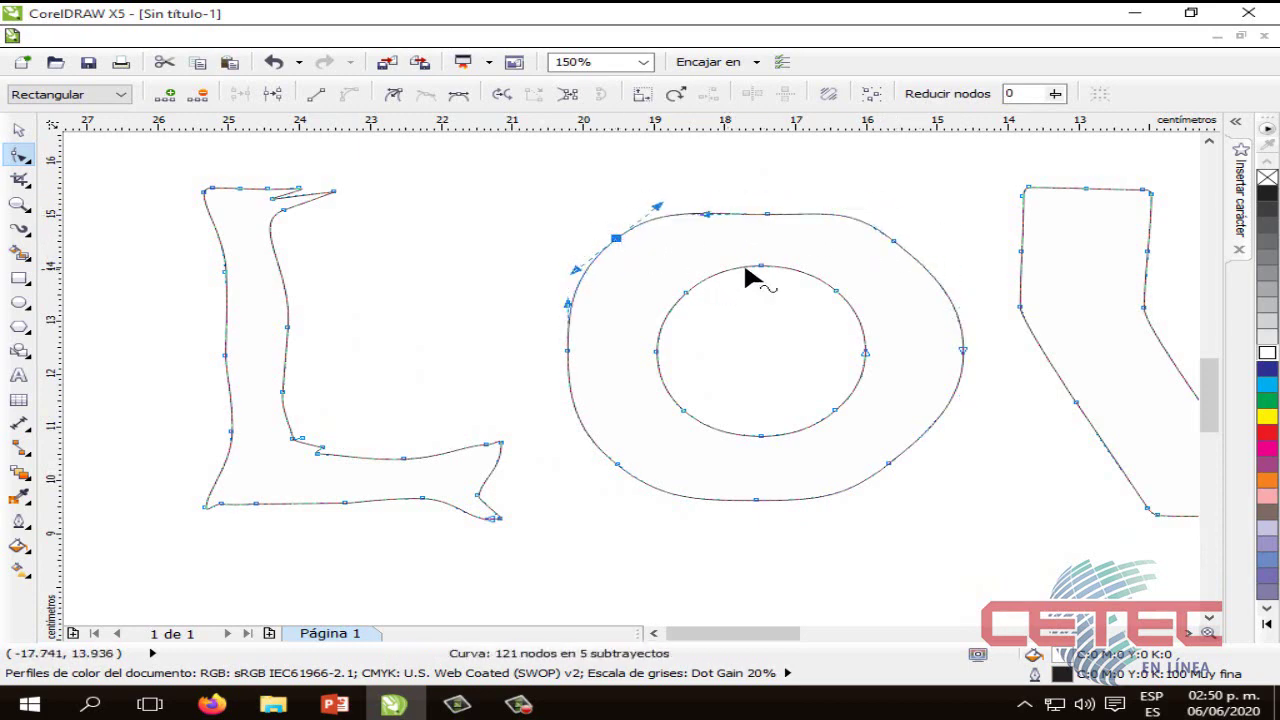
Pull the top, left, bottom and right nodes of the O's inner contour inward into a rounded square.
{"action": "mouse_move", "coordinate": [747, 270]}
{"action": "left_mouse_down"}
{"action": "mouse_move", "coordinate": [764, 281]}
{"action": "mouse_move", "coordinate": [752, 291]}
{"action": "left_mouse_up"}
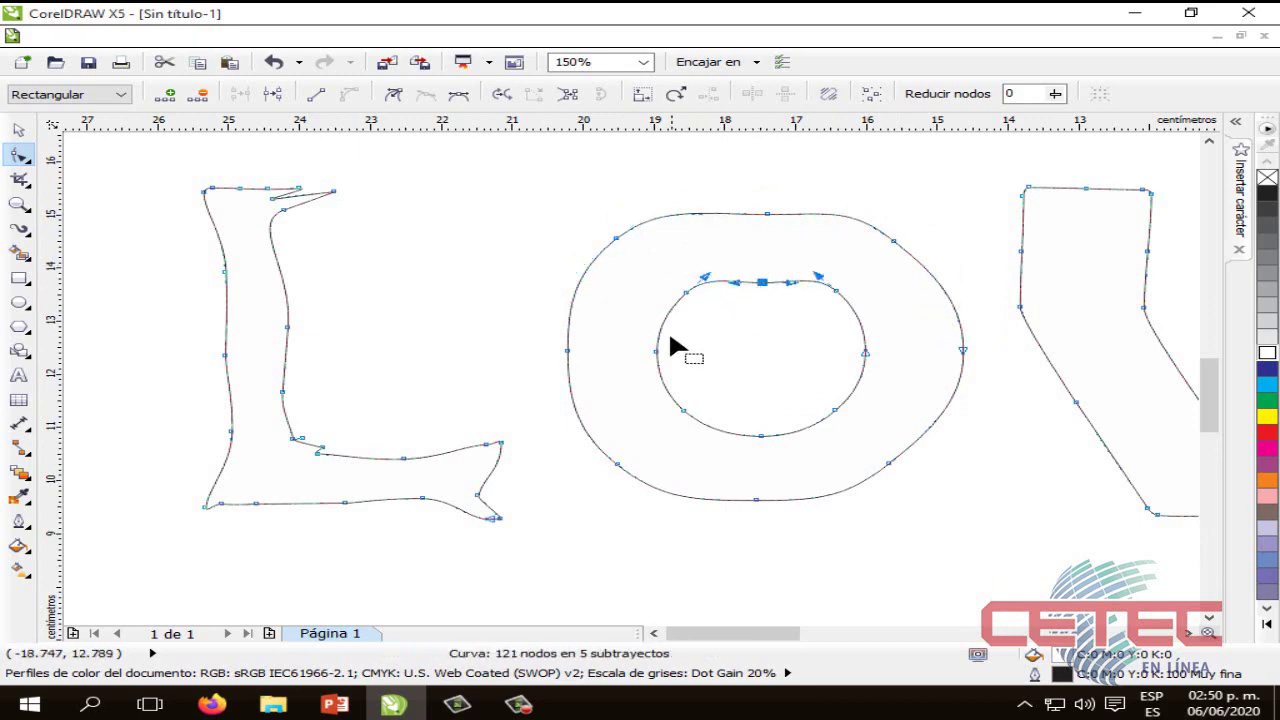
{"action": "left_click_drag", "start_coordinate": [658, 351], "coordinate": [674, 349]}
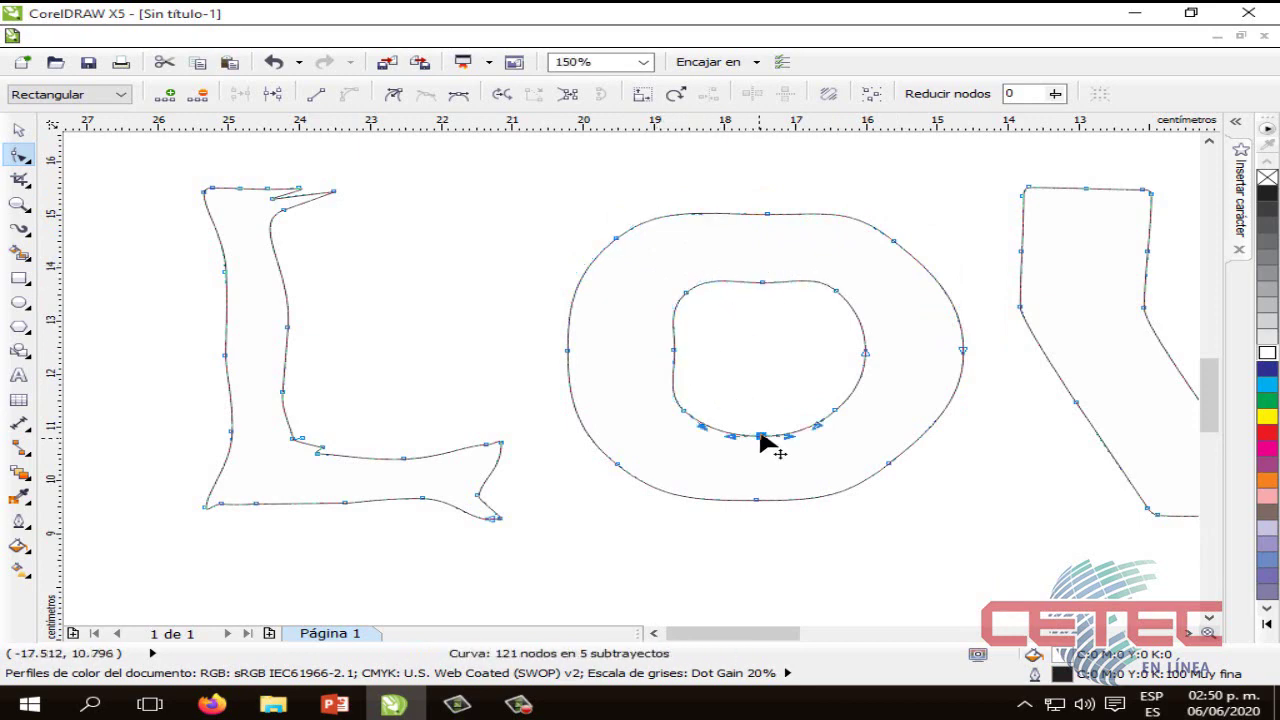
{"action": "left_click_drag", "start_coordinate": [762, 440], "coordinate": [761, 422]}
{"action": "left_click", "coordinate": [860, 355]}
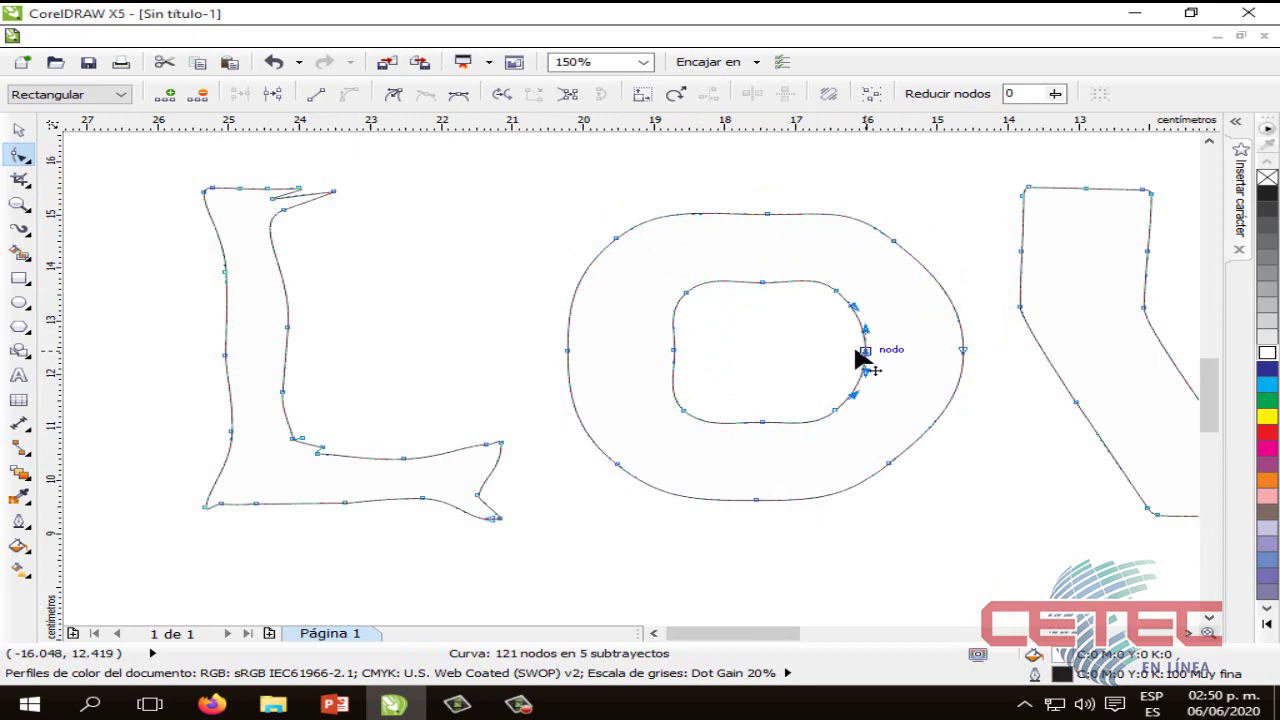
{"action": "left_click_drag", "start_coordinate": [858, 354], "coordinate": [840, 354]}
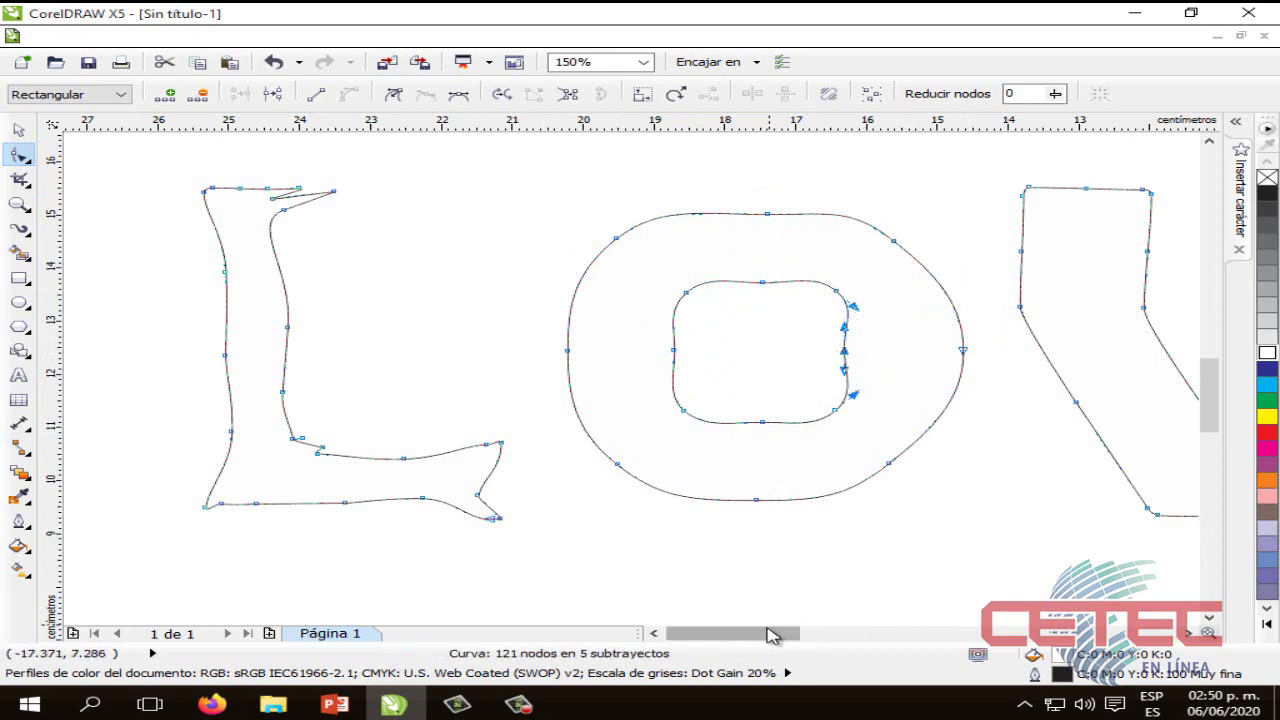
Pull the middle top-edge node of each arm of the letter V downward to form curved dips.
{"action": "left_click_drag", "start_coordinate": [780, 633], "coordinate": [845, 633]}
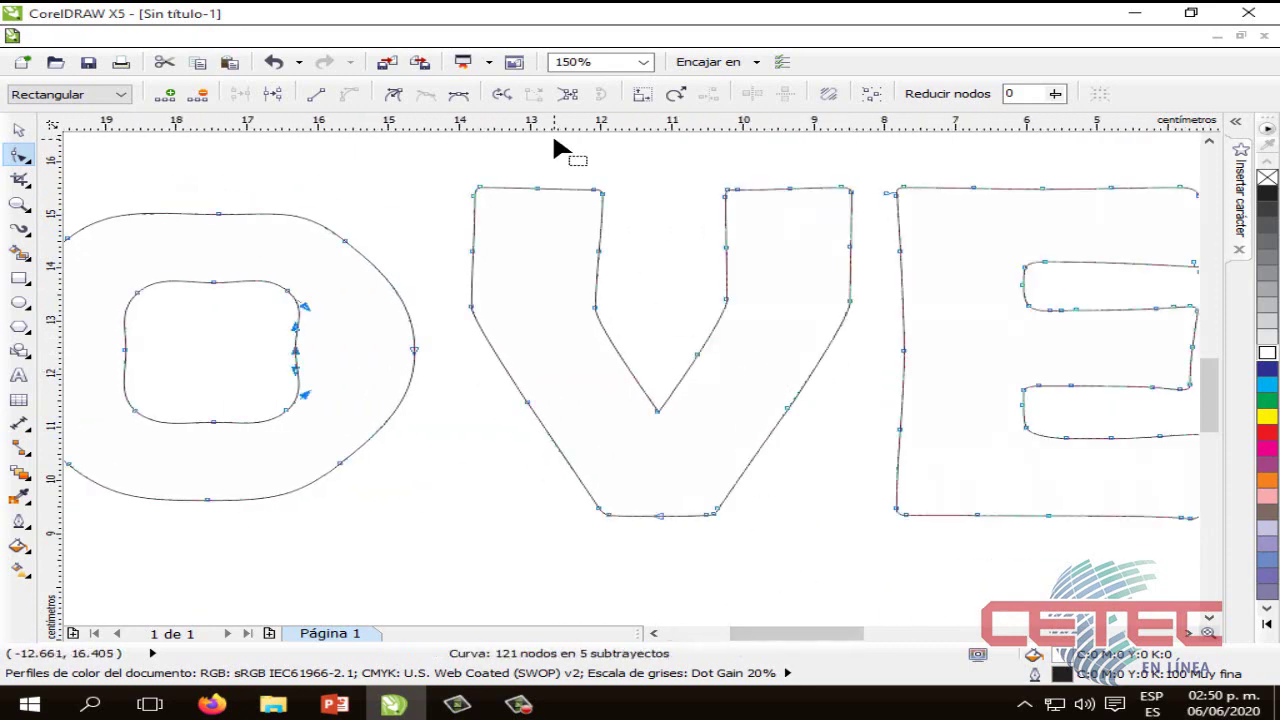
{"action": "left_click_drag", "start_coordinate": [533, 189], "coordinate": [537, 232]}
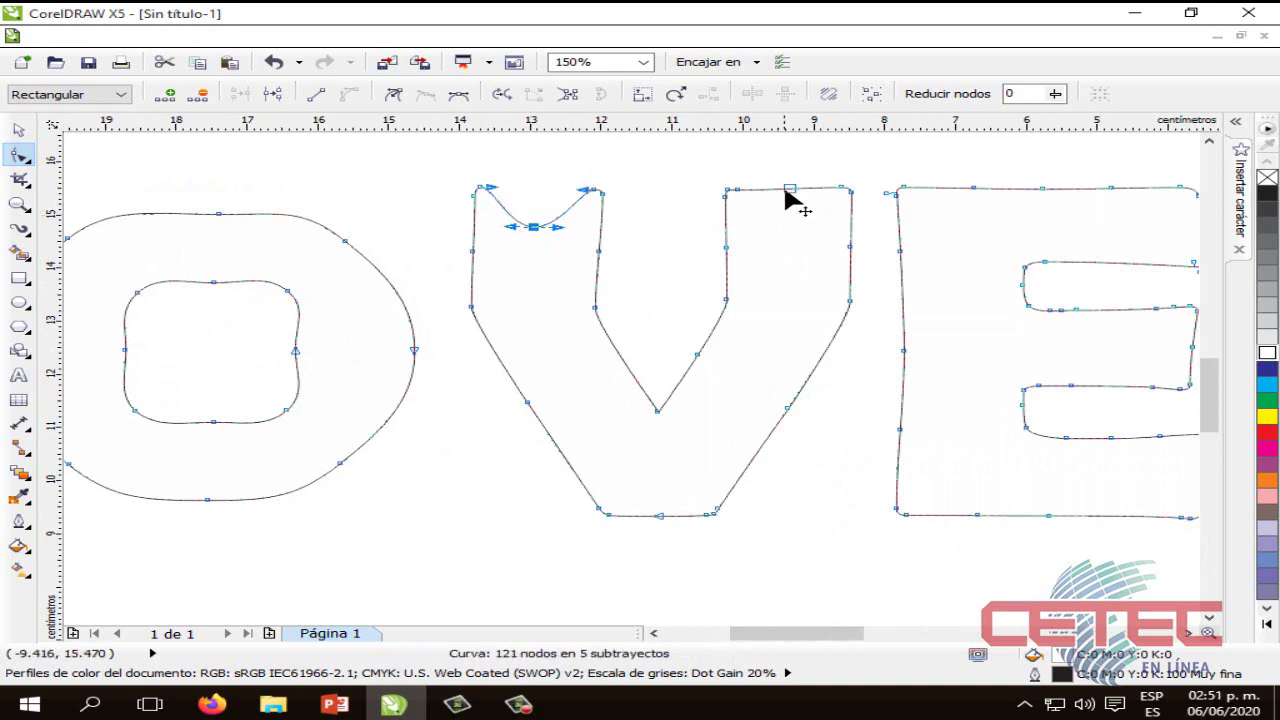
{"action": "left_click_drag", "start_coordinate": [790, 190], "coordinate": [788, 226]}
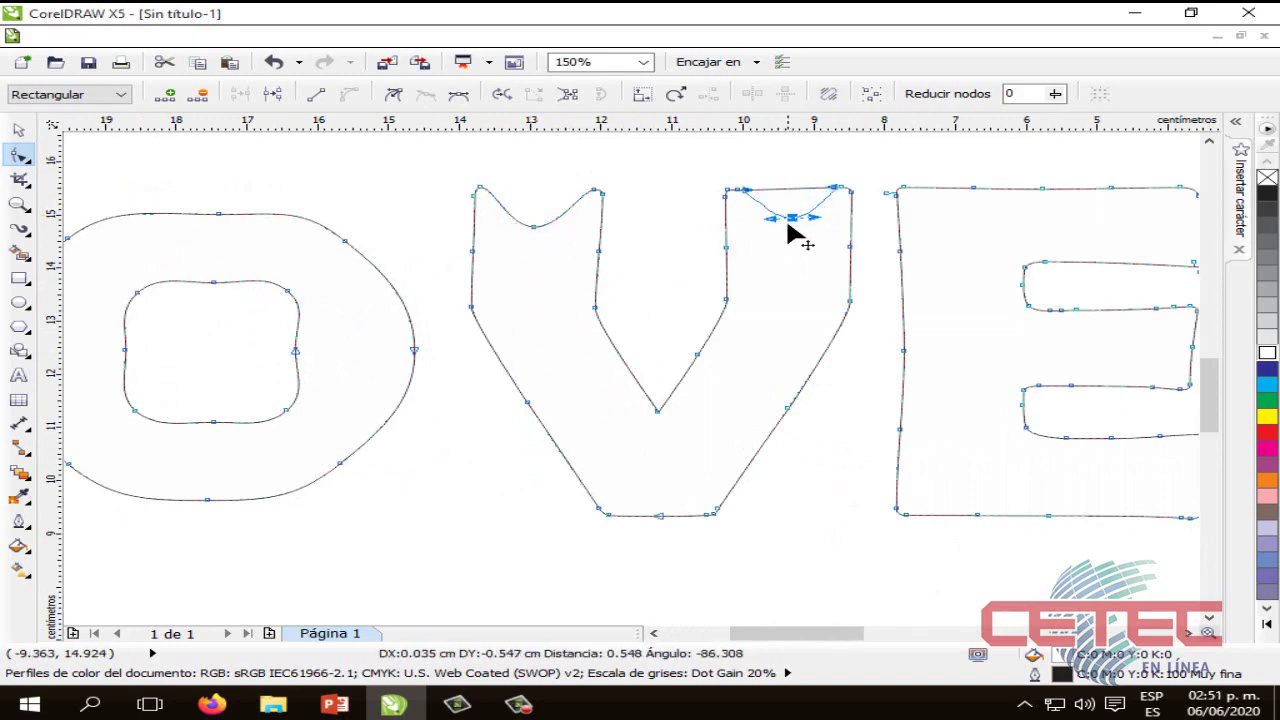
{"action": "left_click_drag", "start_coordinate": [790, 235], "coordinate": [791, 240]}
Widen the V's inner opening by pulling its upper and diagonal nodes outward on both sides.
{"action": "left_click_drag", "start_coordinate": [599, 250], "coordinate": [571, 253]}
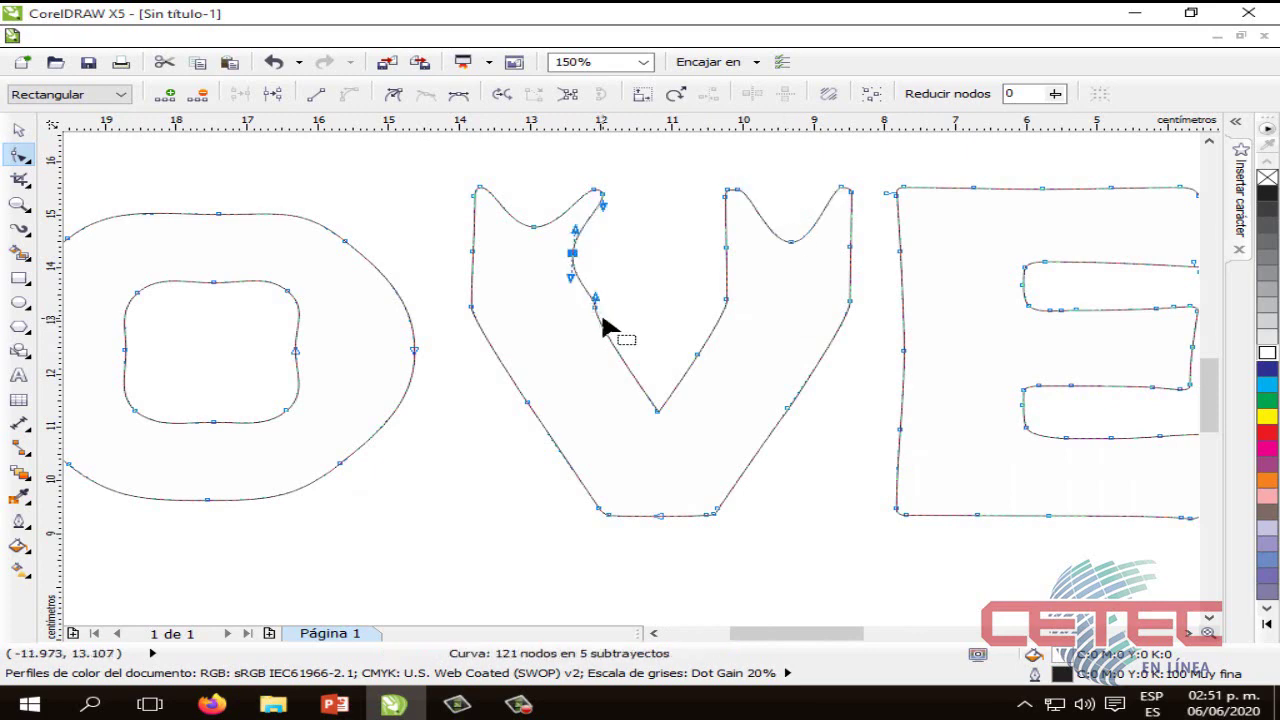
{"action": "left_click_drag", "start_coordinate": [600, 309], "coordinate": [568, 323]}
{"action": "left_click_drag", "start_coordinate": [727, 297], "coordinate": [771, 298]}
{"action": "left_click_drag", "start_coordinate": [730, 251], "coordinate": [757, 251]}
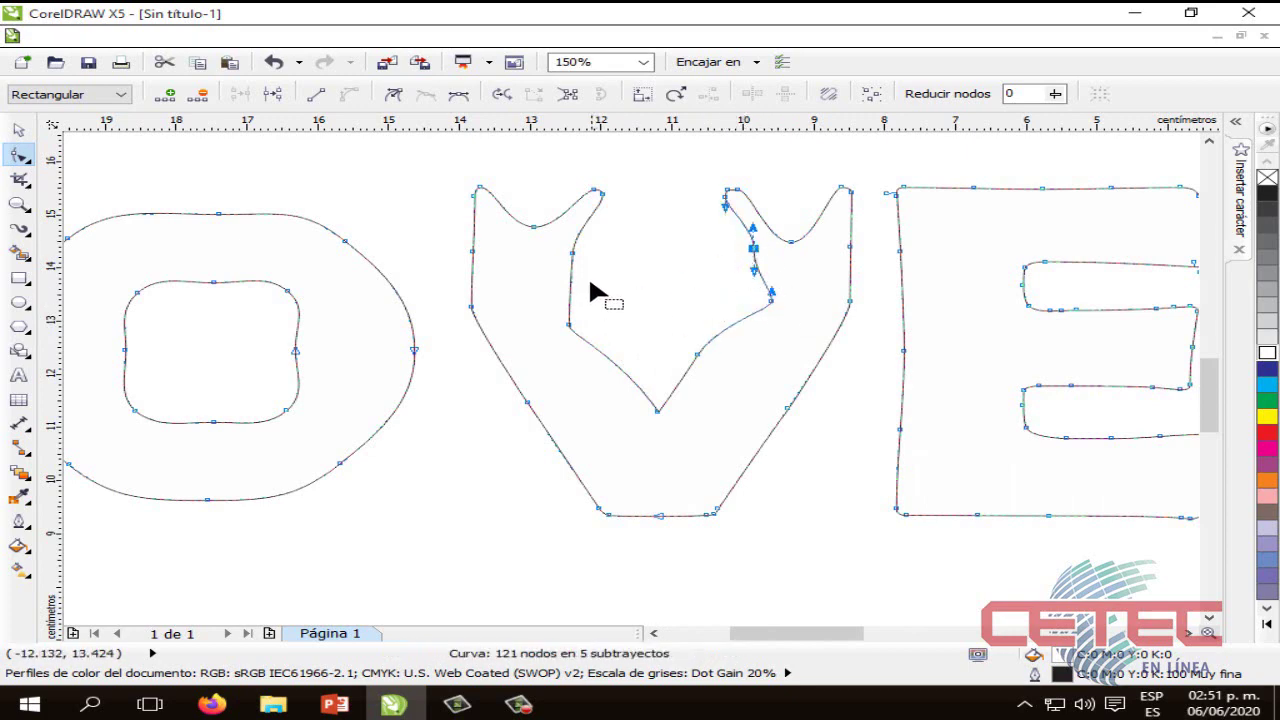
{"action": "left_click", "coordinate": [572, 255]}
{"action": "left_click_drag", "start_coordinate": [572, 256], "coordinate": [549, 255]}
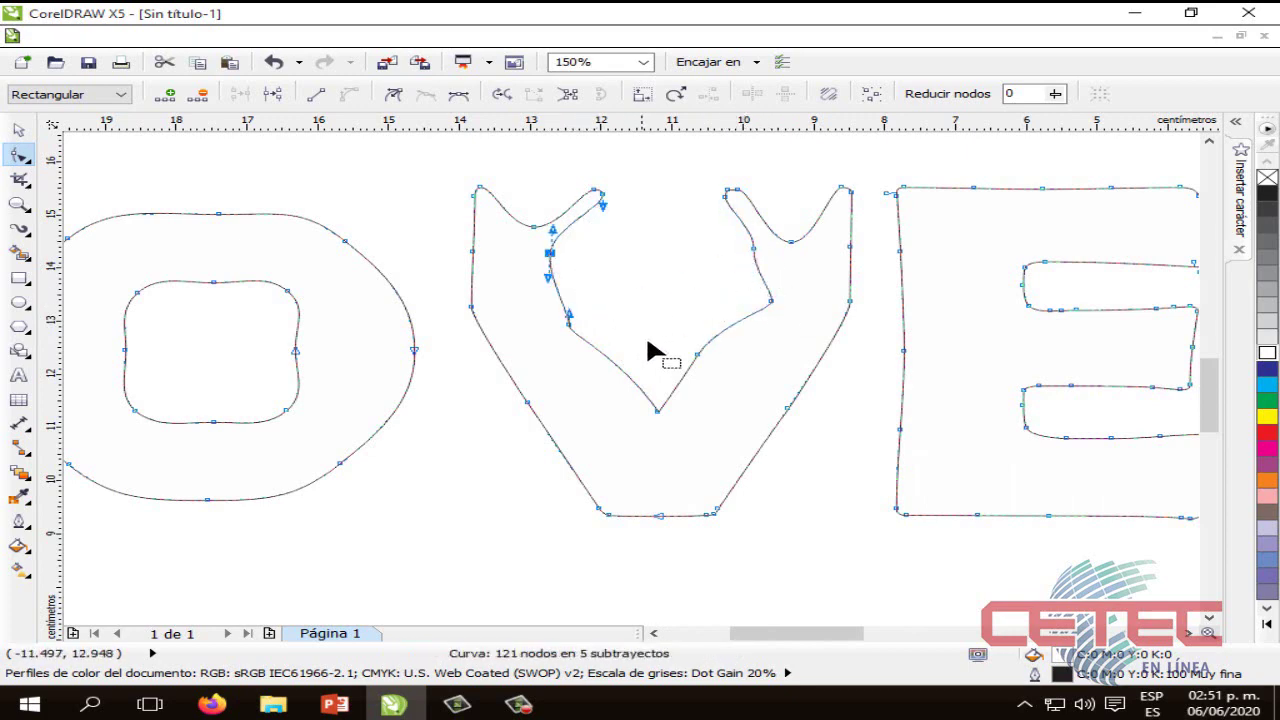
{"action": "left_click_drag", "start_coordinate": [619, 371], "coordinate": [603, 372]}
{"action": "left_click", "coordinate": [698, 355]}
{"action": "left_click_drag", "start_coordinate": [735, 366], "coordinate": [733, 368]}
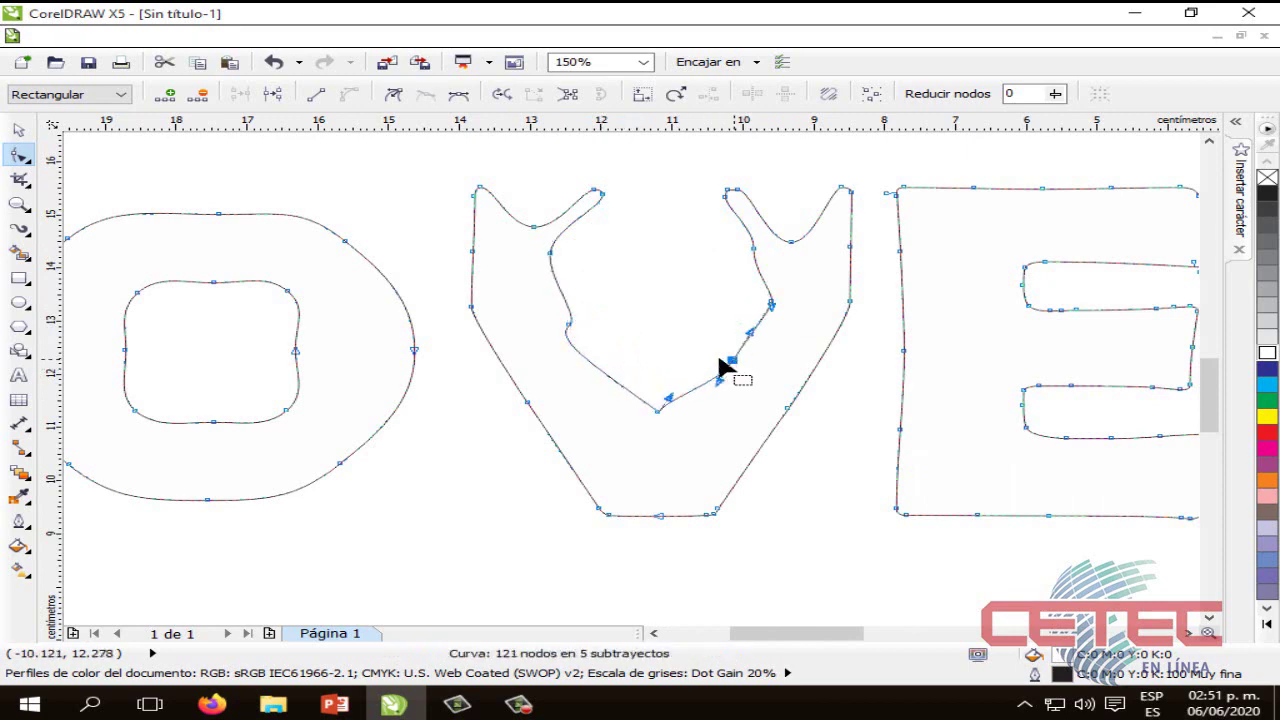
Pull the V's outer side contours inward into curves narrowing toward the base, and lower its inner vertex.
{"action": "left_click_drag", "start_coordinate": [472, 307], "coordinate": [507, 312]}
{"action": "left_click_drag", "start_coordinate": [527, 405], "coordinate": [558, 410]}
{"action": "left_click_drag", "start_coordinate": [600, 514], "coordinate": [614, 490]}
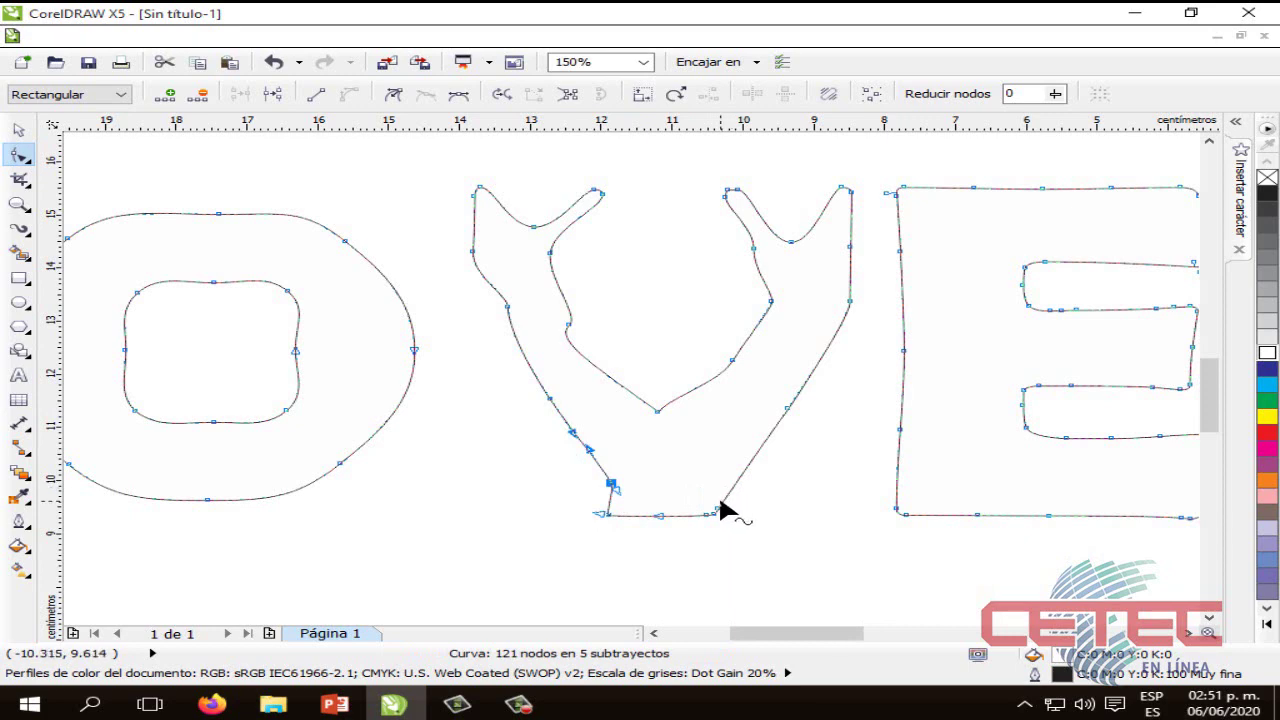
{"action": "left_click", "coordinate": [737, 492]}
{"action": "left_click_drag", "start_coordinate": [736, 498], "coordinate": [722, 484]}
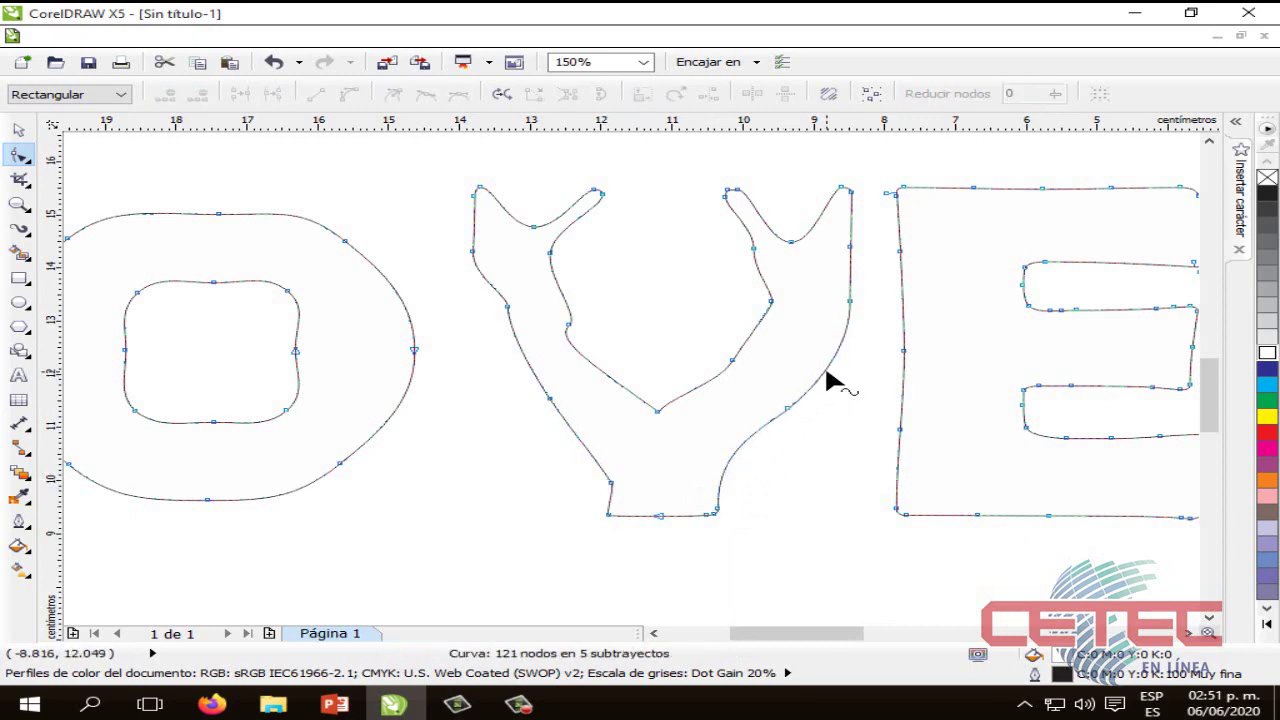
{"action": "left_click_drag", "start_coordinate": [786, 408], "coordinate": [762, 397]}
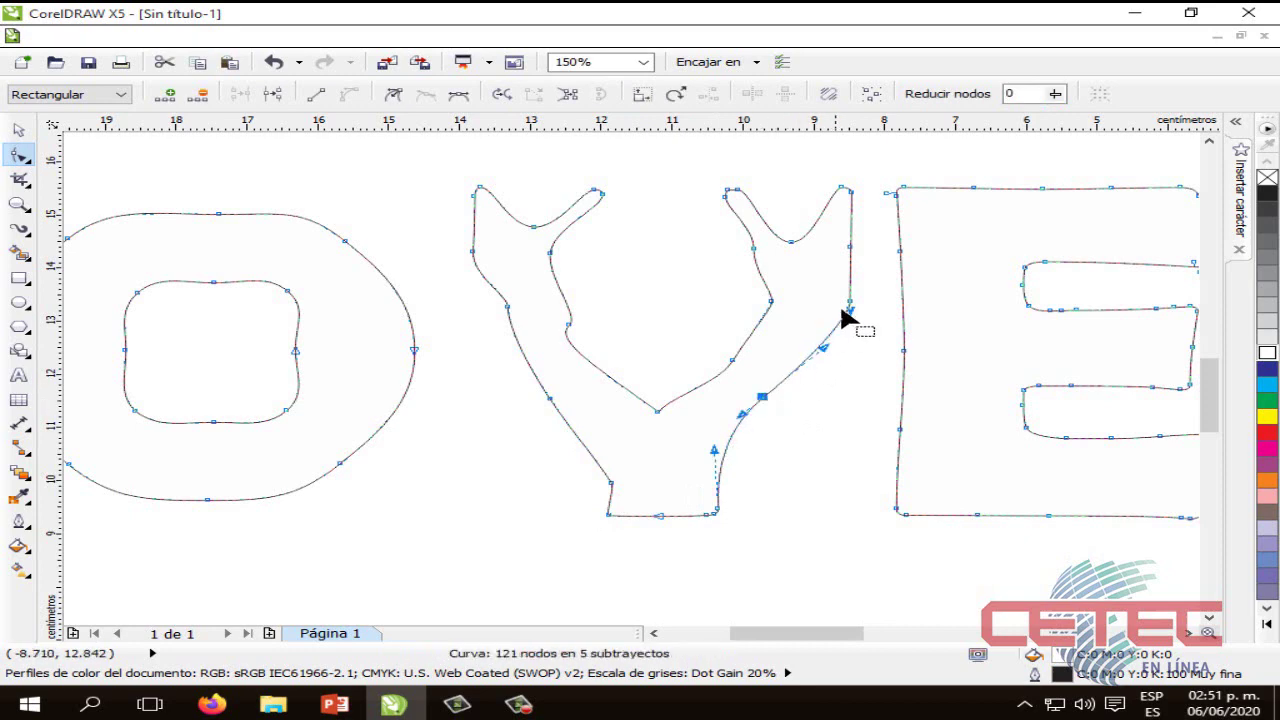
{"action": "left_click_drag", "start_coordinate": [848, 304], "coordinate": [826, 312]}
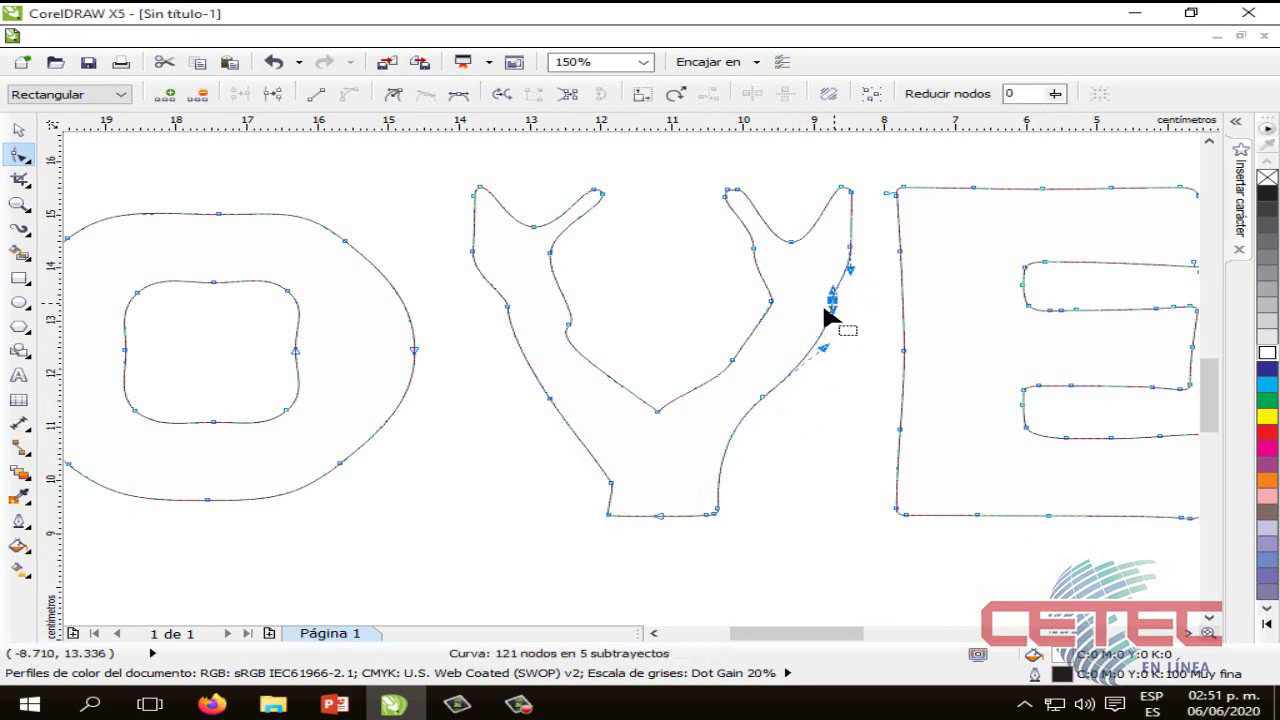
{"action": "left_click_drag", "start_coordinate": [657, 410], "coordinate": [664, 463]}
{"action": "left_click", "coordinate": [760, 462]}
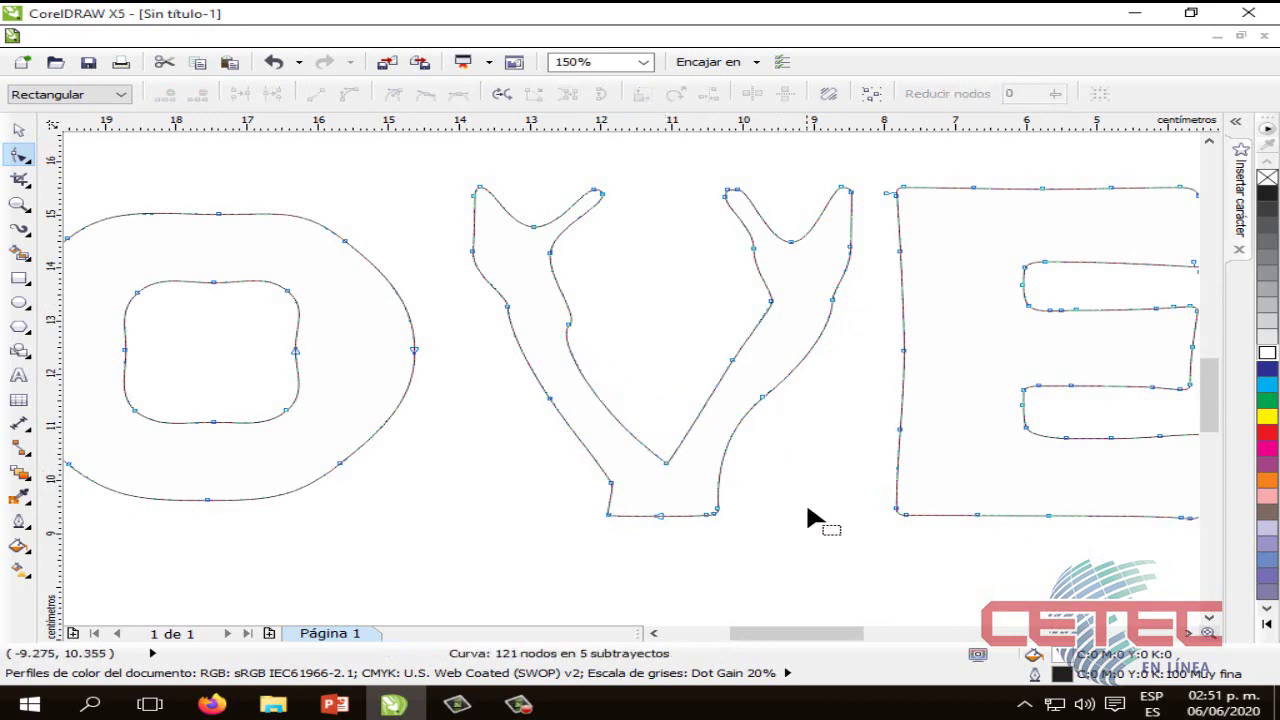
Reshape the E's upper arm by pulling nodes of its top edge down and notching the corners of its right end.
{"action": "left_click_drag", "start_coordinate": [809, 633], "coordinate": [851, 637]}
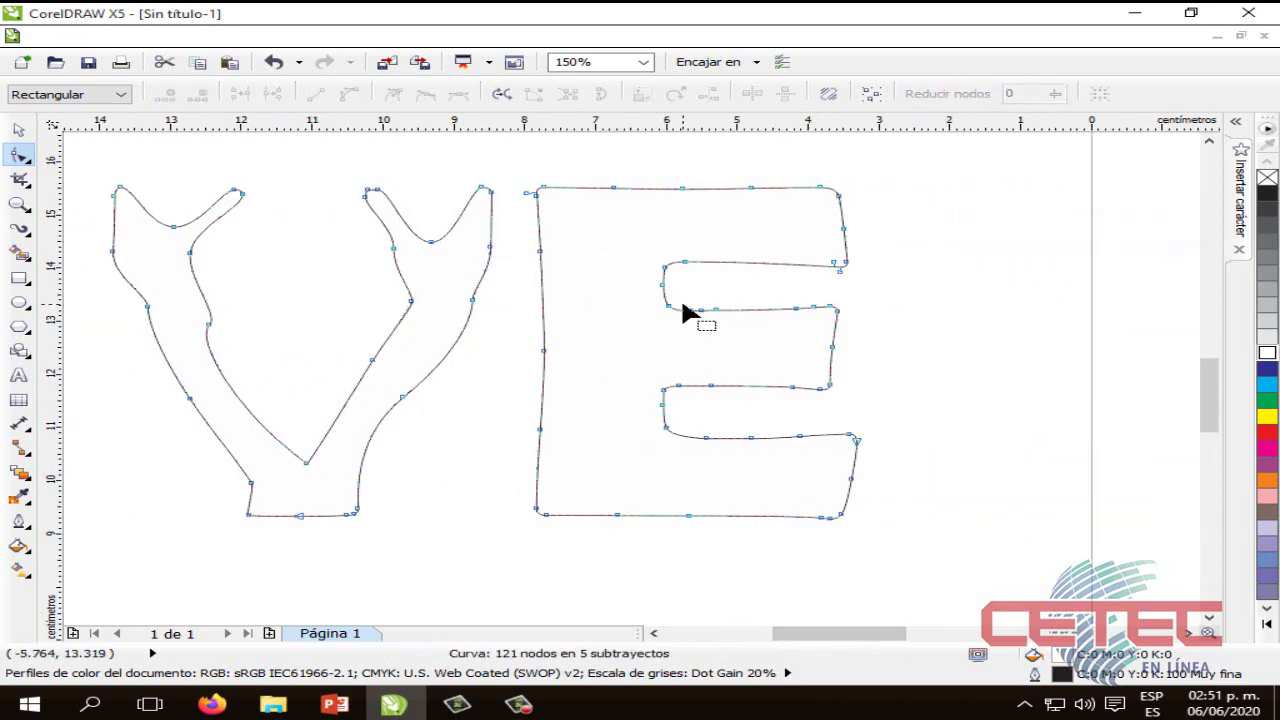
{"action": "left_click_drag", "start_coordinate": [546, 188], "coordinate": [786, 210]}
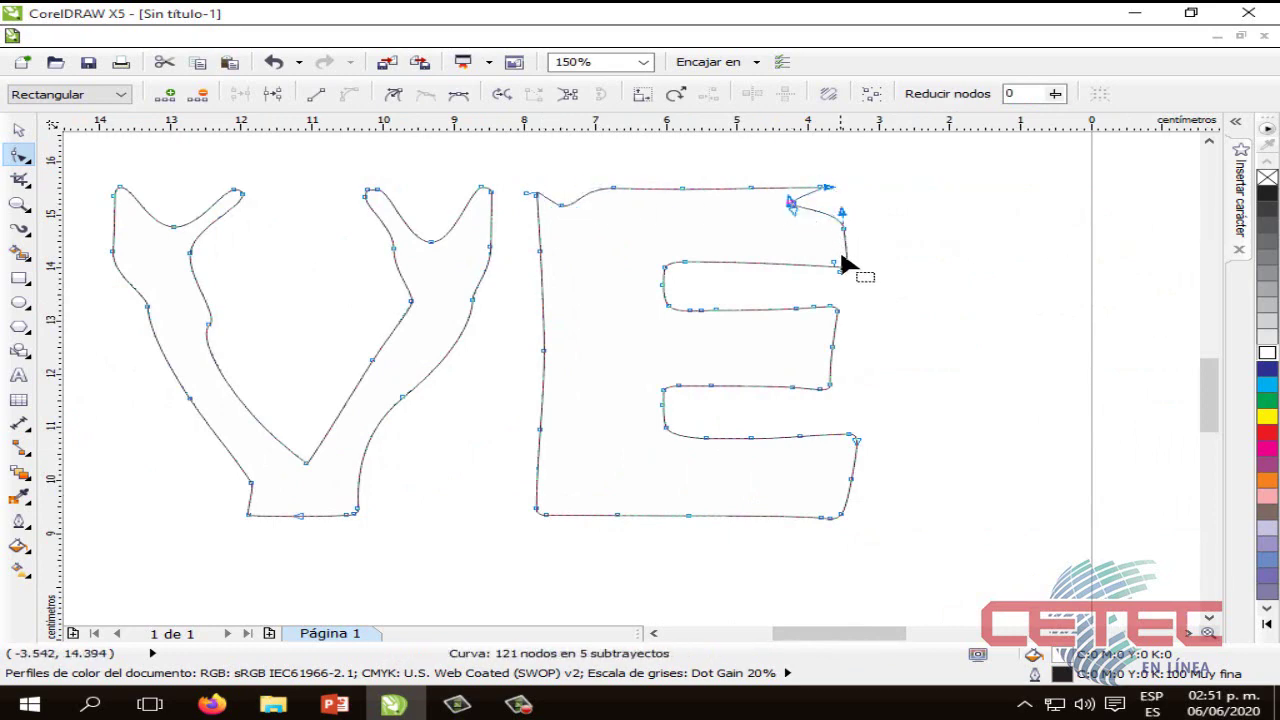
{"action": "left_click_drag", "start_coordinate": [843, 266], "coordinate": [786, 251]}
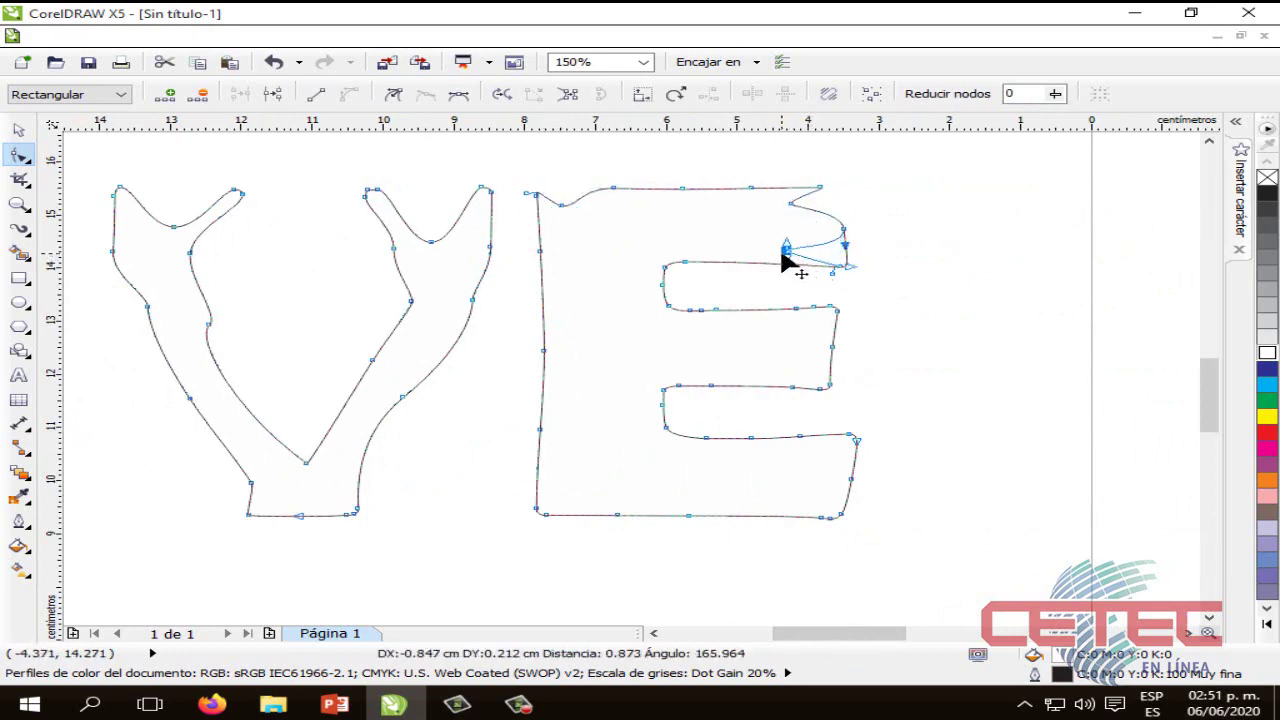
{"action": "left_click_drag", "start_coordinate": [686, 189], "coordinate": [698, 216]}
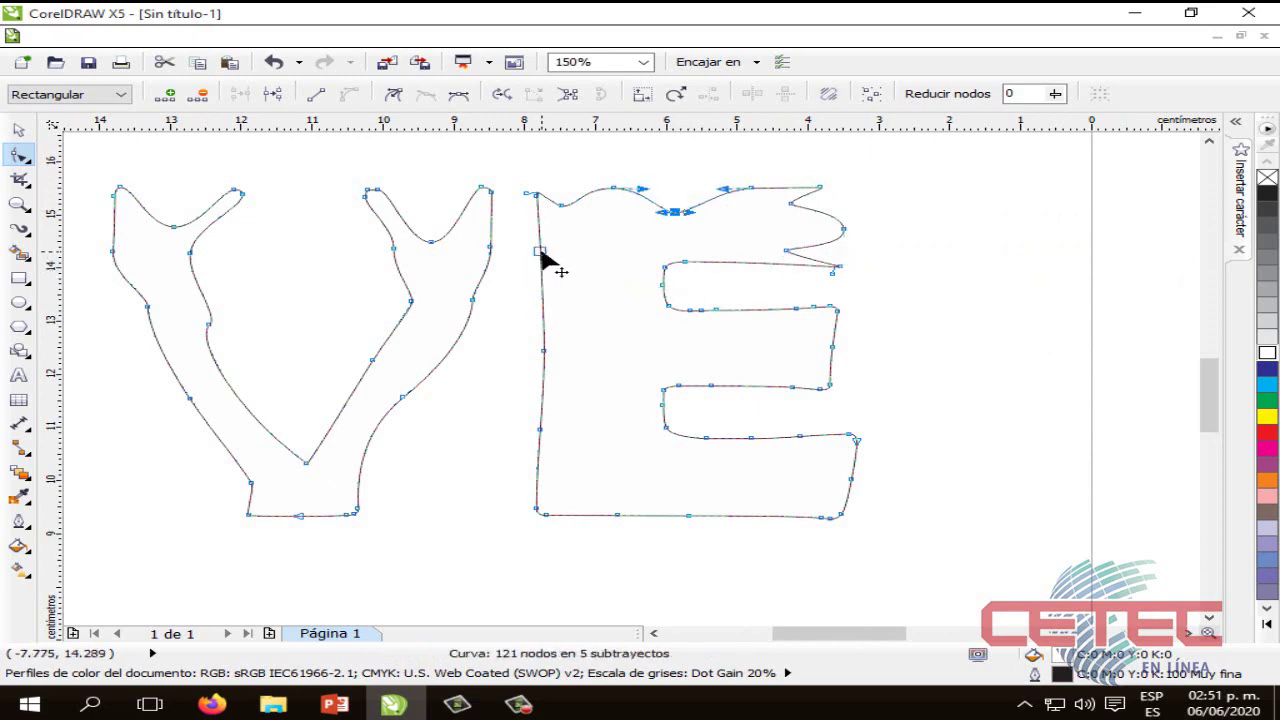
Pull two nodes of the E's left edge inward and raise two nodes of its bottom edge to make them wavy.
{"action": "left_click_drag", "start_coordinate": [541, 254], "coordinate": [565, 251]}
{"action": "left_click", "coordinate": [540, 432]}
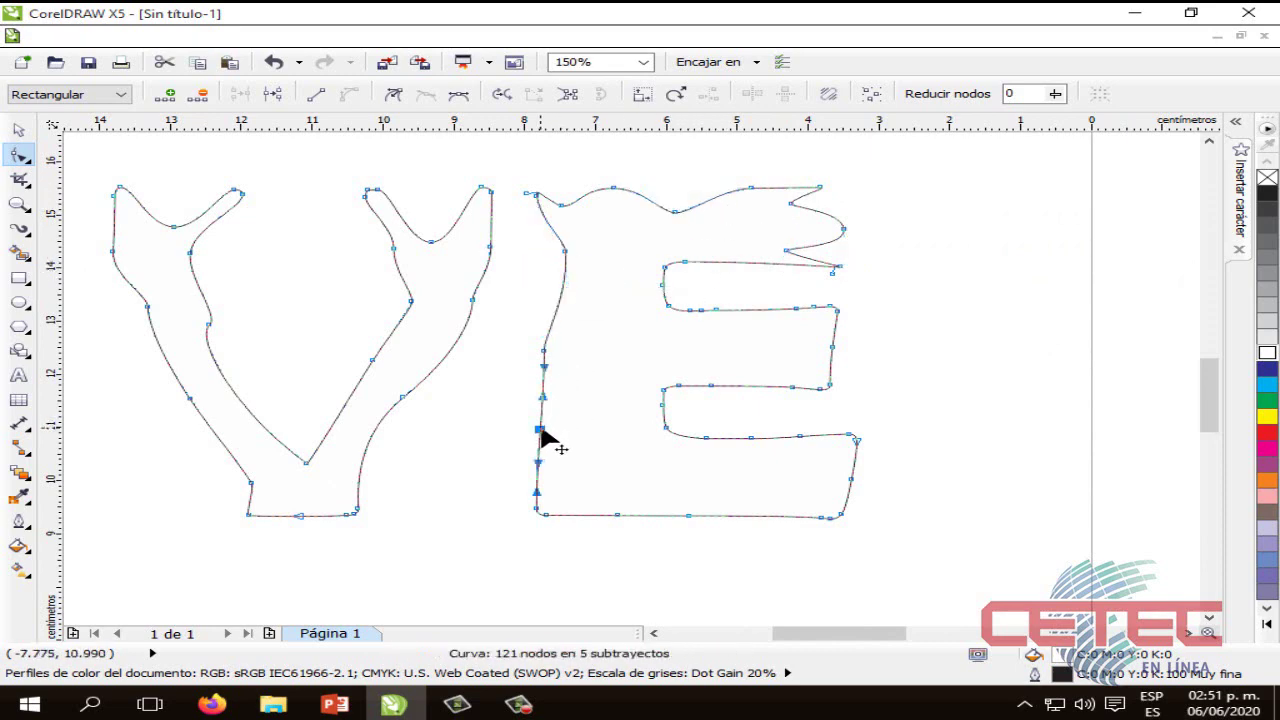
{"action": "left_click_drag", "start_coordinate": [540, 432], "coordinate": [568, 432]}
{"action": "left_click", "coordinate": [618, 514]}
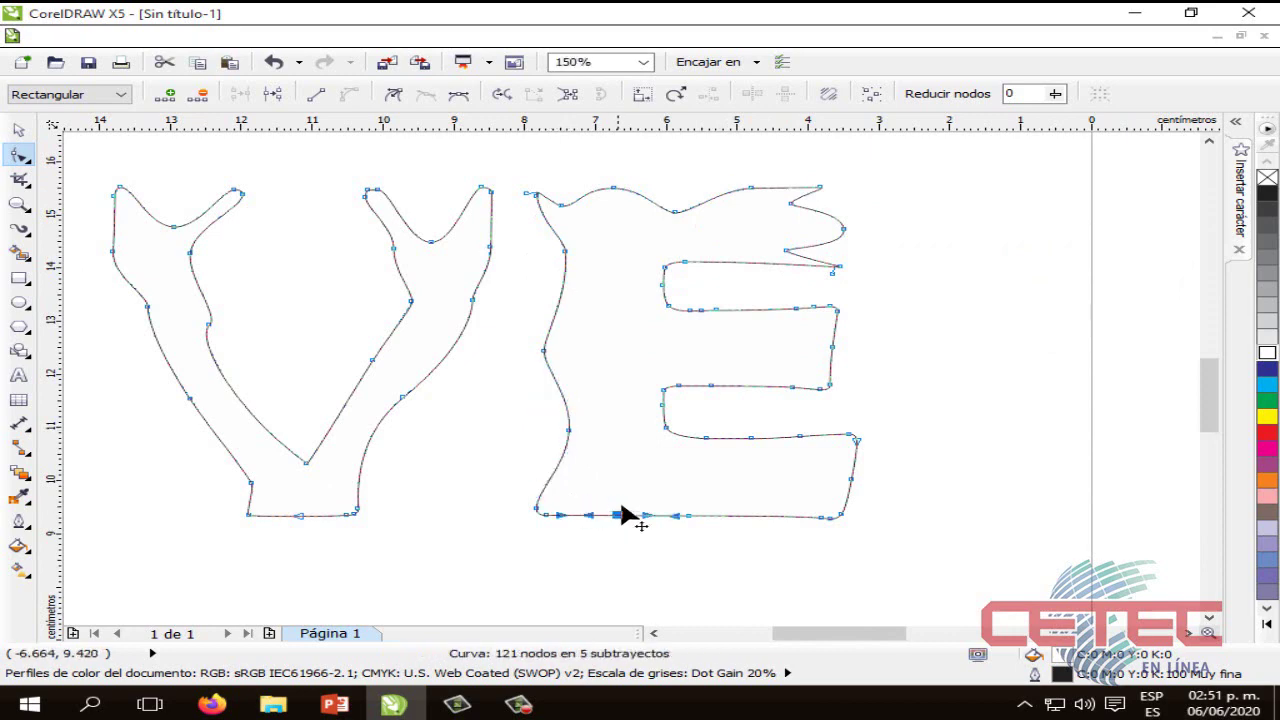
{"action": "left_click_drag", "start_coordinate": [622, 514], "coordinate": [622, 494]}
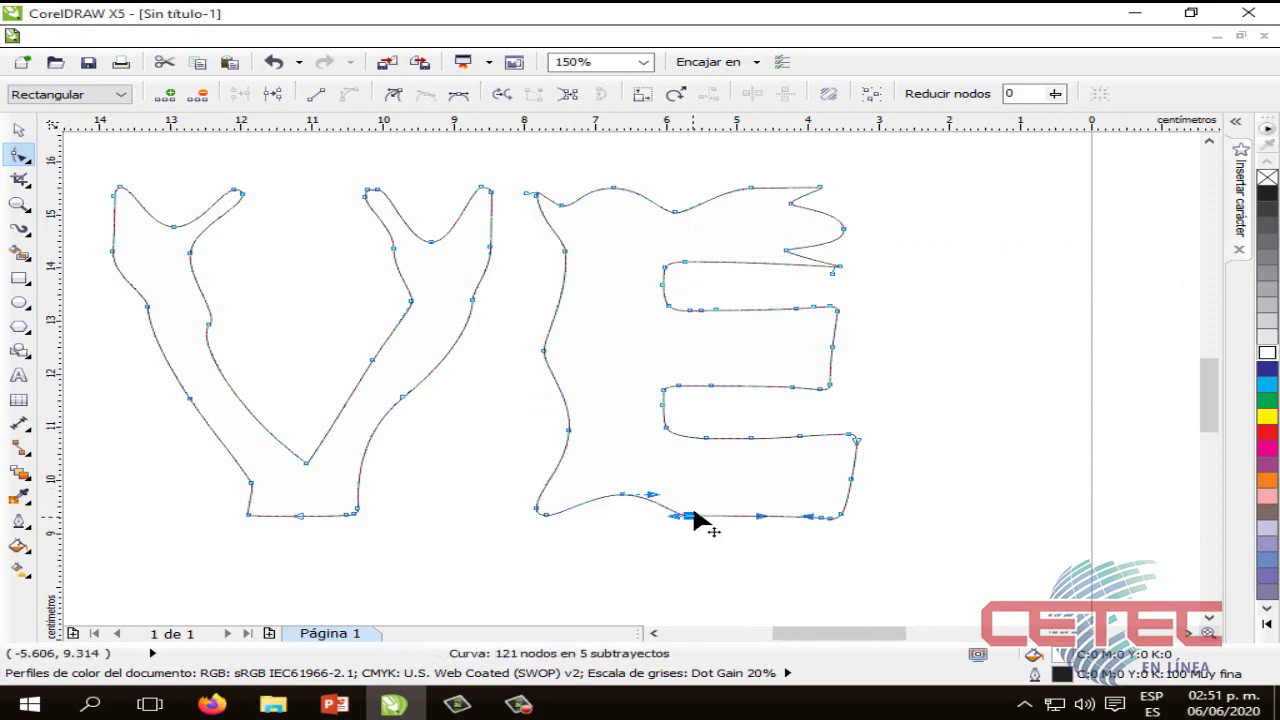
{"action": "left_click_drag", "start_coordinate": [697, 519], "coordinate": [702, 494]}
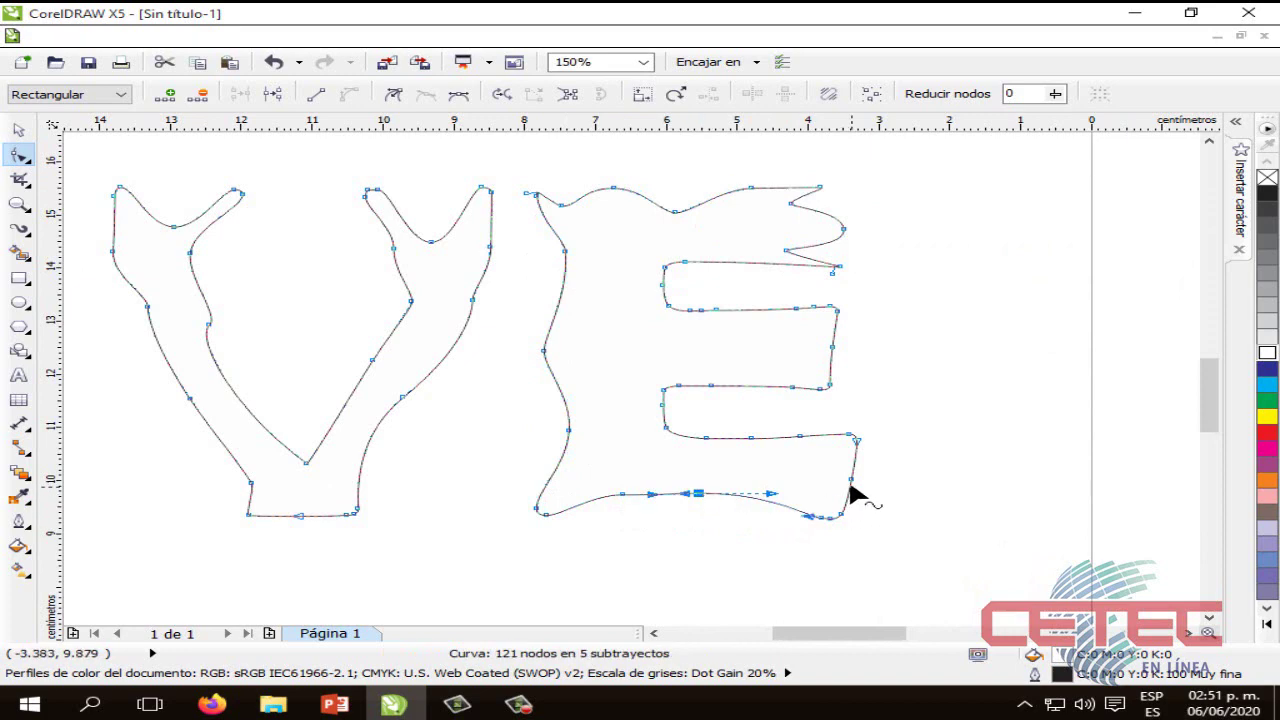
Notch the right end of the E's lower arm and reshape the arm's upper edge, extending its inner corner toward the stem.
{"action": "left_click_drag", "start_coordinate": [849, 479], "coordinate": [821, 452]}
{"action": "left_click_drag", "start_coordinate": [831, 519], "coordinate": [800, 494]}
{"action": "left_click", "coordinate": [752, 439]}
{"action": "left_click_drag", "start_coordinate": [755, 439], "coordinate": [645, 432]}
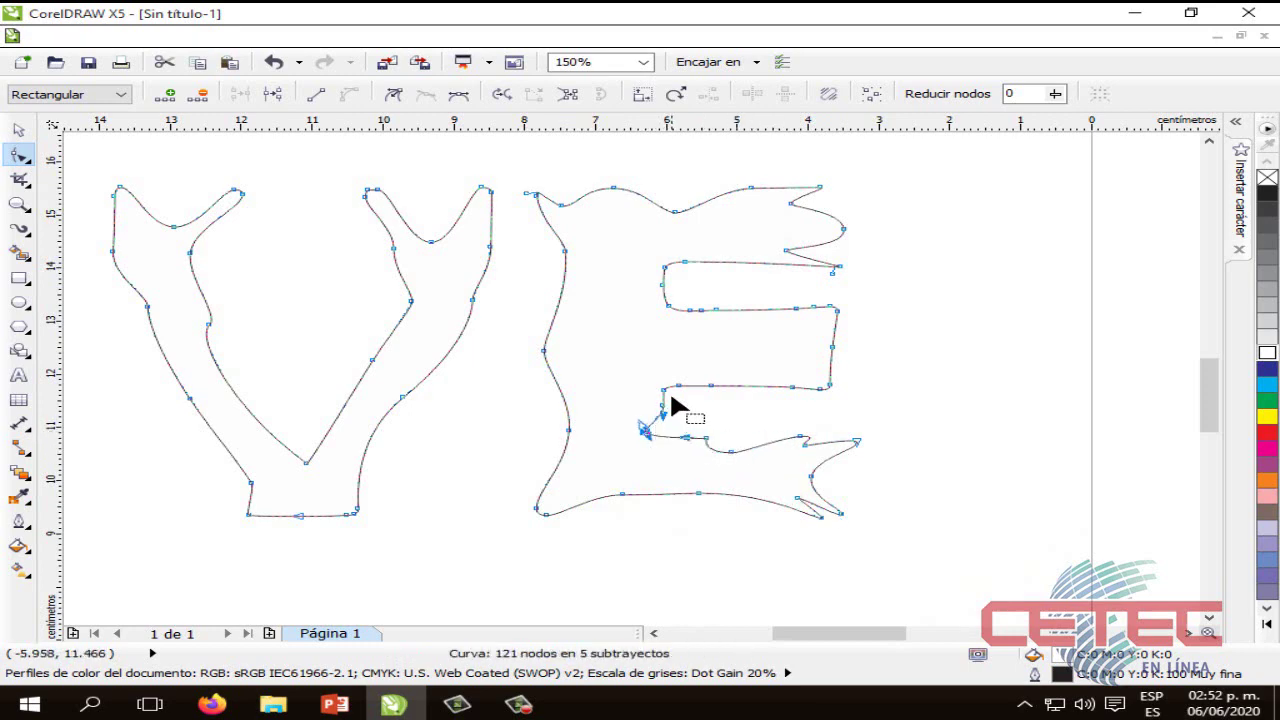
Make the E's middle arm irregular, extend the upper gap toward the stem and raise that gap's upper edge.
{"action": "left_click_drag", "start_coordinate": [663, 388], "coordinate": [673, 367]}
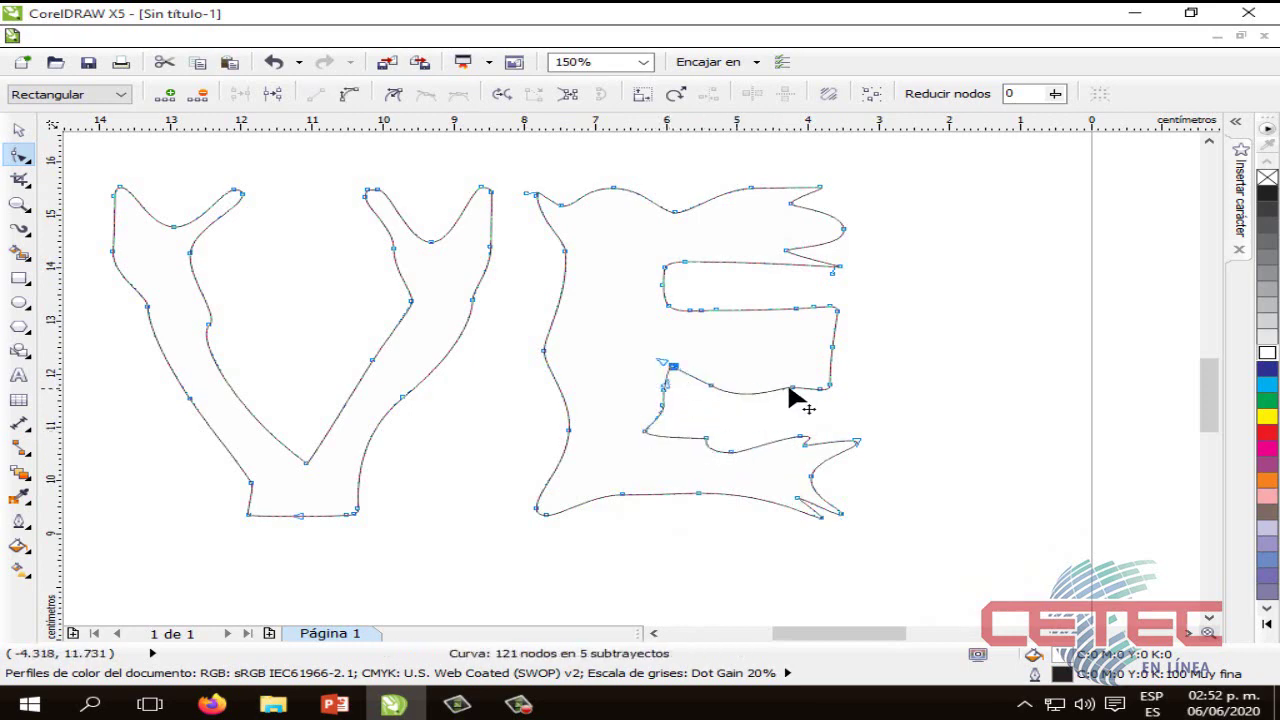
{"action": "left_click_drag", "start_coordinate": [789, 391], "coordinate": [775, 325]}
{"action": "left_click_drag", "start_coordinate": [705, 305], "coordinate": [638, 286]}
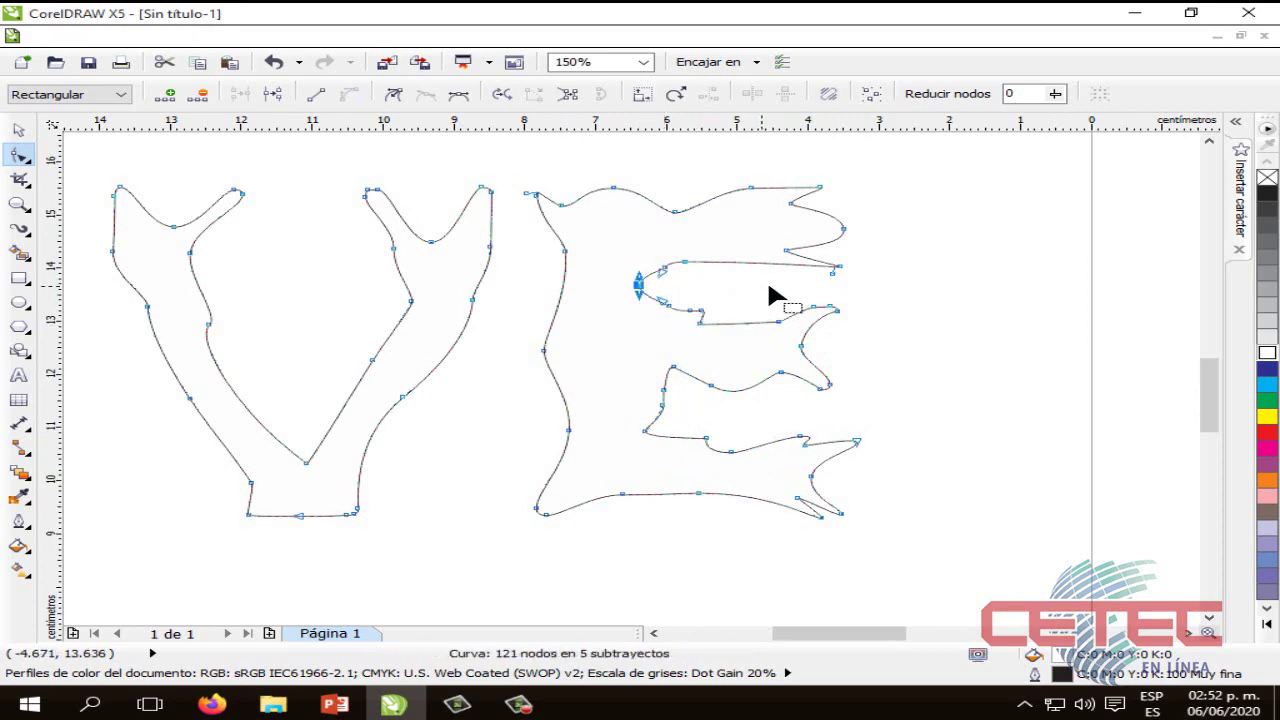
{"action": "left_click_drag", "start_coordinate": [741, 265], "coordinate": [766, 257]}
{"action": "left_click", "coordinate": [751, 263]}
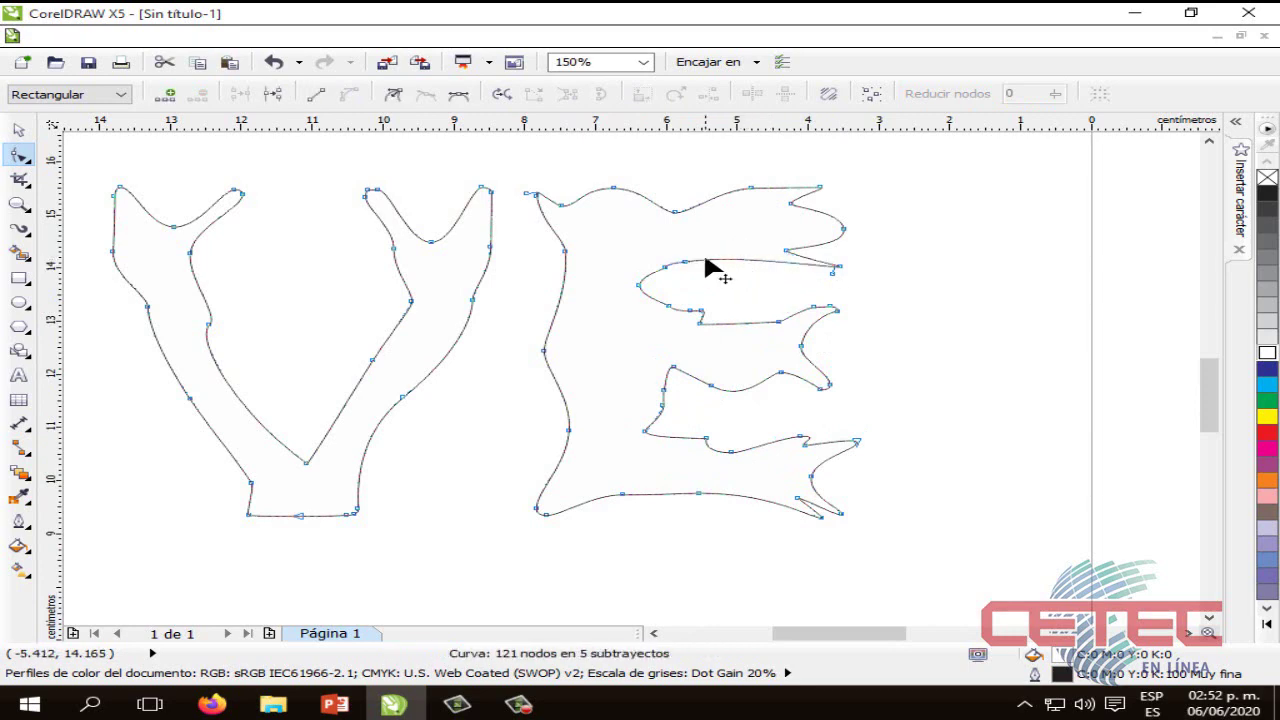
{"action": "left_click_drag", "start_coordinate": [706, 266], "coordinate": [703, 250]}
Select the whole reshaped LOVE curve and move it onto the page over the lower part of the red heart.
{"action": "scroll", "coordinate": [858, 440], "scroll_direction": "down", "scroll_amount": 2}
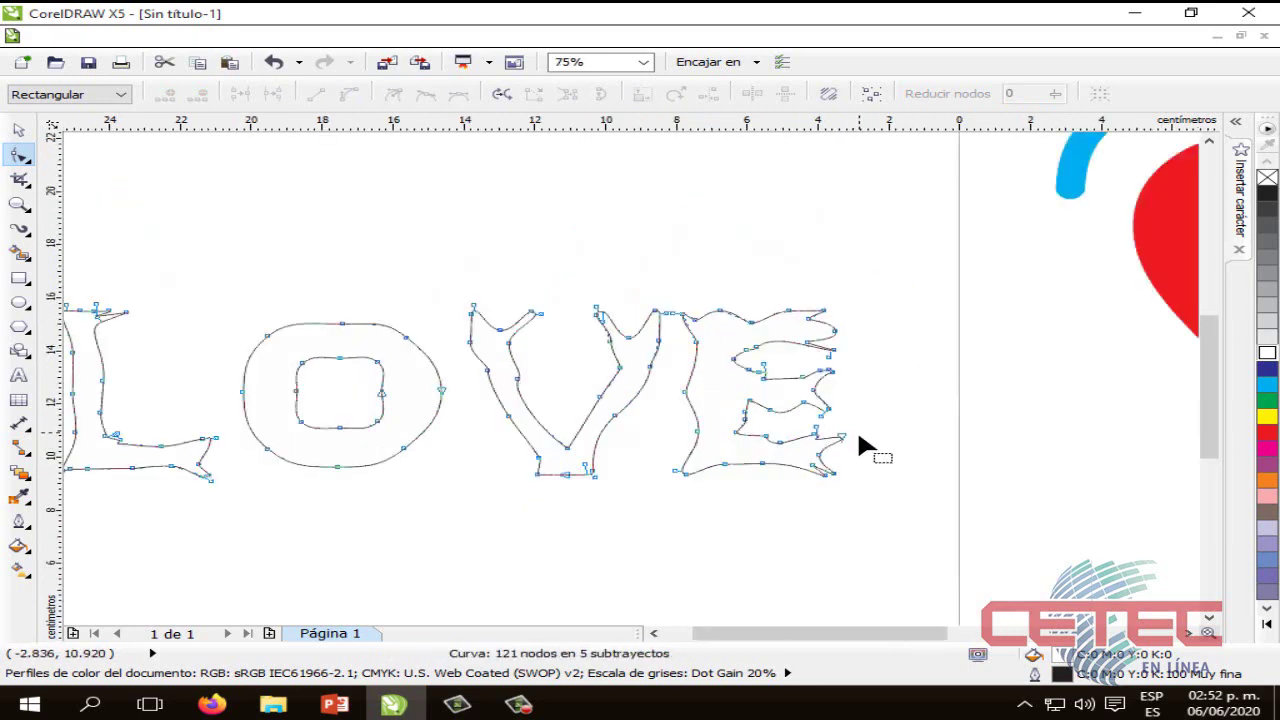
{"action": "scroll", "coordinate": [858, 452], "scroll_direction": "down", "scroll_amount": 1}
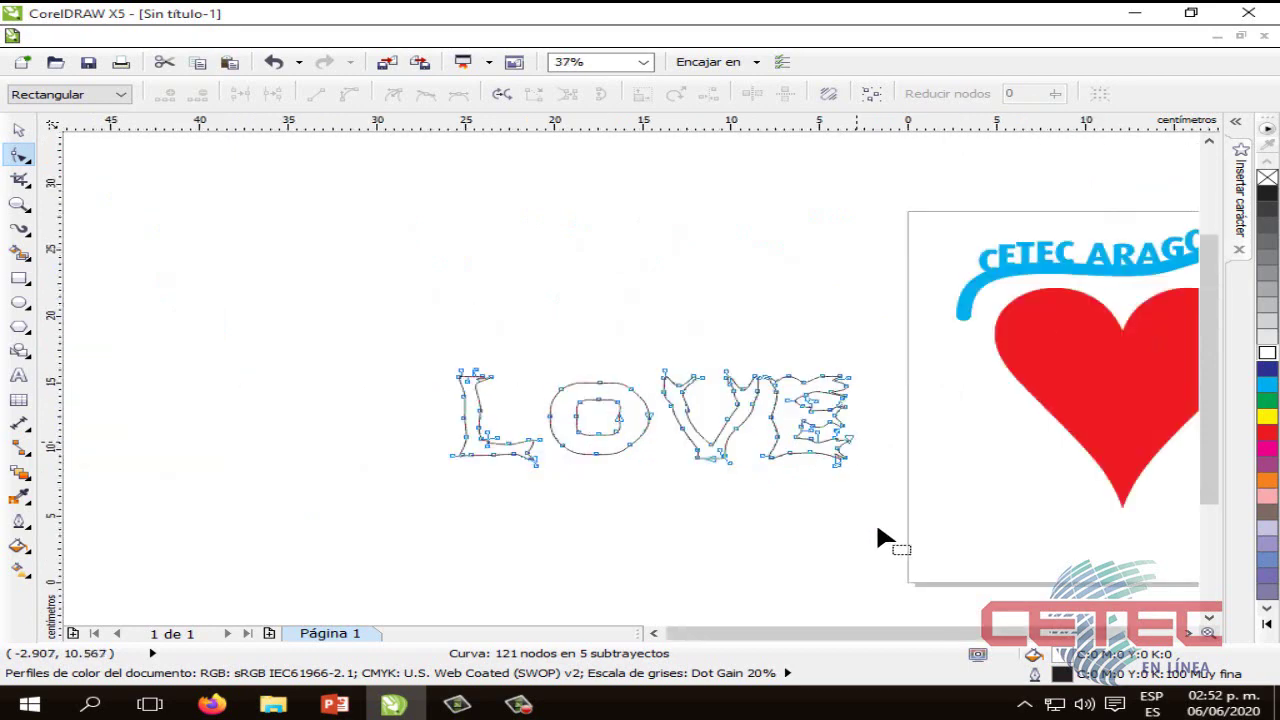
{"action": "scroll", "coordinate": [880, 538], "scroll_direction": "up", "scroll_amount": 1}
{"action": "left_click_drag", "start_coordinate": [863, 634], "coordinate": [830, 634]}
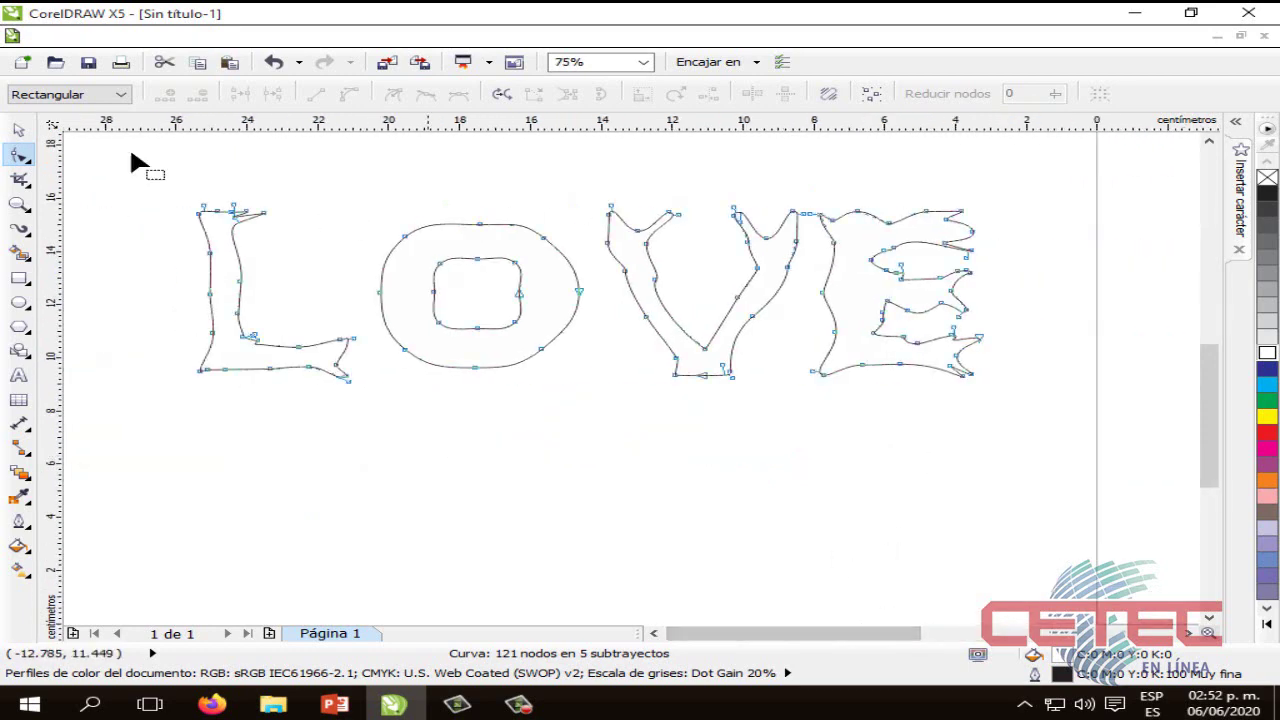
{"action": "left_click", "coordinate": [20, 132]}
{"action": "left_click", "coordinate": [858, 425]}
{"action": "left_click_drag", "start_coordinate": [1006, 378], "coordinate": [220, 180]}
{"action": "scroll", "coordinate": [712, 446], "scroll_direction": "down", "scroll_amount": 1}
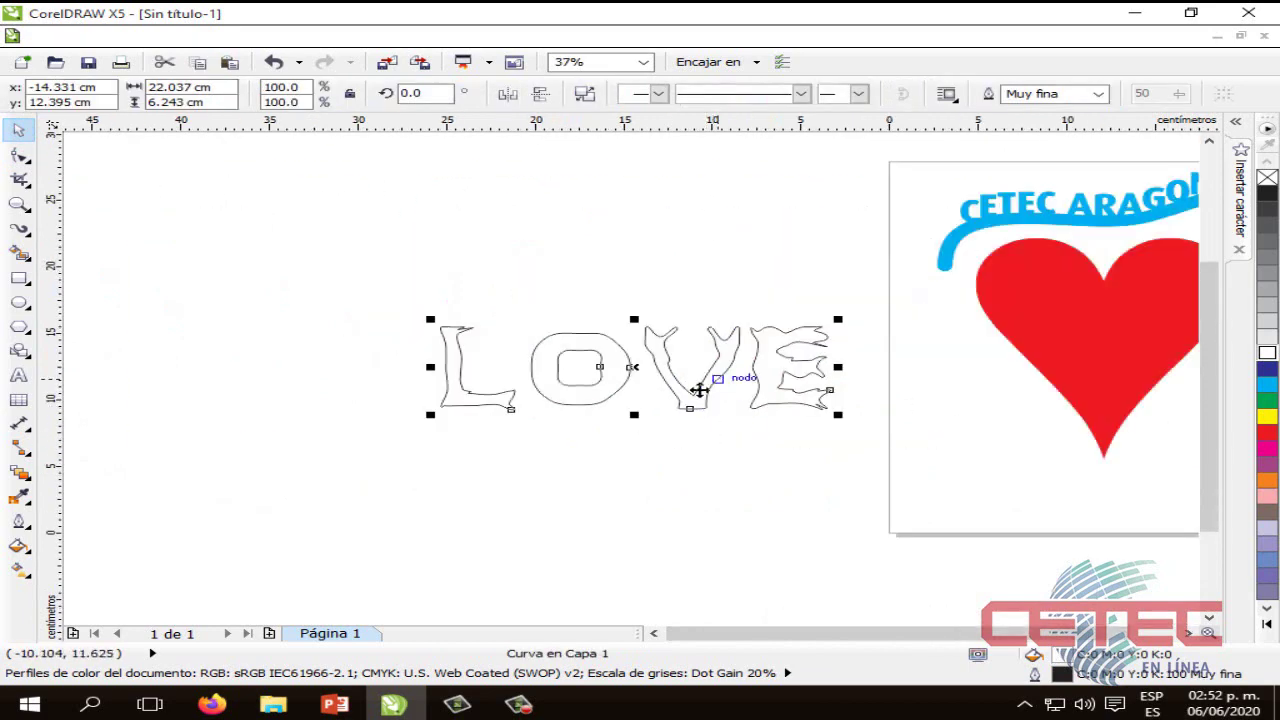
{"action": "left_click_drag", "start_coordinate": [694, 400], "coordinate": [1078, 415]}
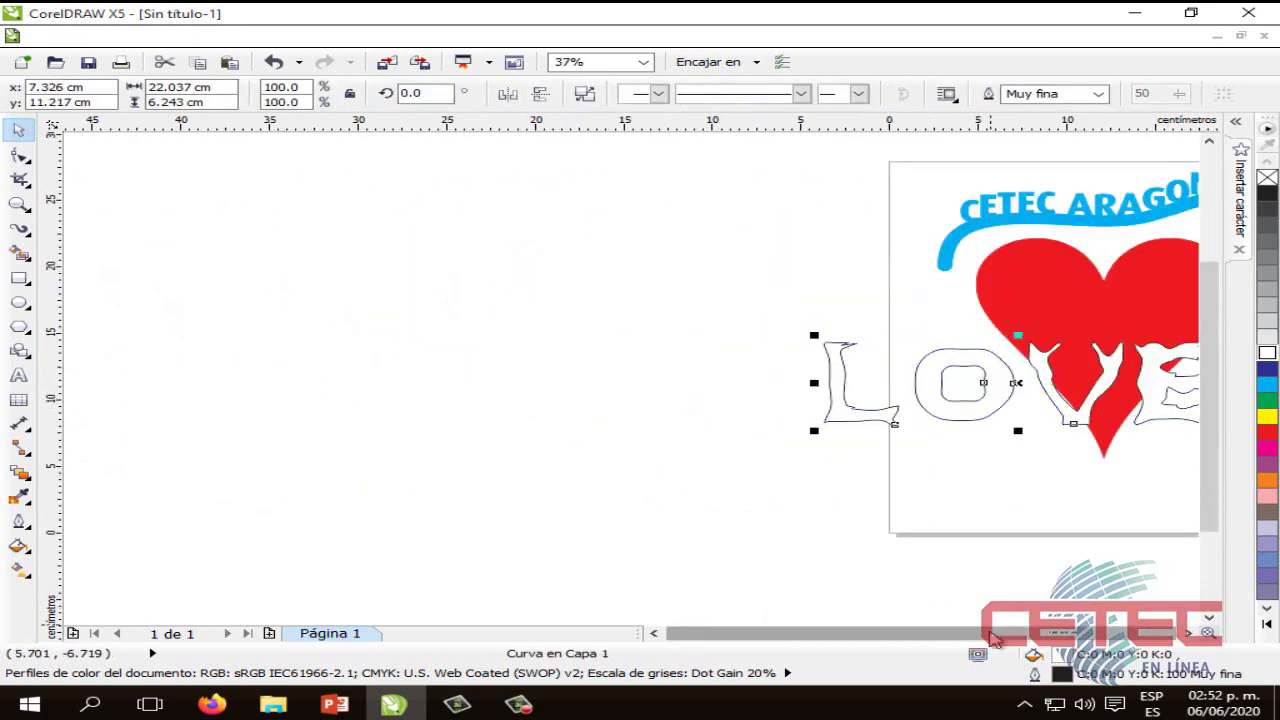
{"action": "scroll", "coordinate": [791, 489], "scroll_direction": "up", "scroll_amount": 1}
{"action": "scroll", "coordinate": [926, 583], "scroll_direction": "right", "scroll_amount": 5}
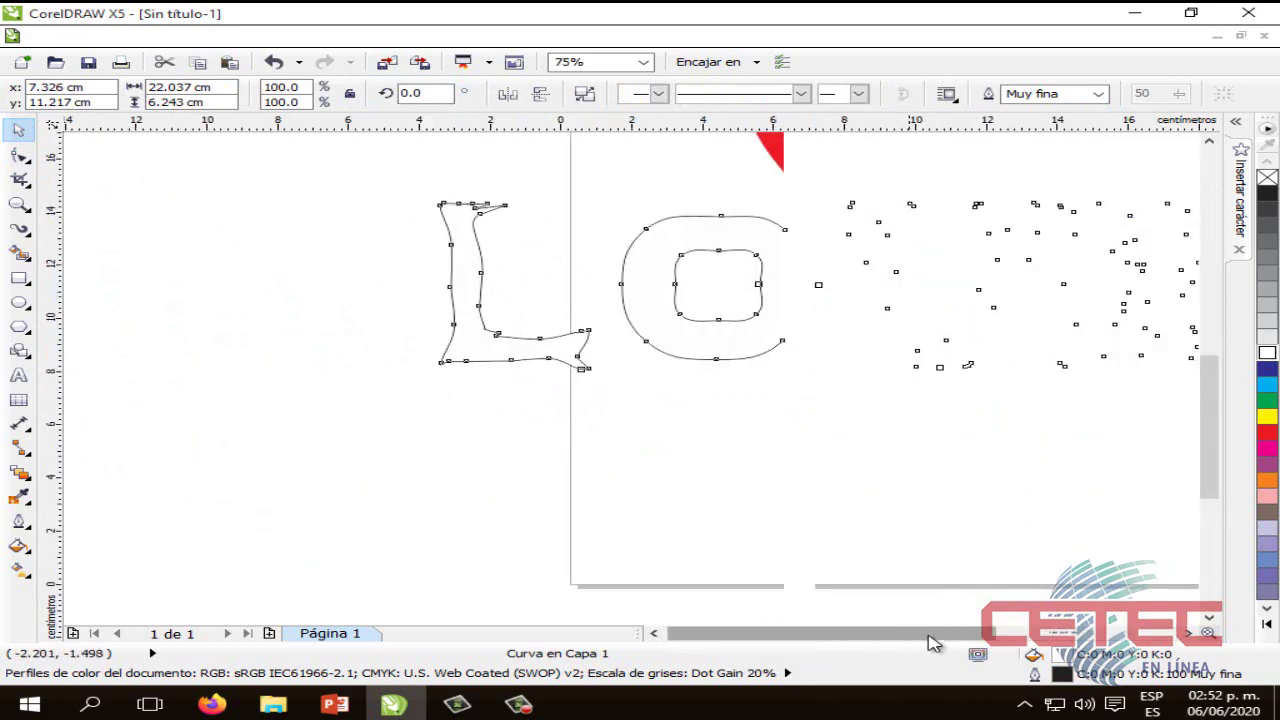
{"action": "scroll", "coordinate": [943, 386], "scroll_direction": "left", "scroll_amount": 1}
{"action": "left_click_drag", "start_coordinate": [858, 283], "coordinate": [962, 262]}
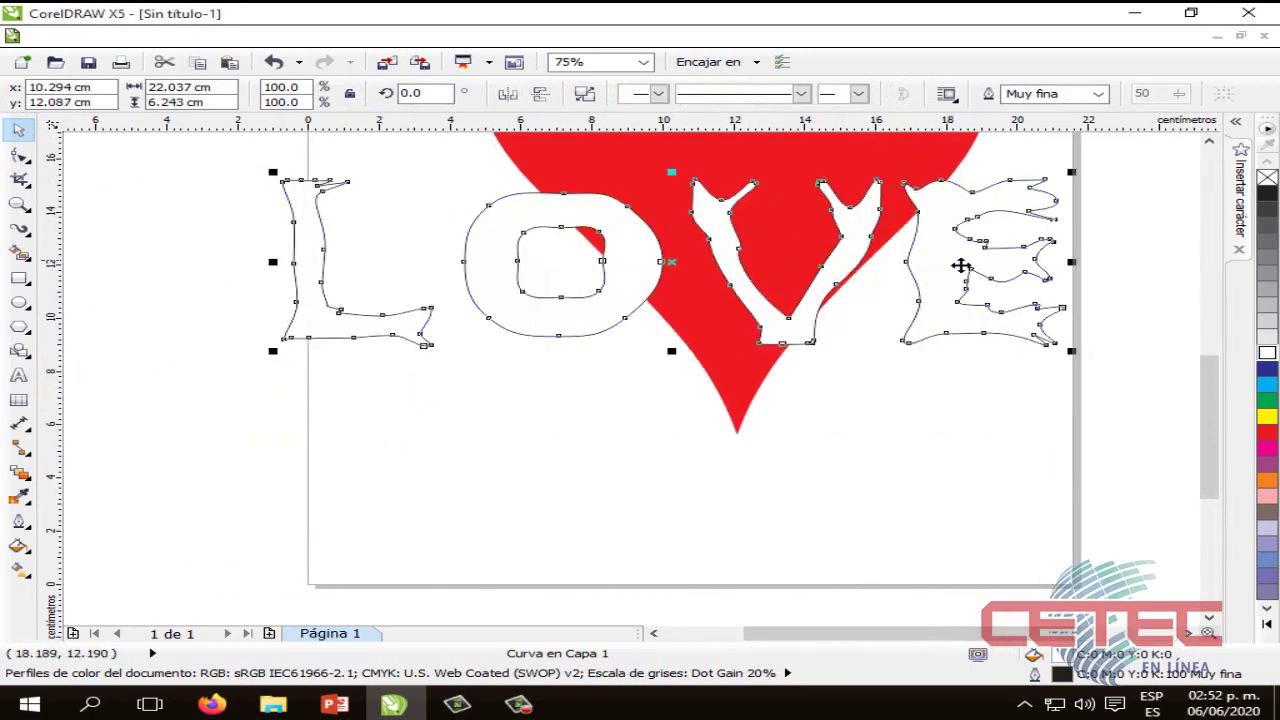
Scale LOVE down proportionally to about 10.28 cm wide and place it inside the red heart.
{"action": "left_click_drag", "start_coordinate": [1040, 348], "coordinate": [870, 305]}
{"action": "left_click_drag", "start_coordinate": [1213, 434], "coordinate": [1215, 390]}
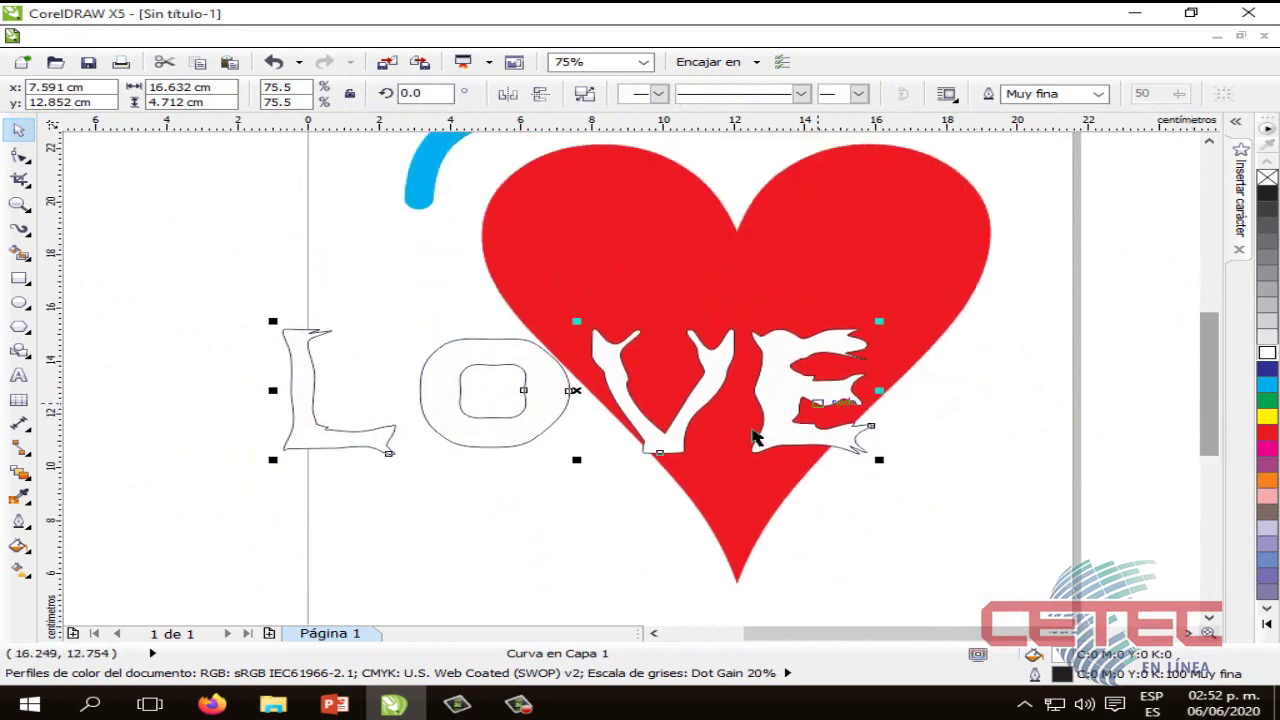
{"action": "left_click_drag", "start_coordinate": [880, 460], "coordinate": [651, 395]}
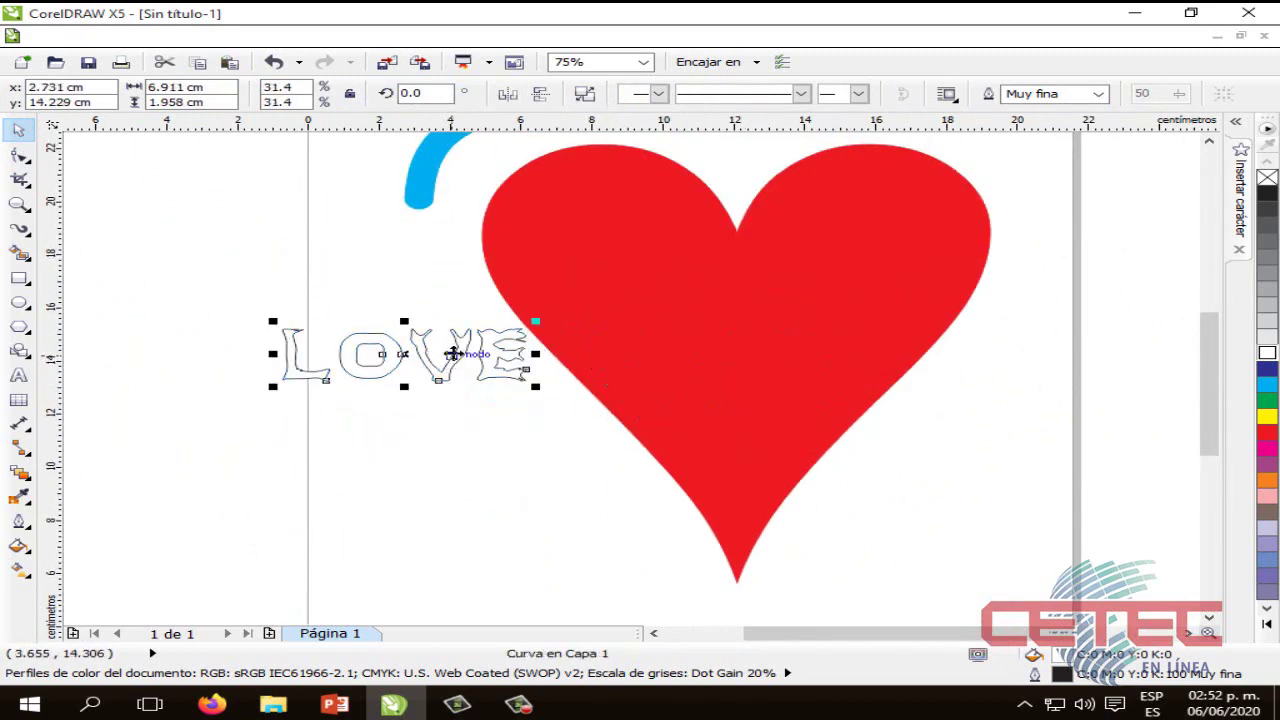
{"action": "left_click_drag", "start_coordinate": [491, 357], "coordinate": [930, 347]}
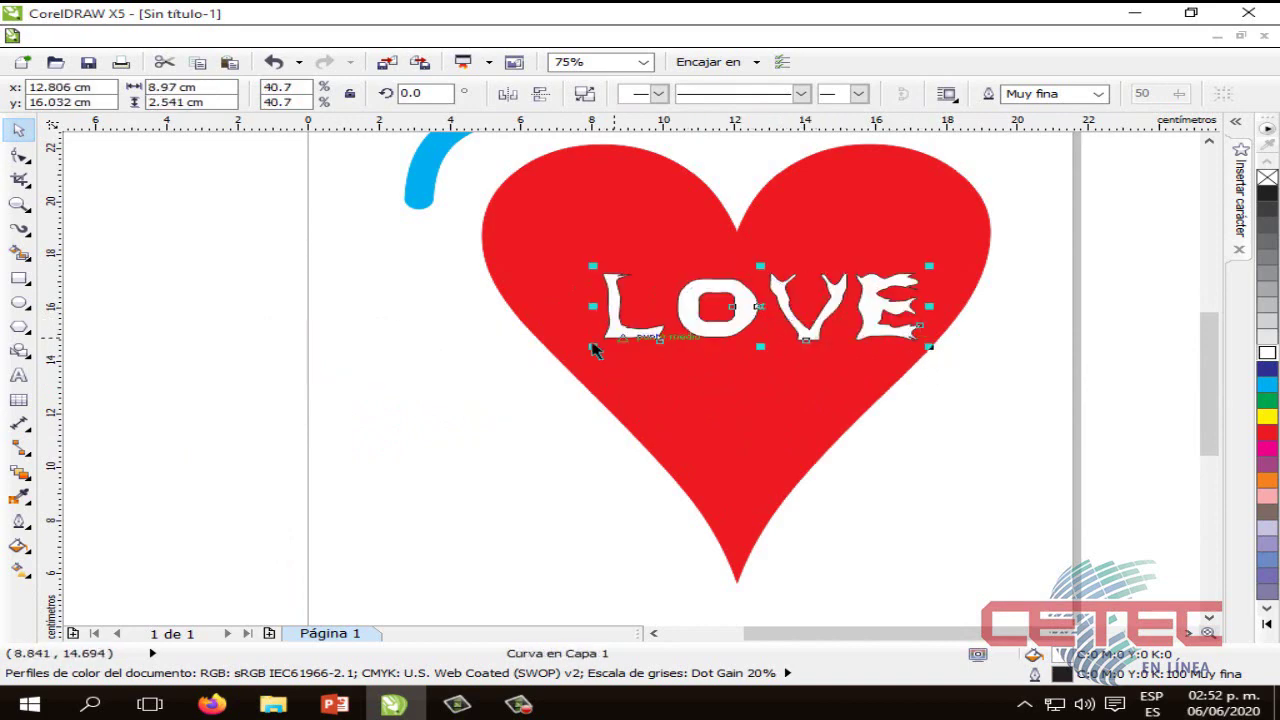
{"action": "left_click_drag", "start_coordinate": [593, 346], "coordinate": [546, 356]}
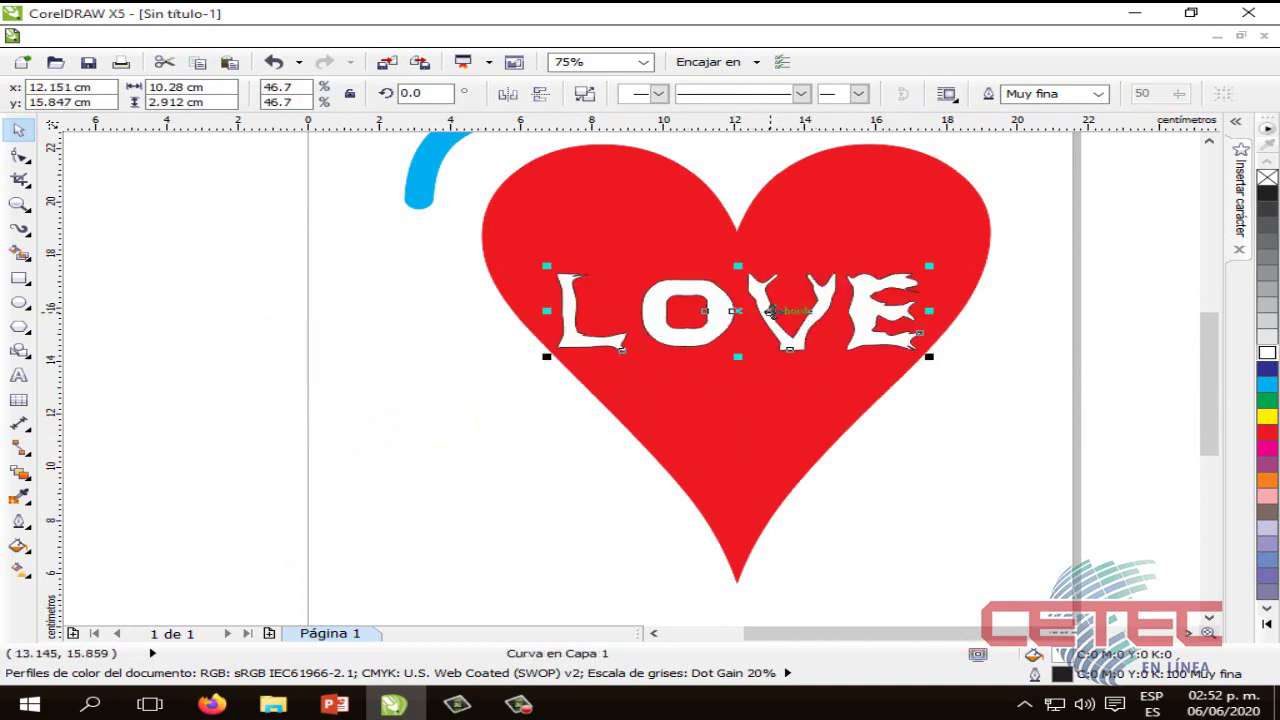
Raise LOVE slightly, adjust it horizontally to center it across the upper half of the heart, and deselect it.
{"action": "left_click_drag", "start_coordinate": [757, 312], "coordinate": [764, 298]}
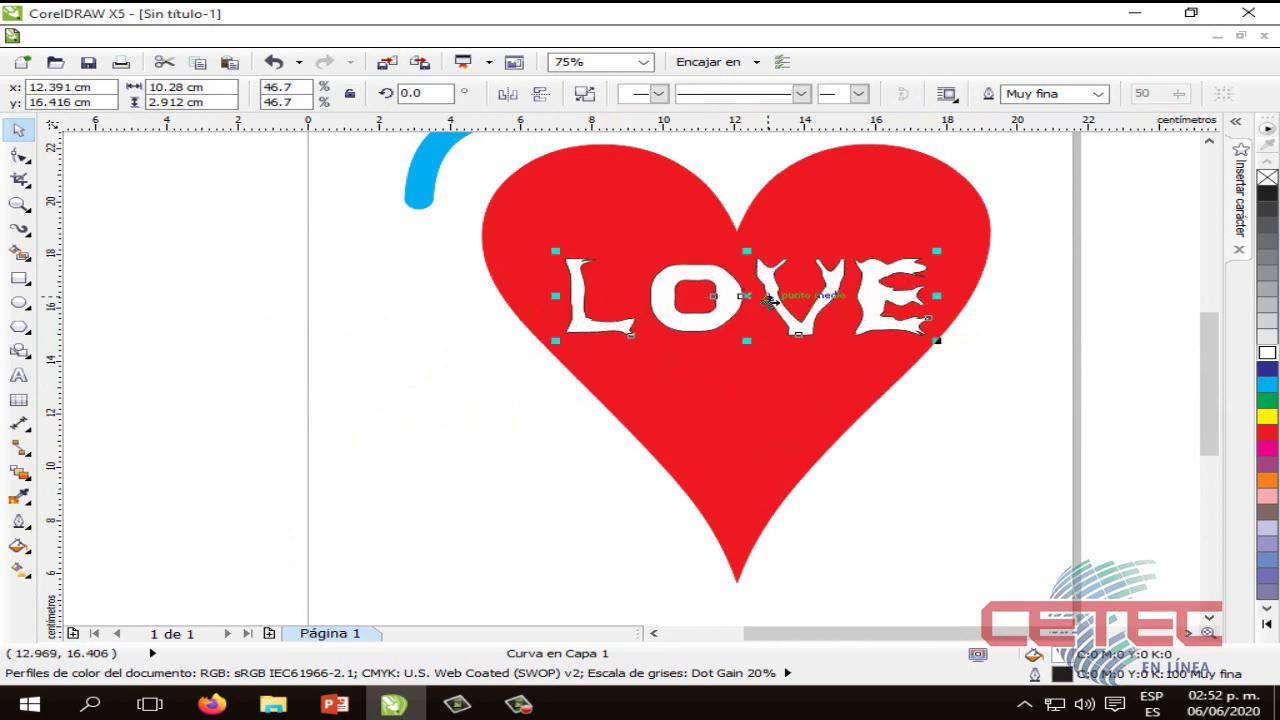
{"action": "left_click", "coordinate": [972, 349]}
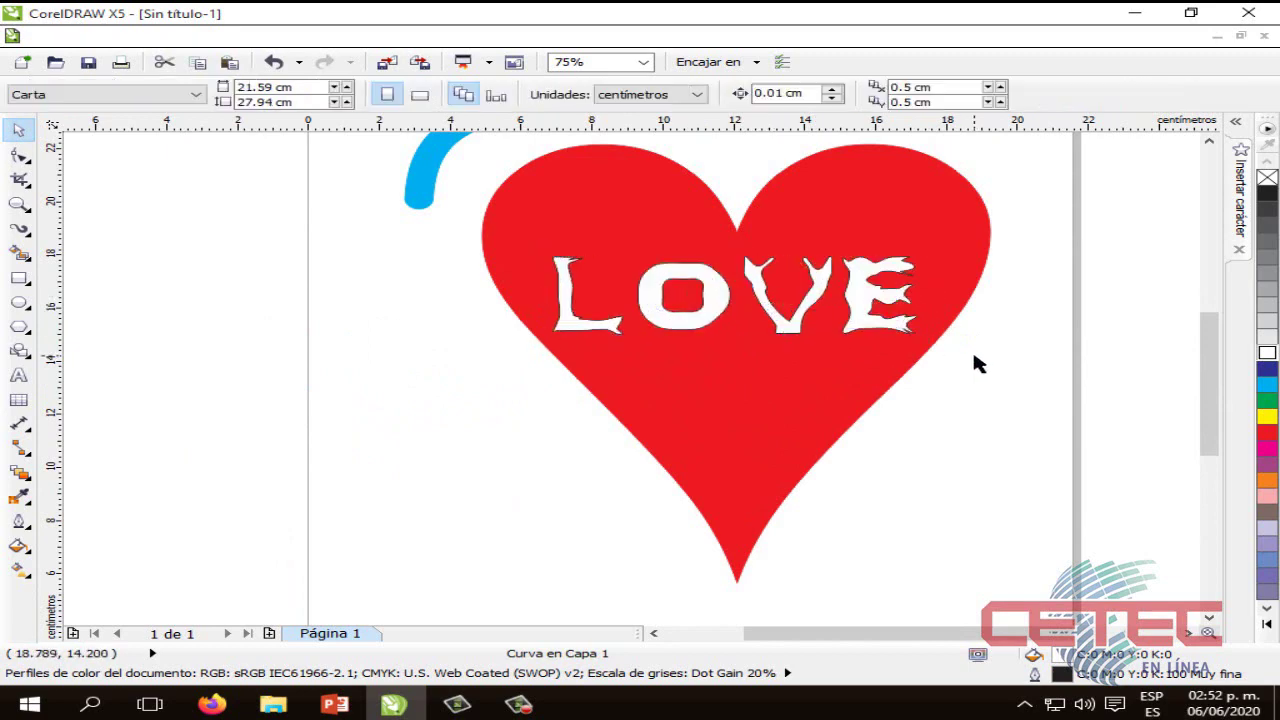
{"action": "left_click", "coordinate": [853, 303]}
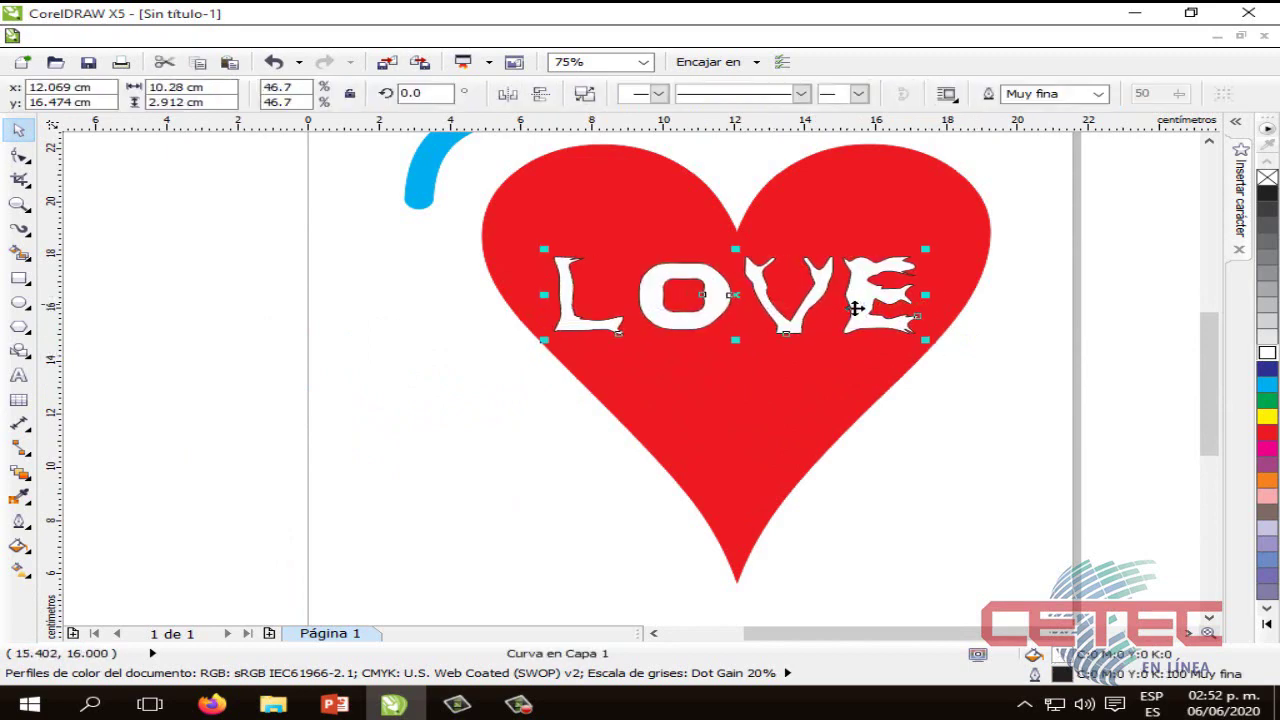
{"action": "left_click_drag", "start_coordinate": [855, 308], "coordinate": [866, 309]}
{"action": "left_click", "coordinate": [929, 417]}
{"action": "left_click", "coordinate": [991, 389]}
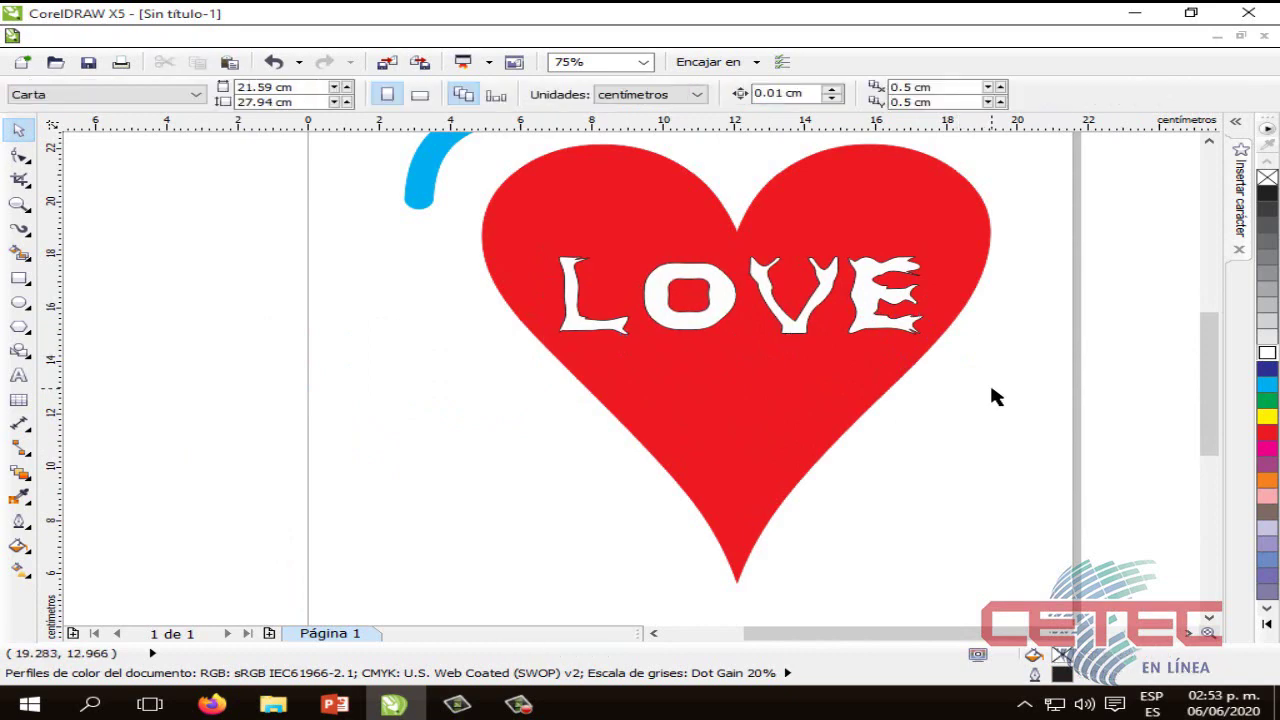